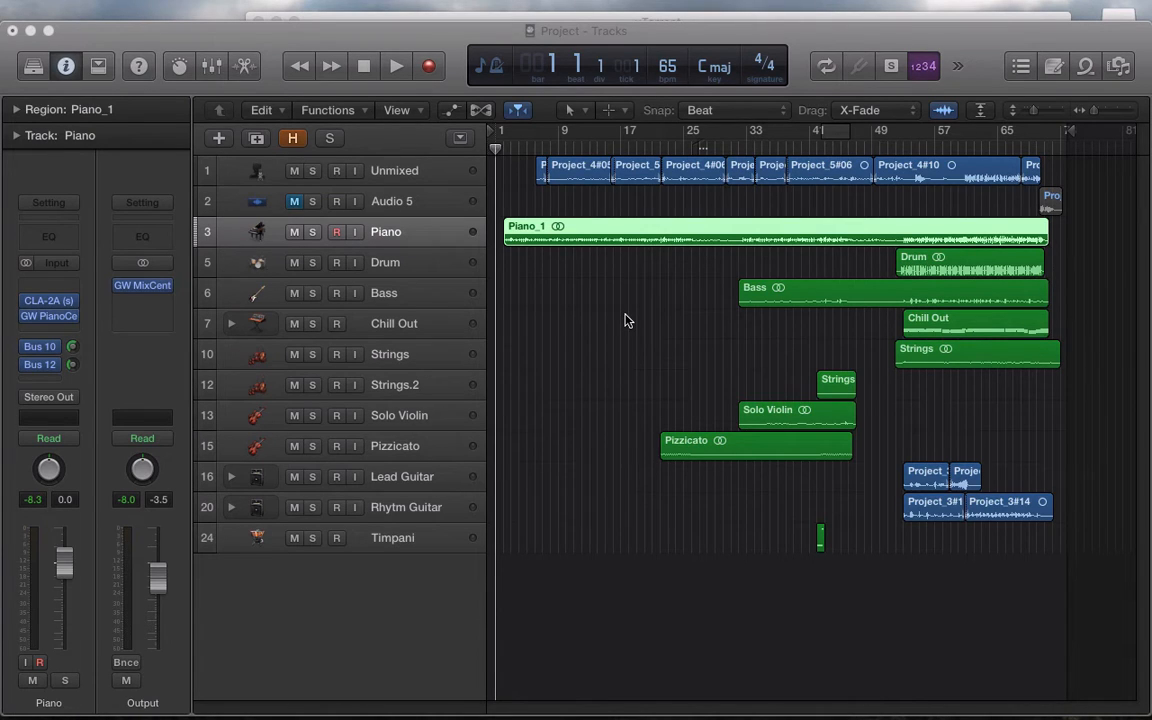
Review the mixing stages listed in the project note pad and close the notes.
click(1054, 67)
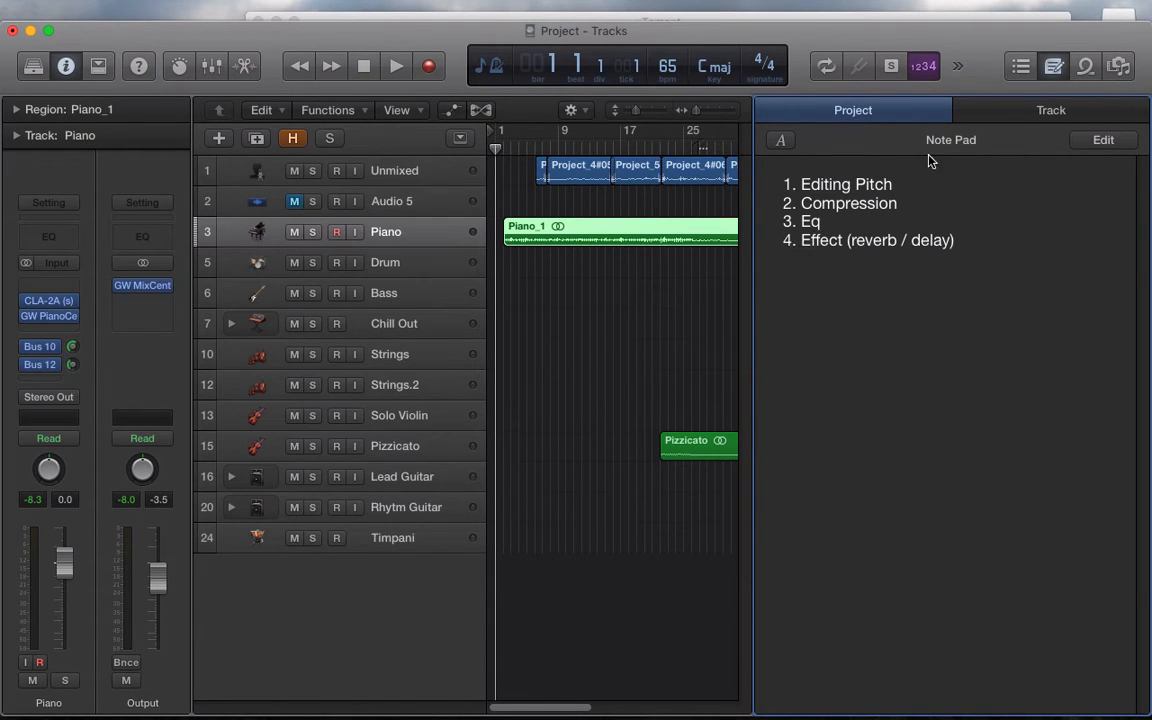
click(1047, 69)
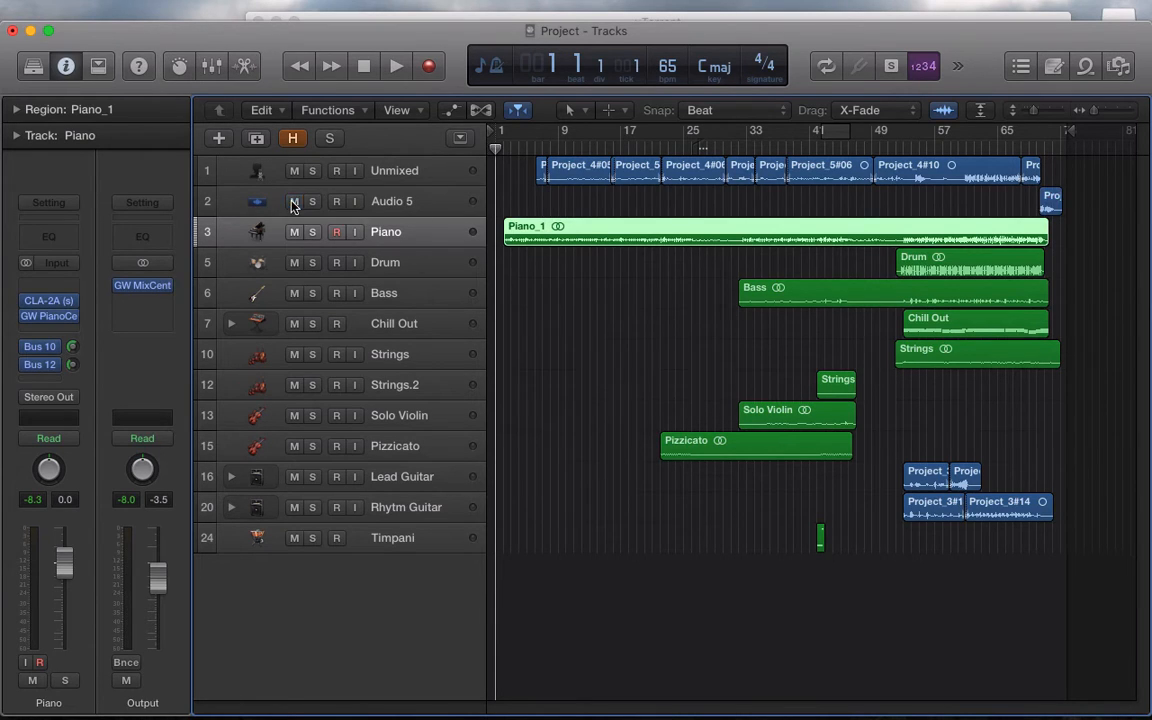
Go through the Timpani and Audio 5 tracks and select the Unmixed vocal track.
click(397, 540)
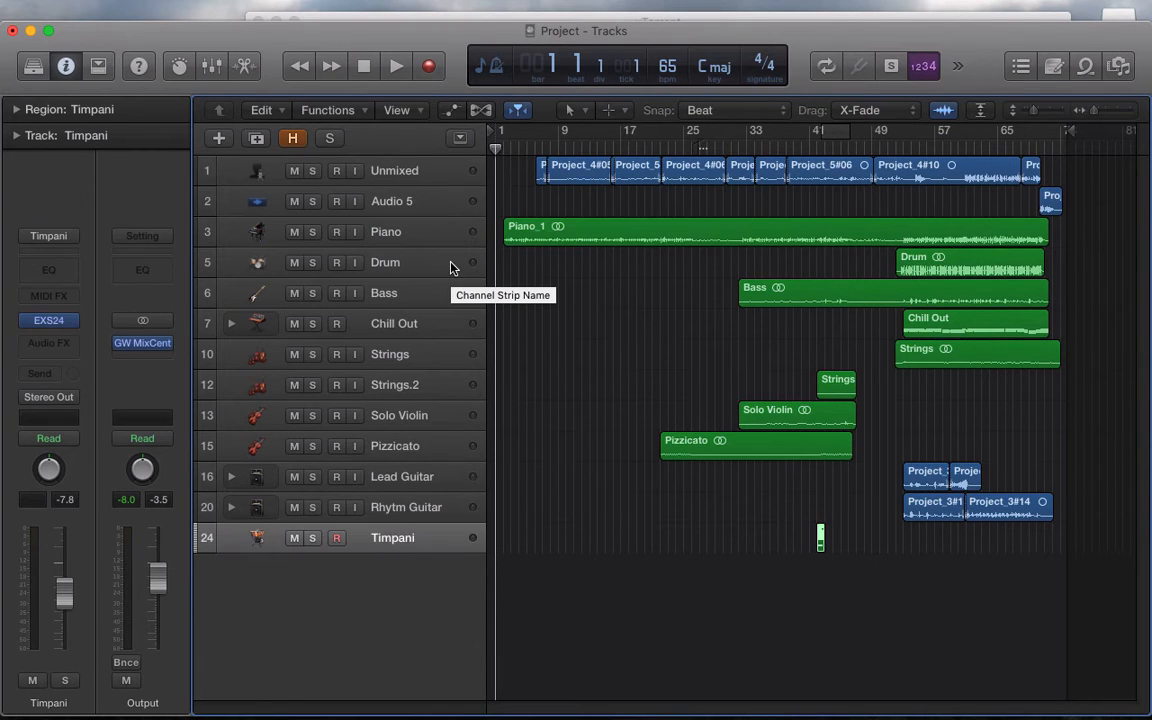
click(406, 210)
click(410, 183)
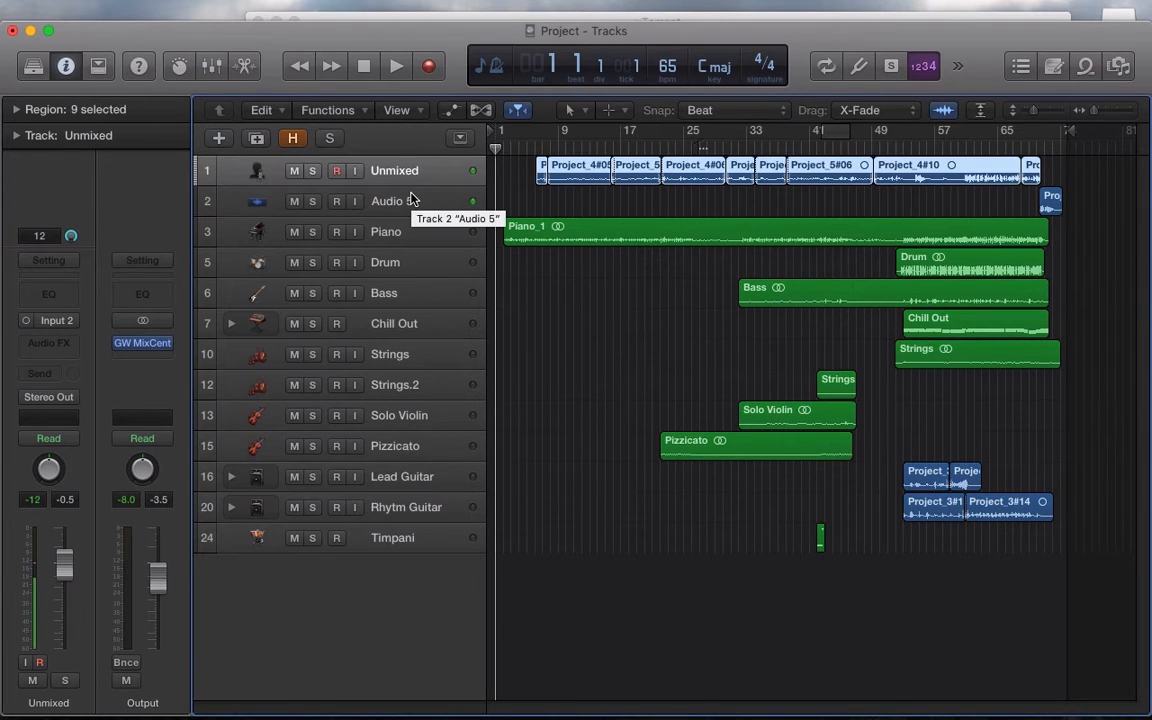
click(410, 200)
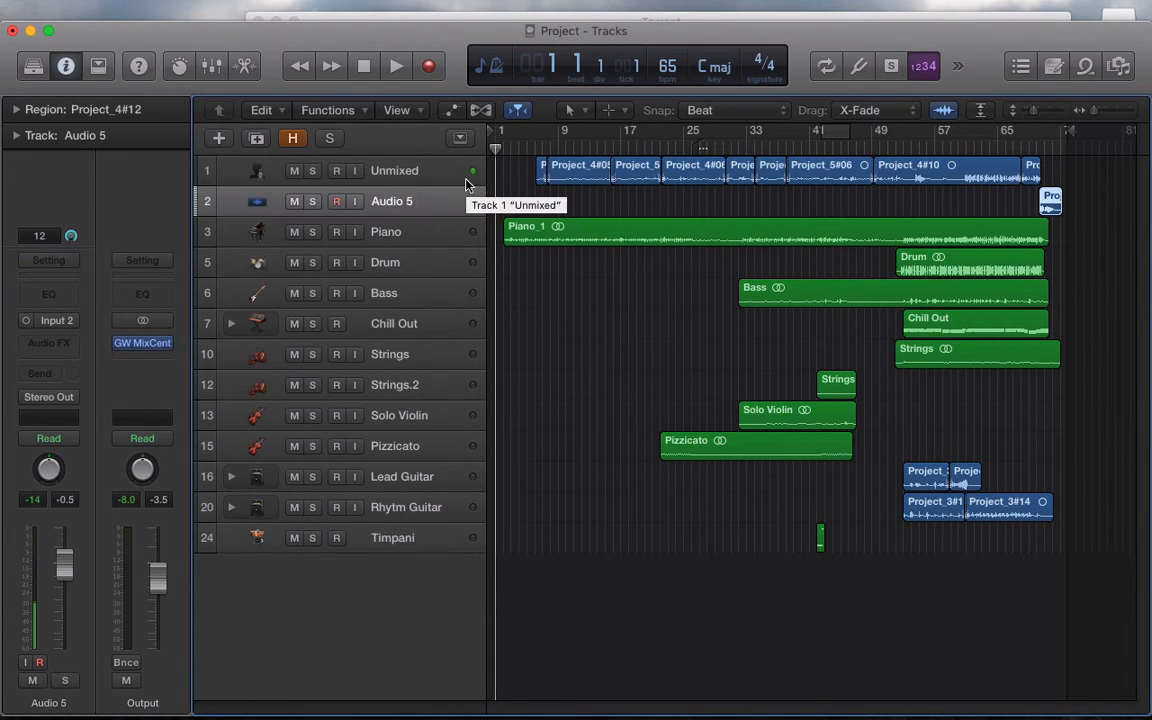
click(455, 168)
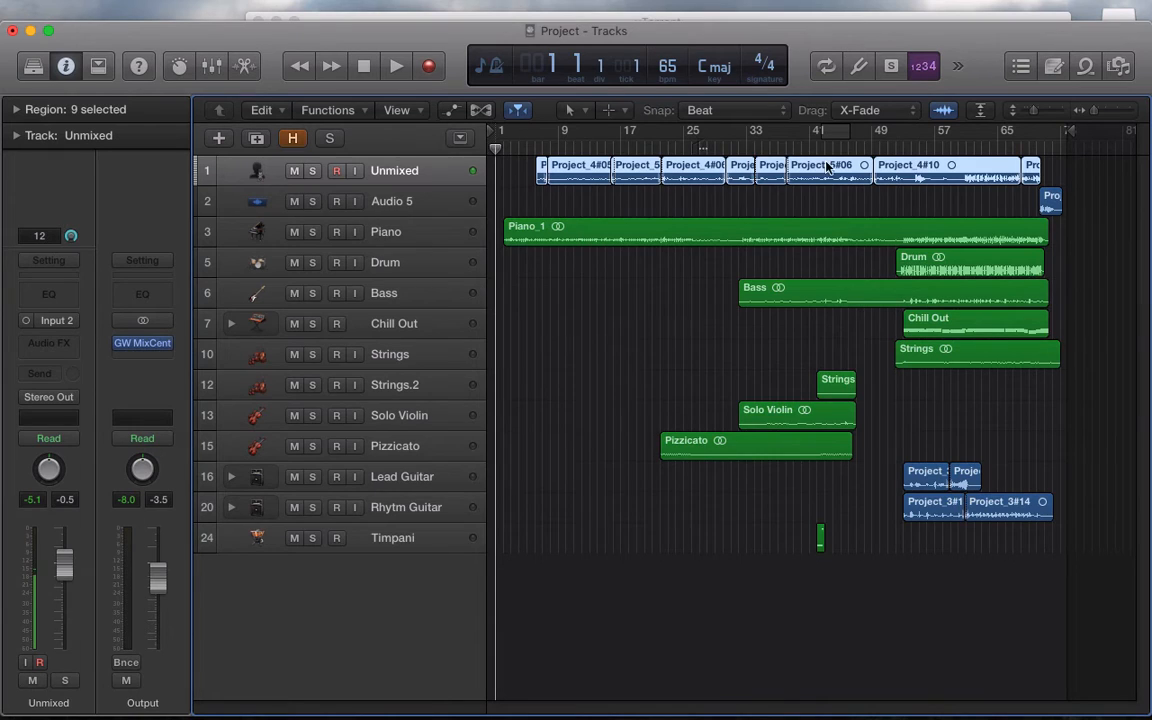
Play the full arrangement from about bar 9 to hear the unmixed vocal with the piano, and stop playback.
click(563, 145)
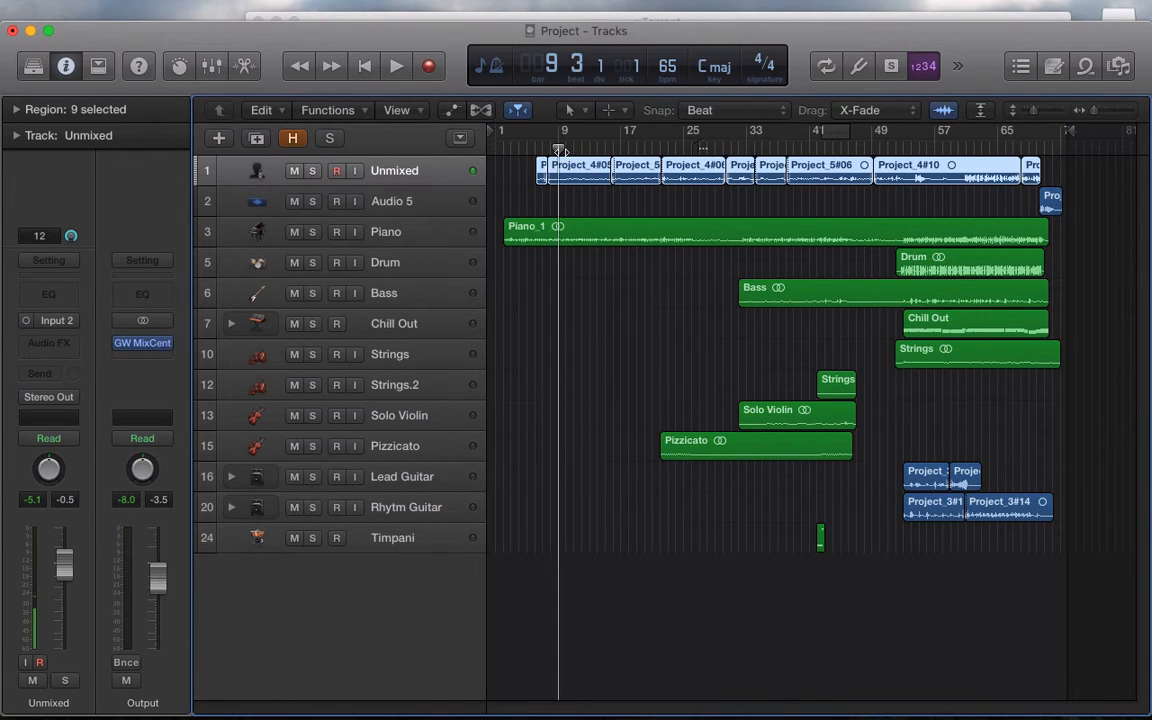
key(b)
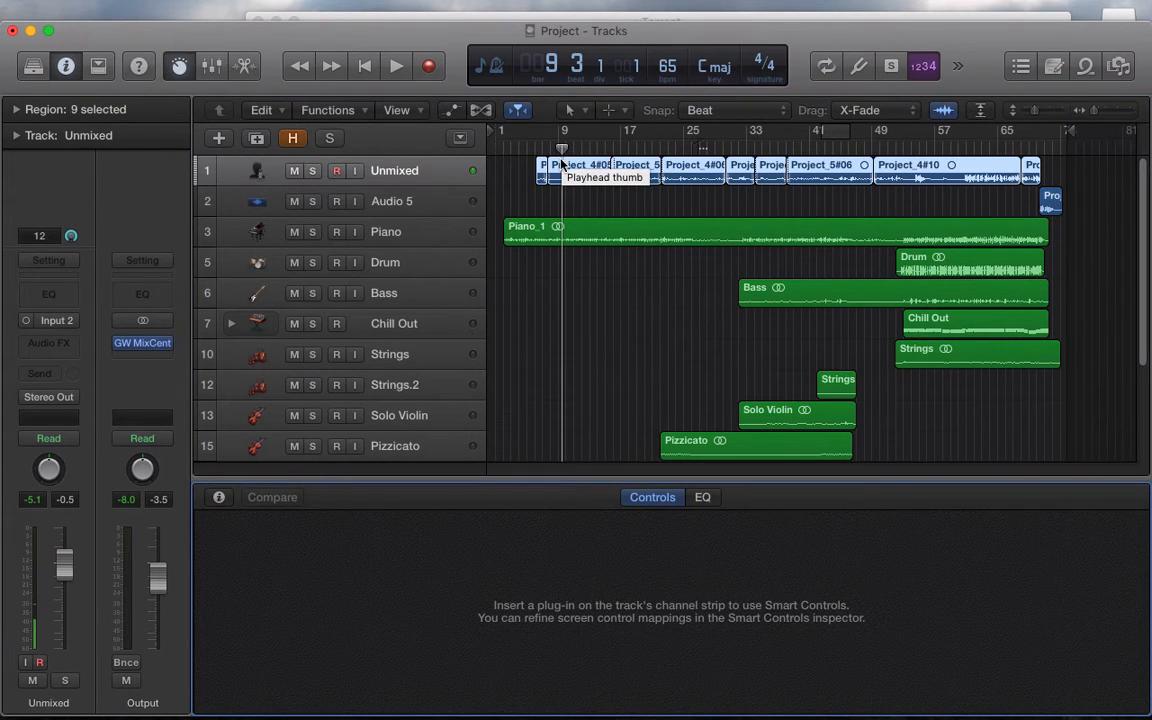
key(space)
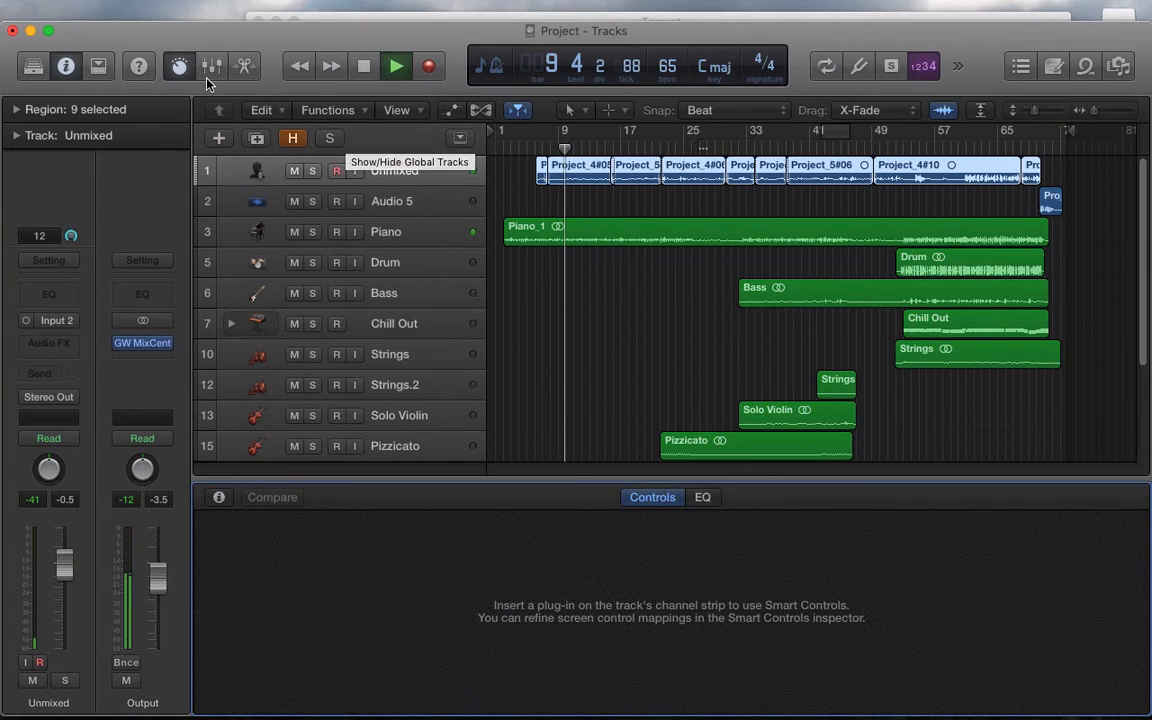
click(181, 69)
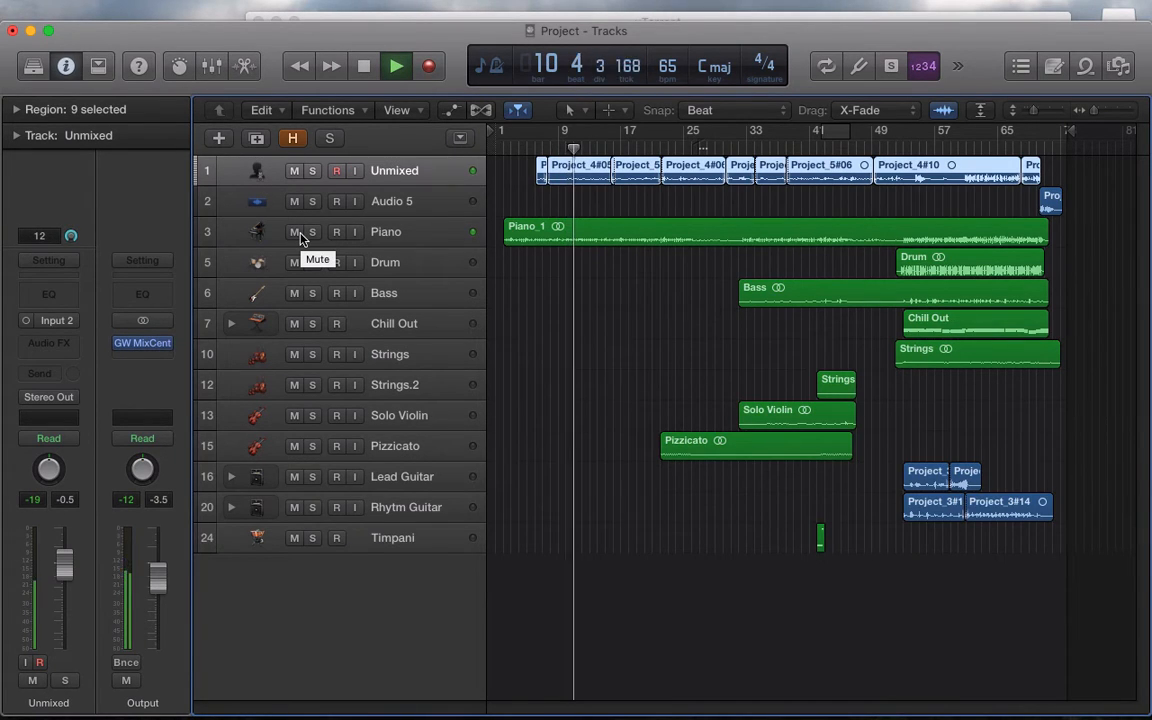
mouse_move(742, 6)
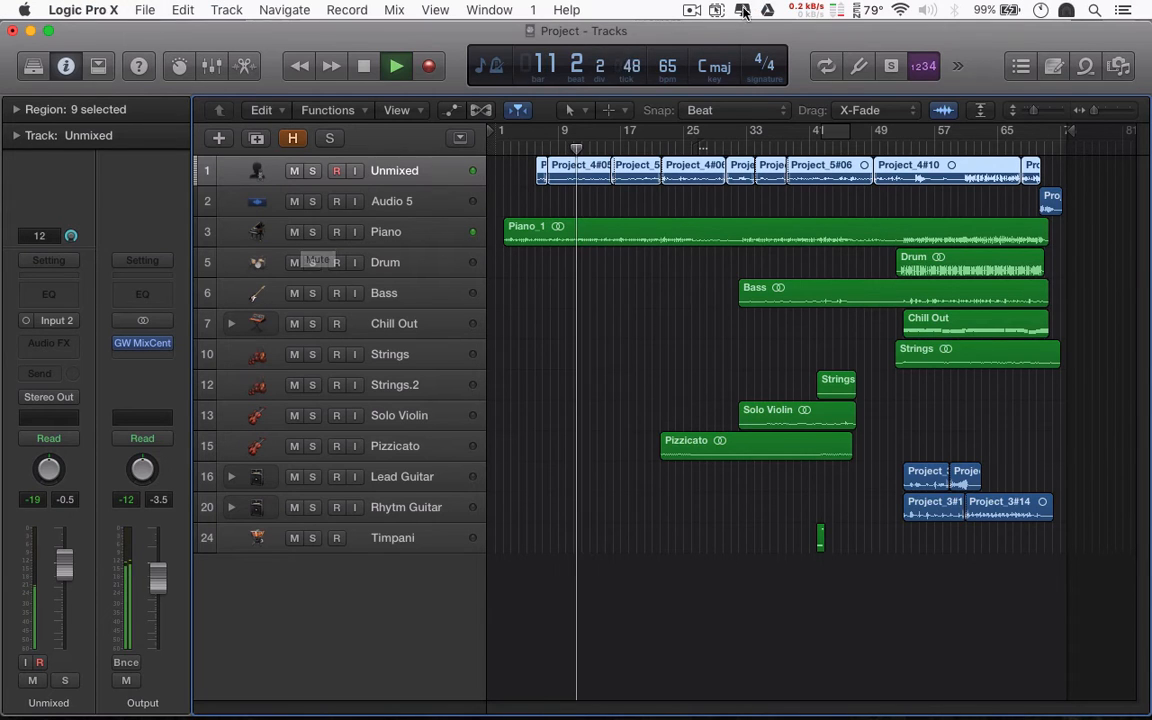
click(688, 12)
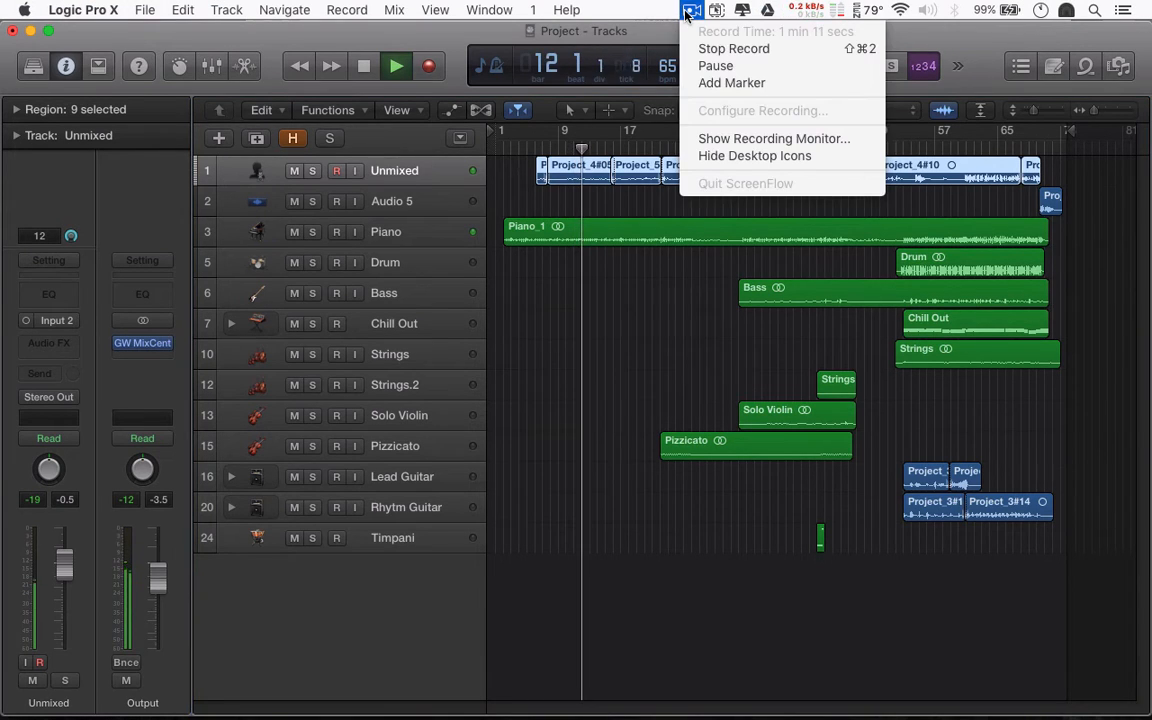
click(688, 13)
click(688, 13)
click(688, 13)
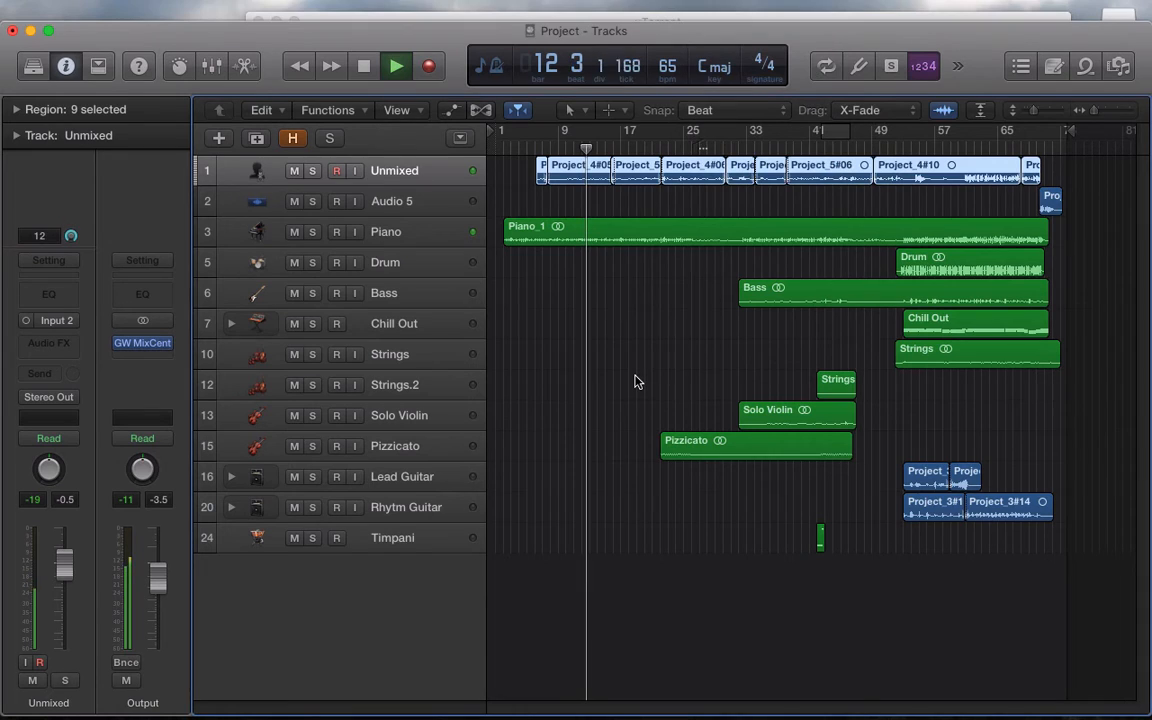
key(space)
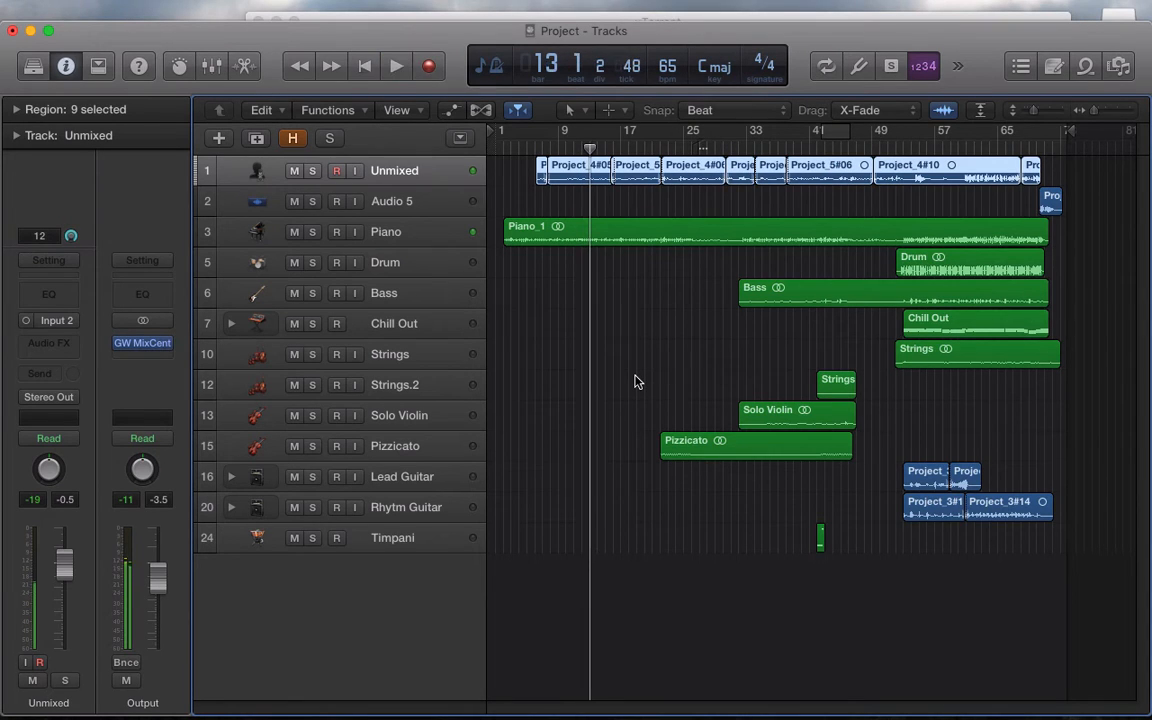
Listen to the full arrangement from bar 54, skip ahead to about bar 61, and stop playback.
drag(885, 150, 911, 150)
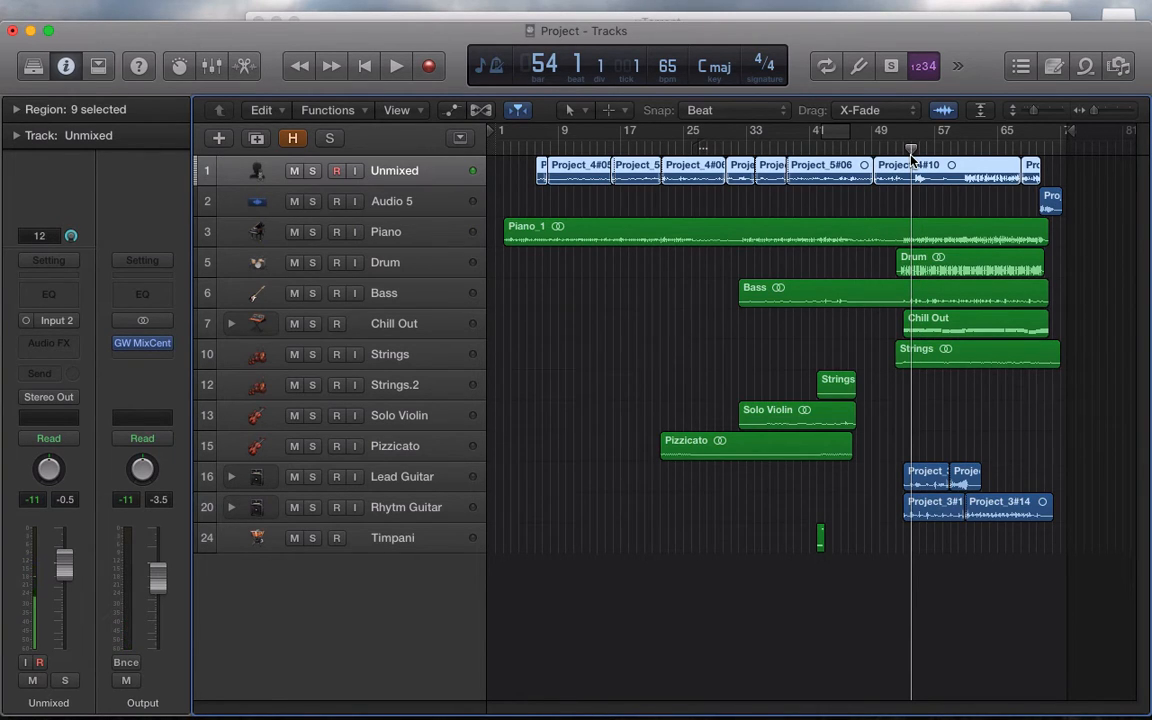
key(space)
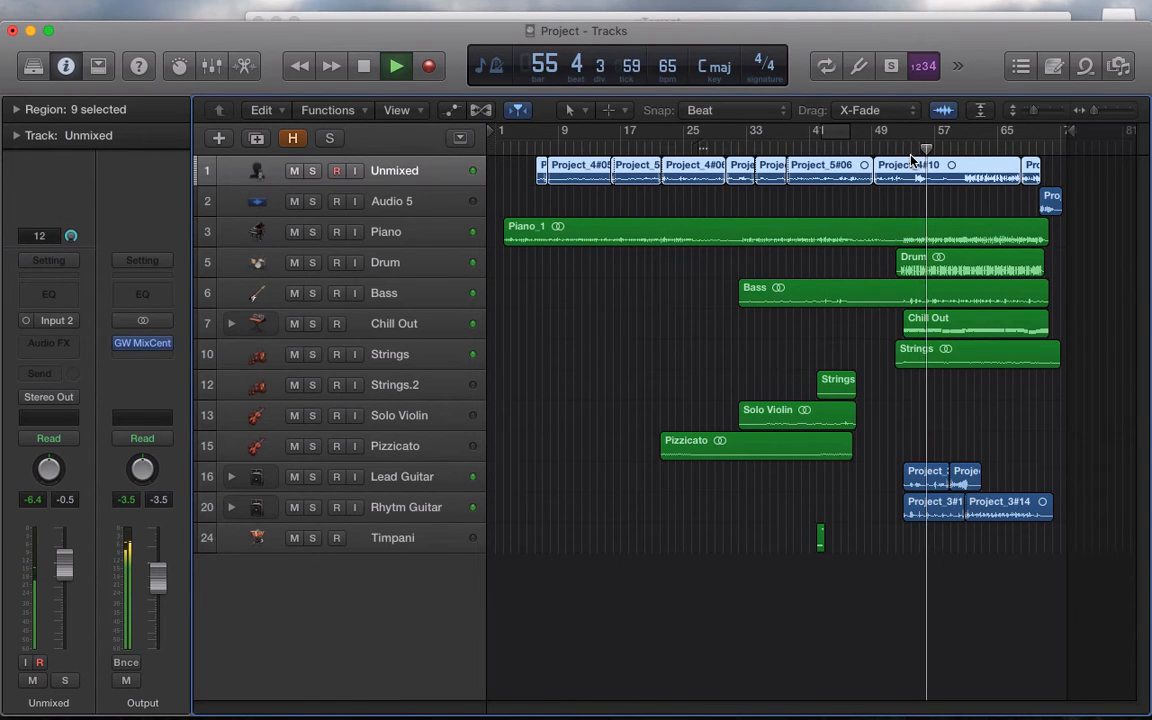
click(966, 149)
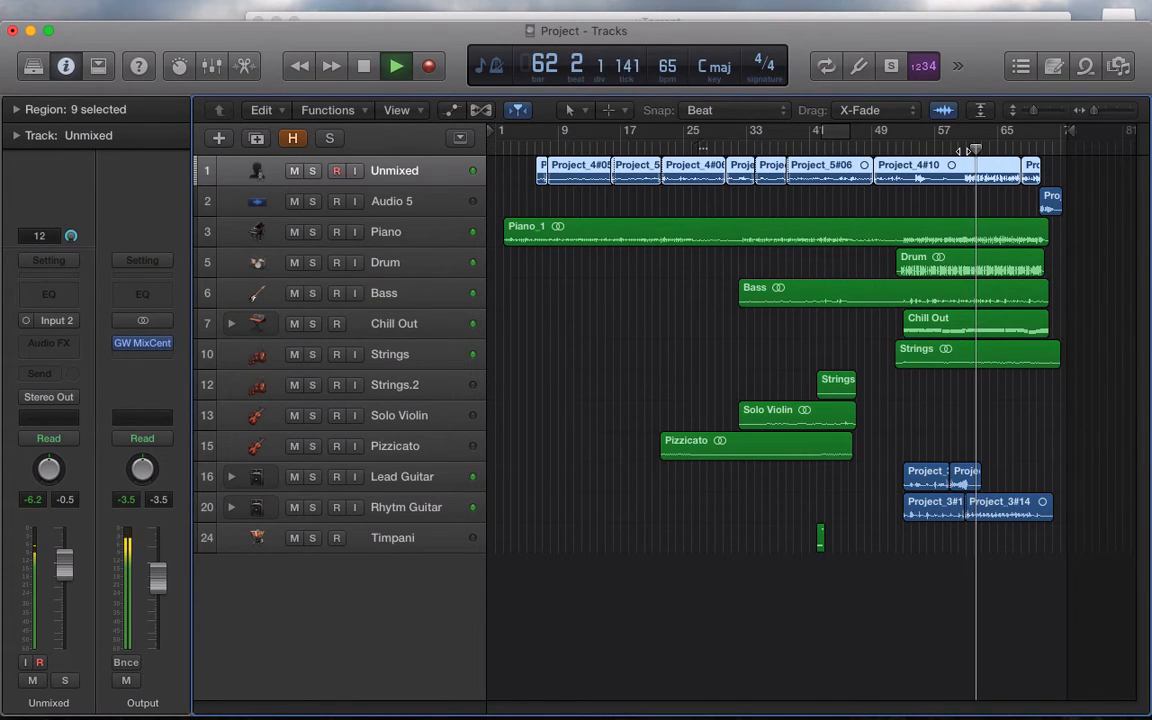
key(space)
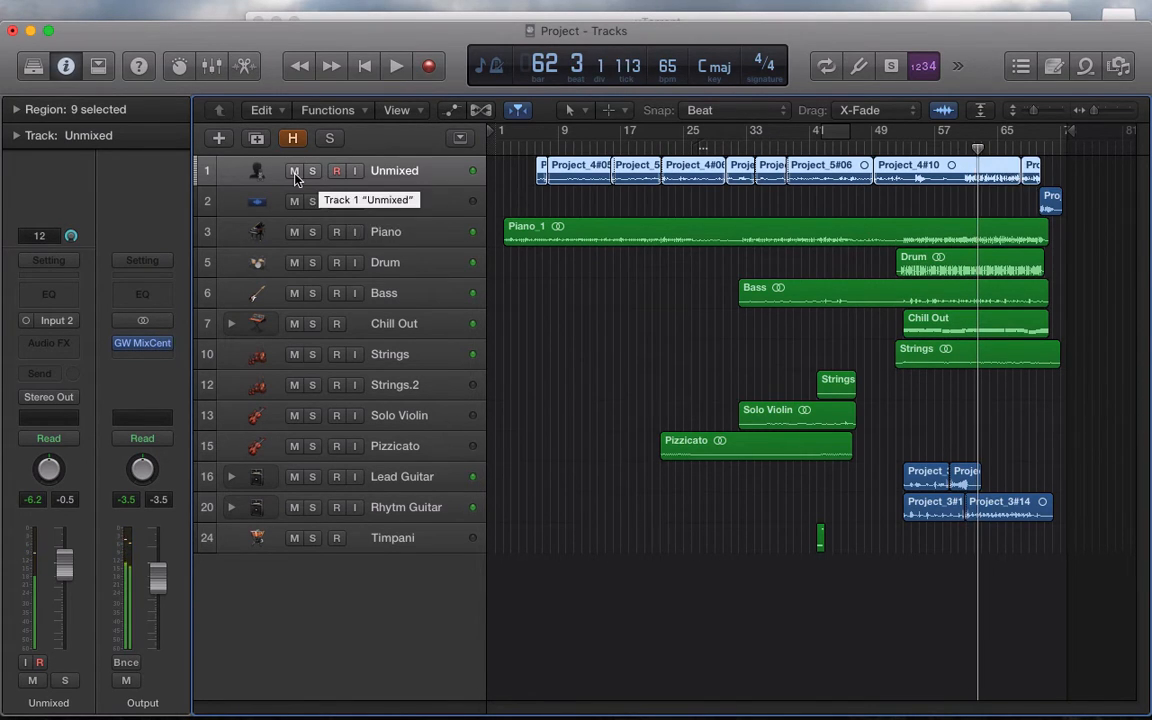
Solo the Unmixed vocal track and play it from bar 60 to hear its level, and stop playback.
click(312, 172)
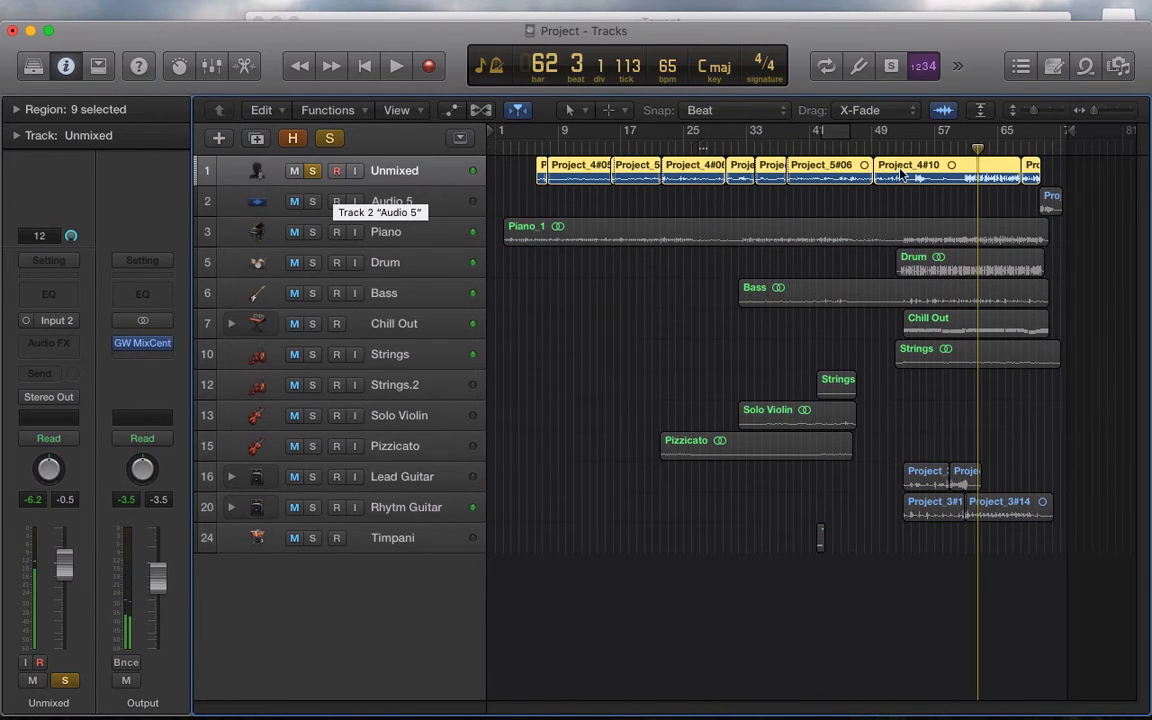
click(962, 151)
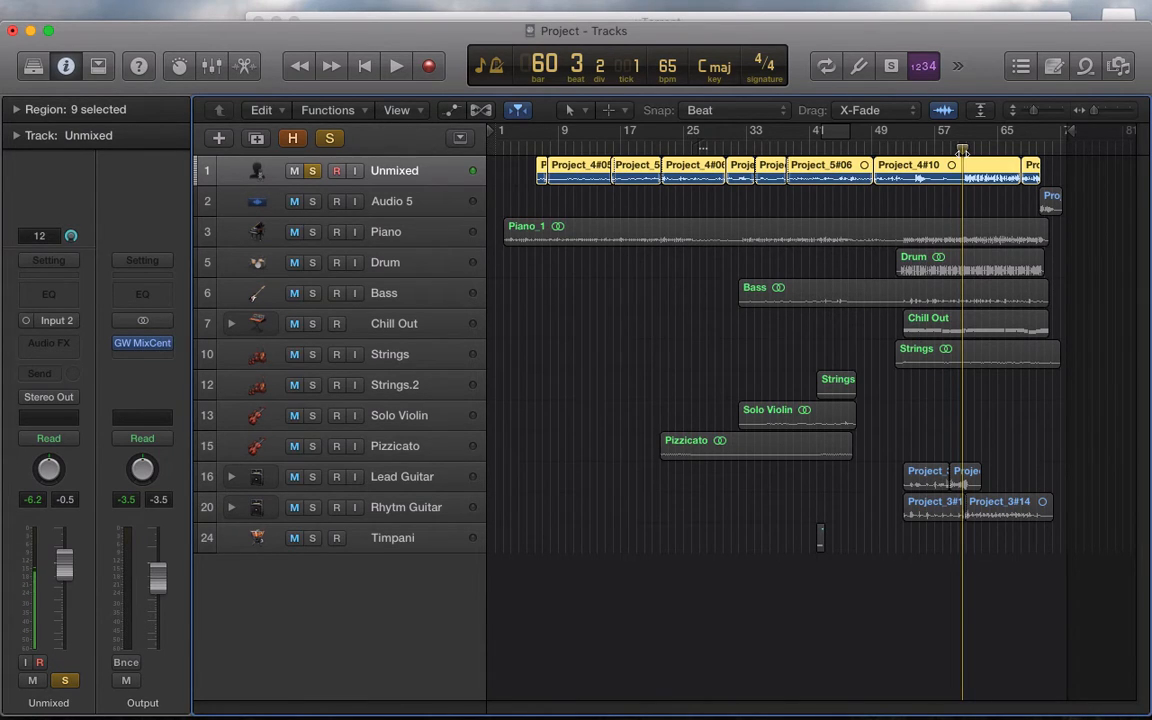
key(space)
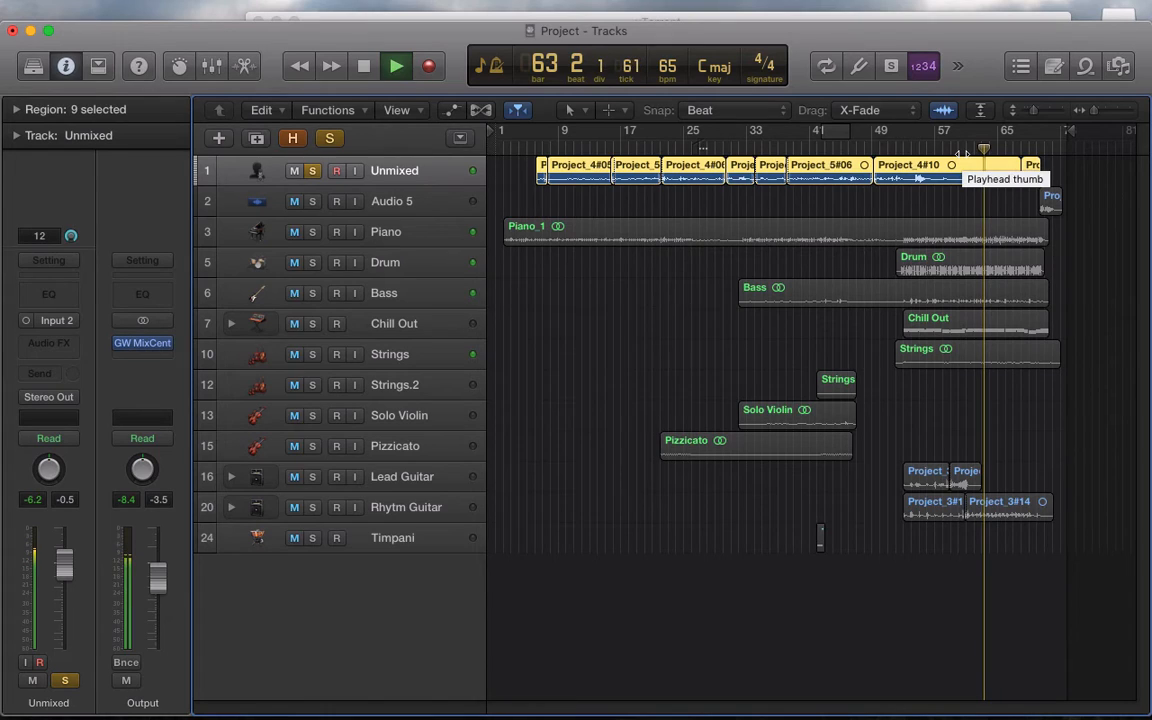
key(space)
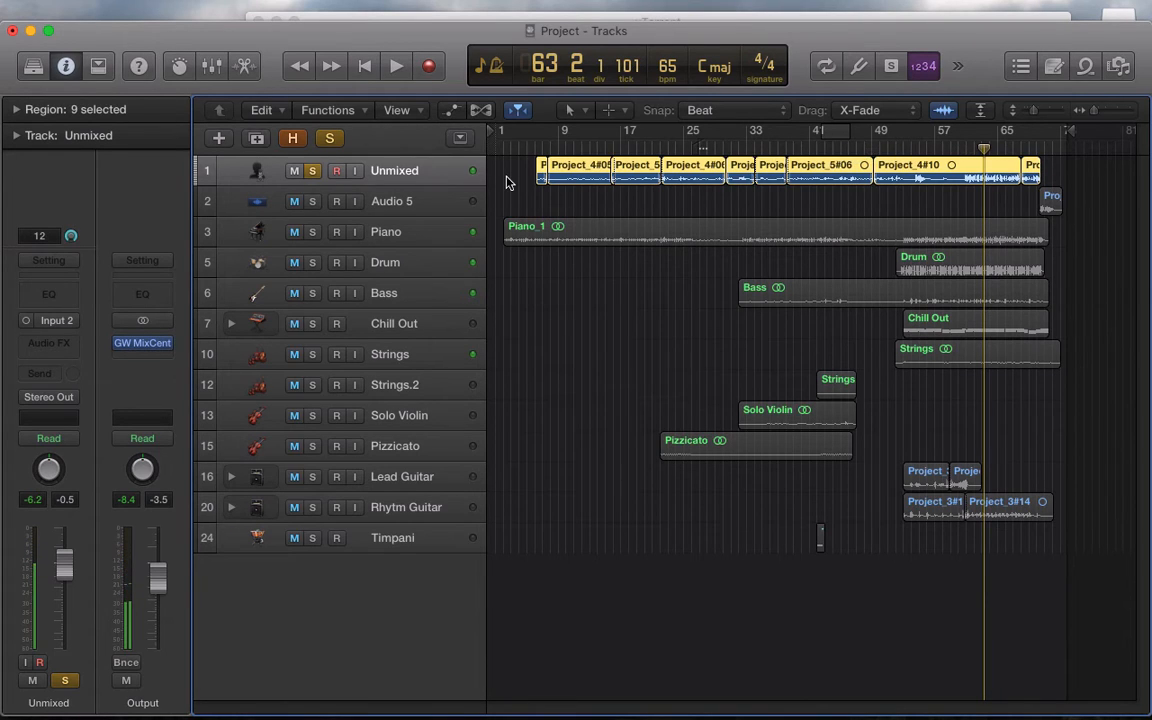
Place the playhead at the start of the vocal in bar 6 and enlarge the track height to show the waveforms.
click(537, 149)
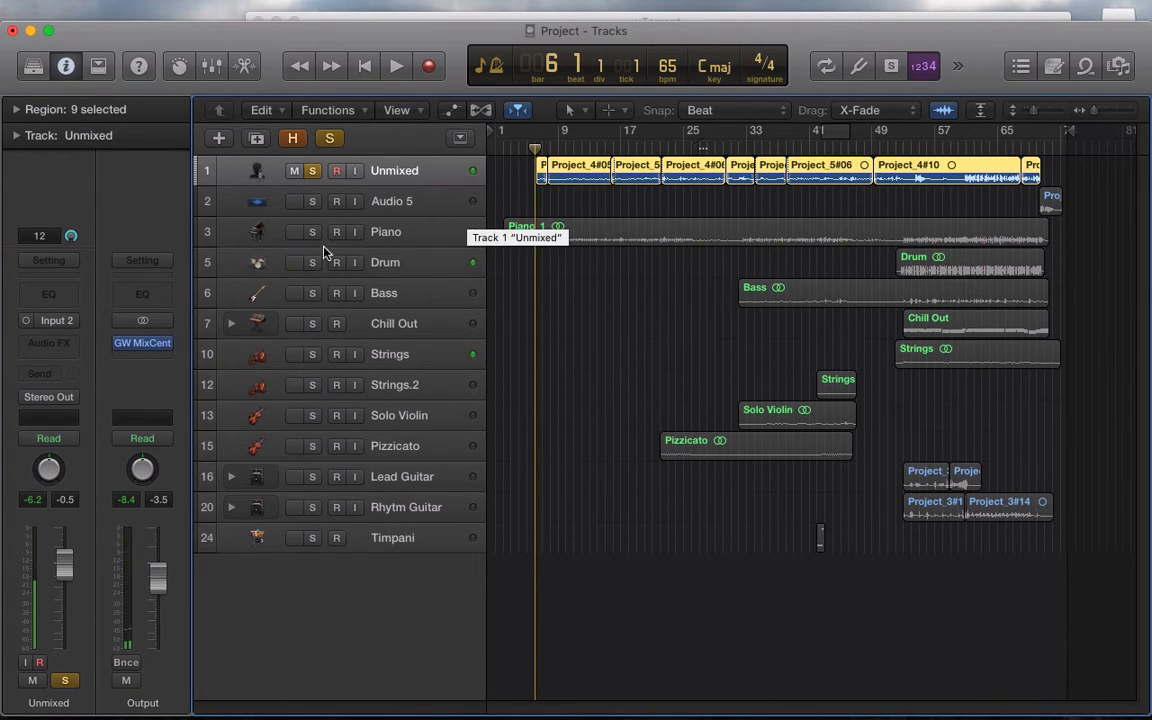
drag(537, 146, 540, 147)
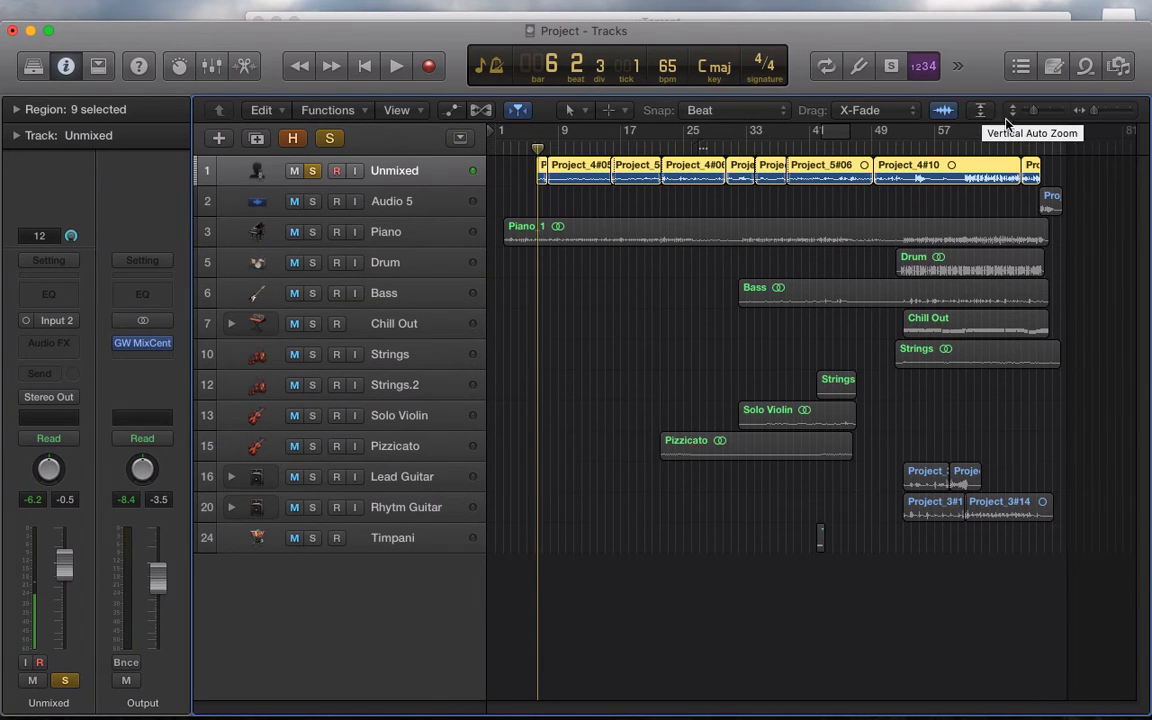
drag(1033, 110, 1049, 125)
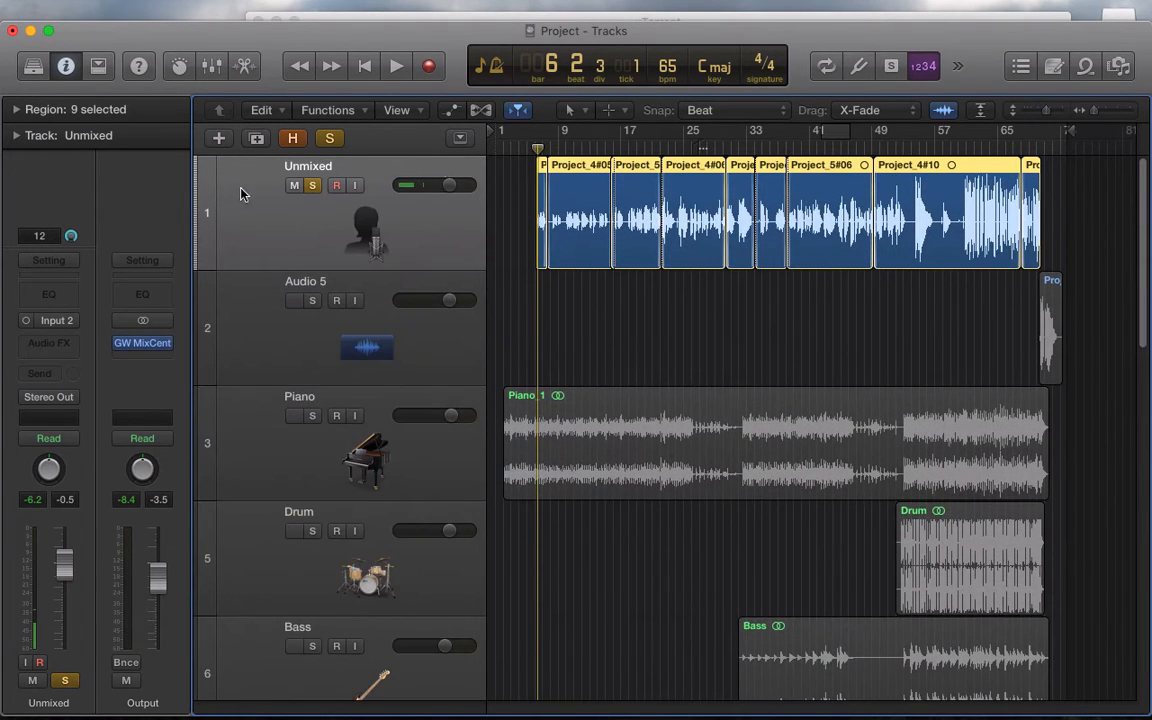
Insert the Waves Vocal Rider (m) plug-in on the Unmixed track and move its window clear of the track's channel strip.
click(48, 342)
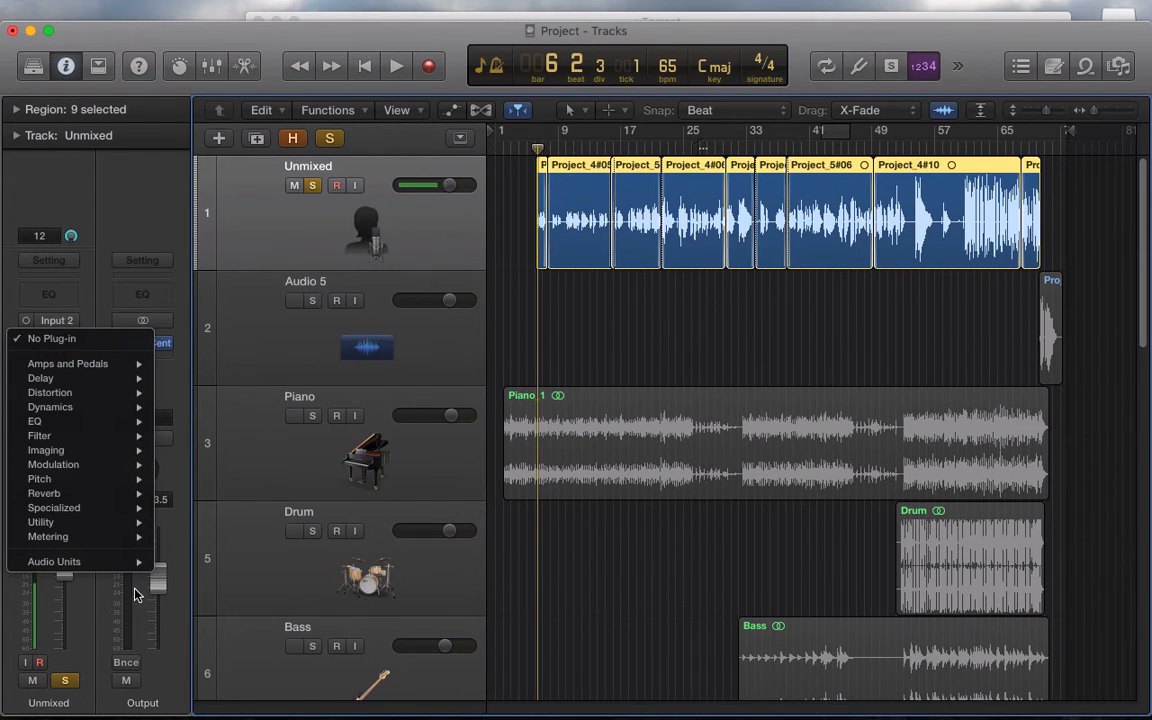
mouse_move(130, 562)
mouse_move(215, 663)
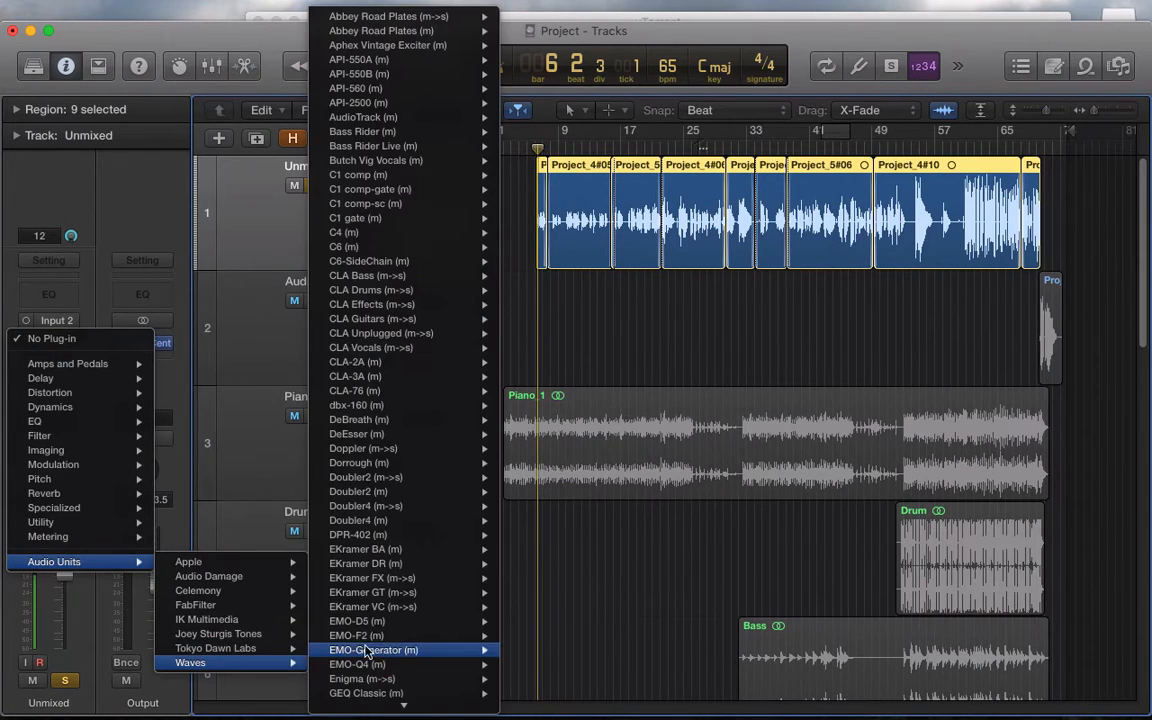
scroll(368, 652, down, 10)
scroll(370, 637, down, 15)
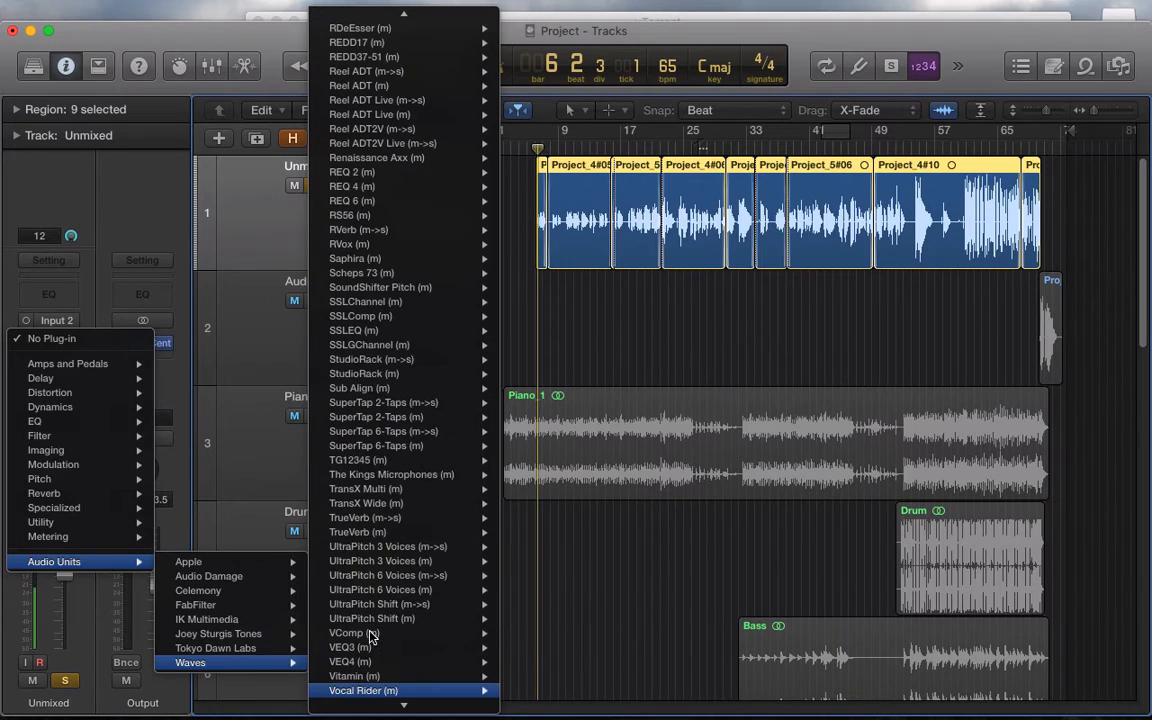
click(370, 637)
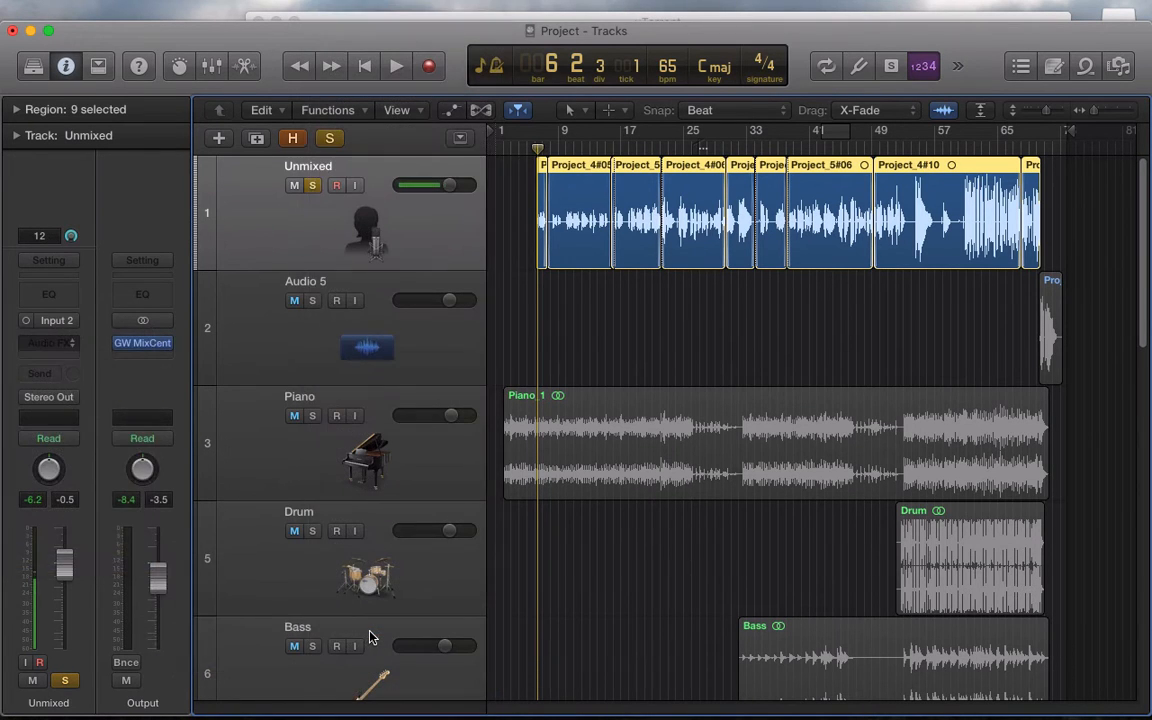
drag(193, 105, 163, 91)
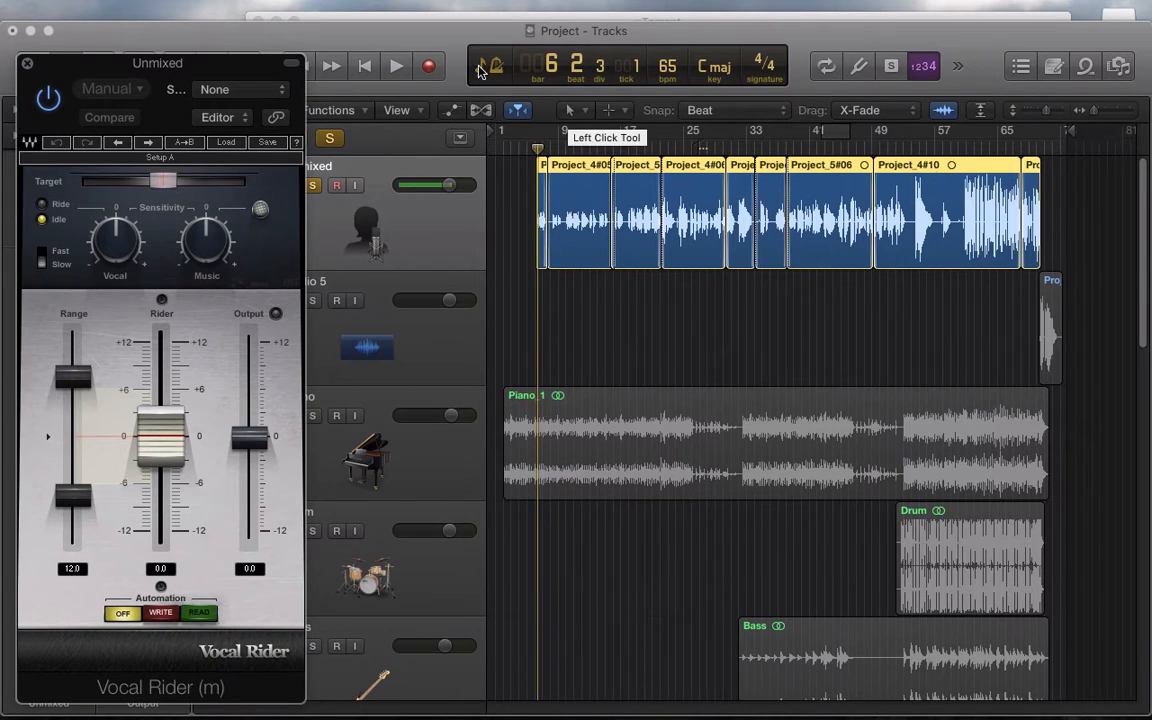
key(i)
drag(246, 64, 400, 48)
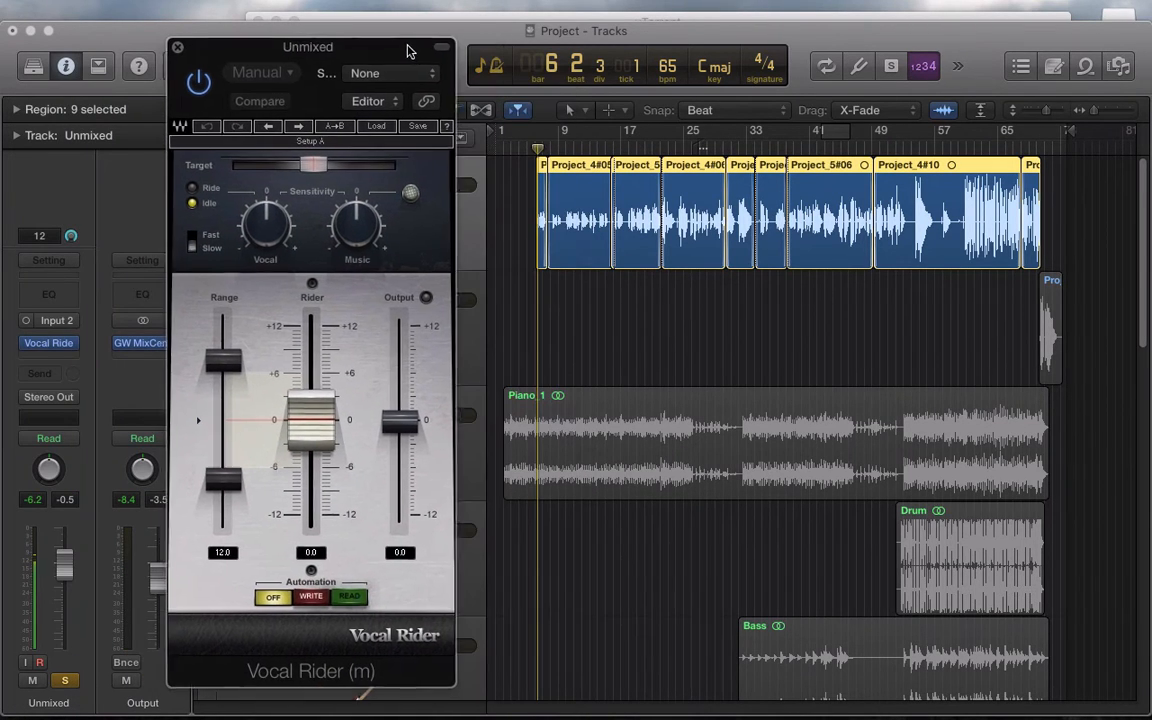
Play the soloed vocal from bar 61 to watch how Vocal Rider rides the level, and stop playback.
click(963, 148)
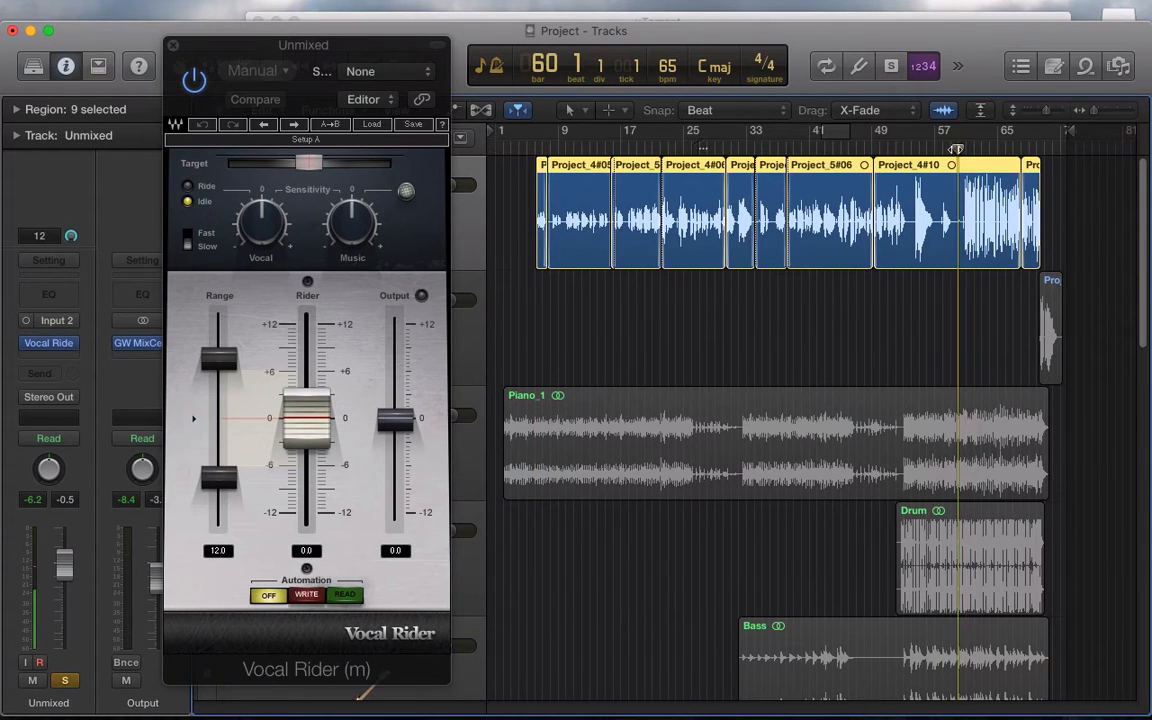
click(967, 149)
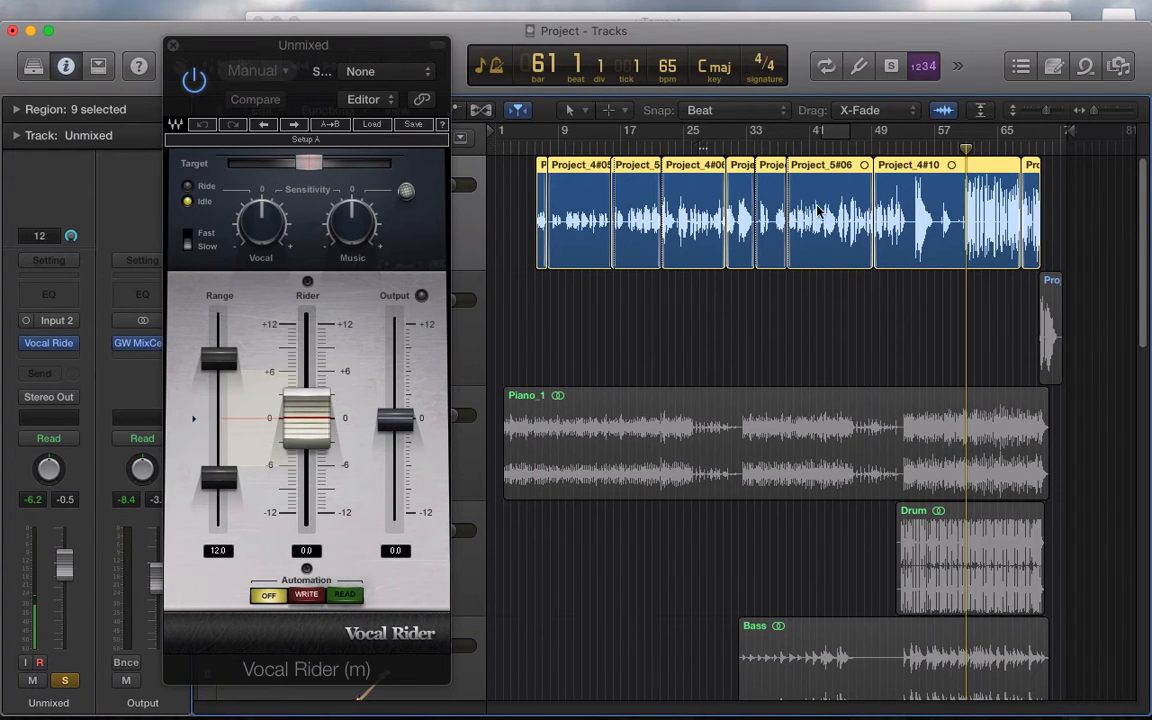
key(space)
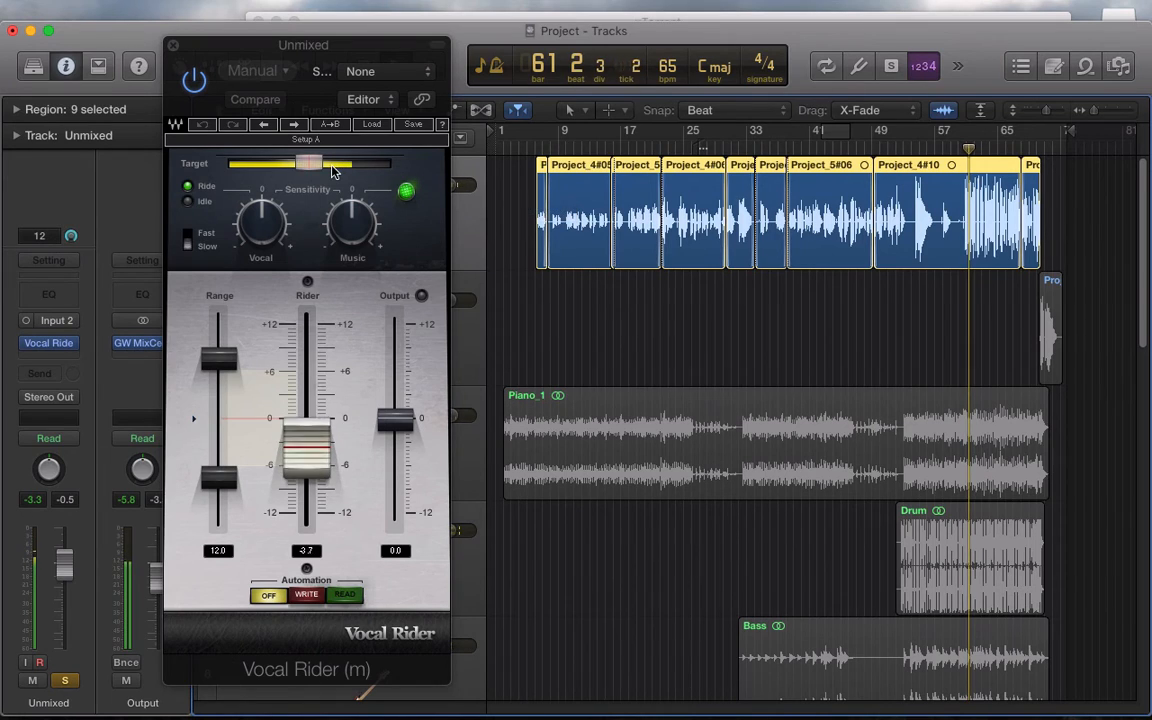
key(space)
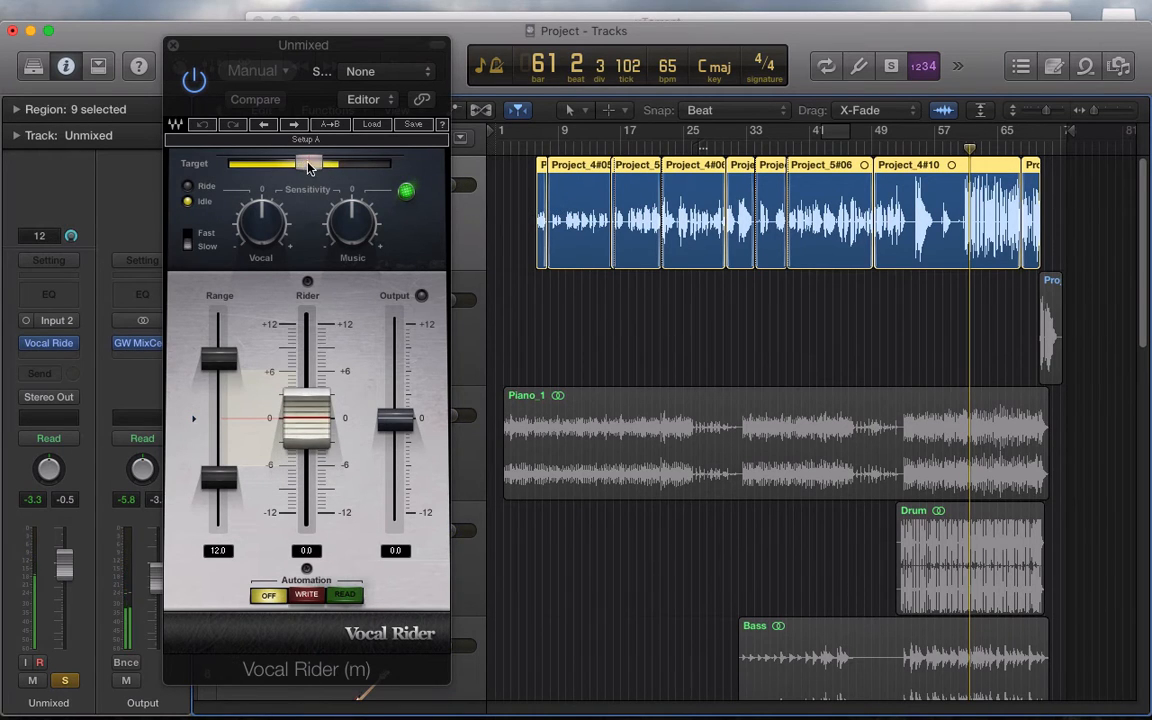
Raise Vocal Rider's target level in two small adjustments, play the loud vocal passage, and return the playhead to bar 60.
drag(317, 168, 320, 166)
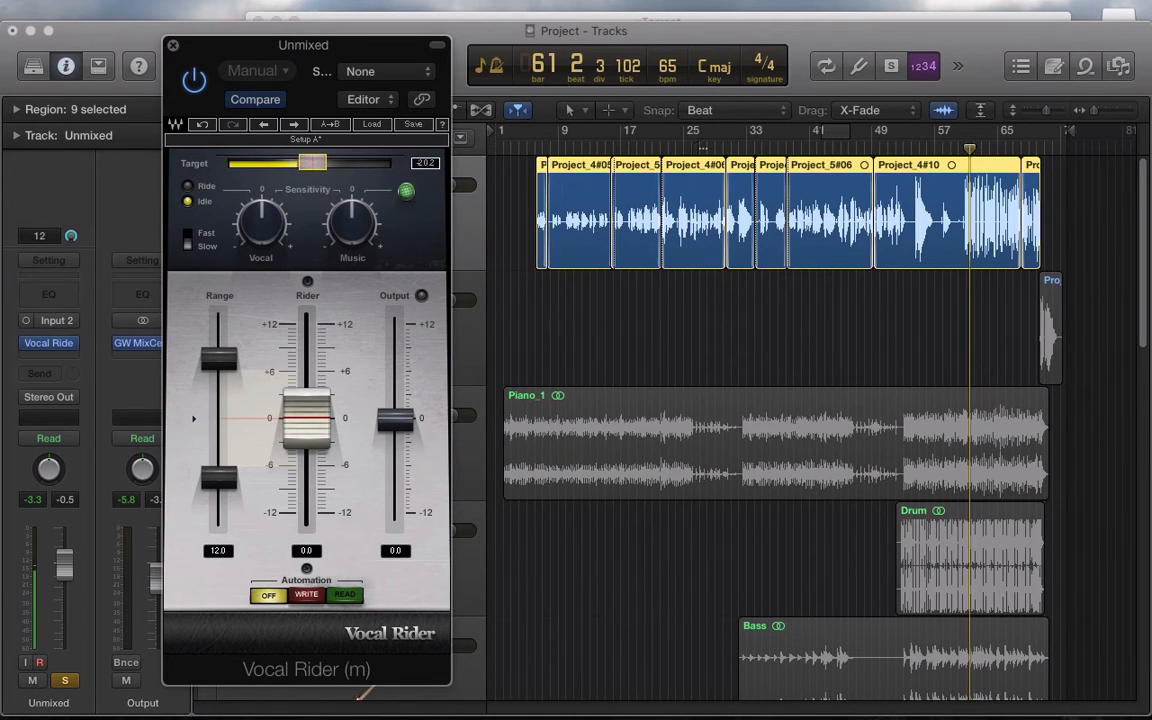
drag(319, 168, 331, 169)
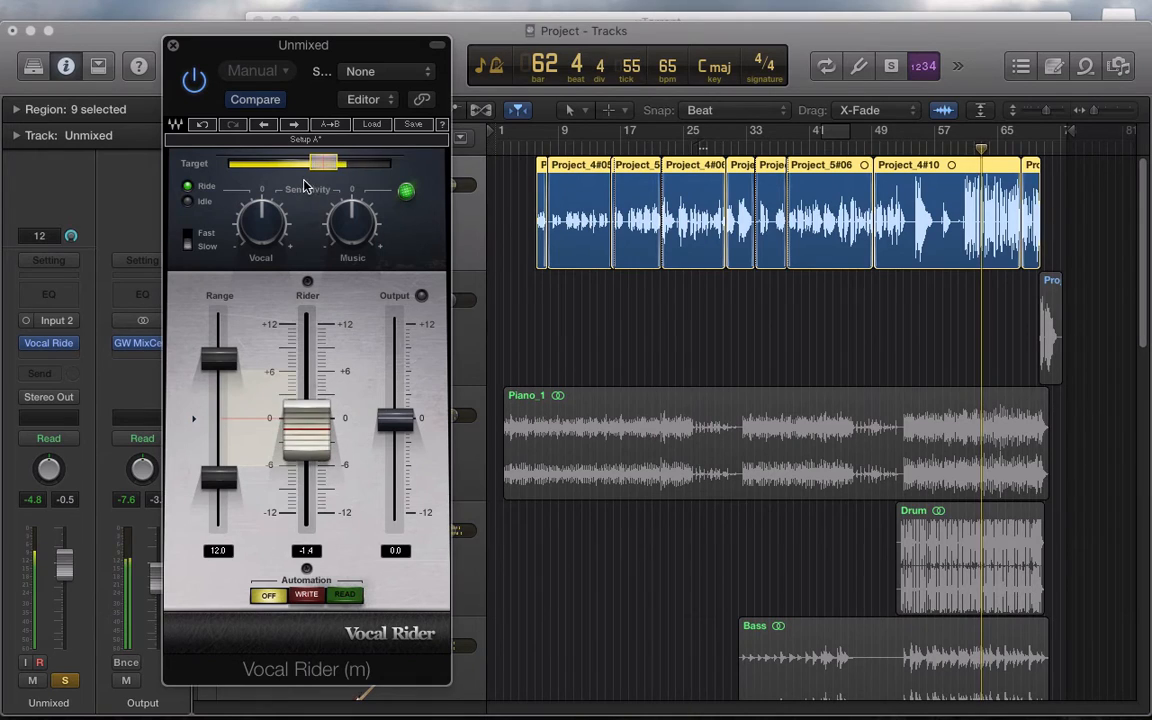
click(965, 150)
click(962, 150)
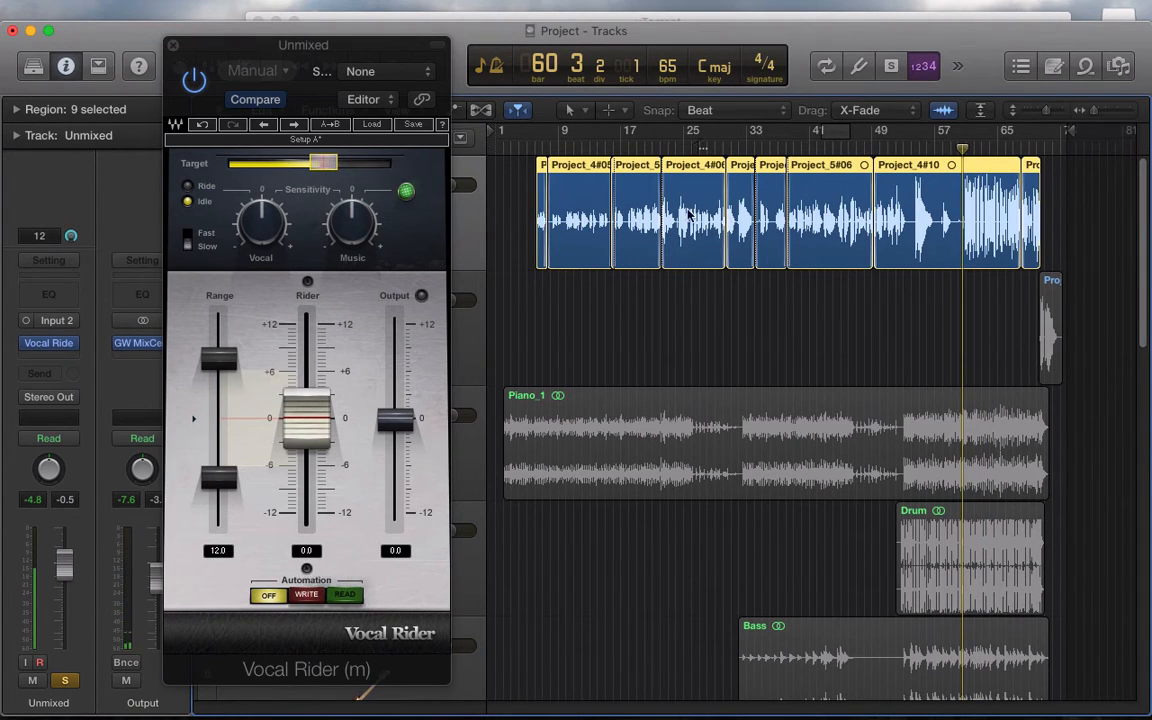
Compare the quiet vocal waveforms around bar 24 with the loud ones in the last two regions, selecting each group of regions.
click(676, 150)
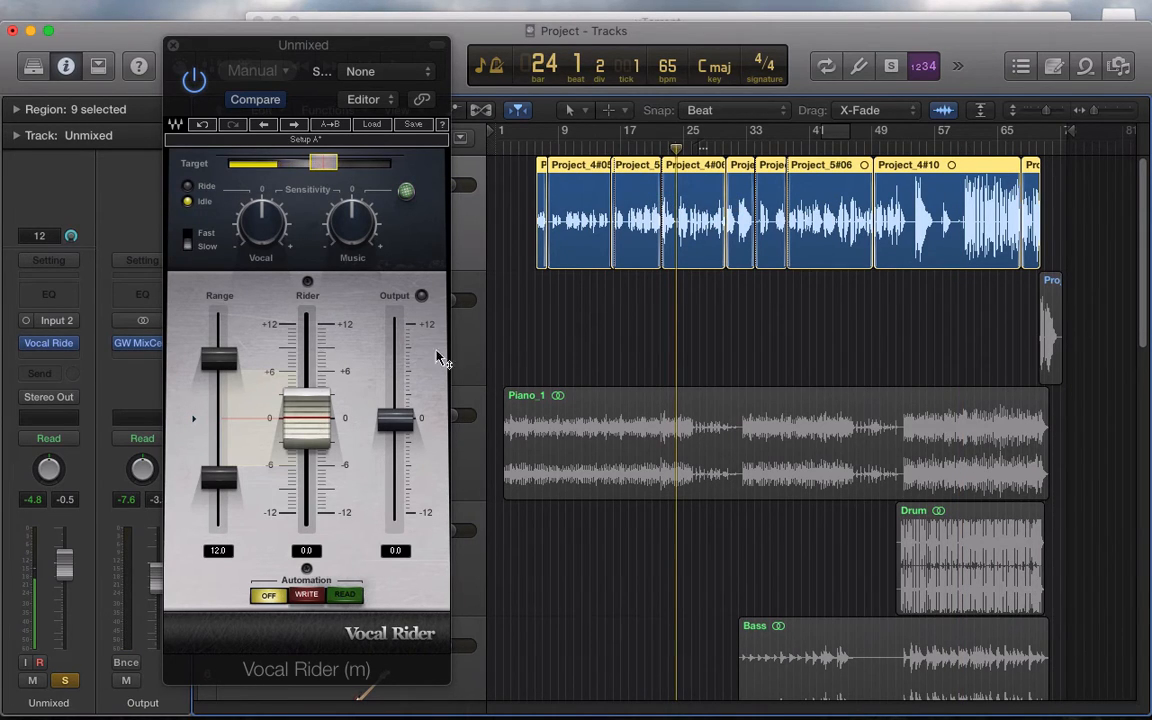
click(669, 285)
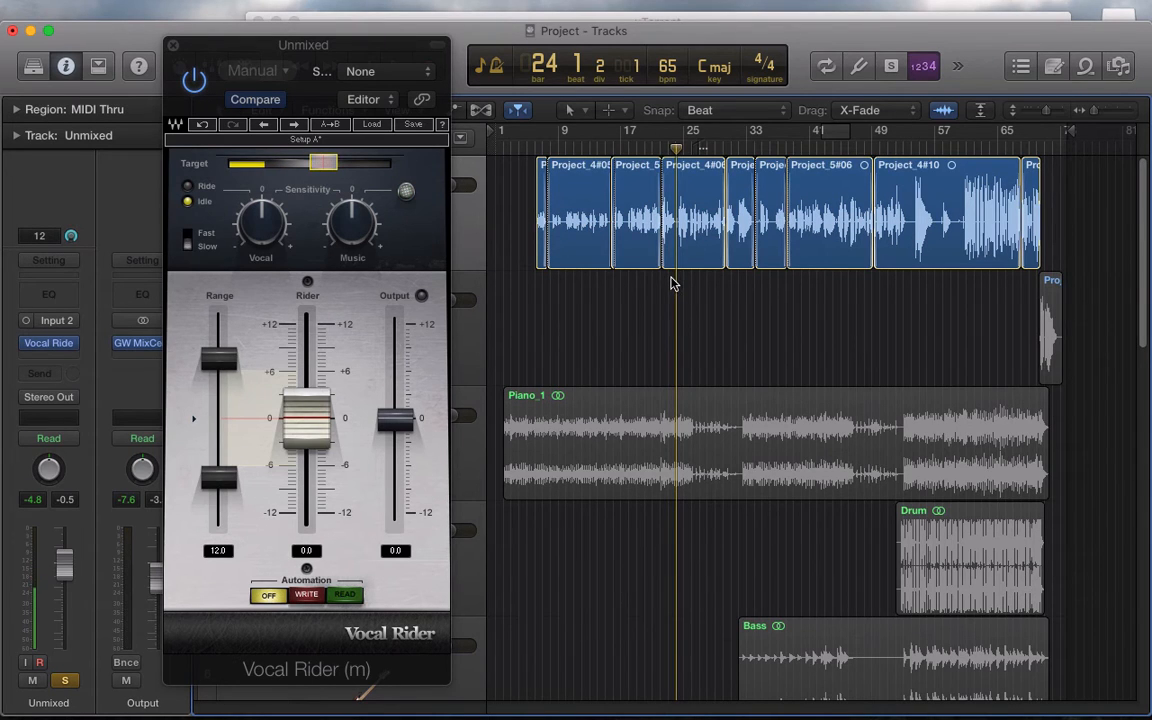
drag(707, 280, 733, 200)
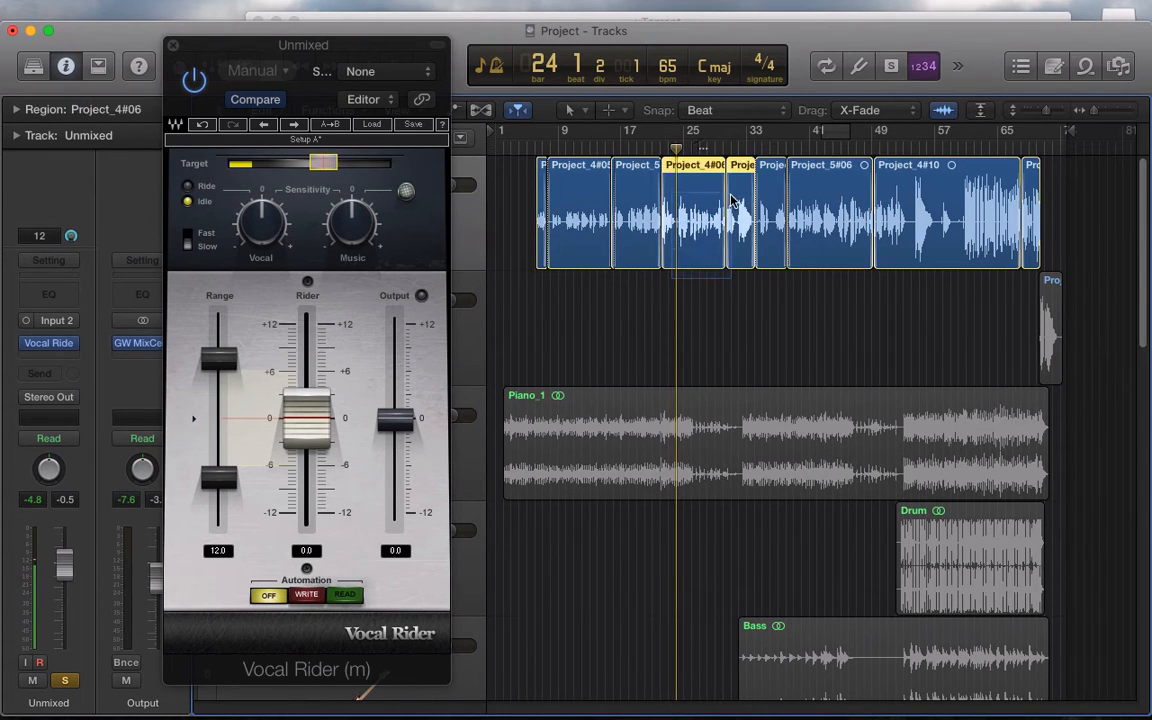
click(900, 297)
drag(1020, 267, 1067, 216)
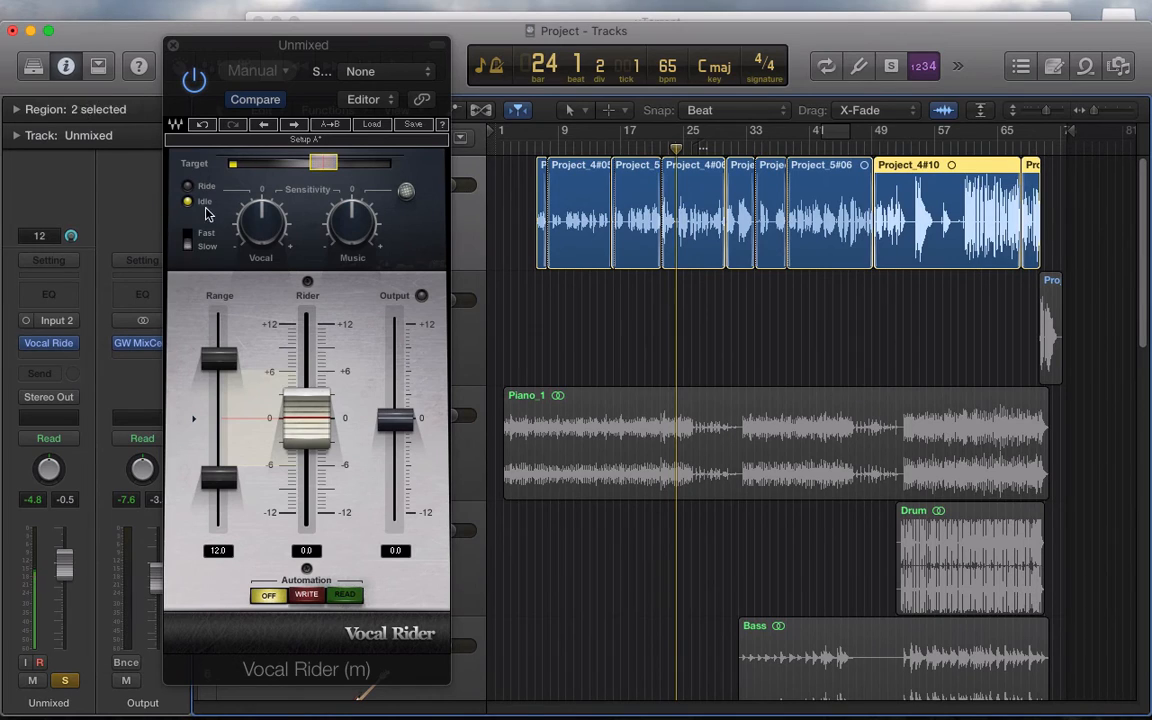
Play the quiet passage near bar 10 and the loud passages from bars 60 and 63 to compare Vocal Rider's fader movement.
drag(583, 149, 566, 150)
key(space)
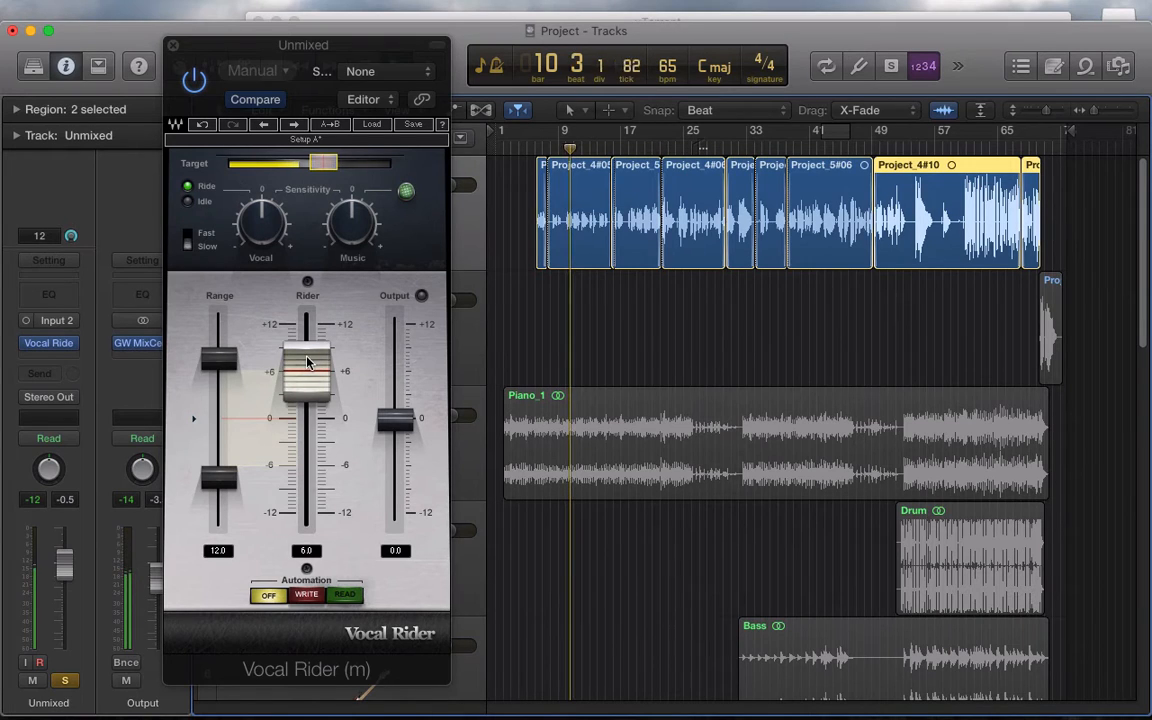
click(960, 150)
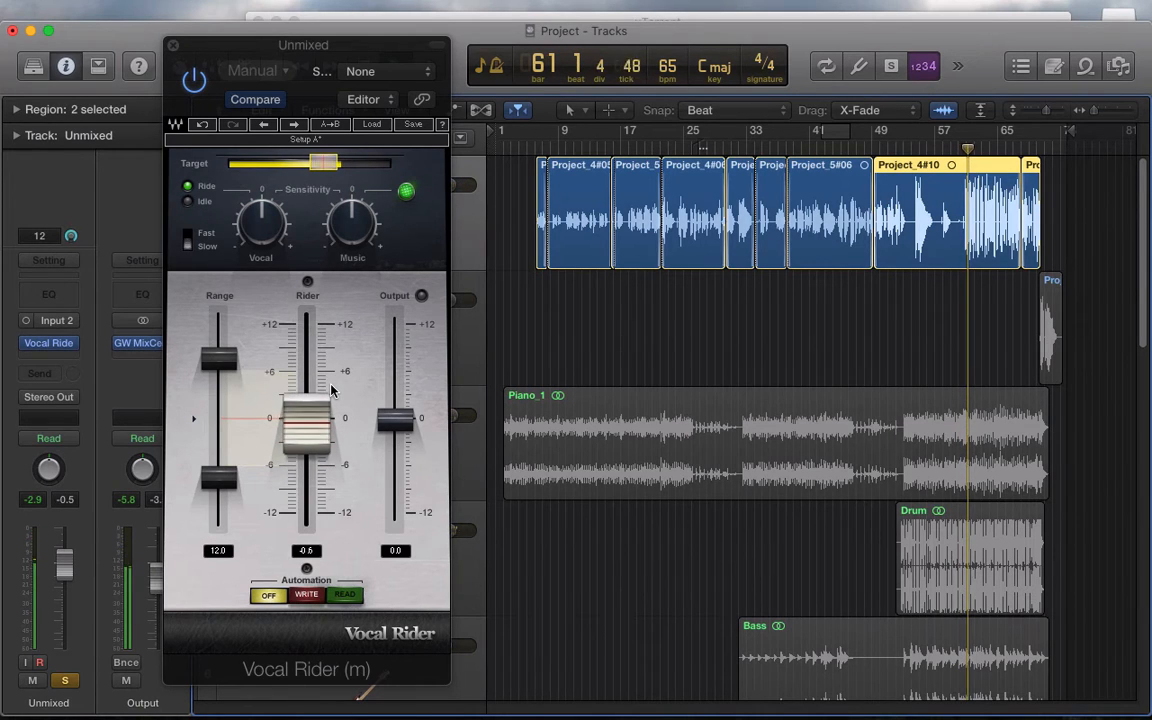
key(space)
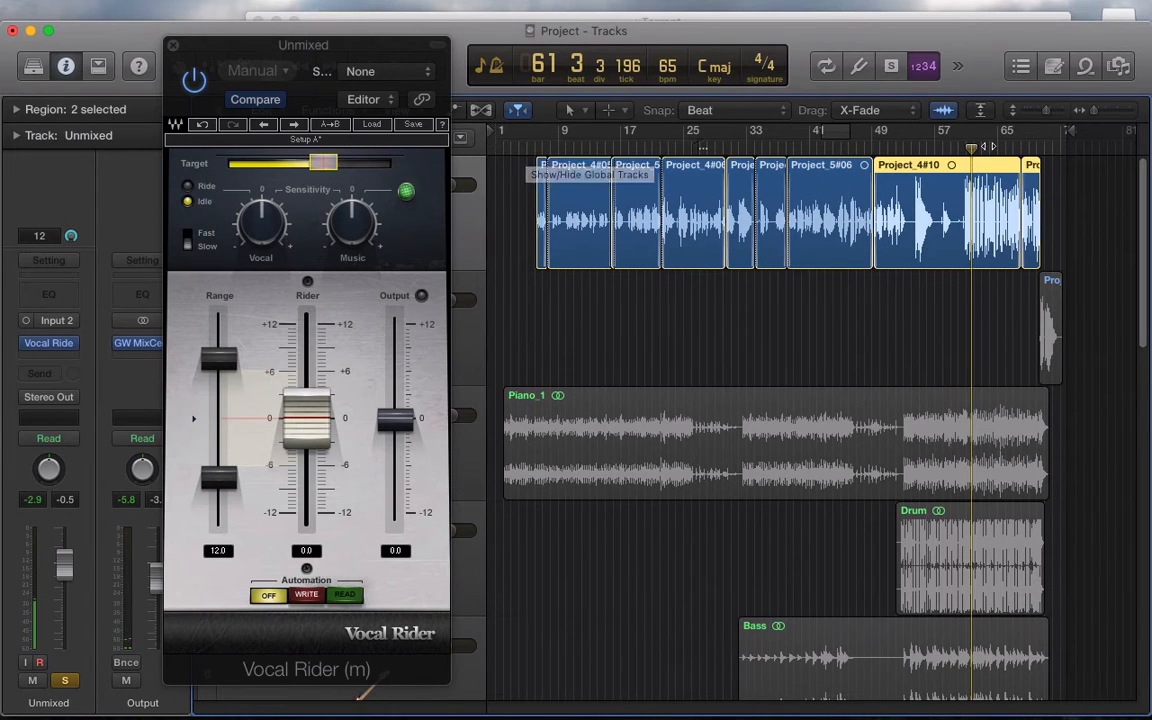
drag(972, 148, 988, 149)
key(space)
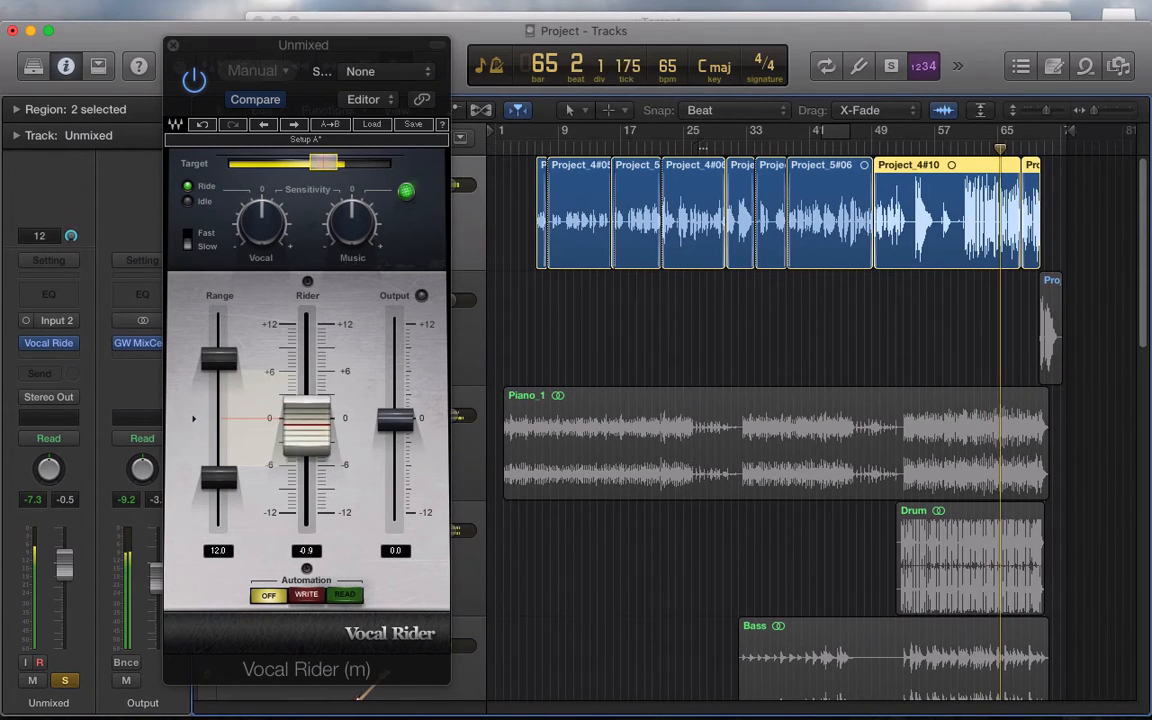
Insert the Waves WavesTune (m) plug-in below Vocal Rider on the Unmixed track, reset the track's peak level display, and close the plug-in window.
click(172, 47)
click(49, 357)
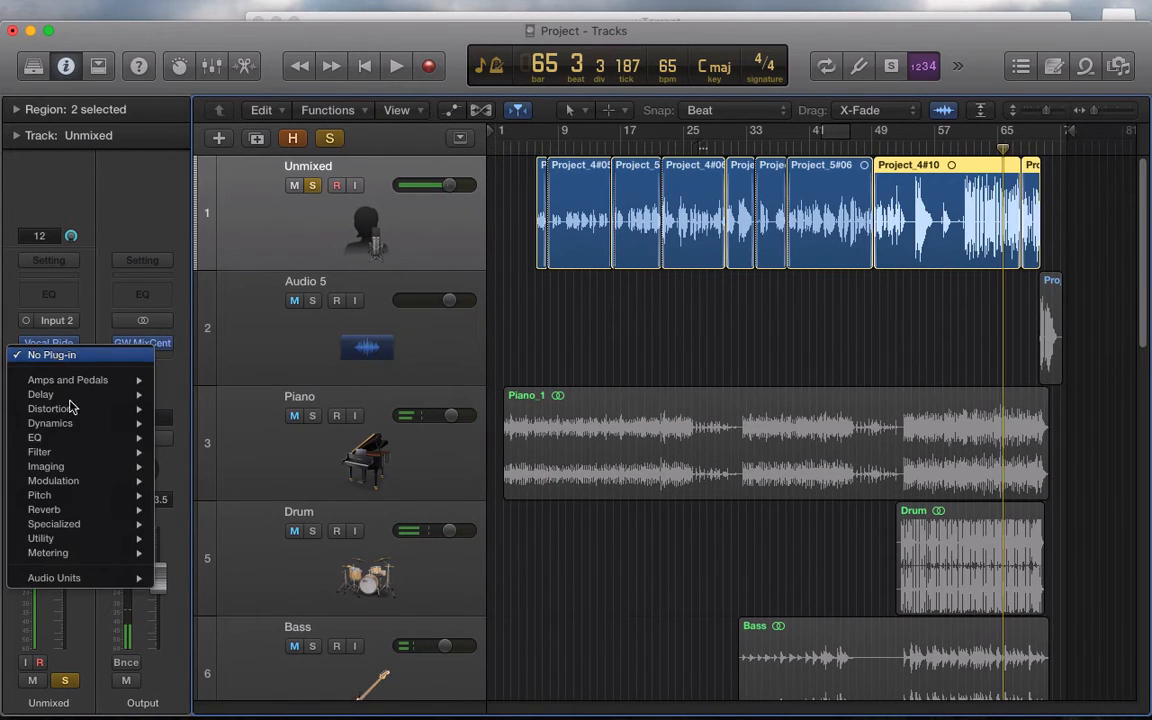
mouse_move(77, 578)
mouse_move(290, 680)
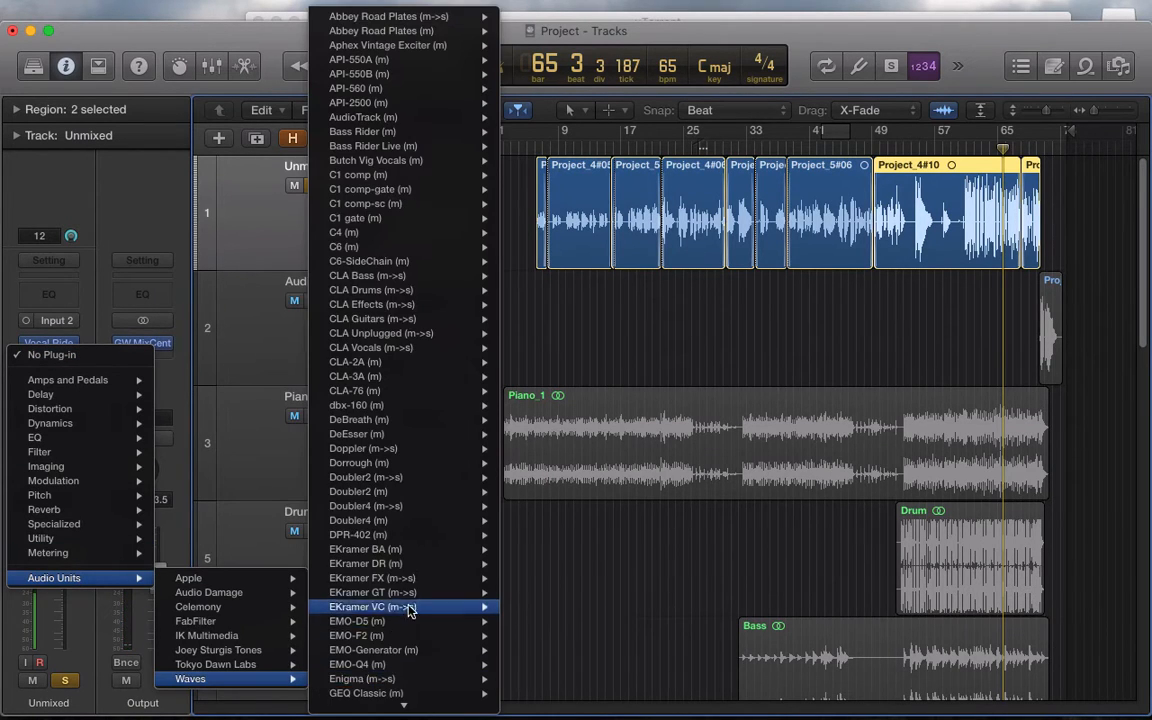
scroll(413, 605, down, 10)
scroll(413, 605, down, 20)
mouse_move(413, 605)
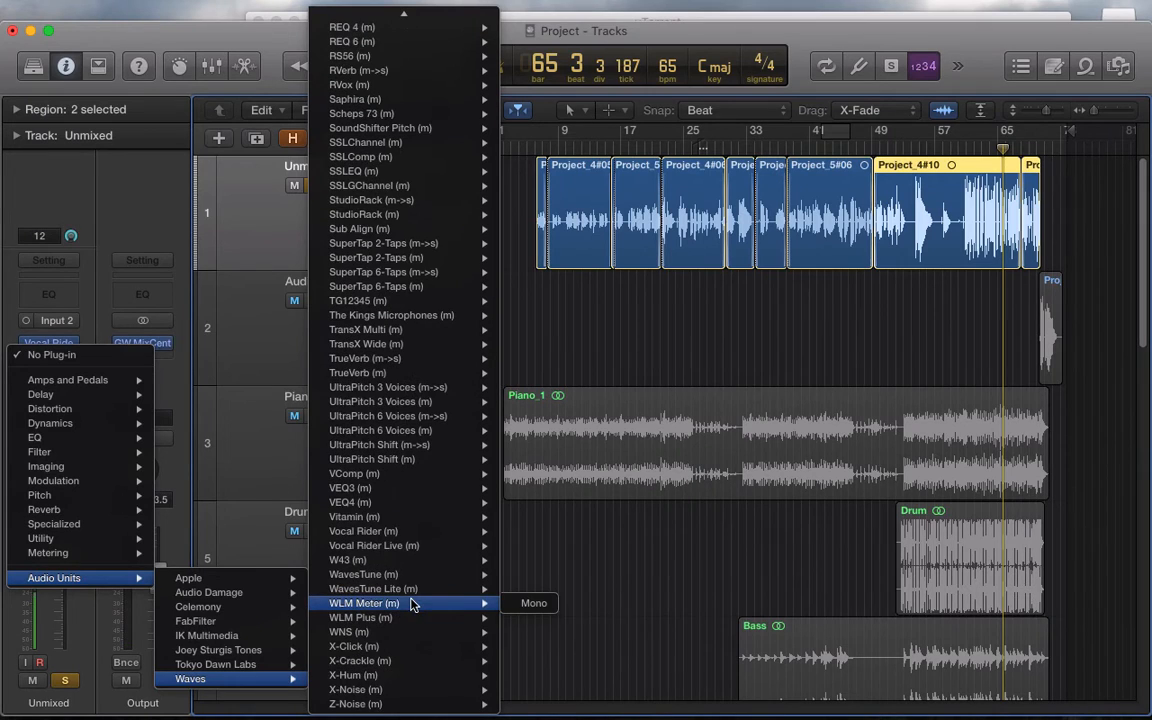
click(396, 577)
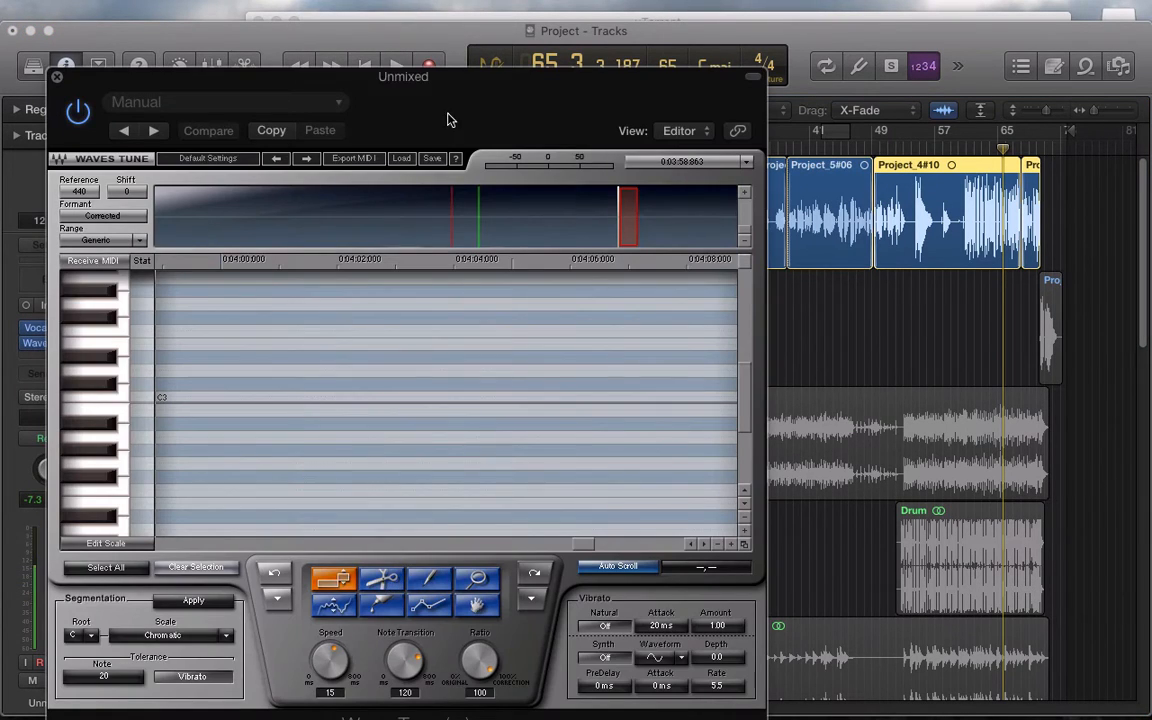
drag(450, 118, 565, 40)
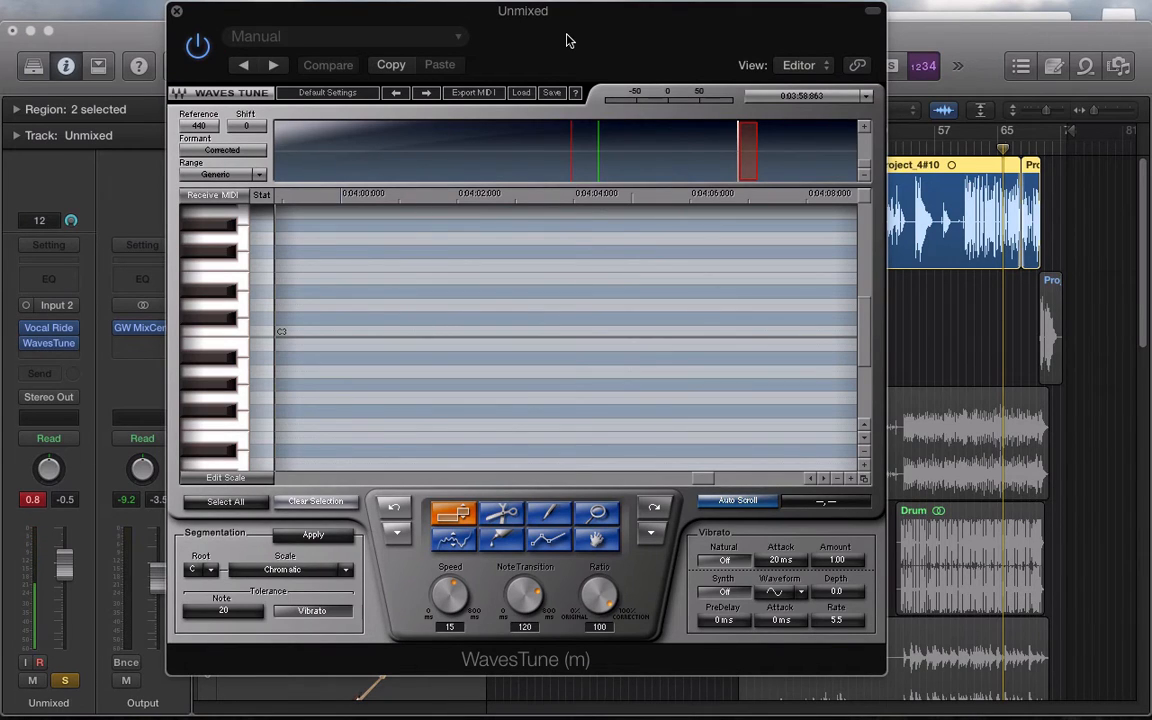
click(33, 500)
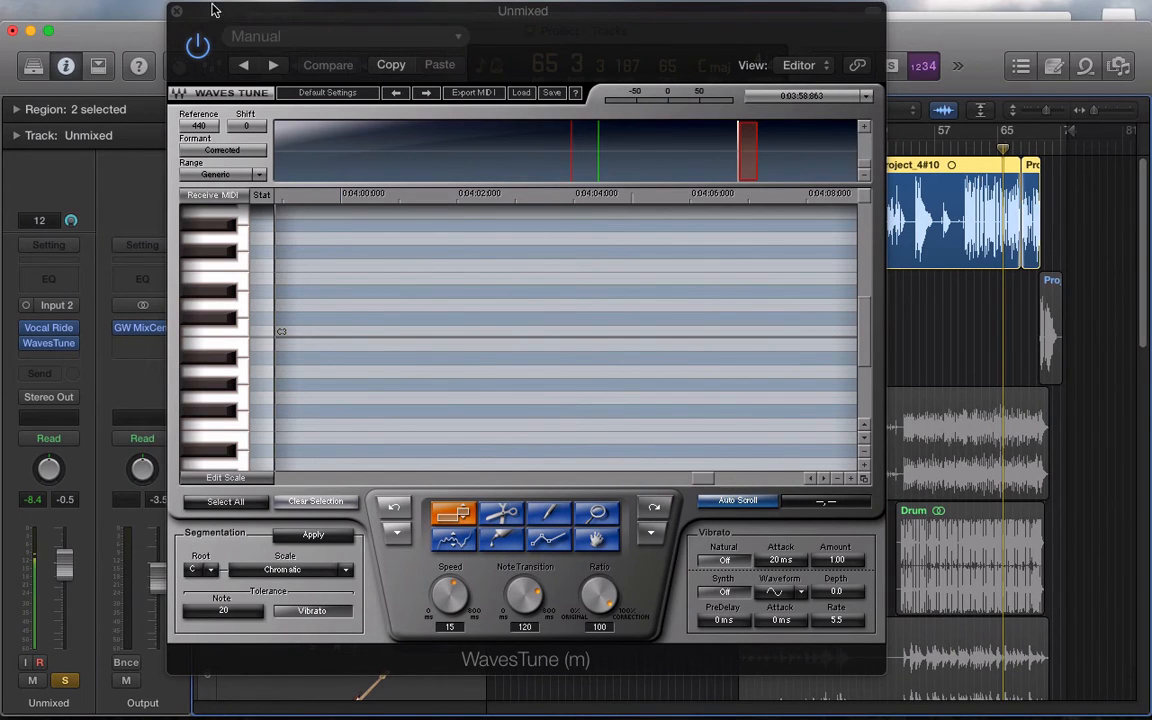
click(178, 13)
Show the hidden tracks and open the first Fingerstyle Bass region in the Piano Roll to examine its opening note.
scroll(645, 316, down, 10)
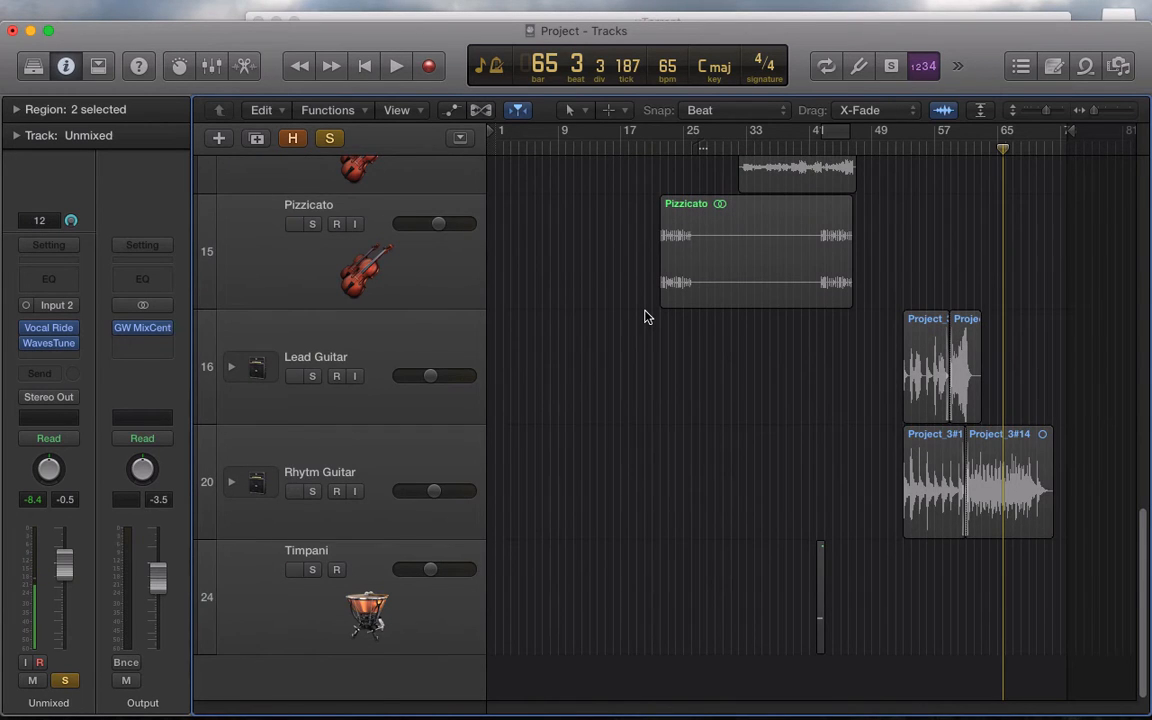
key(h)
scroll(645, 316, down, 15)
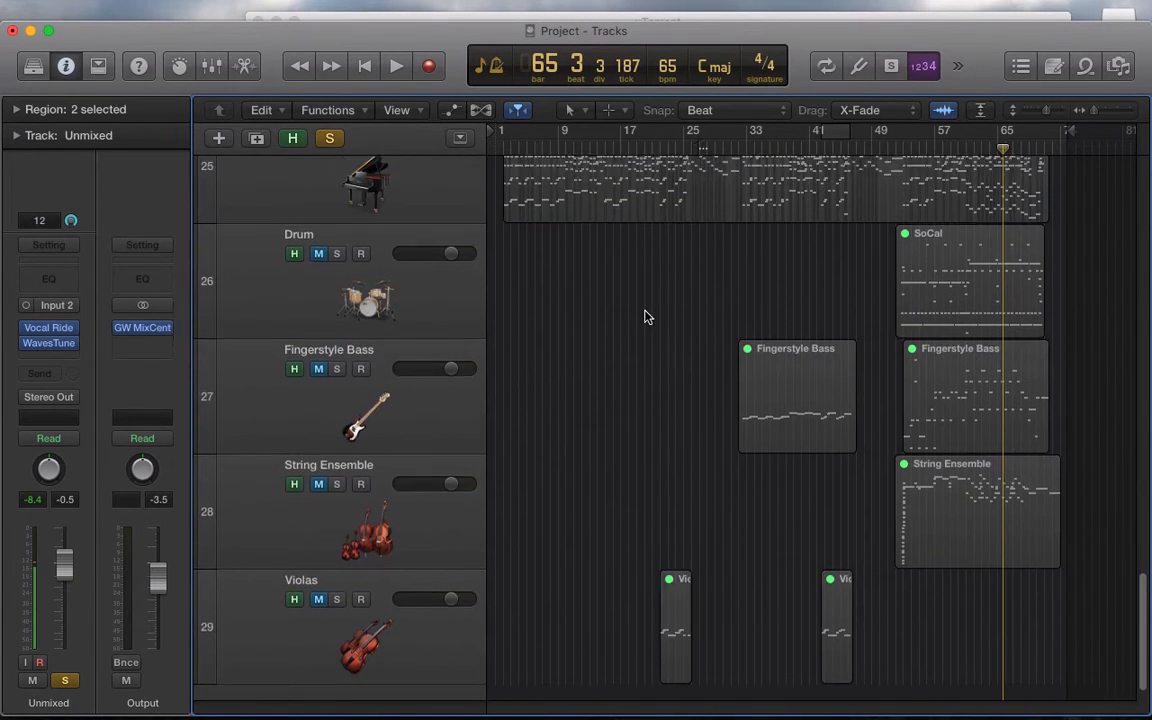
scroll(645, 316, up, 3)
click(534, 262)
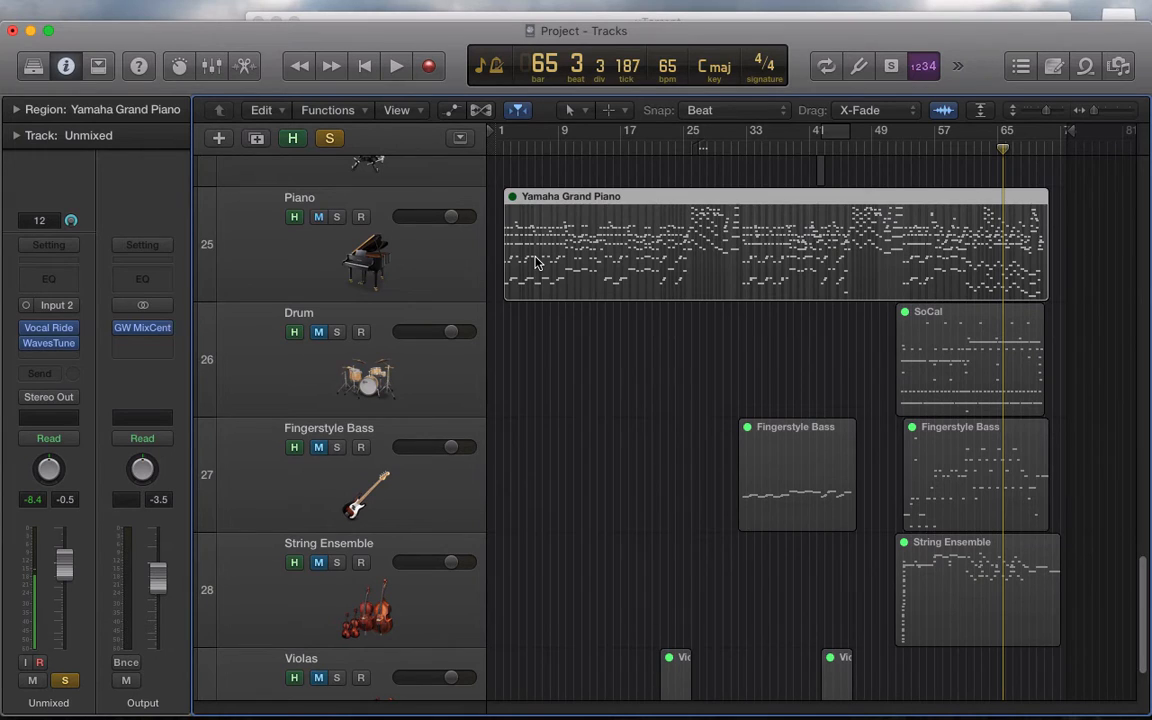
scroll(535, 262, down, 4)
click(791, 322)
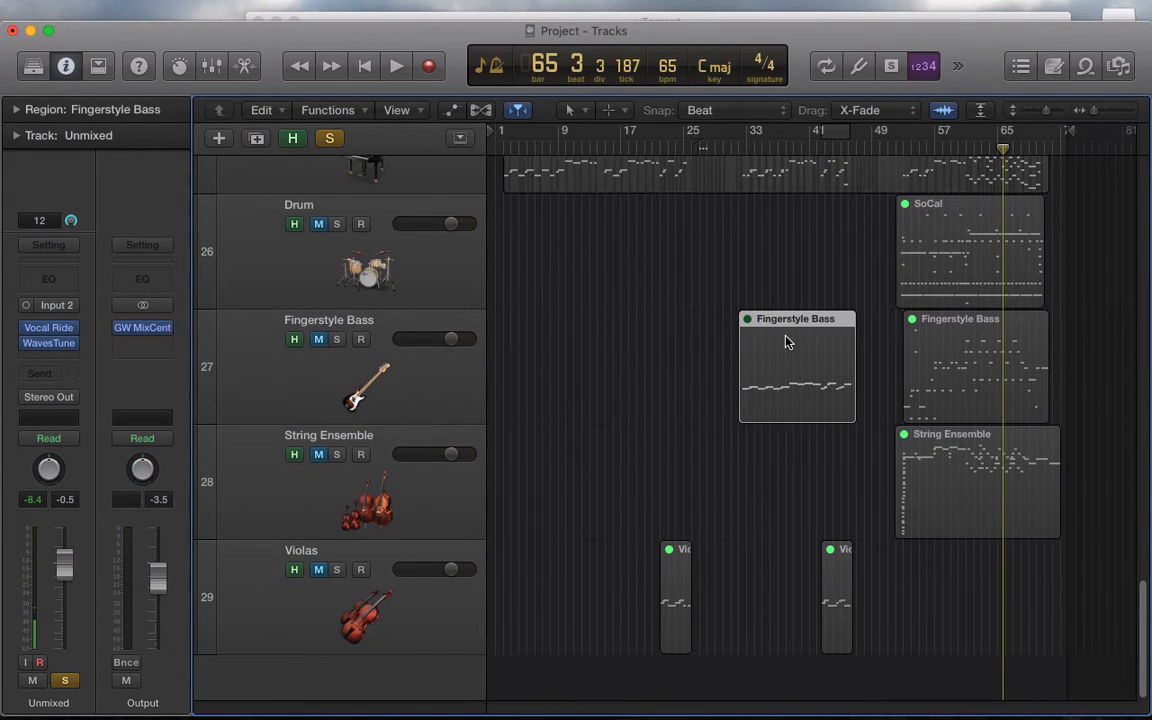
click(747, 148)
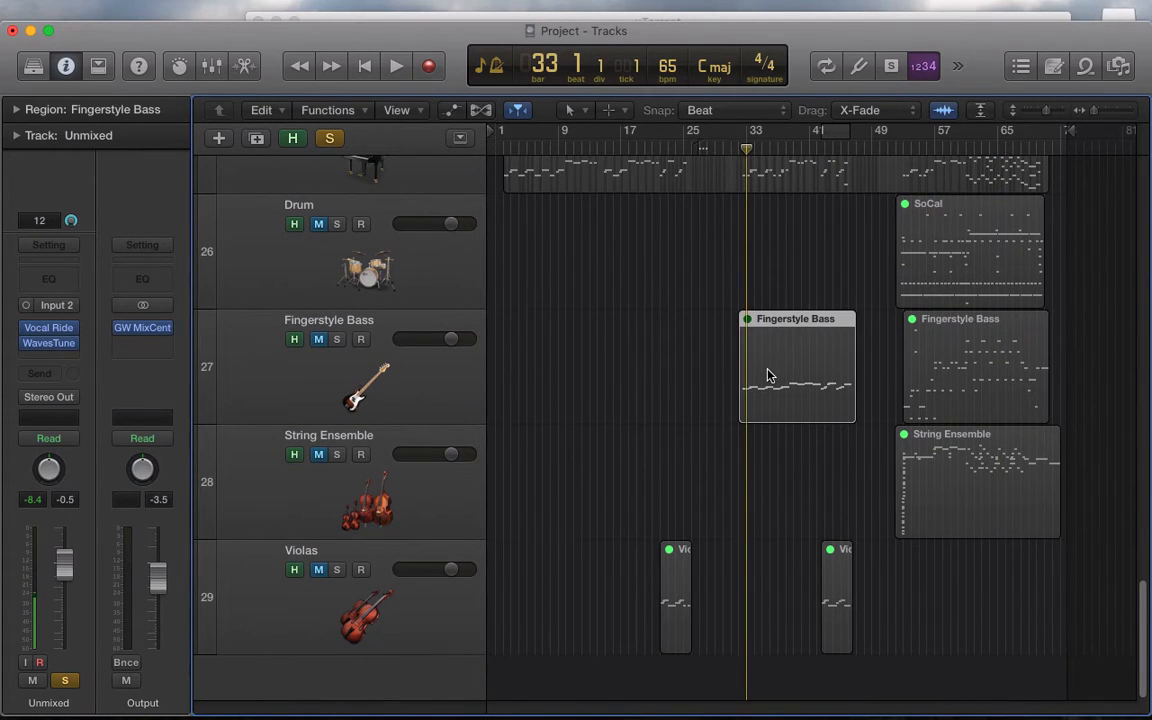
double_click(768, 376)
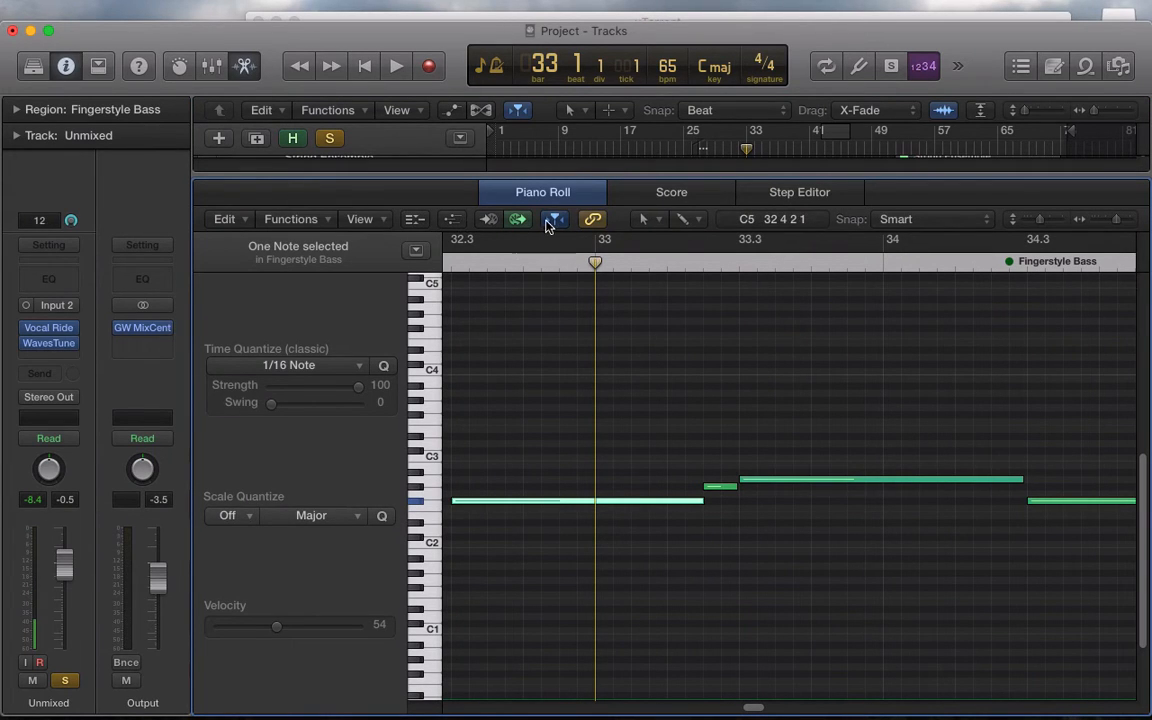
drag(749, 708, 745, 708)
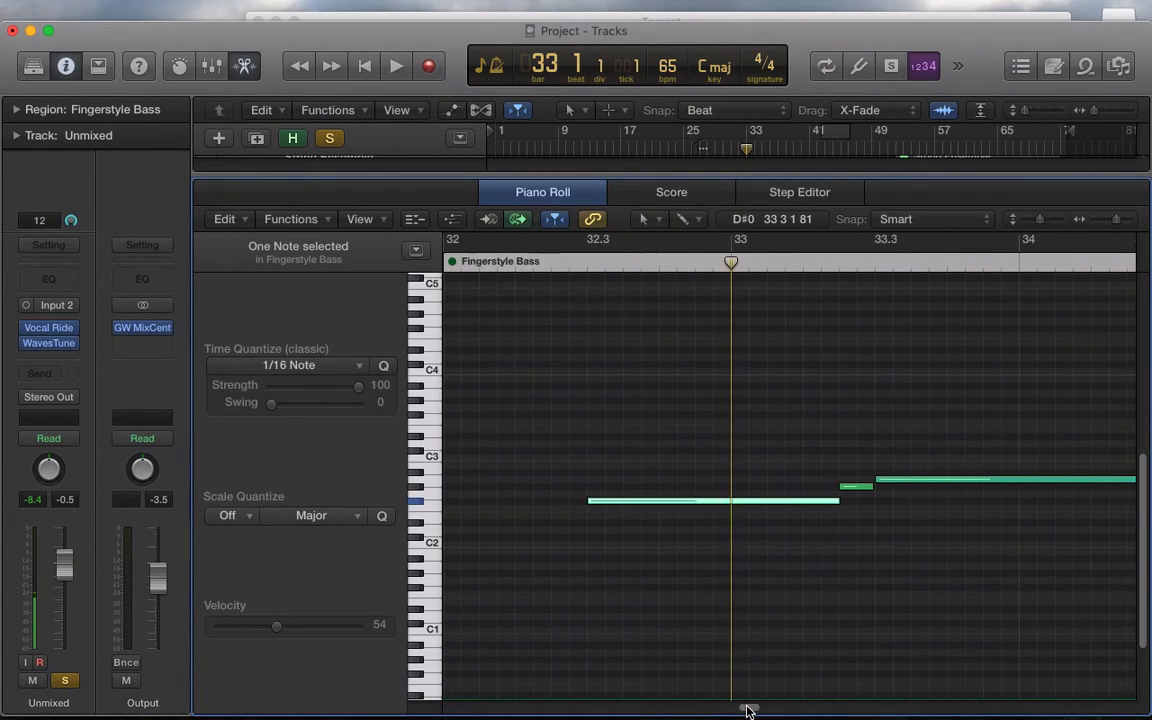
right_click(598, 501)
key(Escape)
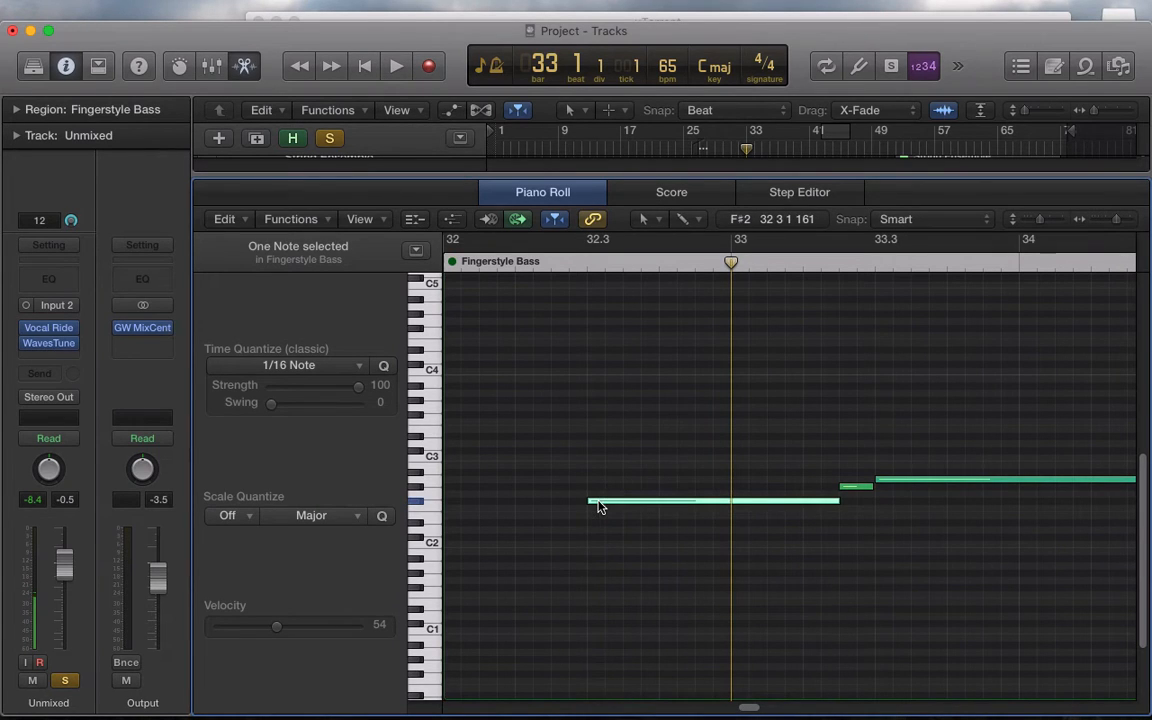
Close the Piano Roll, return to the Unmixed track, and conceal the hidden tracks again.
click(245, 67)
scroll(657, 239, up, 20)
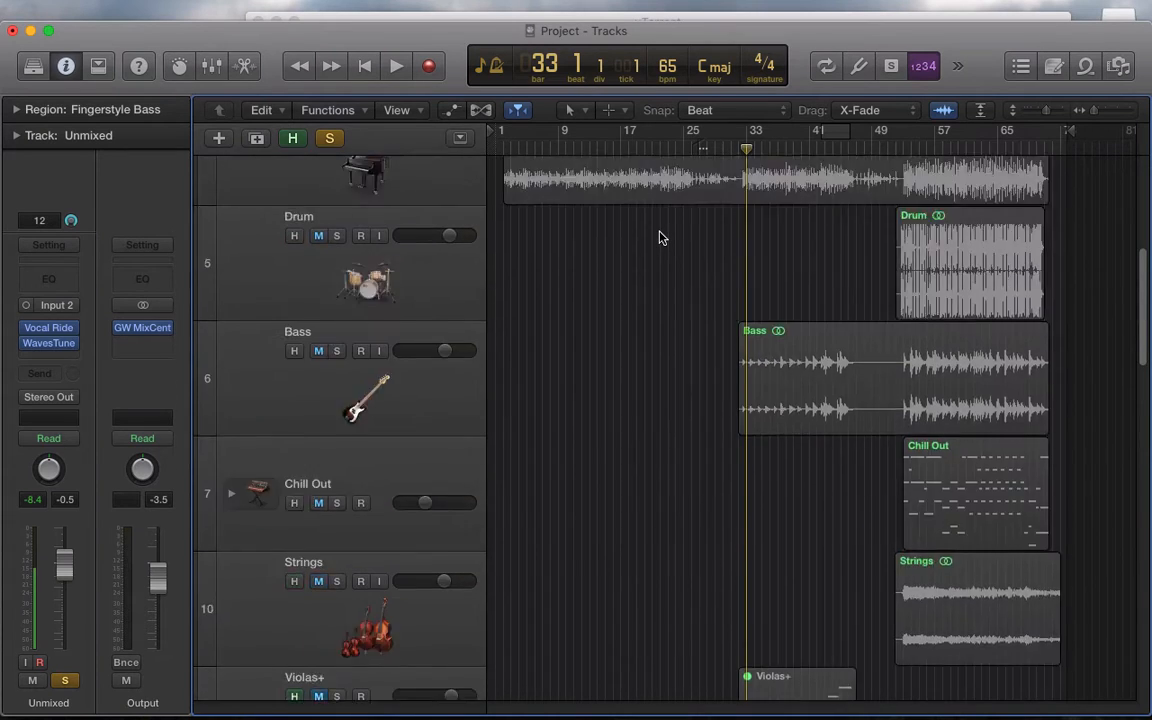
click(292, 138)
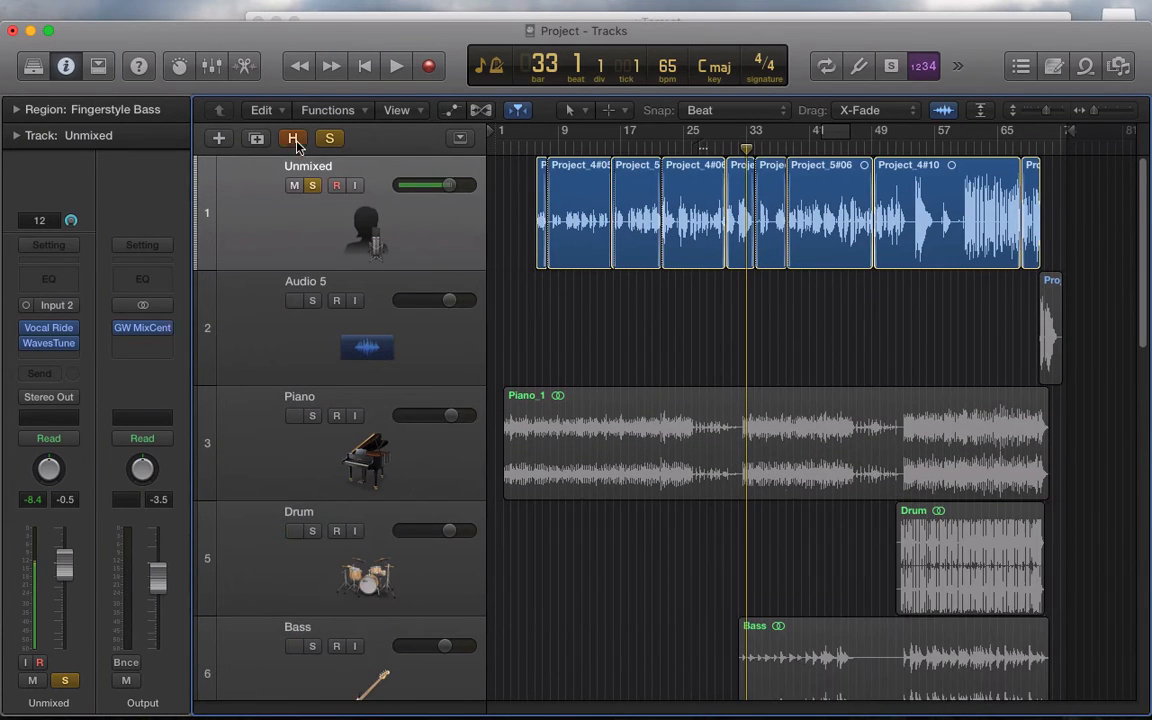
Set WavesTune's segmentation root to A and scale to Major on the Unmixed track, and close the plug-in window.
click(40, 342)
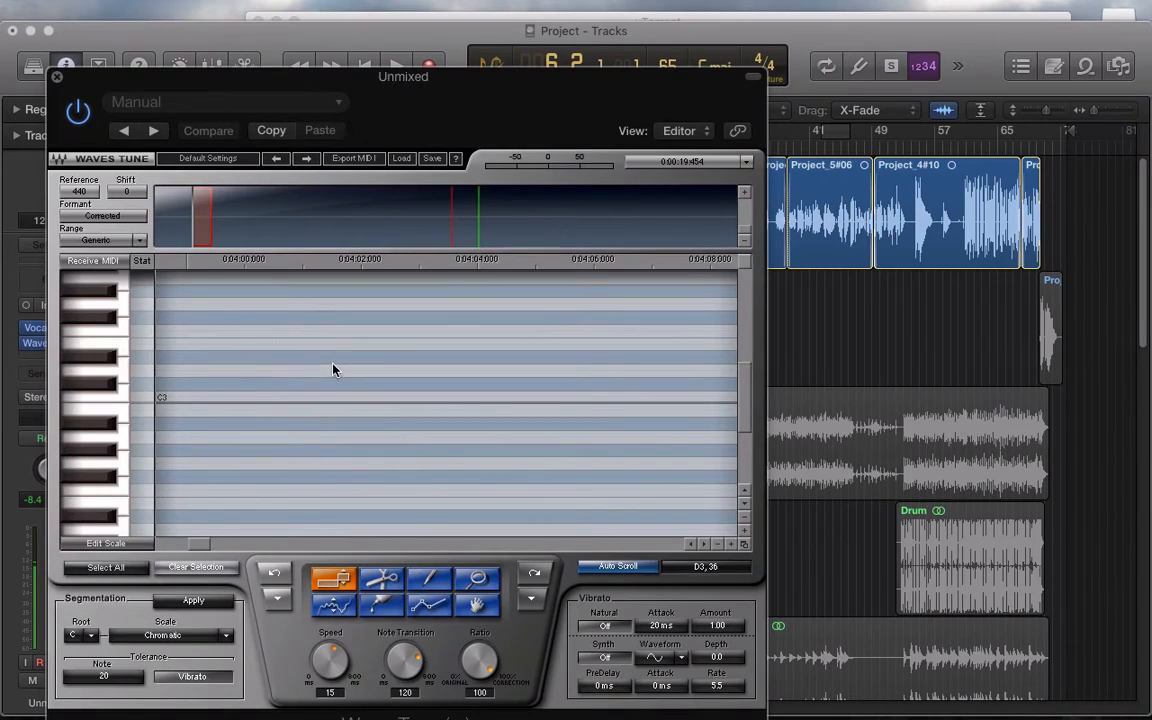
click(91, 638)
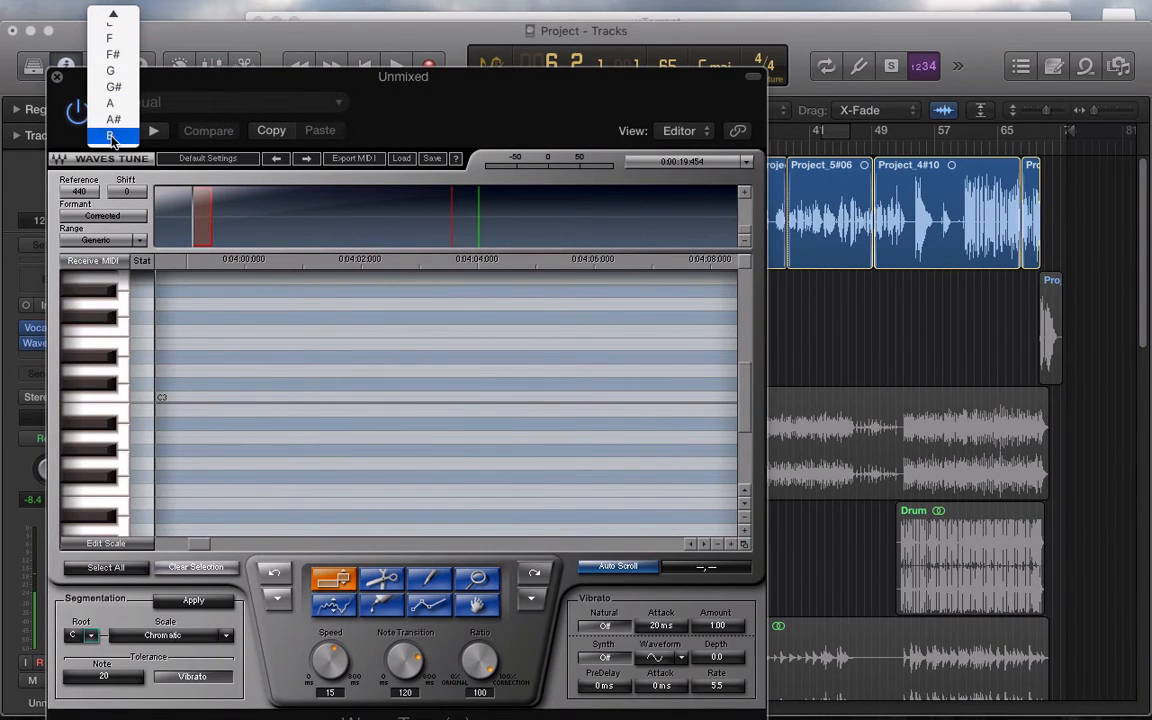
click(110, 103)
click(170, 636)
click(165, 640)
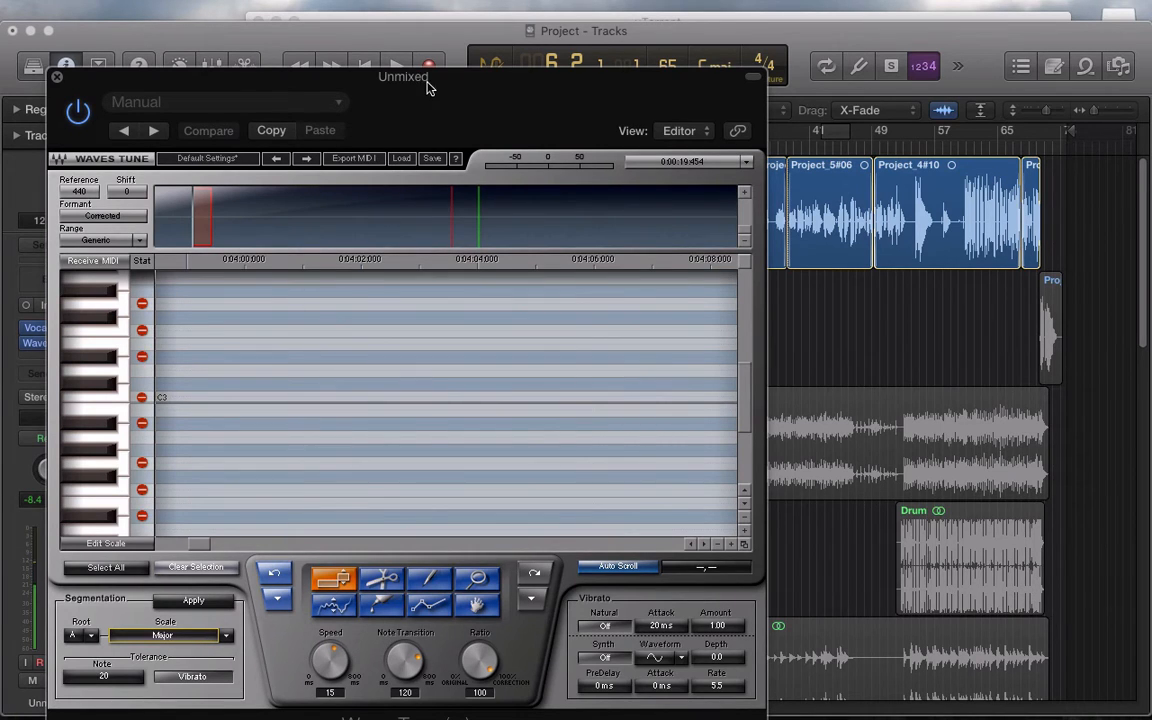
drag(427, 88, 621, 83)
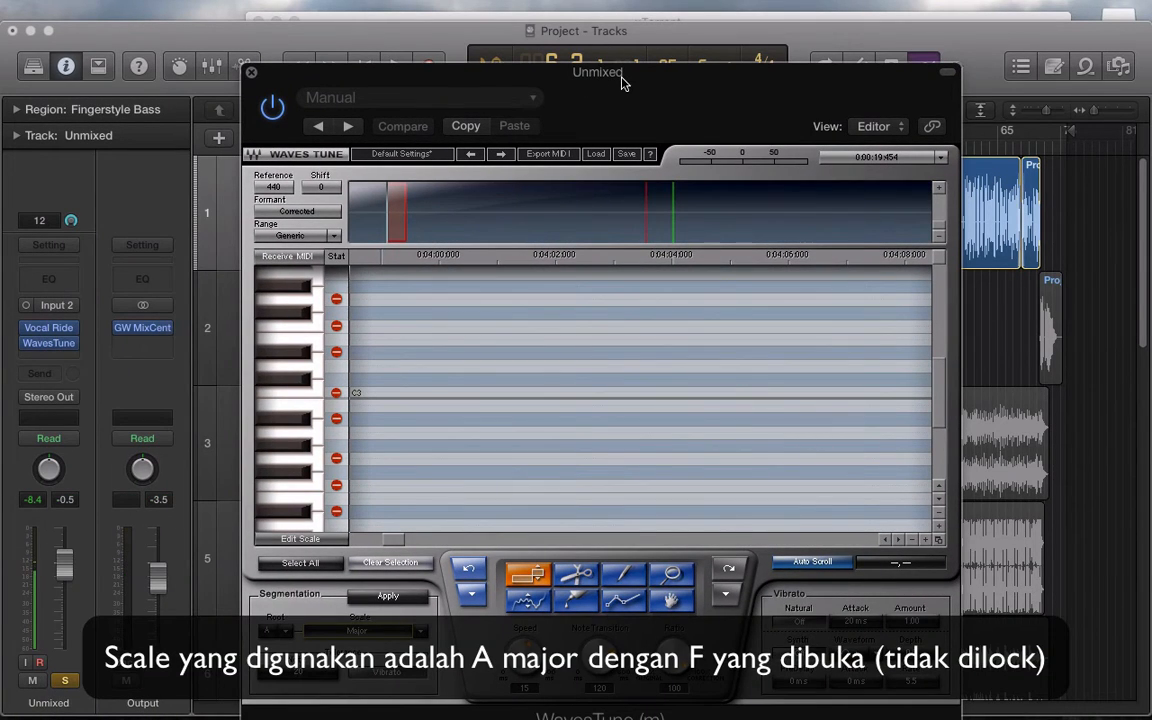
click(254, 76)
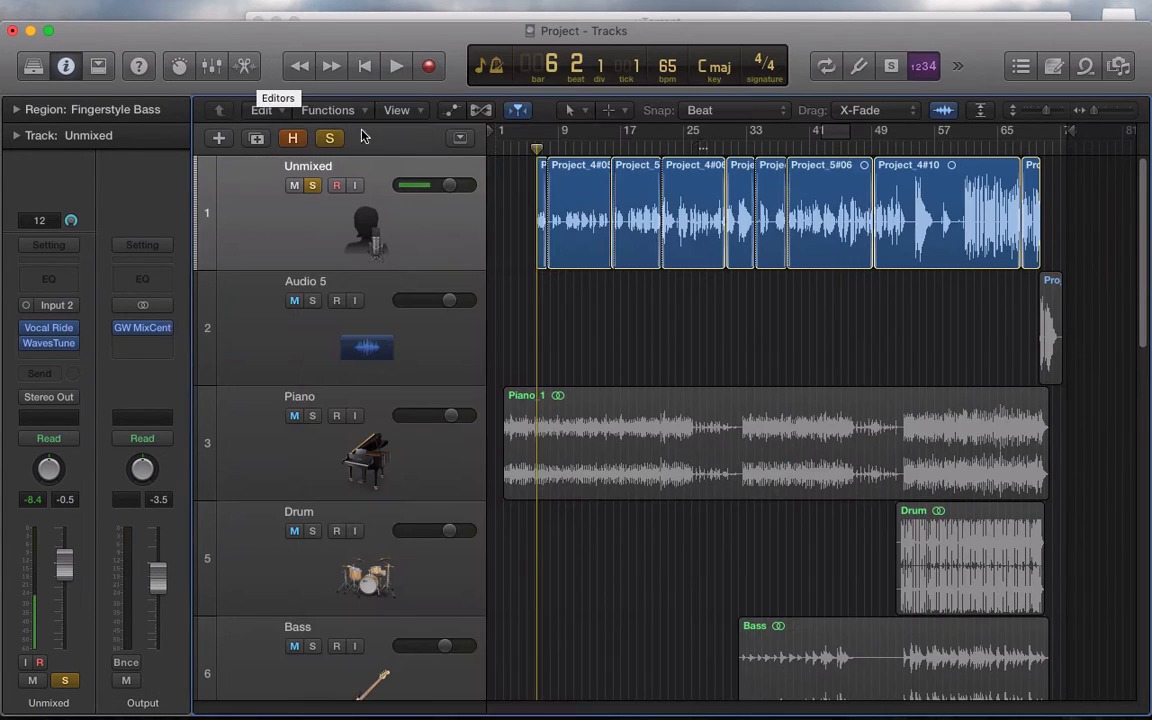
Place the playhead at bar 6, just before the vocal starts, and reopen WavesTune on the Unmixed track.
drag(540, 148, 534, 148)
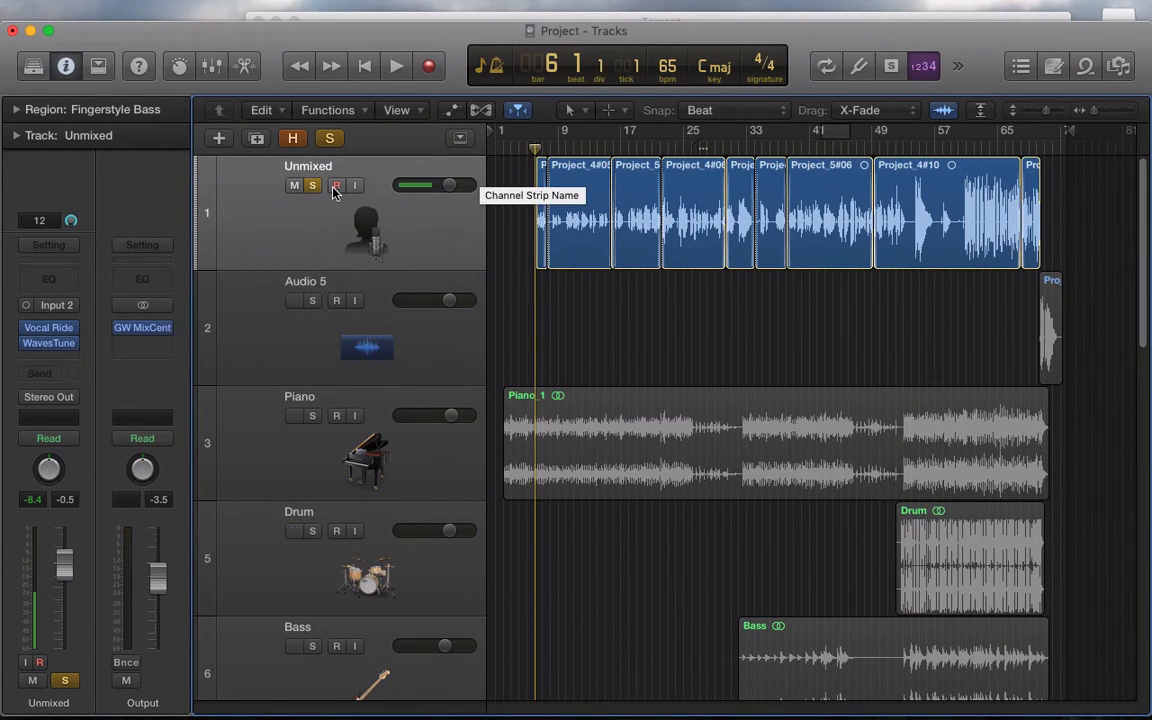
drag(1088, 110, 1098, 118)
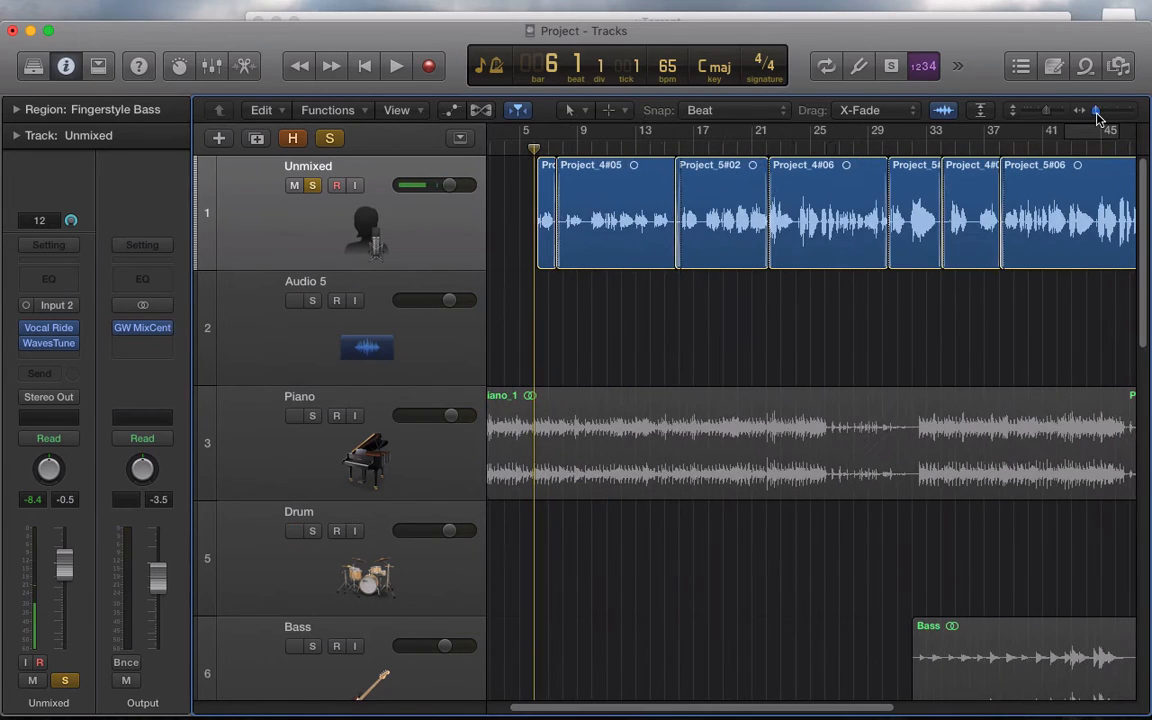
click(48, 342)
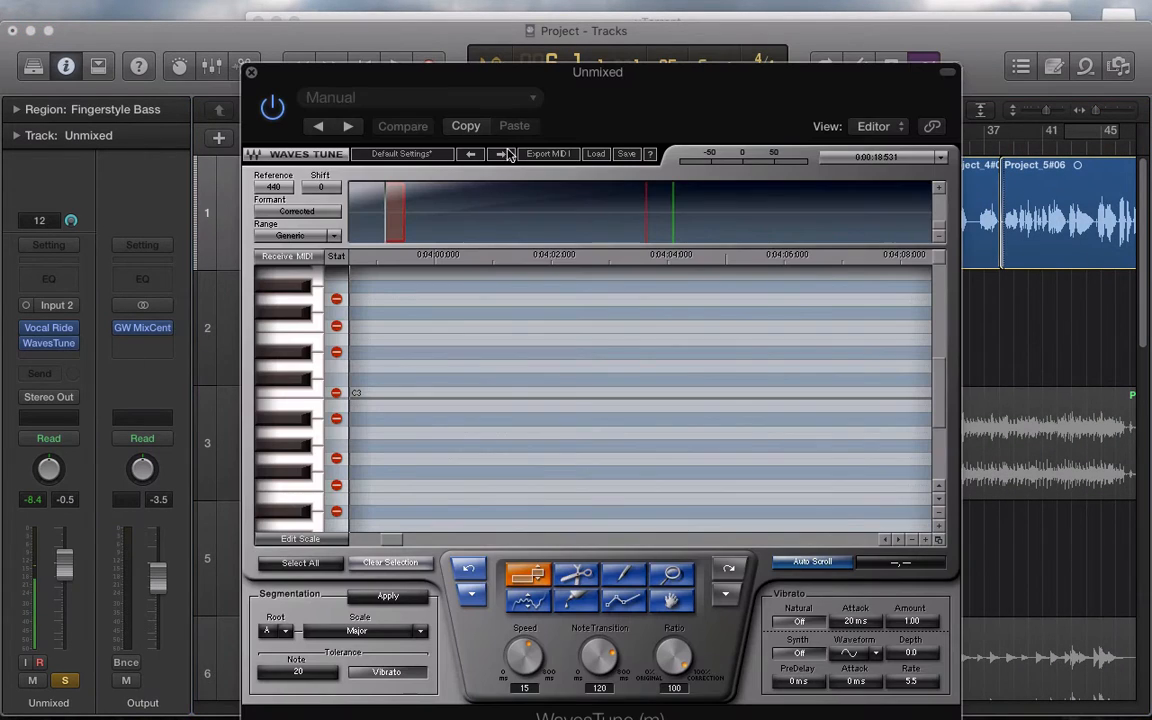
Collapse the WavesTune window's header, move the window clear of the transport, and play from bar 6 to scan the opening vocal phrase.
click(947, 77)
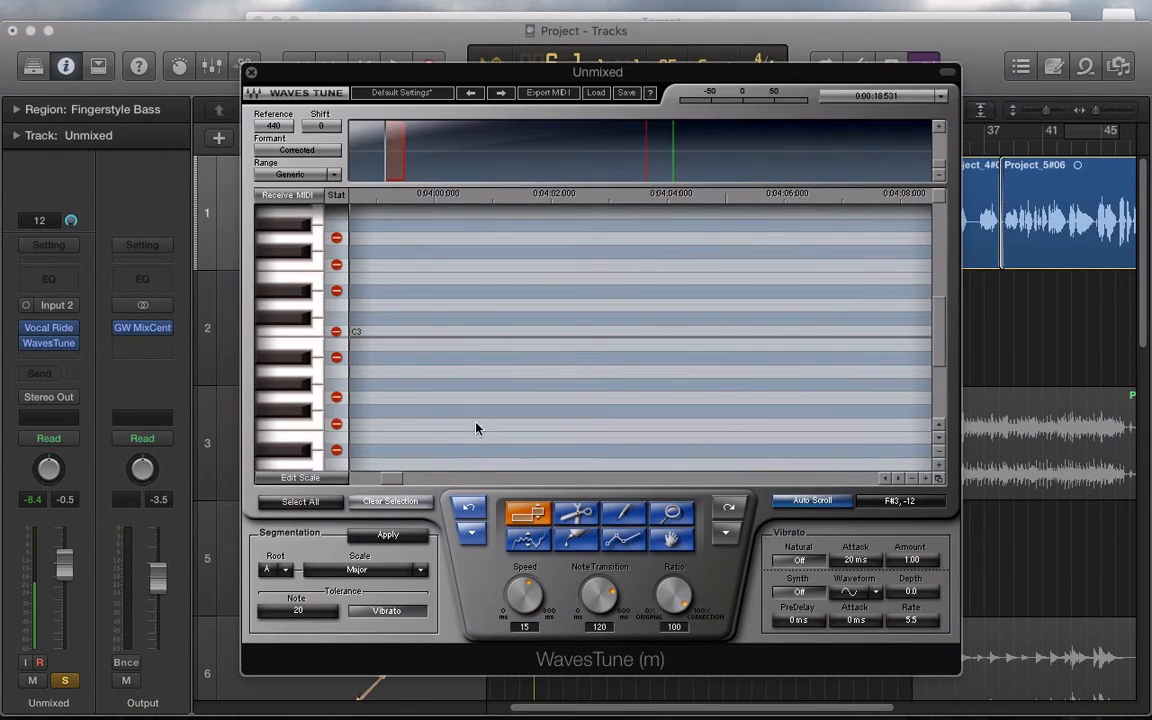
click(385, 539)
drag(548, 71, 539, 204)
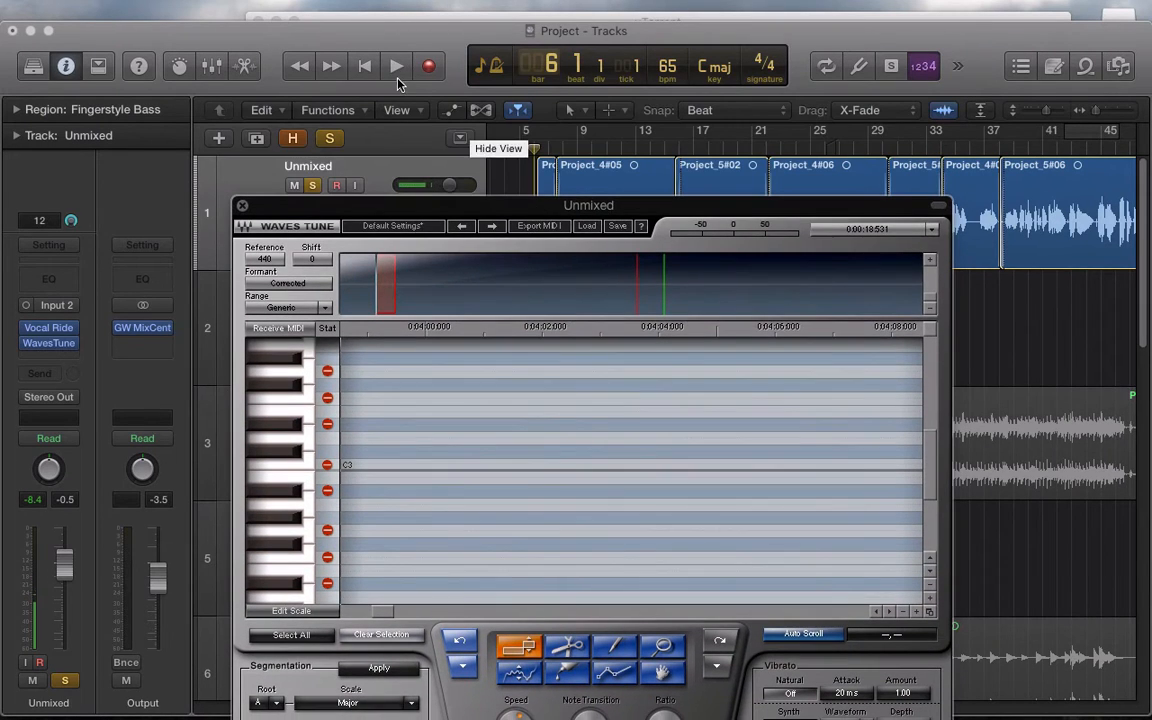
click(396, 67)
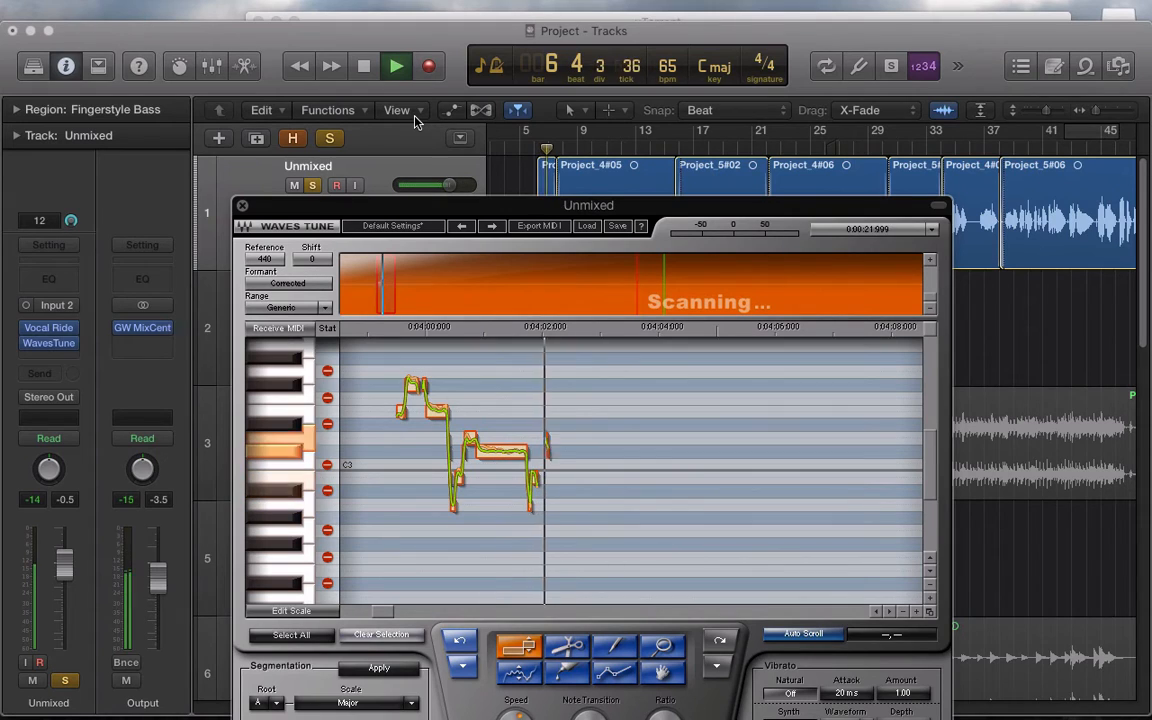
key(space)
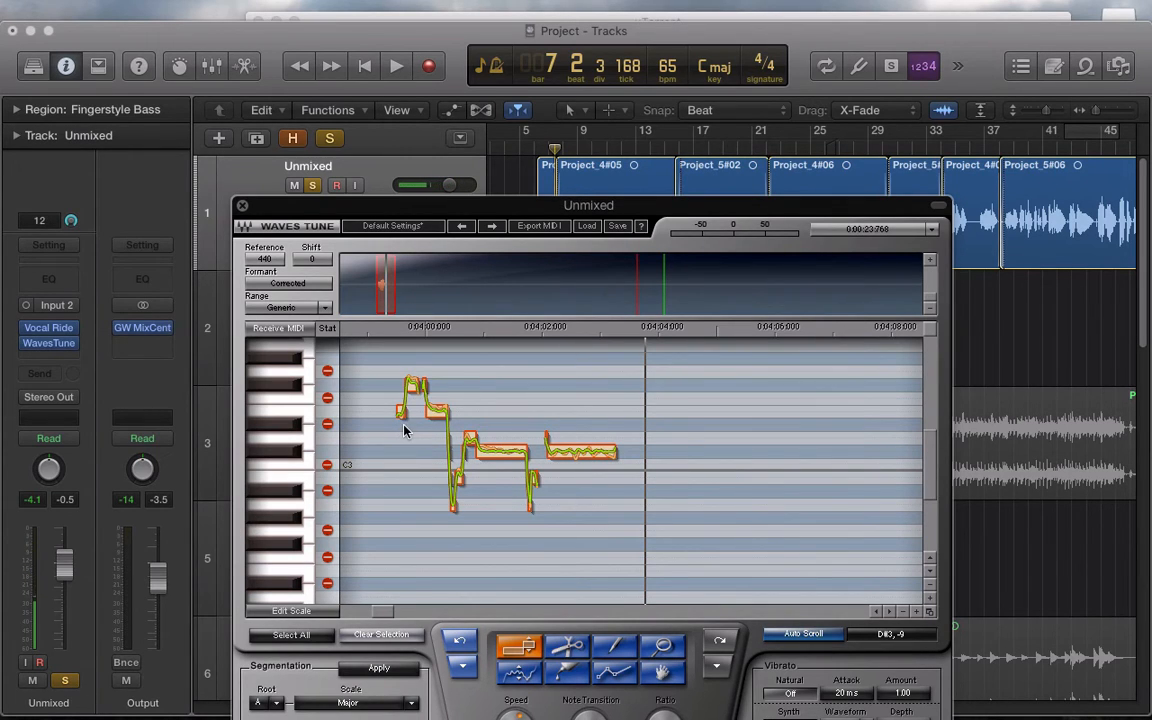
Play the Unmixed track from bar 6 to about bar 24 to scan the vocal into WavesTune, and select all its regions.
key(space)
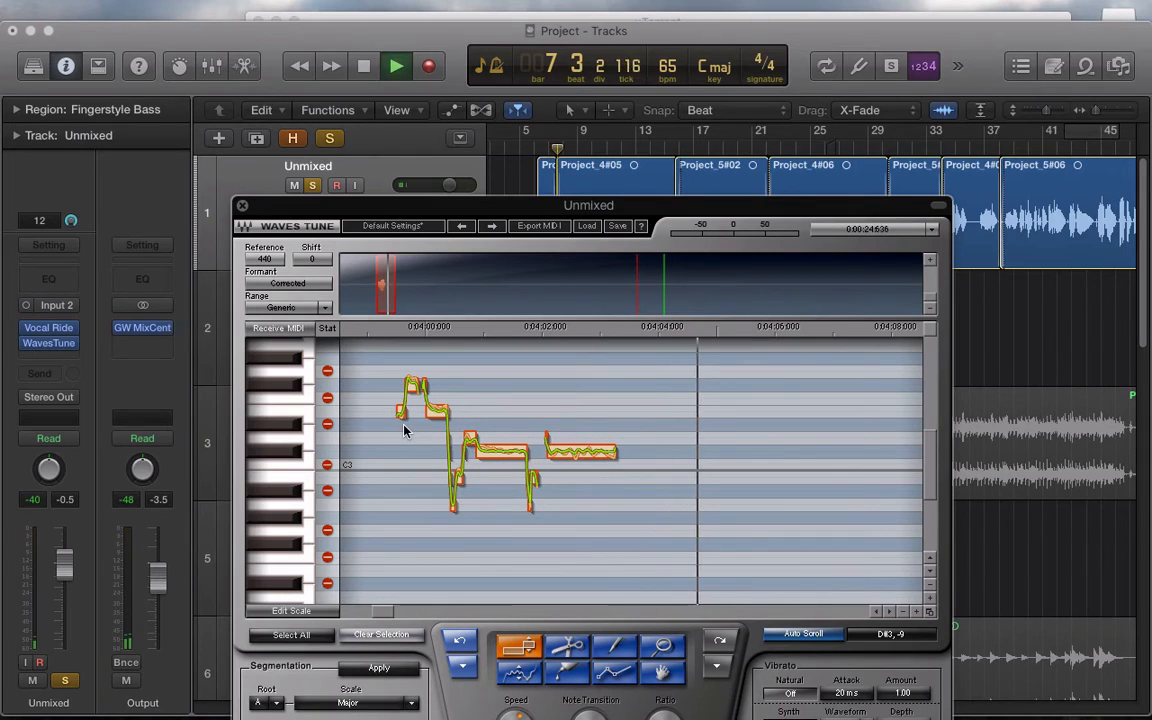
click(535, 146)
key(space)
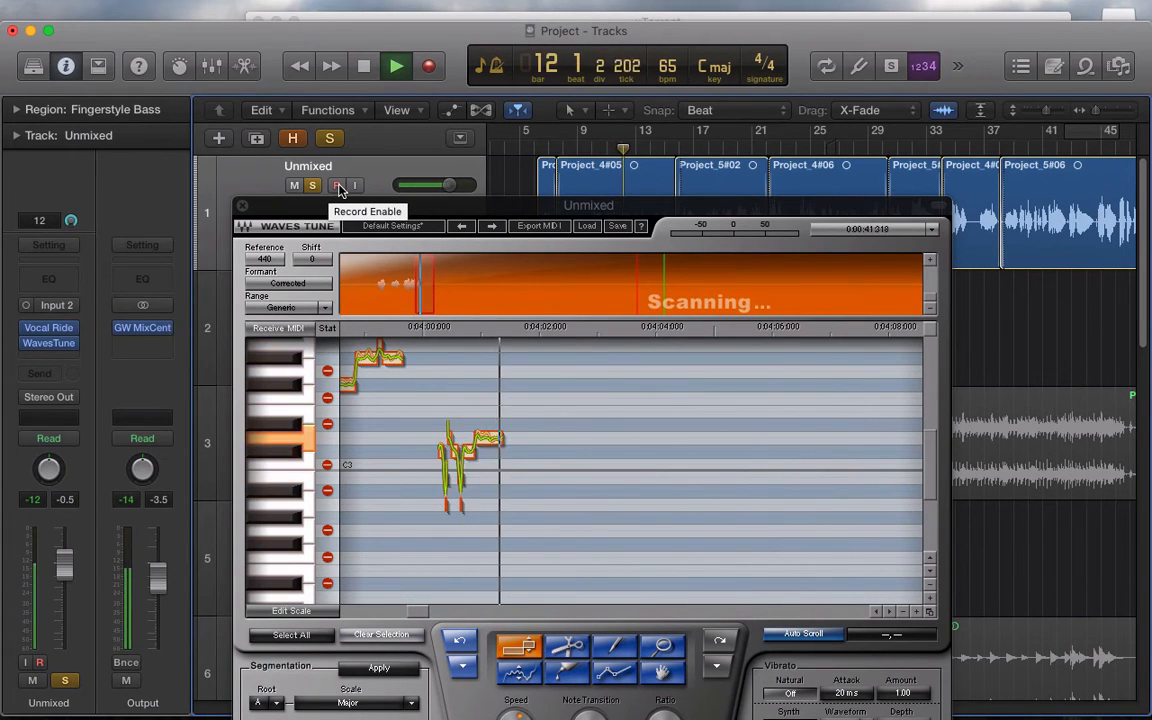
key(super+a)
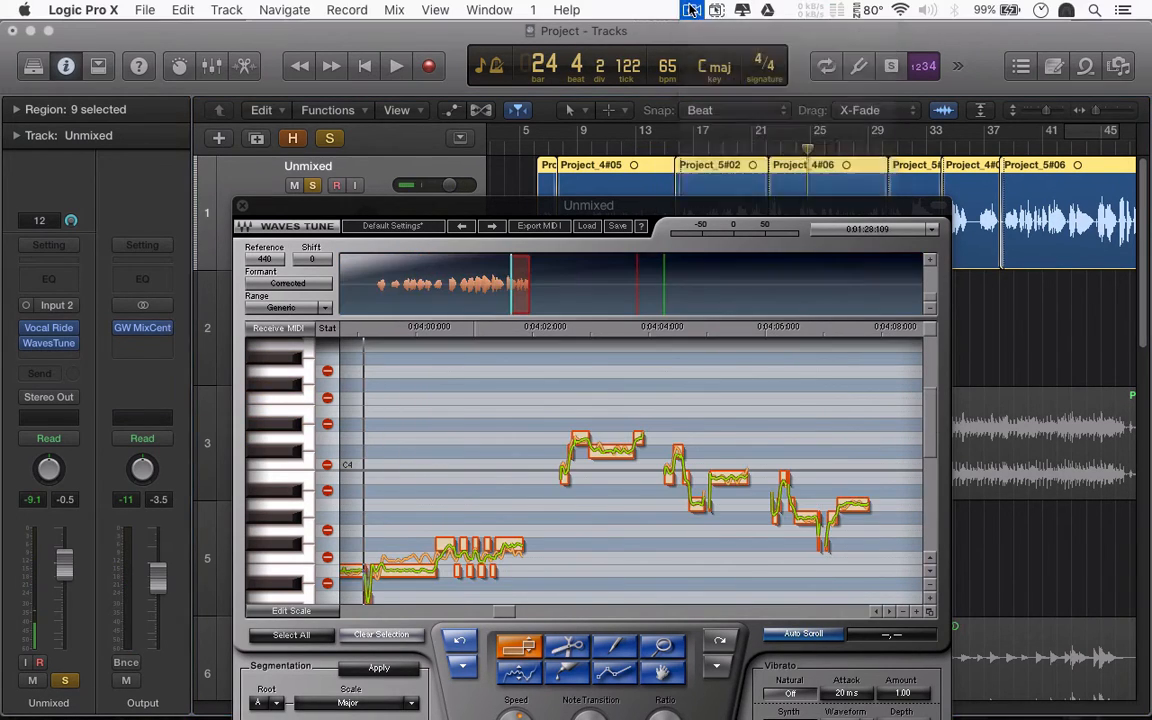
click(694, 13)
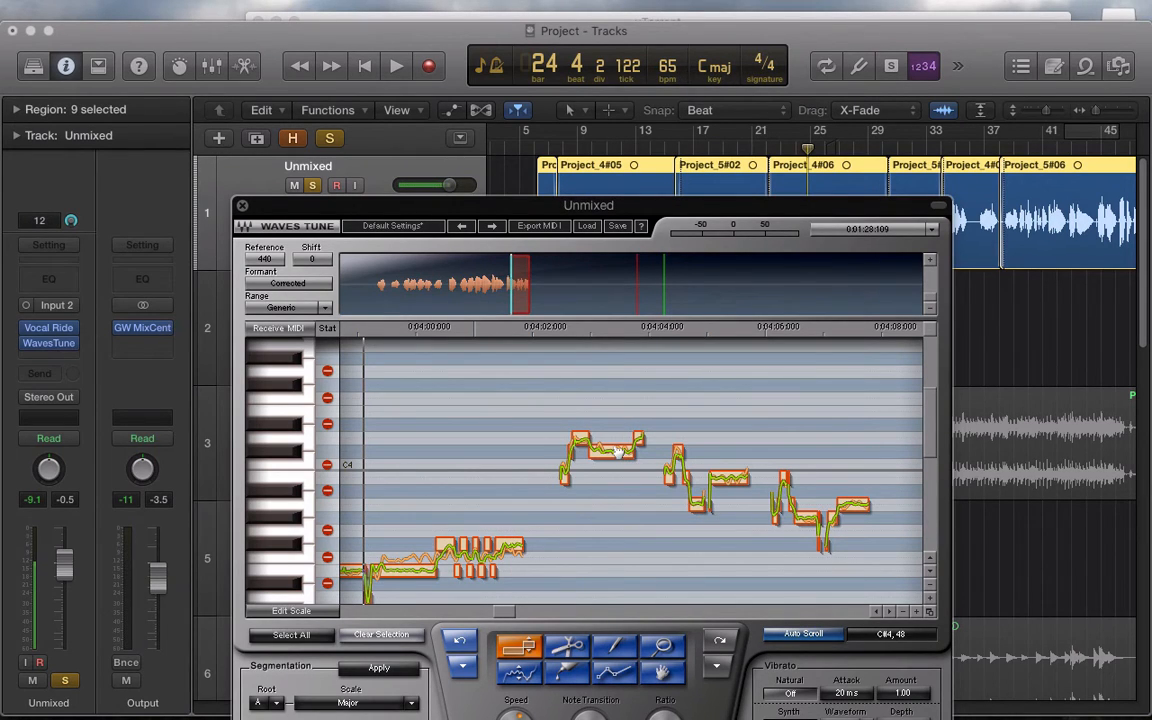
Listen to the scanned vocal from bar 24, and replay the phrase that leads into bar 26.
key(space)
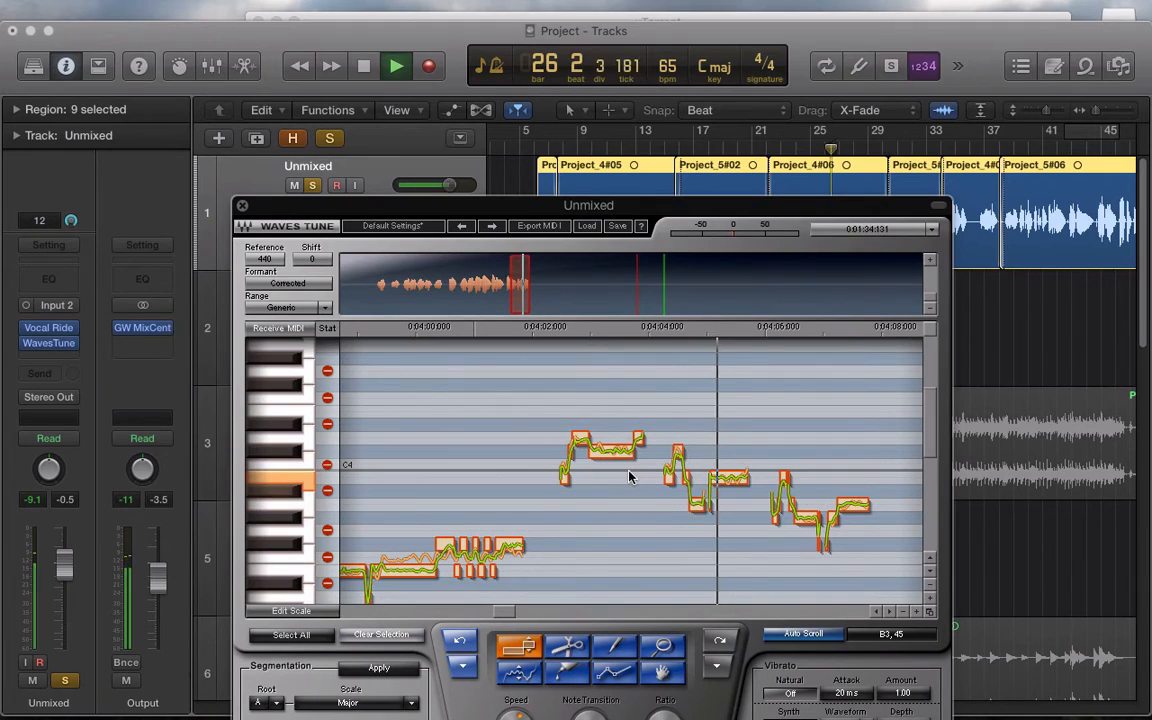
key(space)
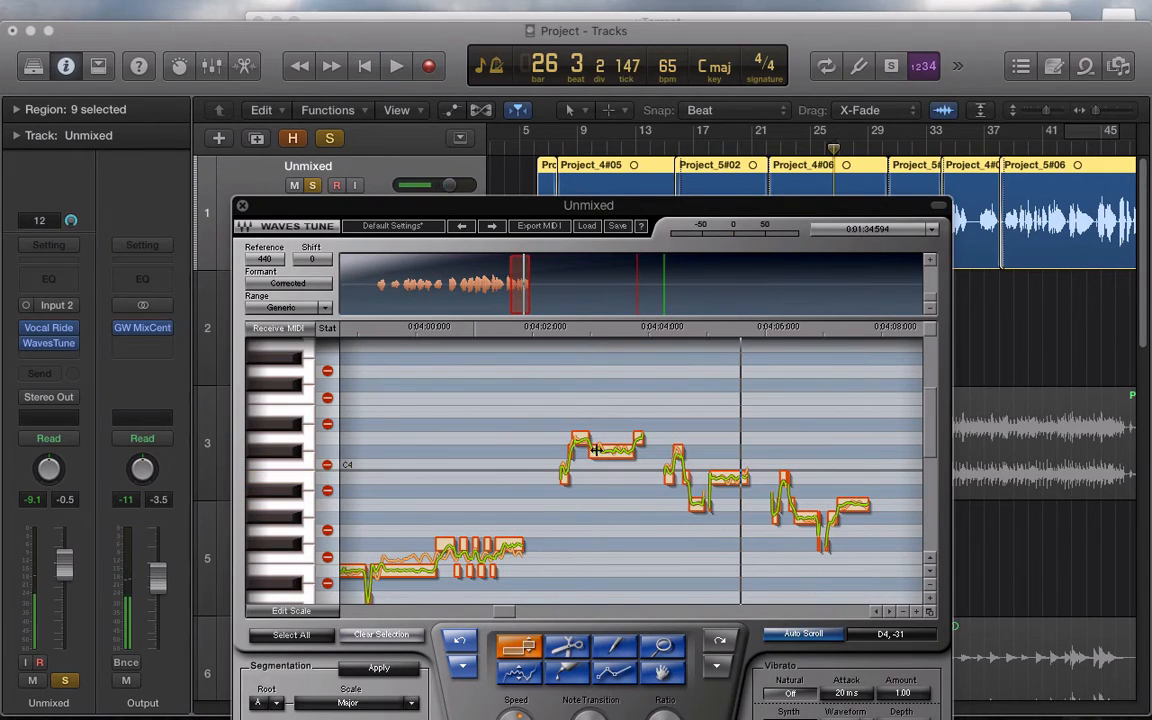
click(549, 333)
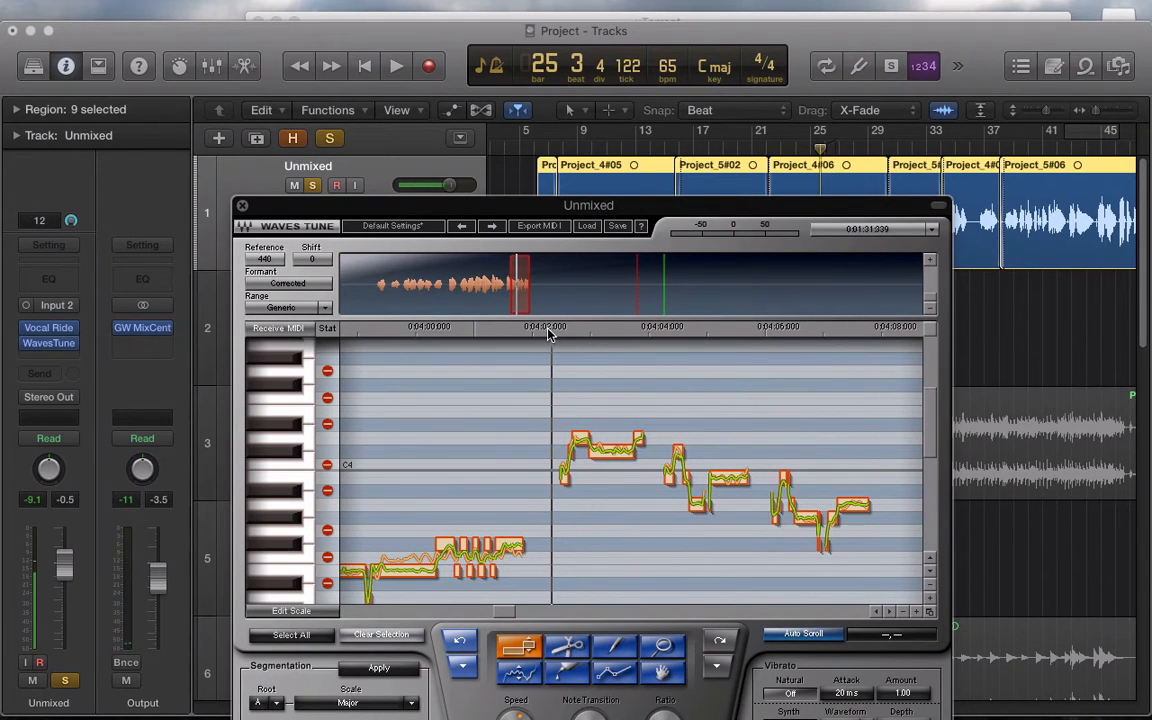
key(space)
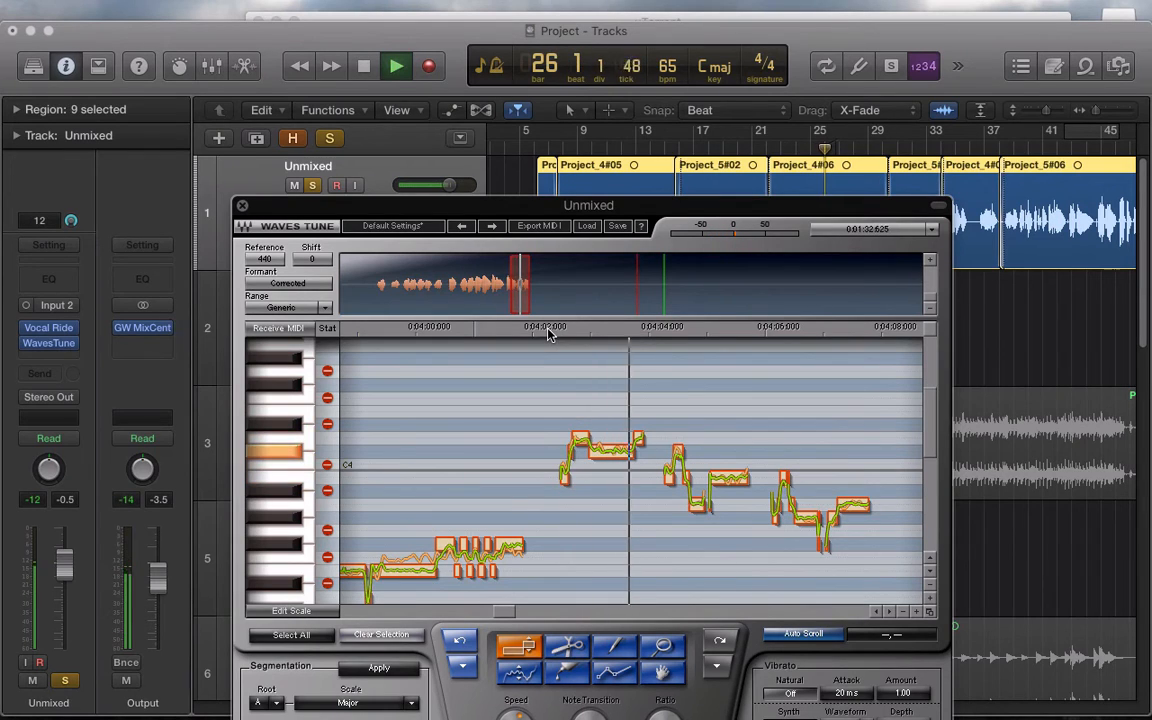
key(space)
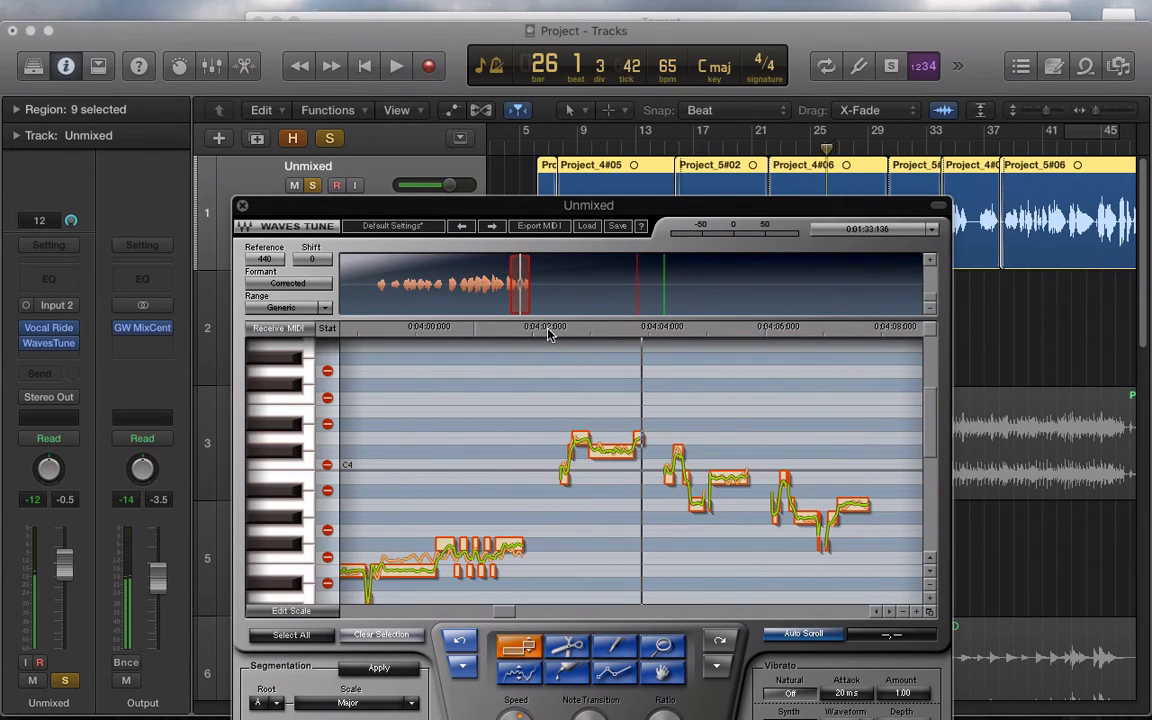
Raise the long C#4 note in the phrase leading into bar 26 to D4, and replay the phrase.
click(619, 452)
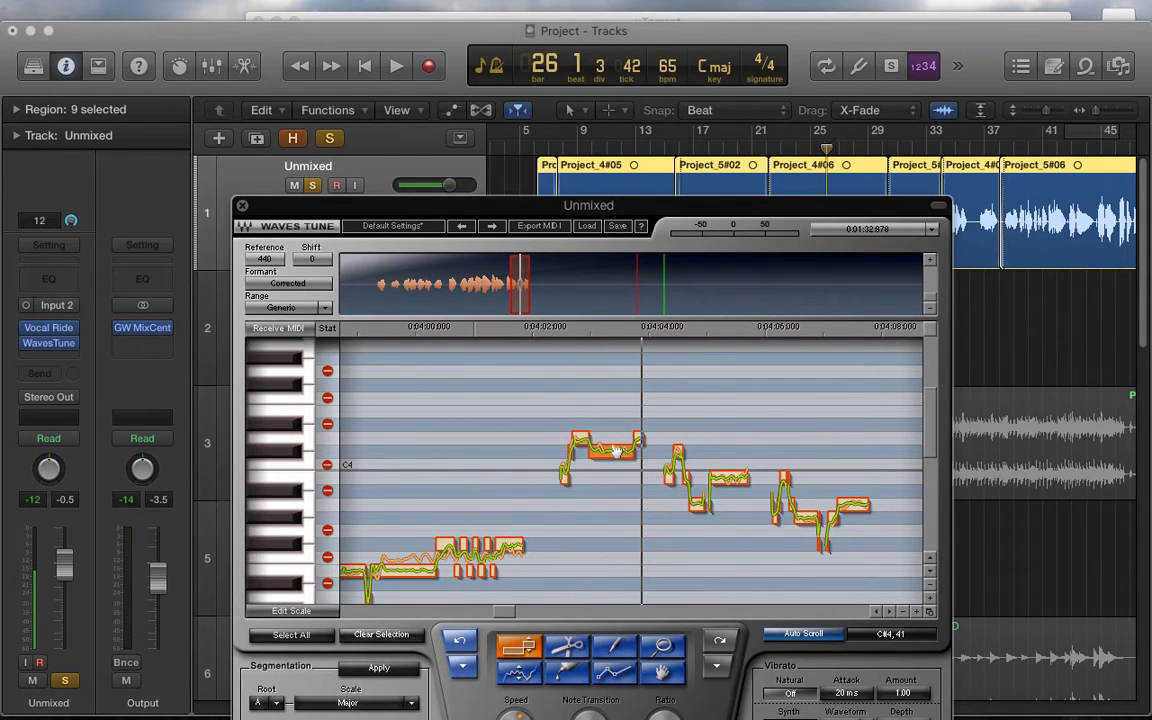
drag(617, 452, 617, 445)
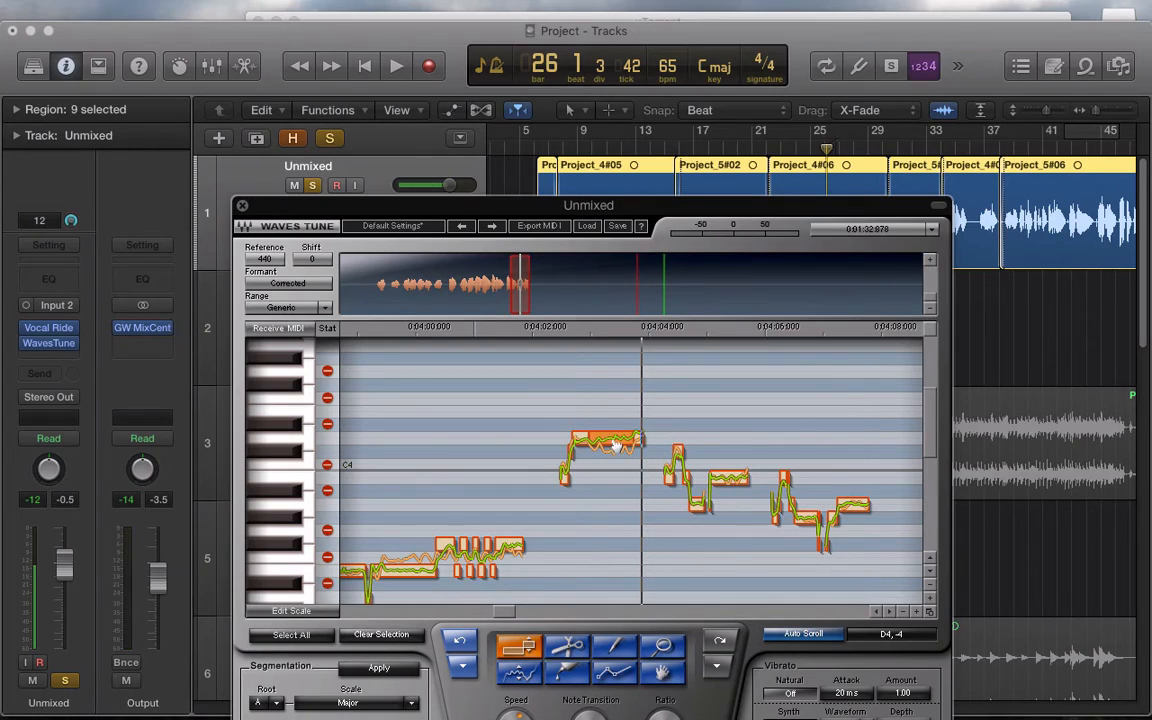
click(540, 330)
key(space)
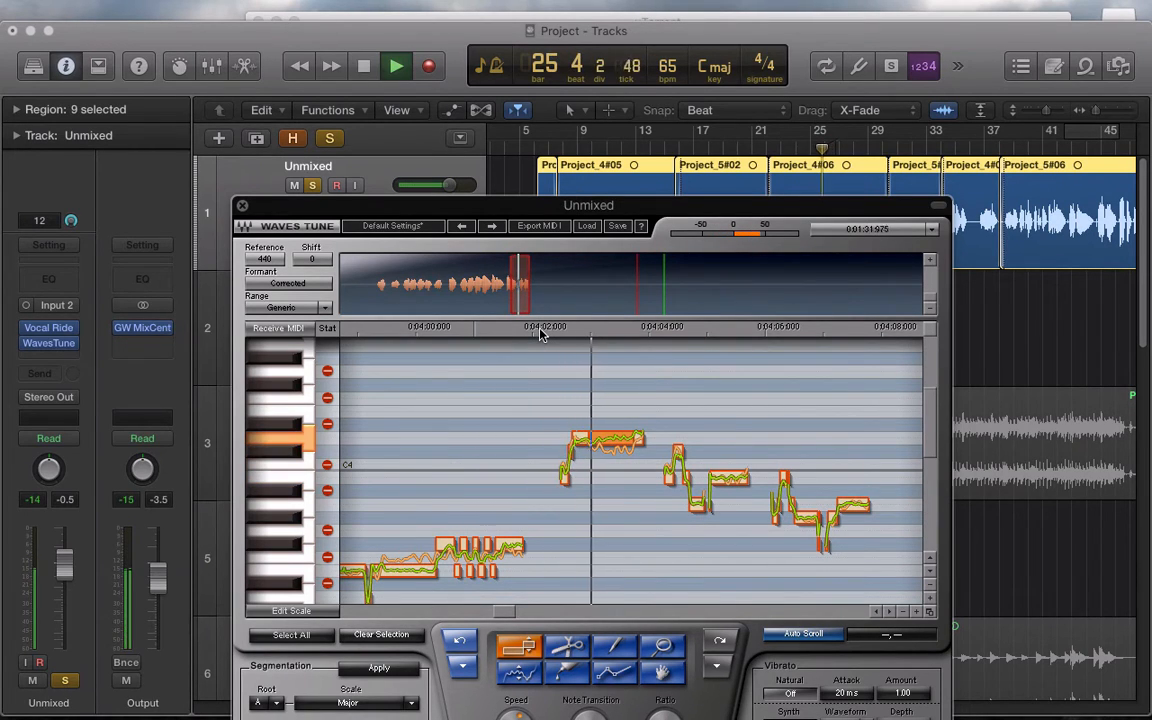
key(space)
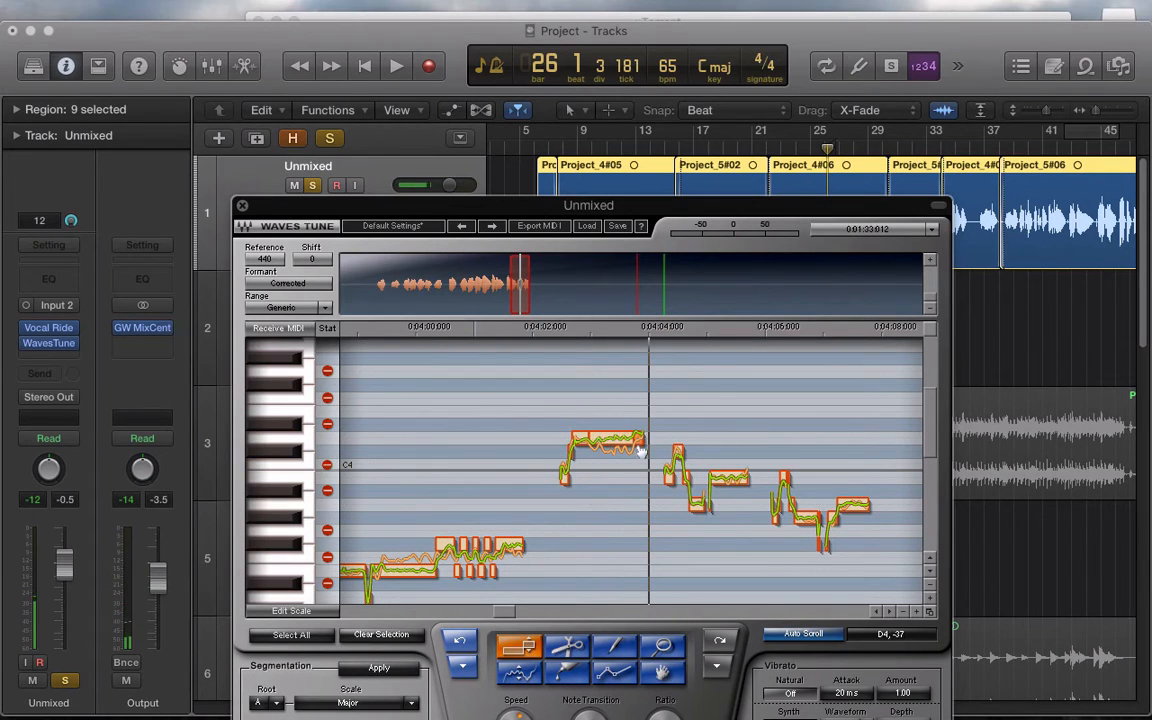
Lower the short closing note of the phrase to C#4 and listen to the phrase again.
click(548, 334)
key(space)
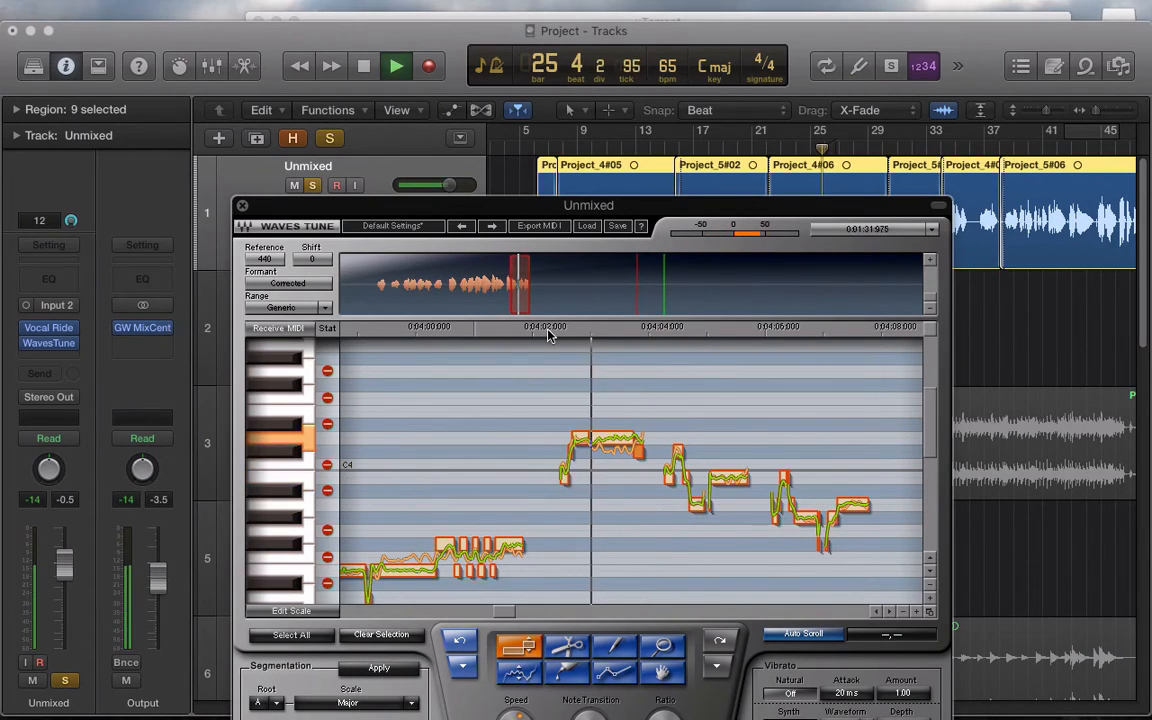
key(space)
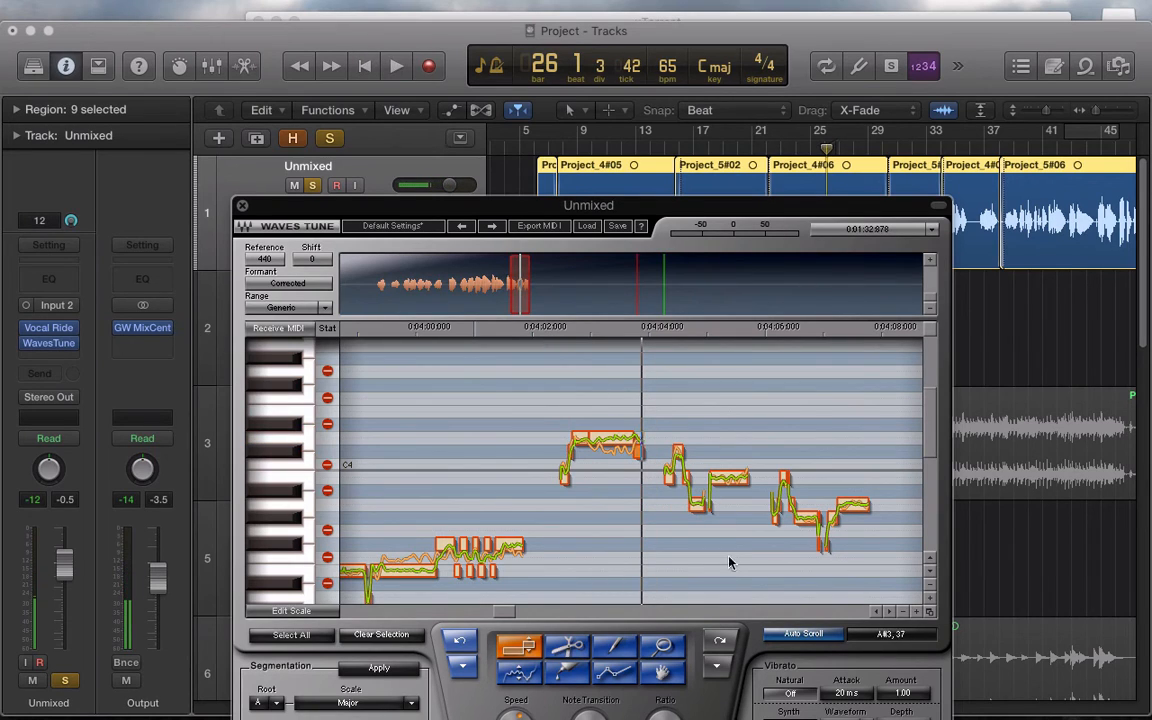
Draw a C#4 note over the second half of the long D4 note with the Pencil tool, and replay the phrase.
click(918, 612)
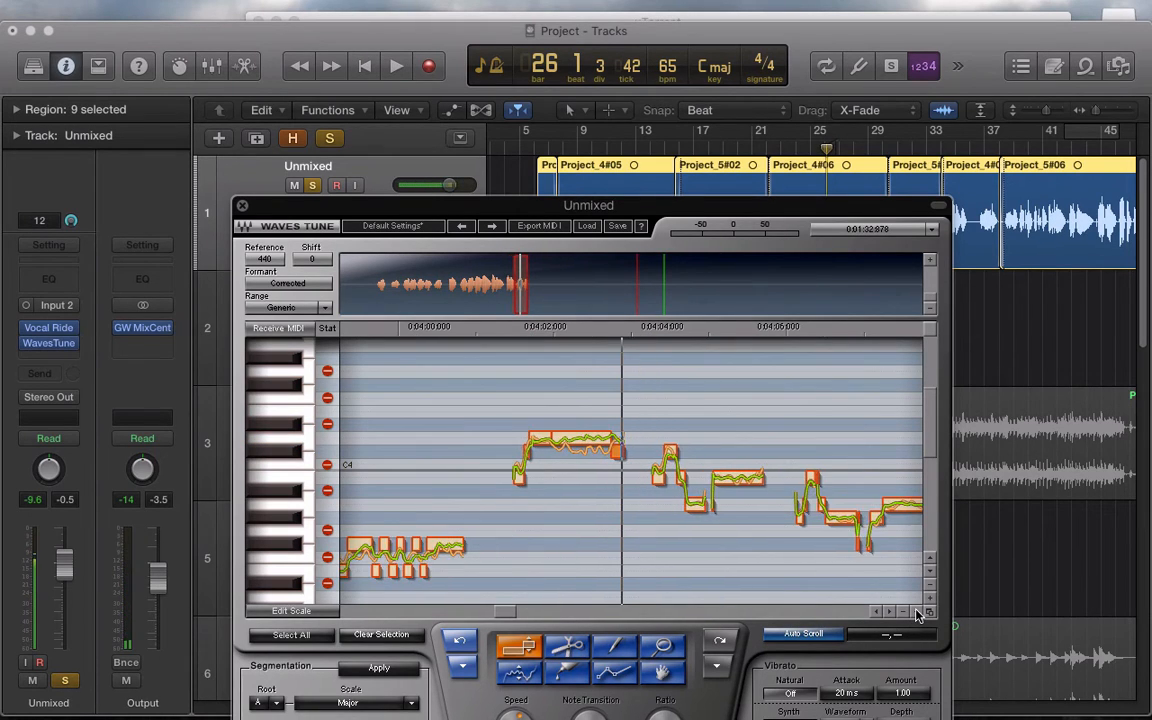
click(918, 612)
click(918, 612)
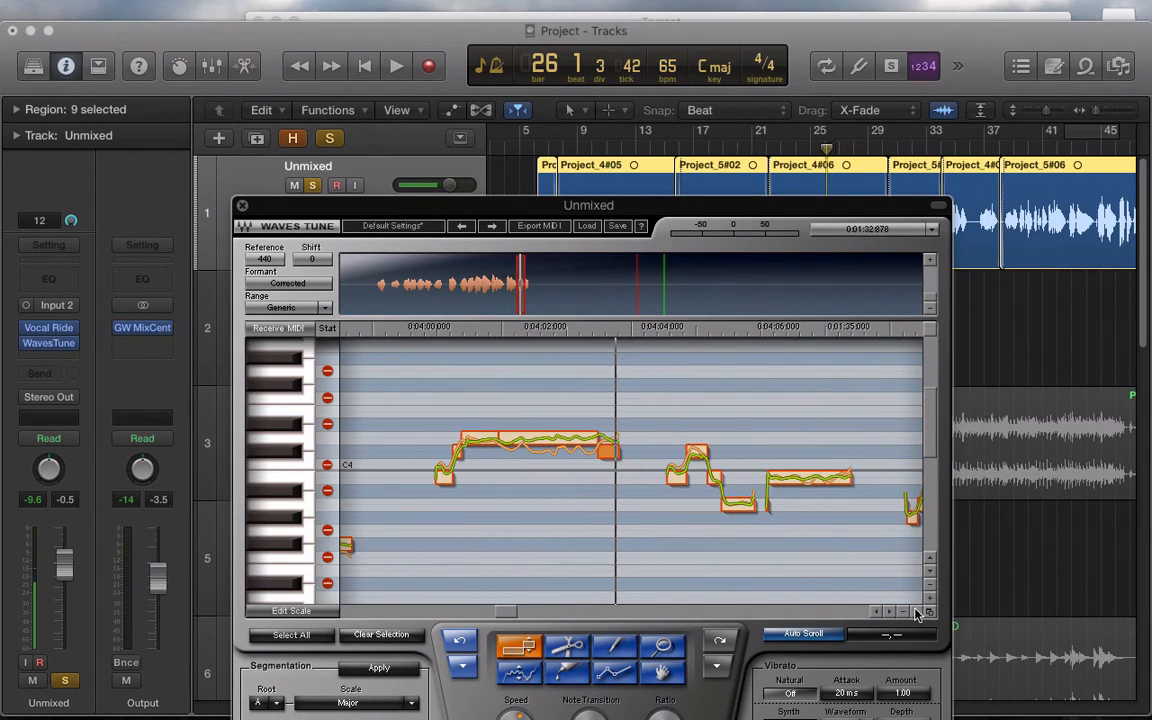
click(619, 650)
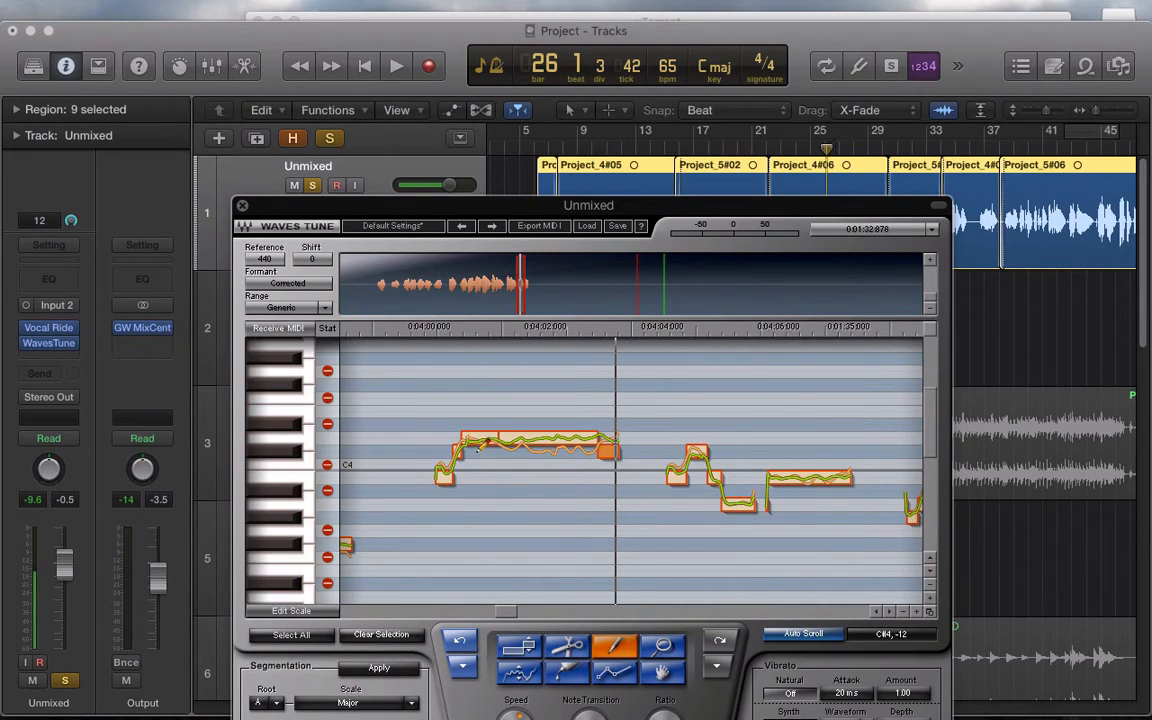
click(427, 330)
key(space)
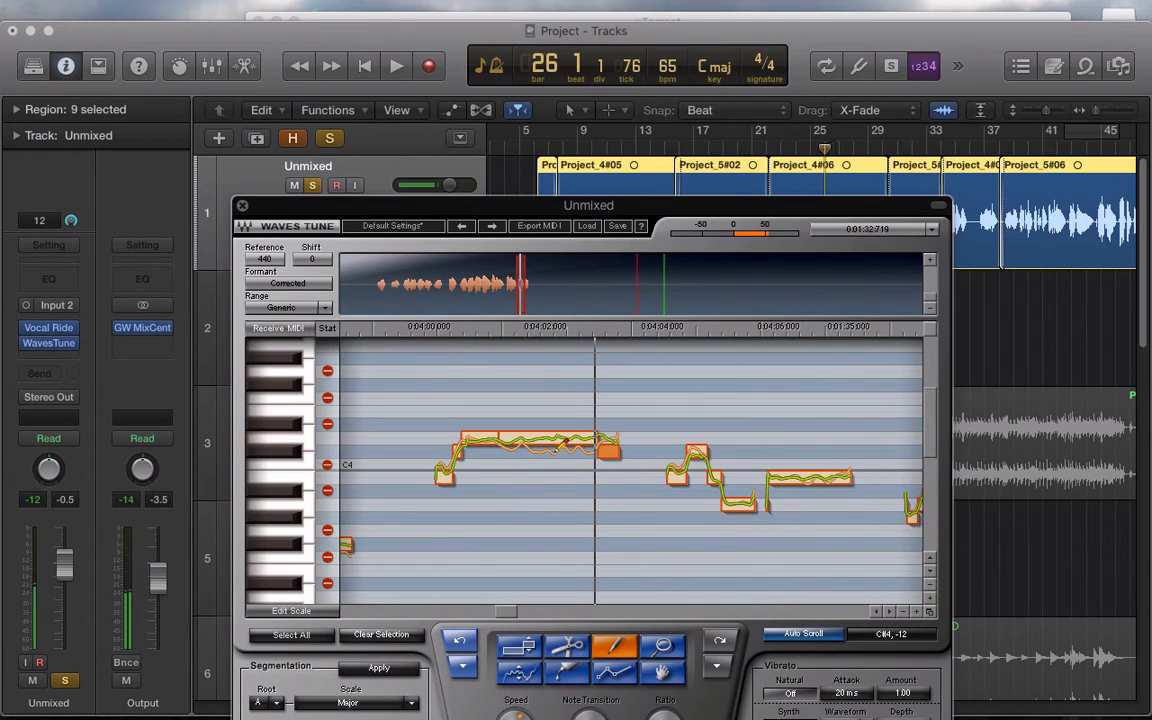
drag(566, 450, 604, 447)
key(space)
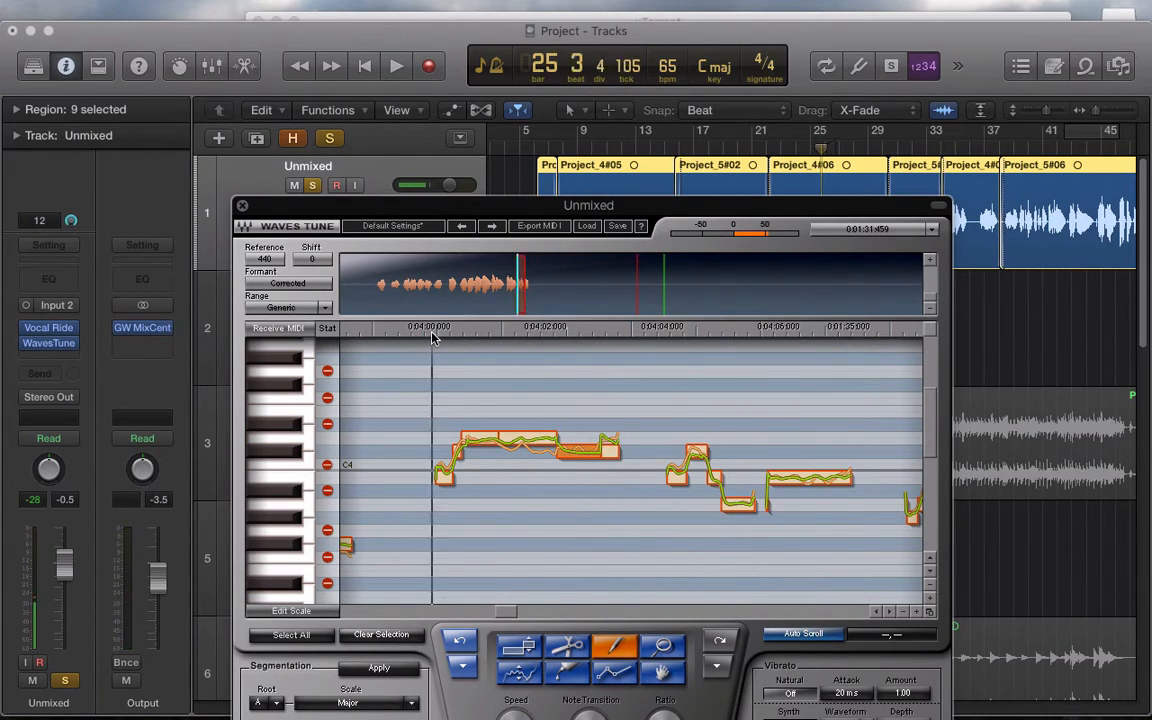
key(space)
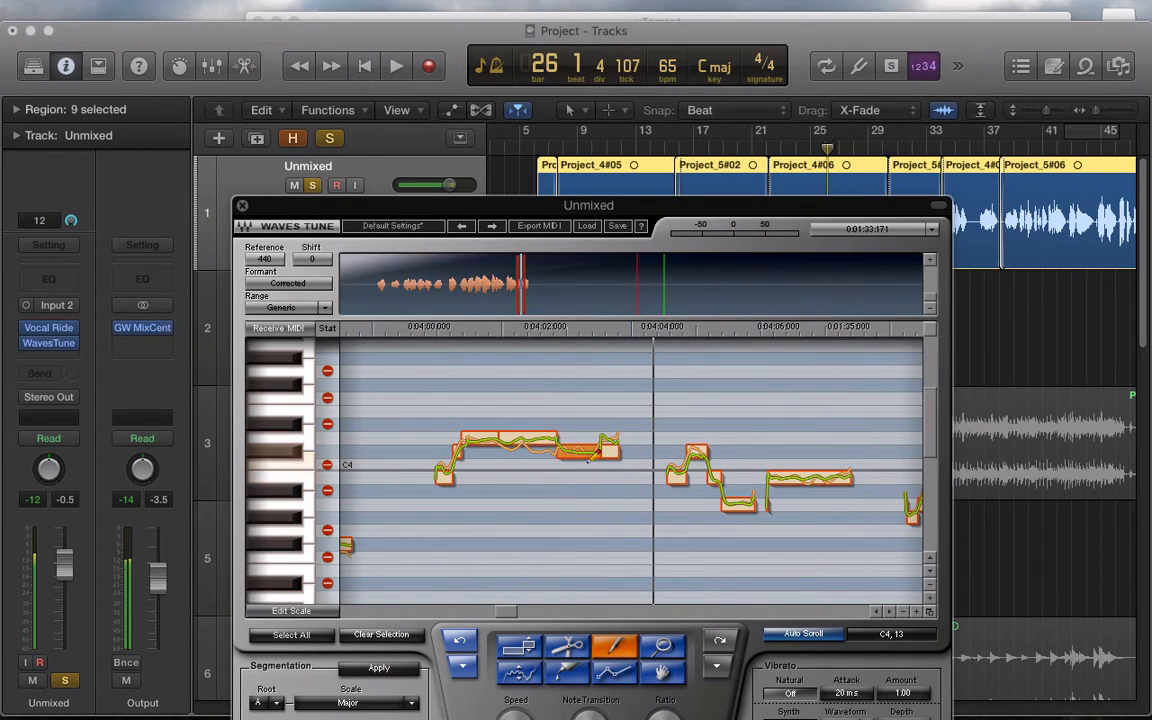
Redraw the pitch curve of the phrase's ending as one continuous C#4 note with the Pencil tool, and play the phrase back.
drag(618, 452, 619, 452)
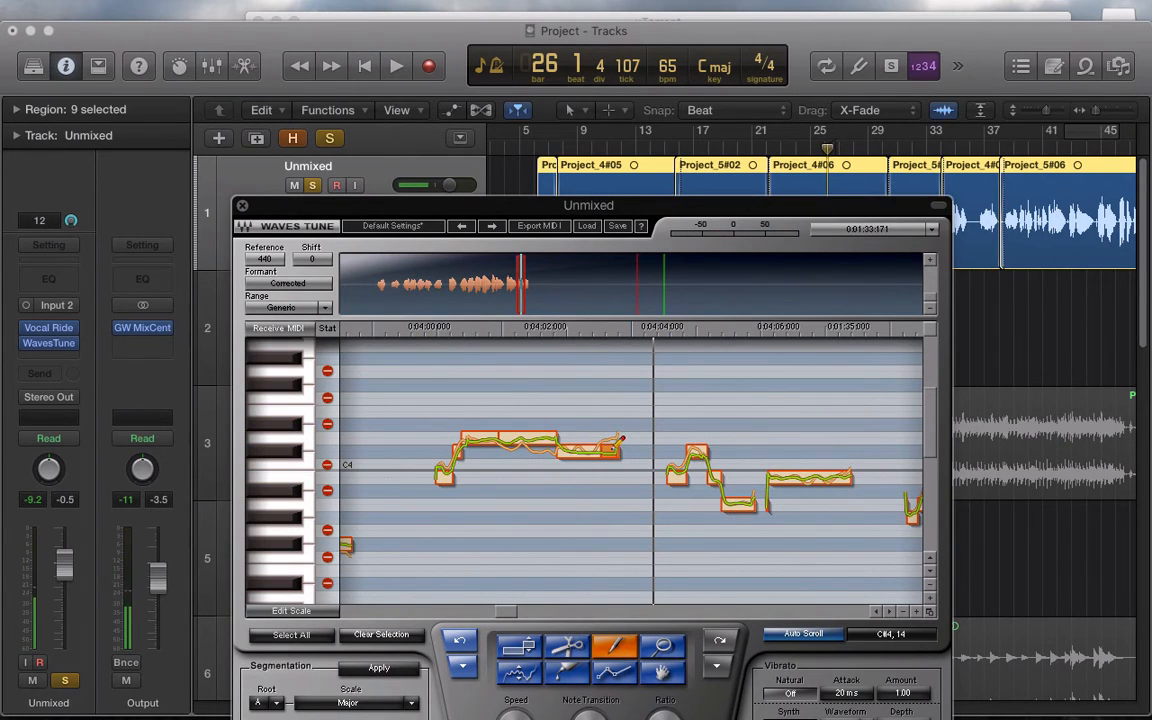
key(space)
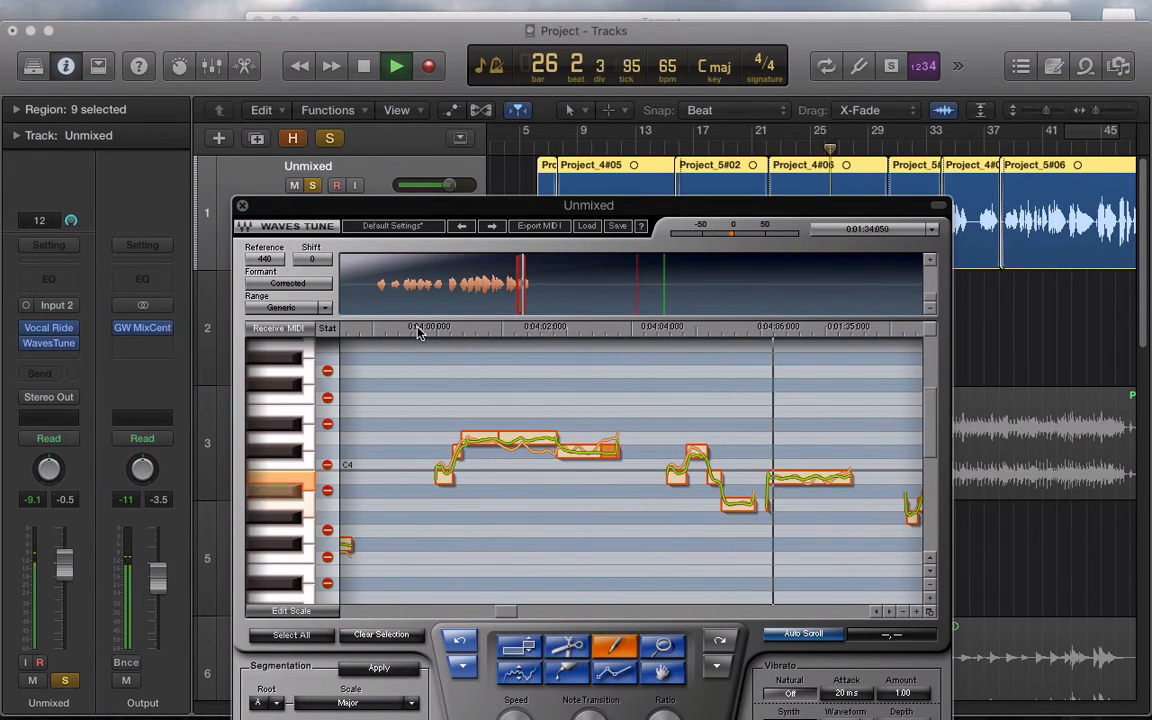
key(space)
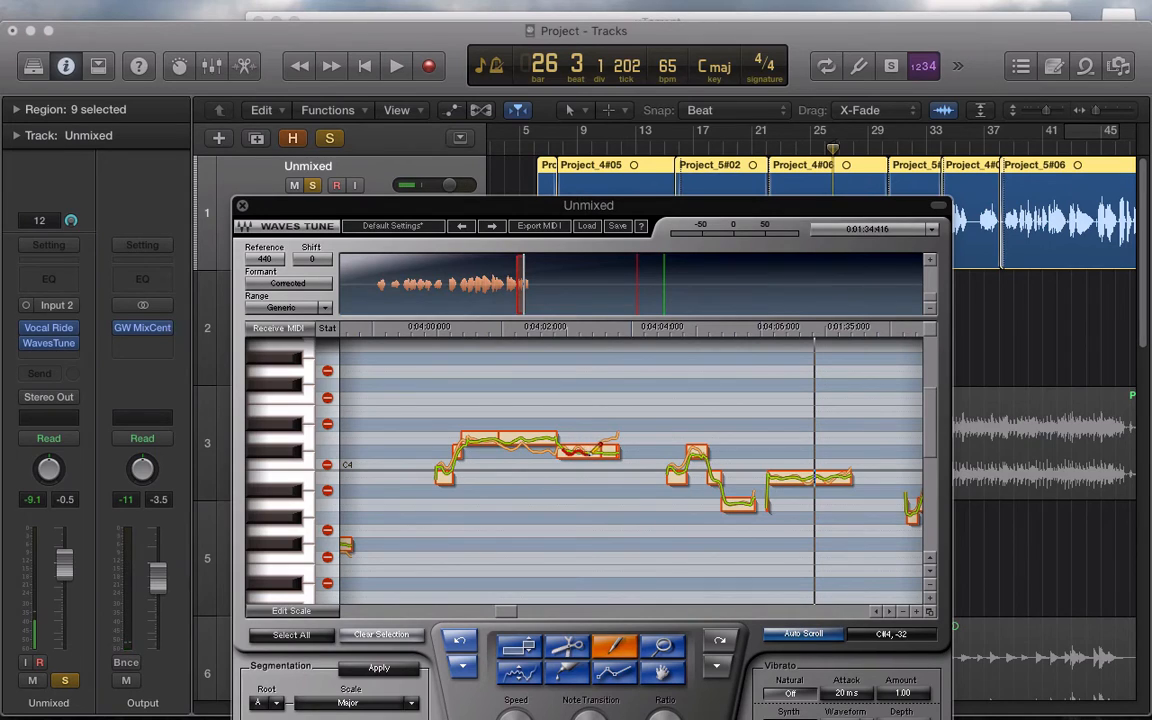
drag(597, 452, 618, 447)
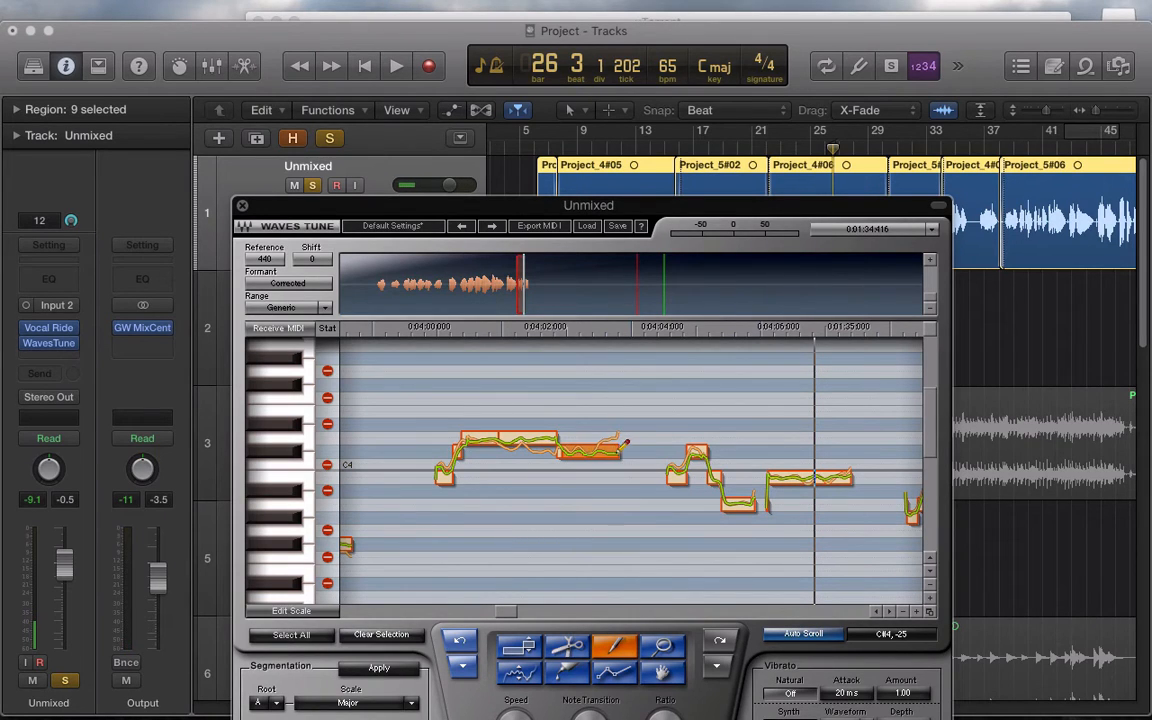
click(418, 333)
key(space)
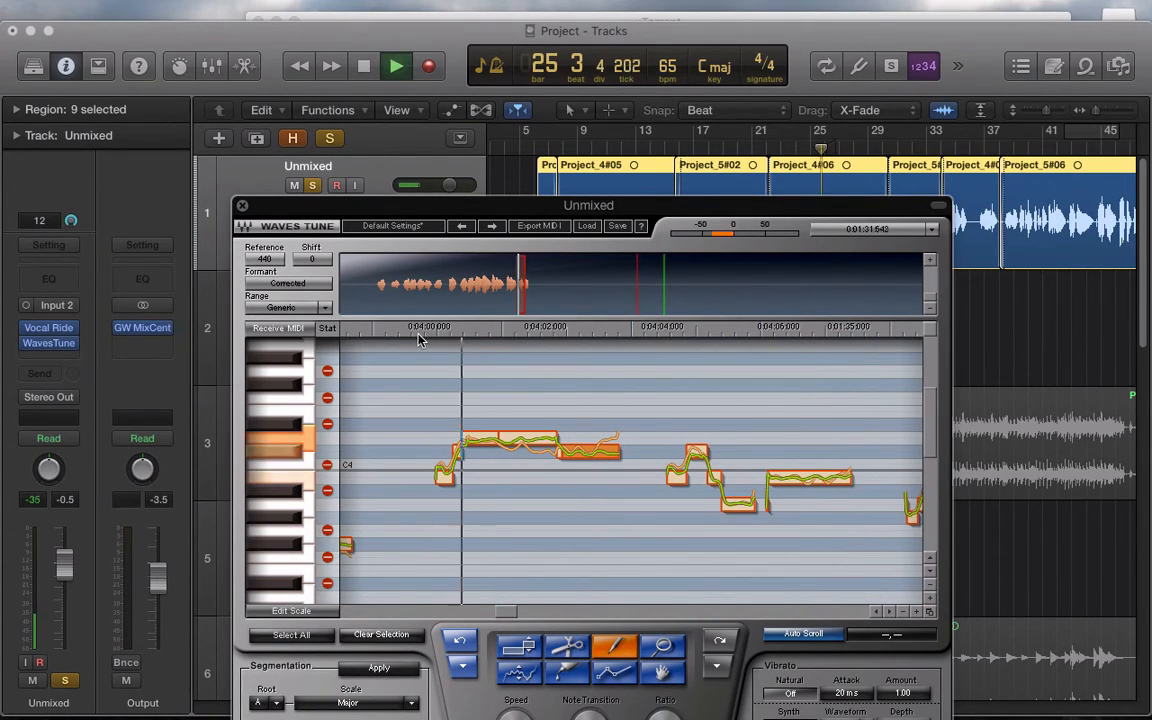
key(space)
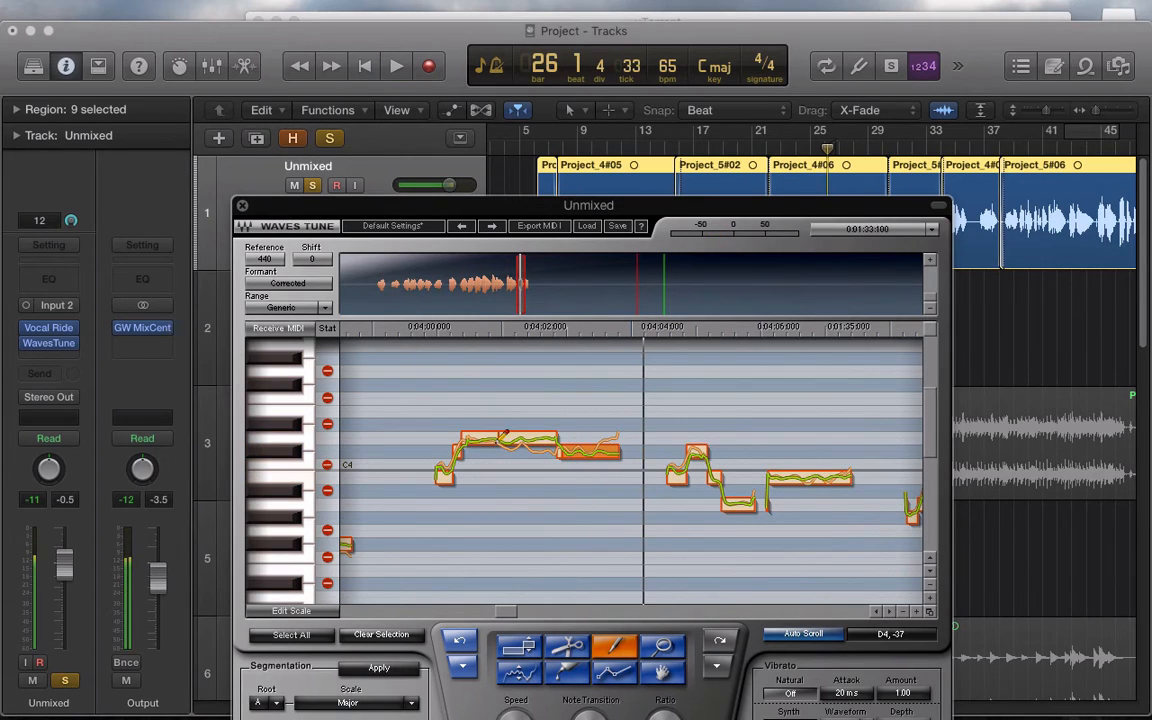
Redraw the pitch transition from the D4 note down to C#4, replay the phrase, and return to the note editing tool.
mouse_move(500, 438)
mouse_down()
mouse_move(562, 434)
mouse_move(573, 452)
mouse_up()
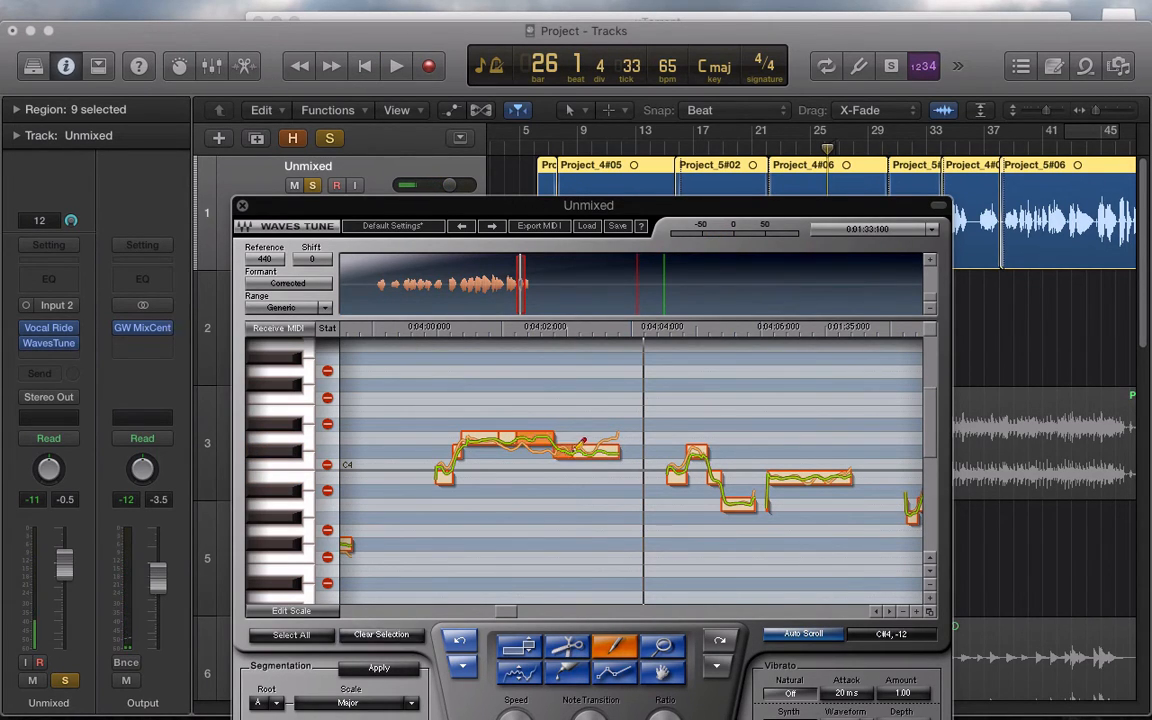
key(space)
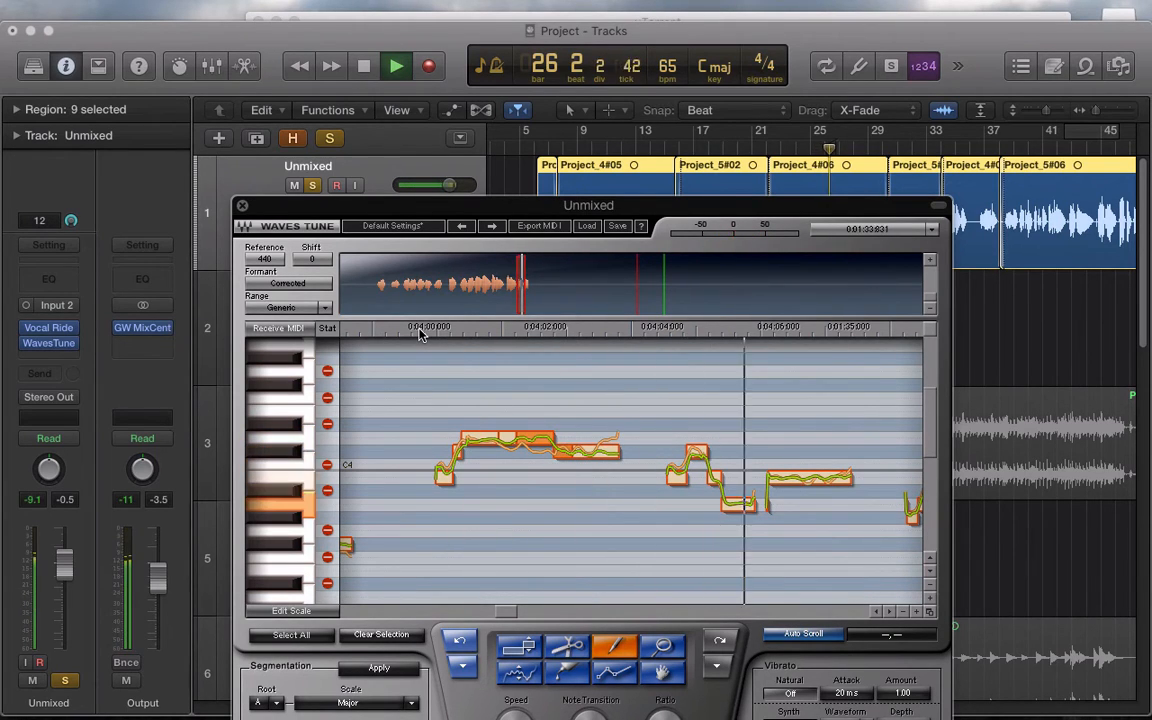
key(space)
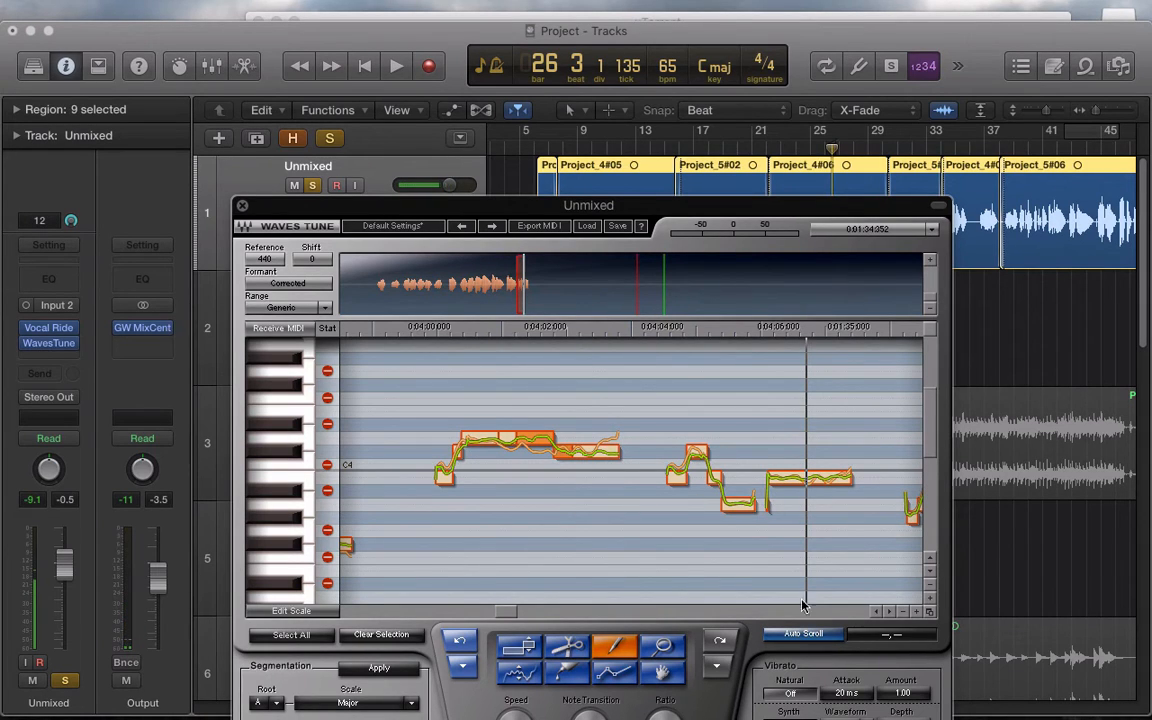
click(517, 652)
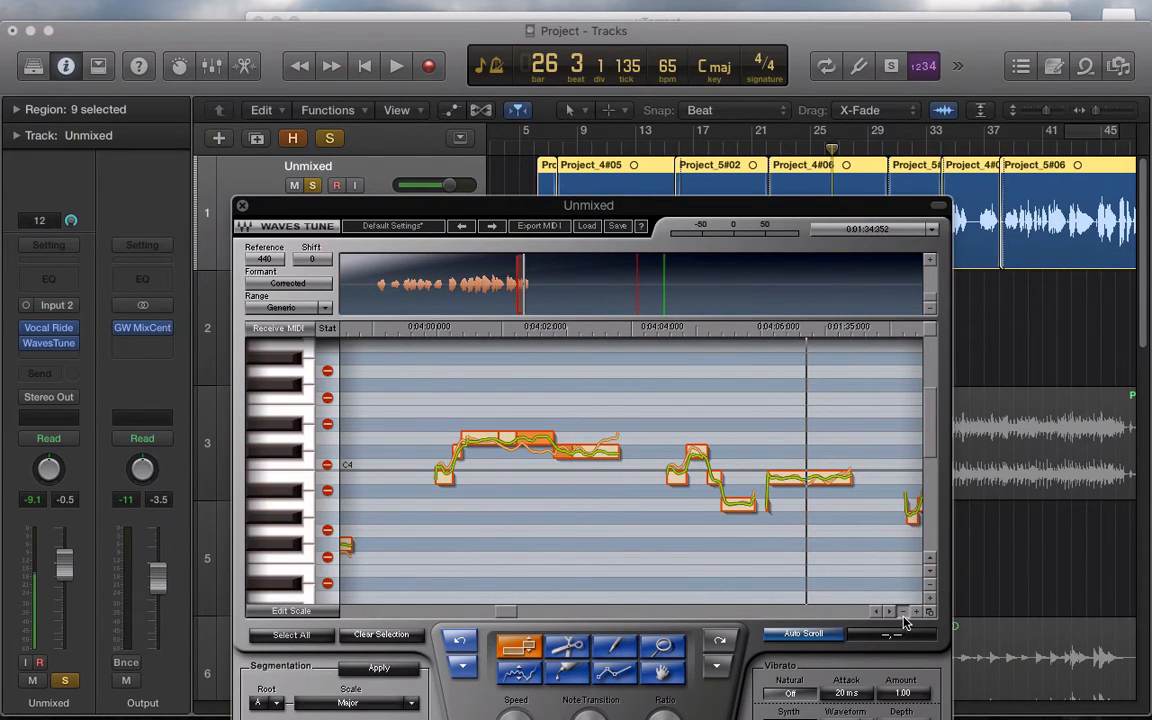
Play back the corrected phrase from its start around bar 25 in WavesTune.
click(904, 614)
click(436, 334)
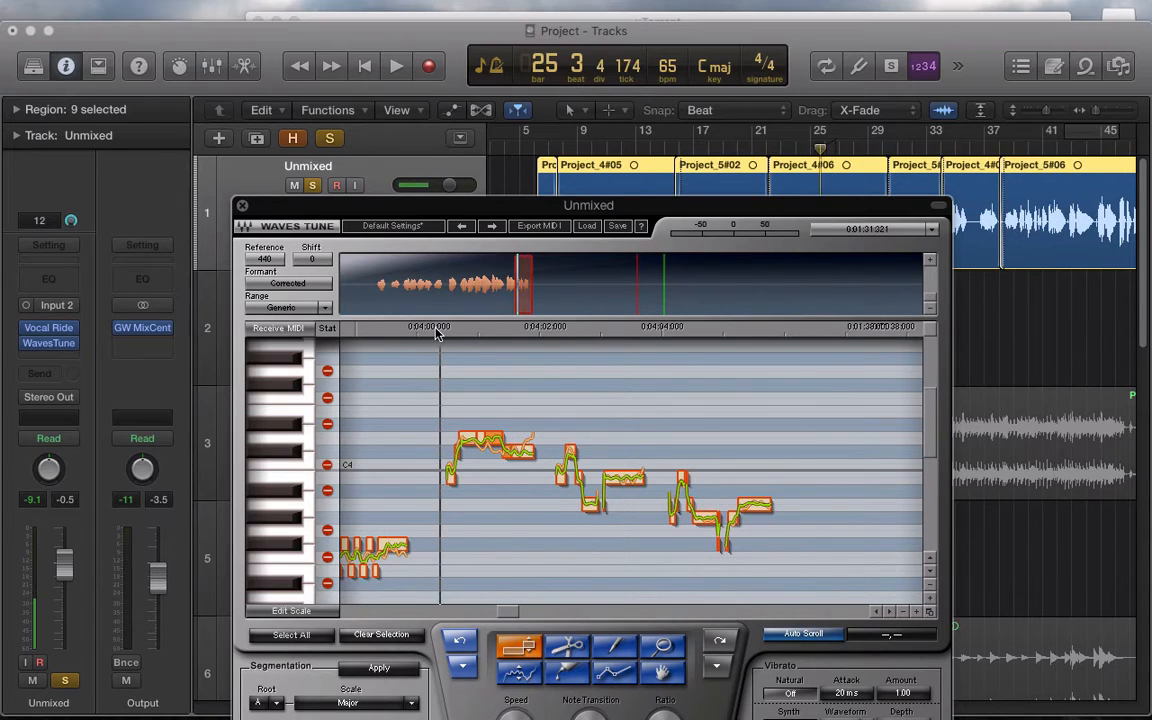
key(space)
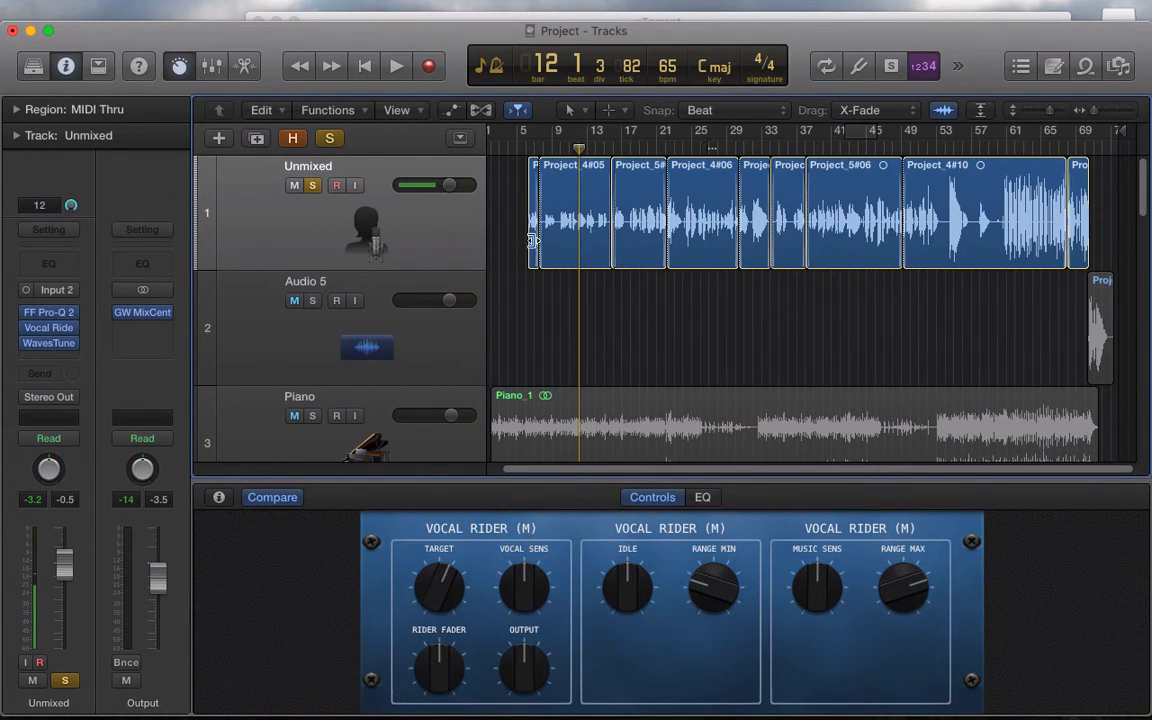
Bounce all nine regions of the Unmixed track in place to a new track named Vocal, muting the source regions.
drag(566, 222, 1107, 220)
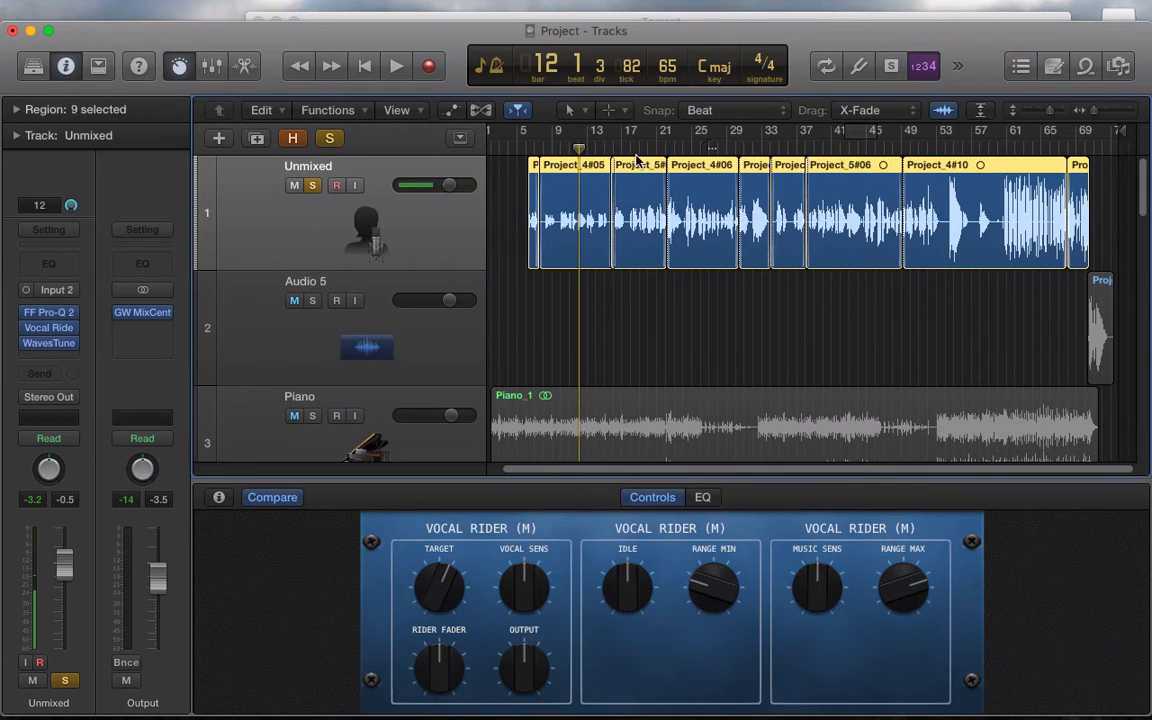
right_click(572, 176)
click(578, 176)
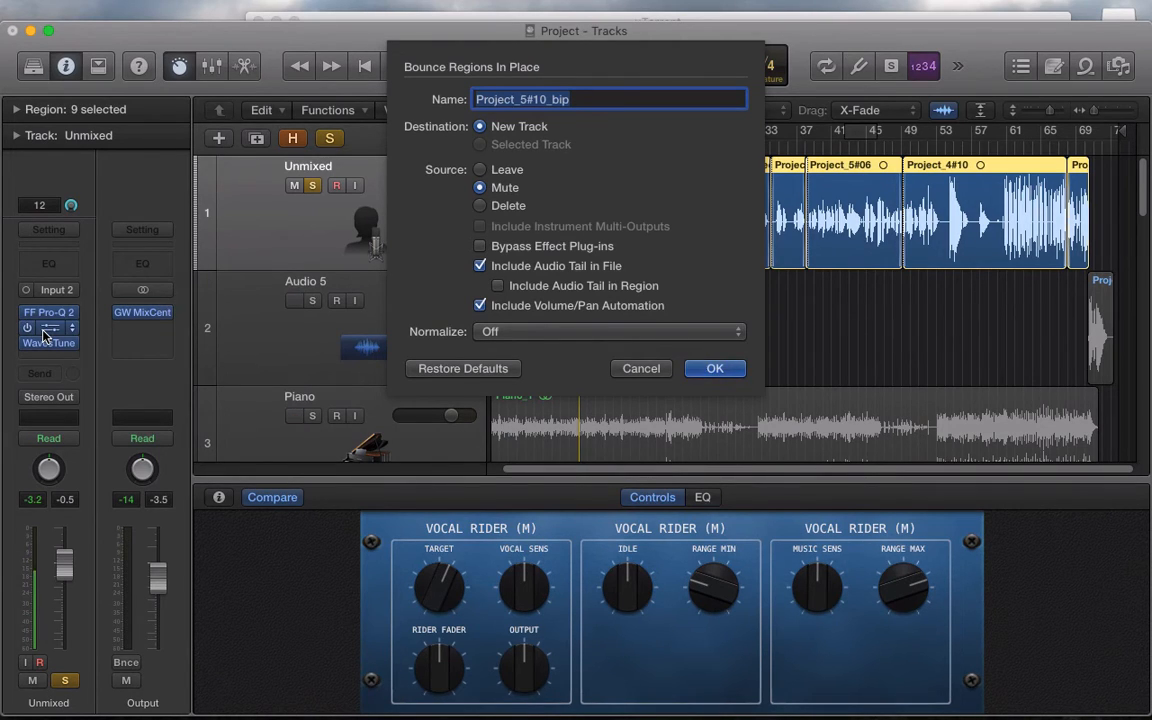
text(Vocal)
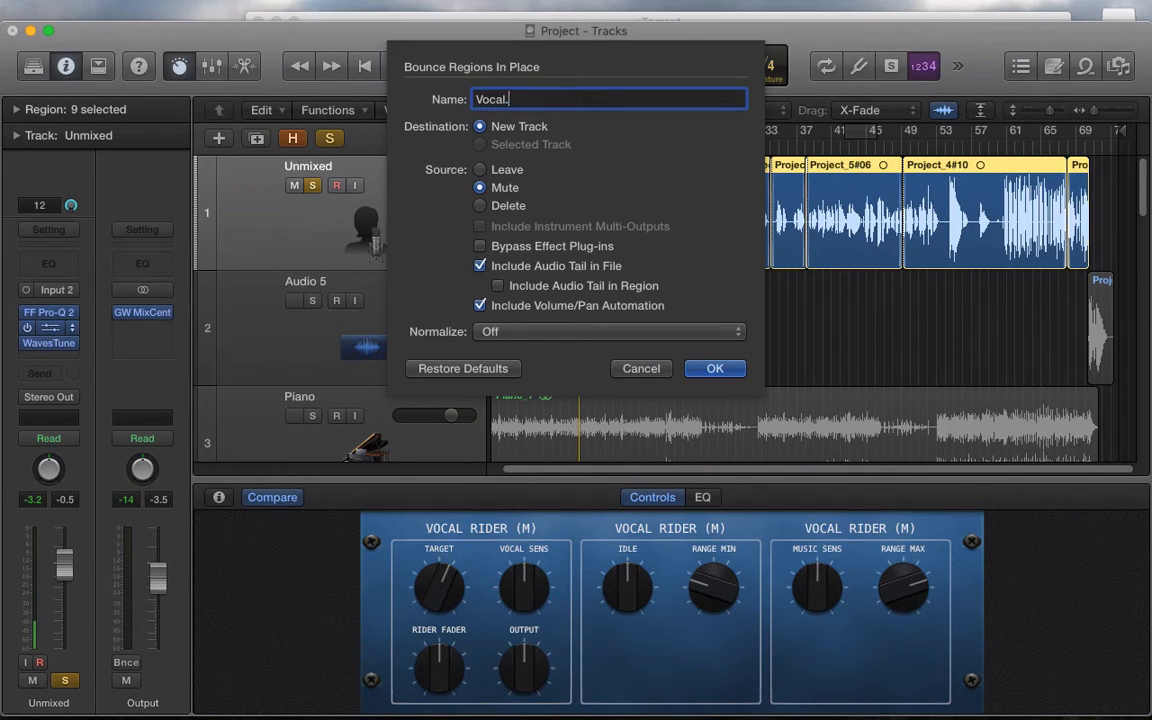
text(.)
key(Return)
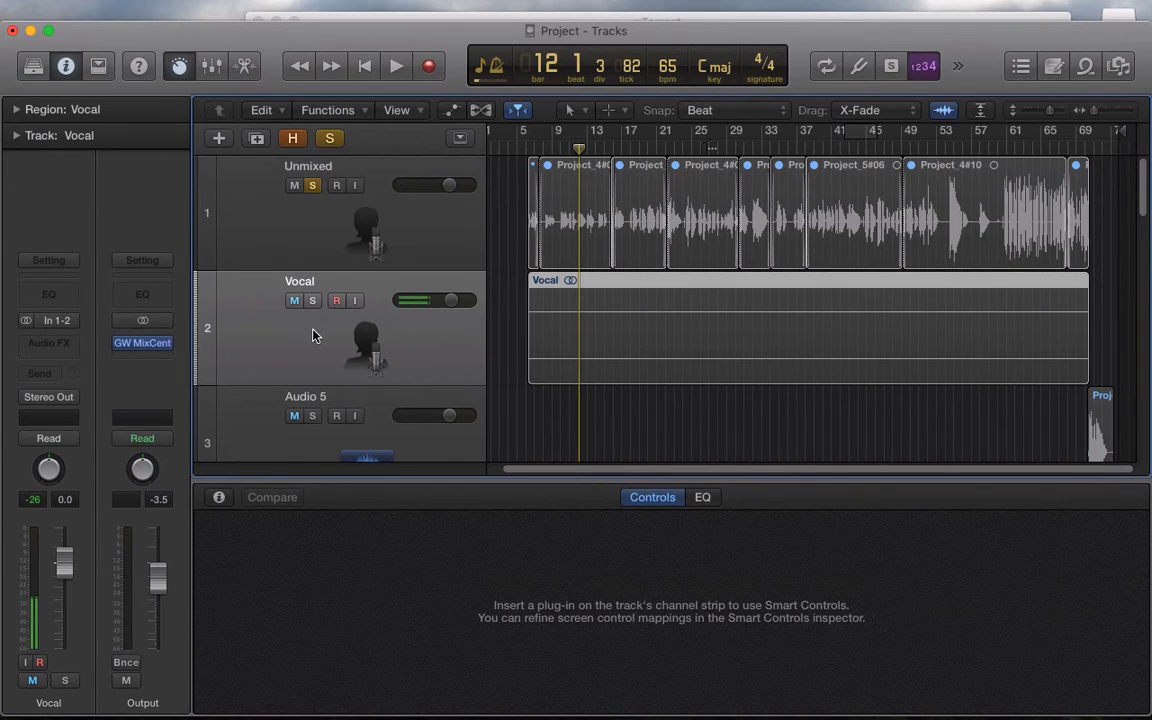
Mute the Unmixed and Audio 5 tracks, clear the solos, and listen to the bounced Vocal track with the mix from about bar 5.
click(312, 186)
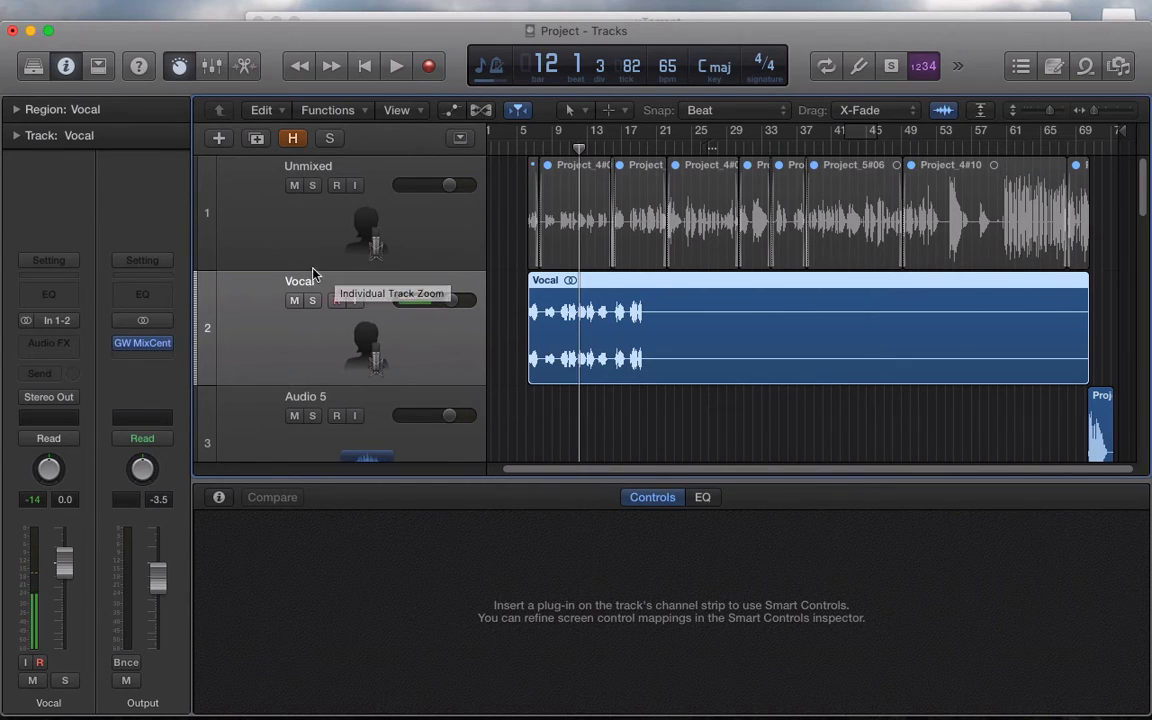
click(312, 300)
click(527, 150)
key(space)
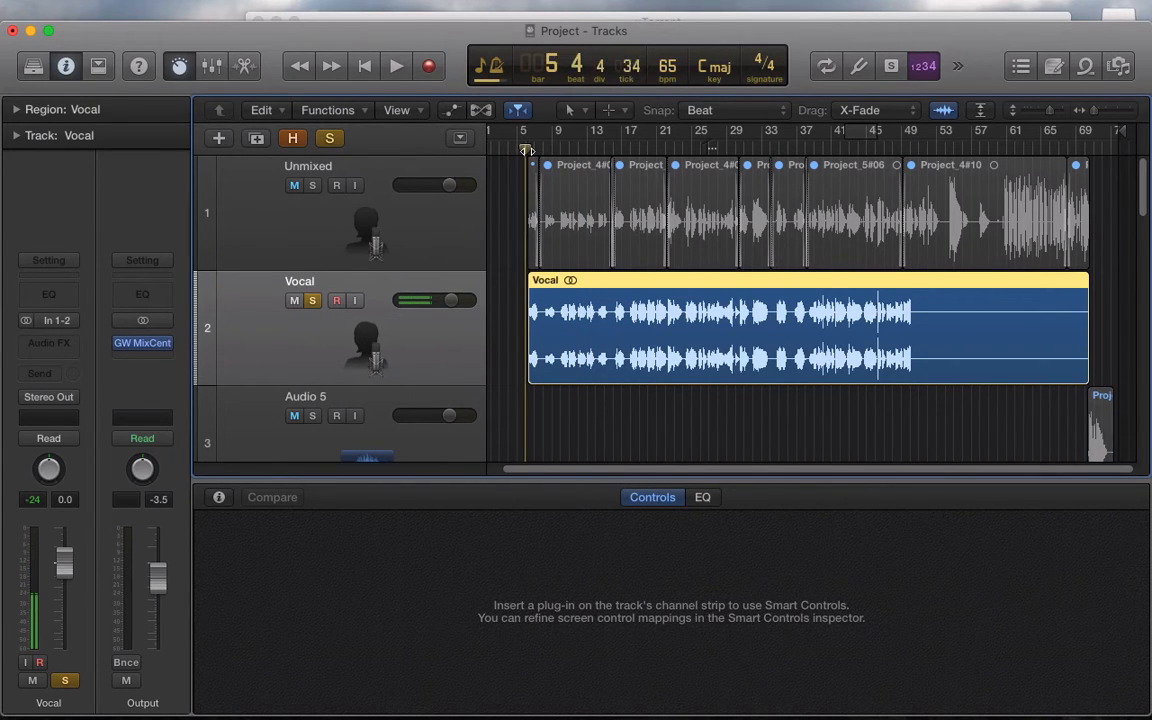
click(294, 185)
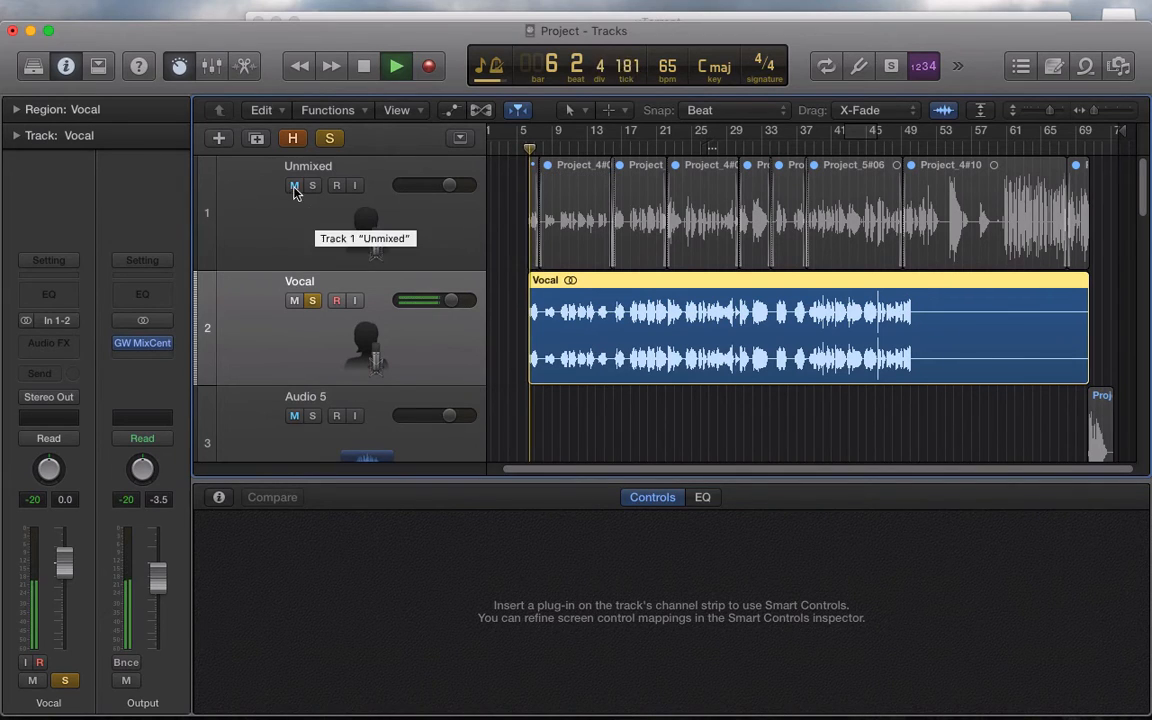
click(312, 300)
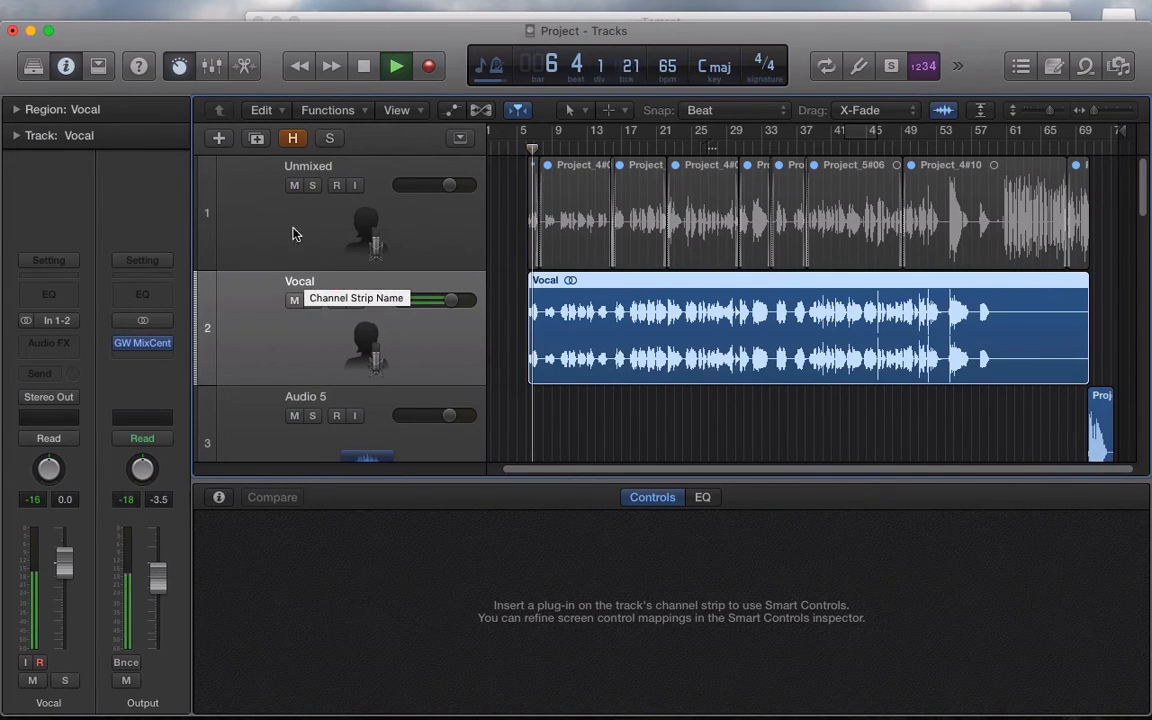
click(294, 415)
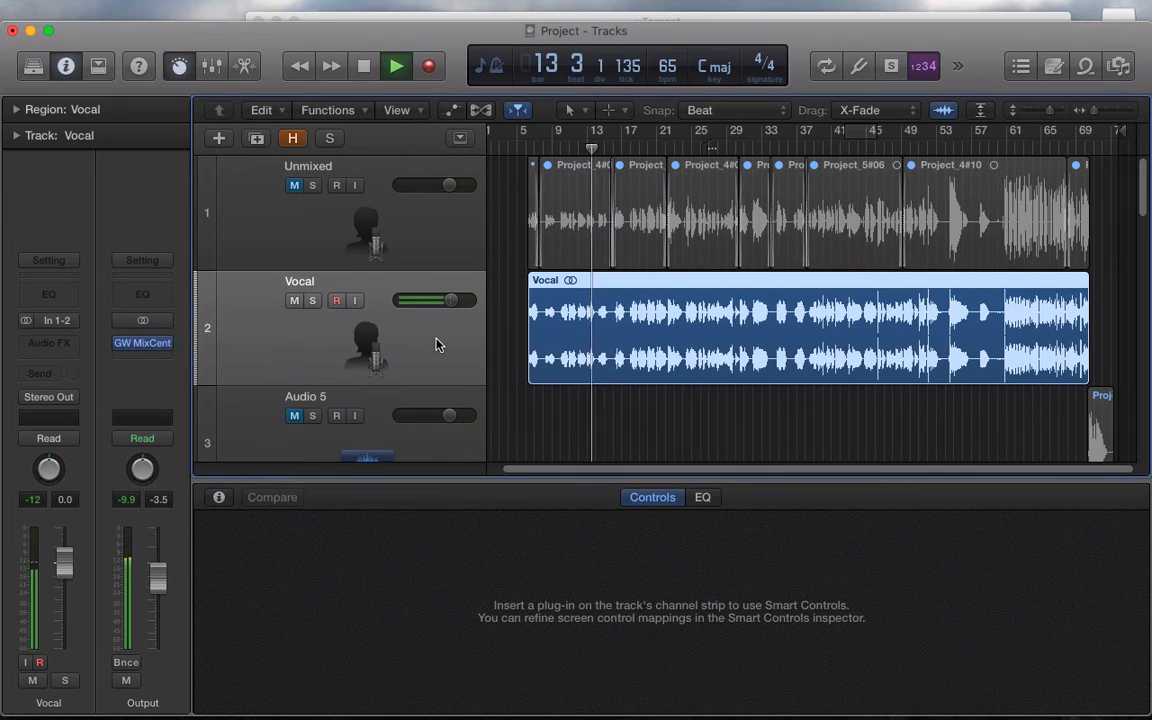
key(space)
Listen to the Vocal track with the mix from bar 49, skipping ahead past bar 53.
click(900, 148)
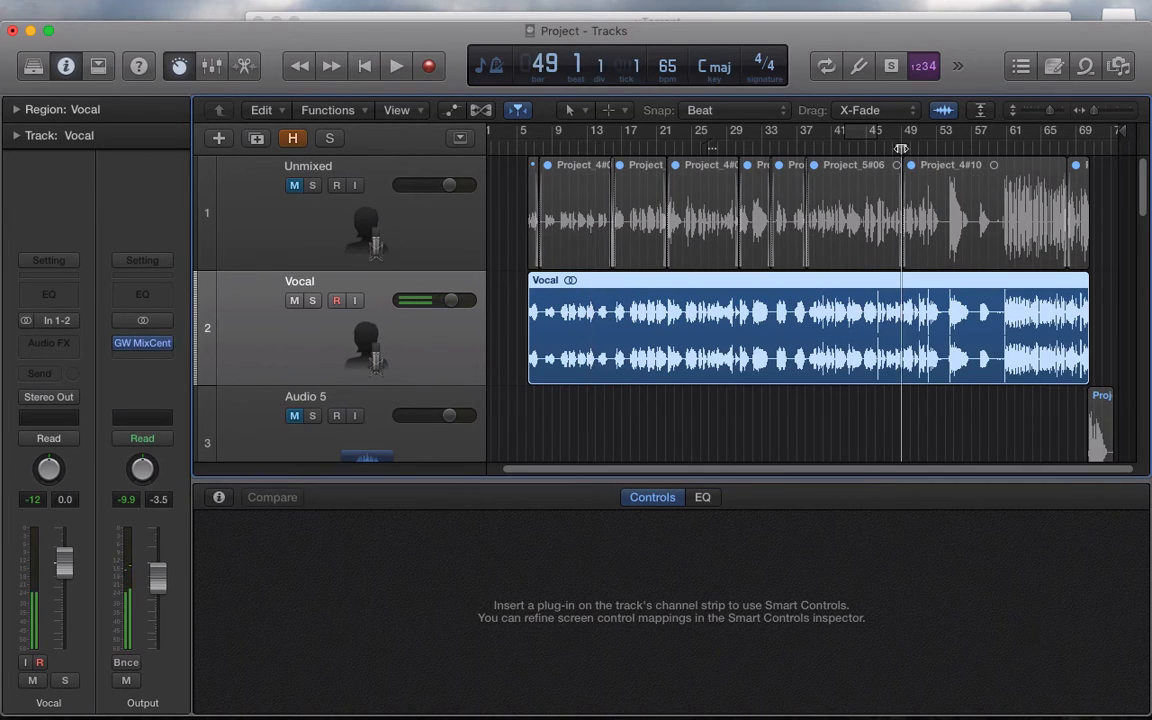
key(space)
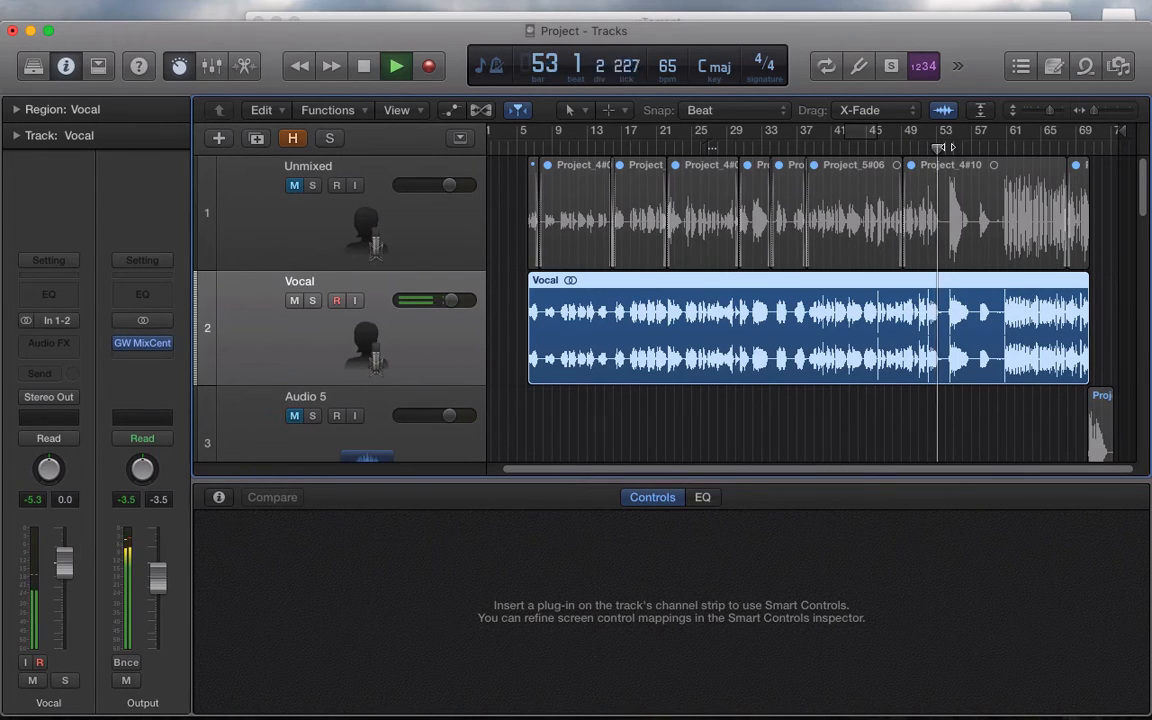
drag(940, 147, 948, 147)
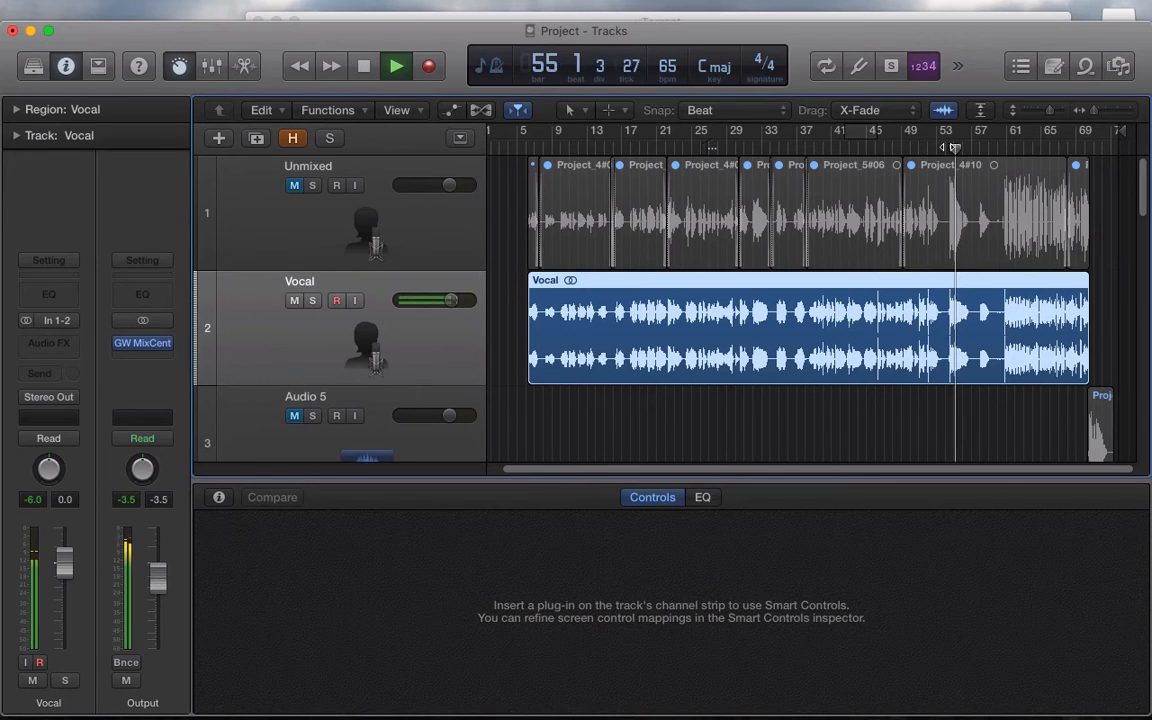
key(space)
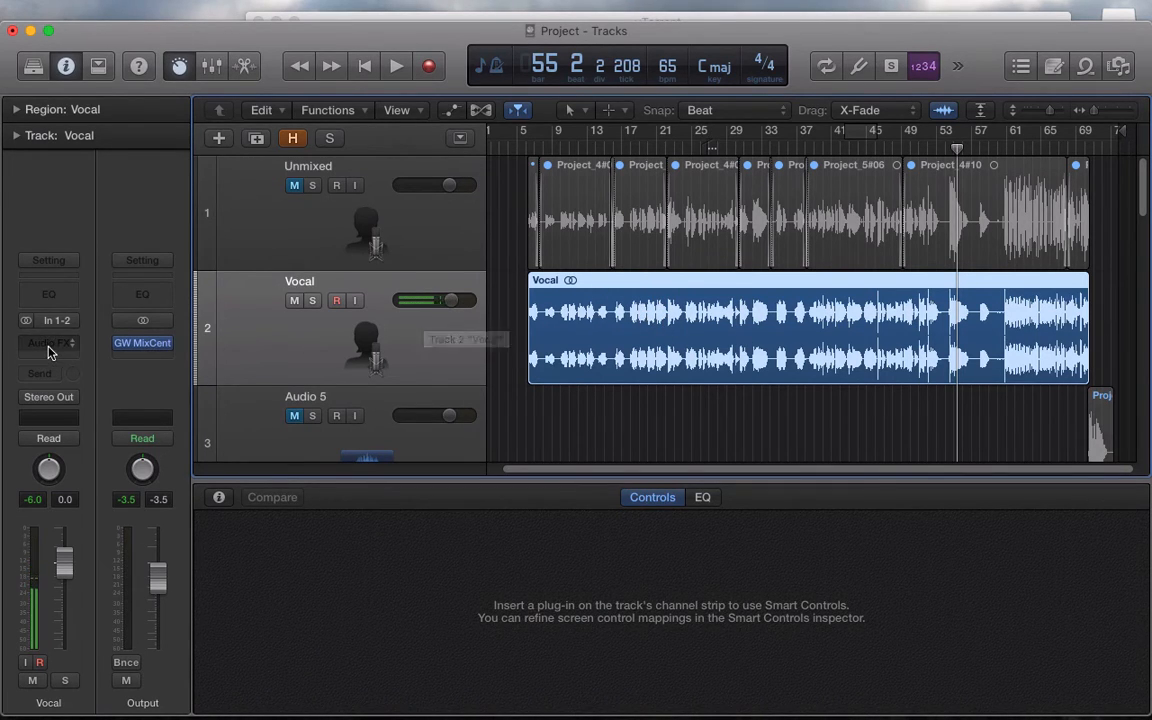
Solo the Vocal track, insert the stereo Waves CLA-2A compressor on it, and place its window clear of the regions.
click(312, 300)
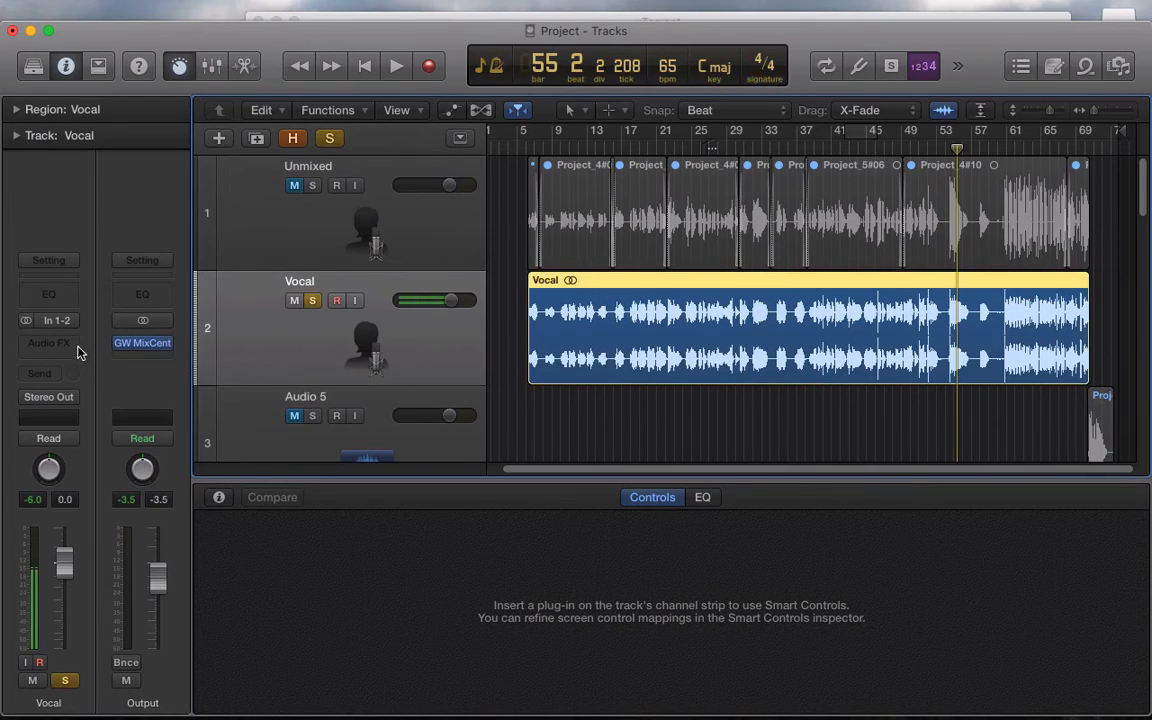
click(48, 342)
mouse_move(120, 562)
mouse_move(190, 662)
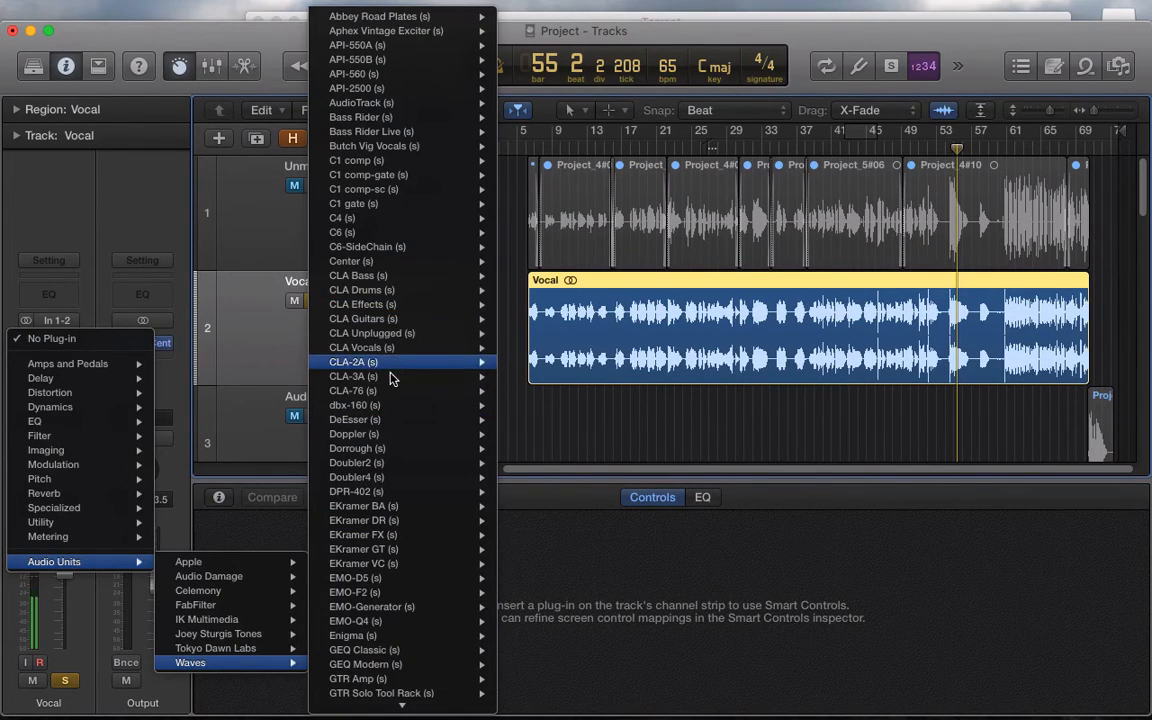
mouse_move(392, 369)
click(525, 362)
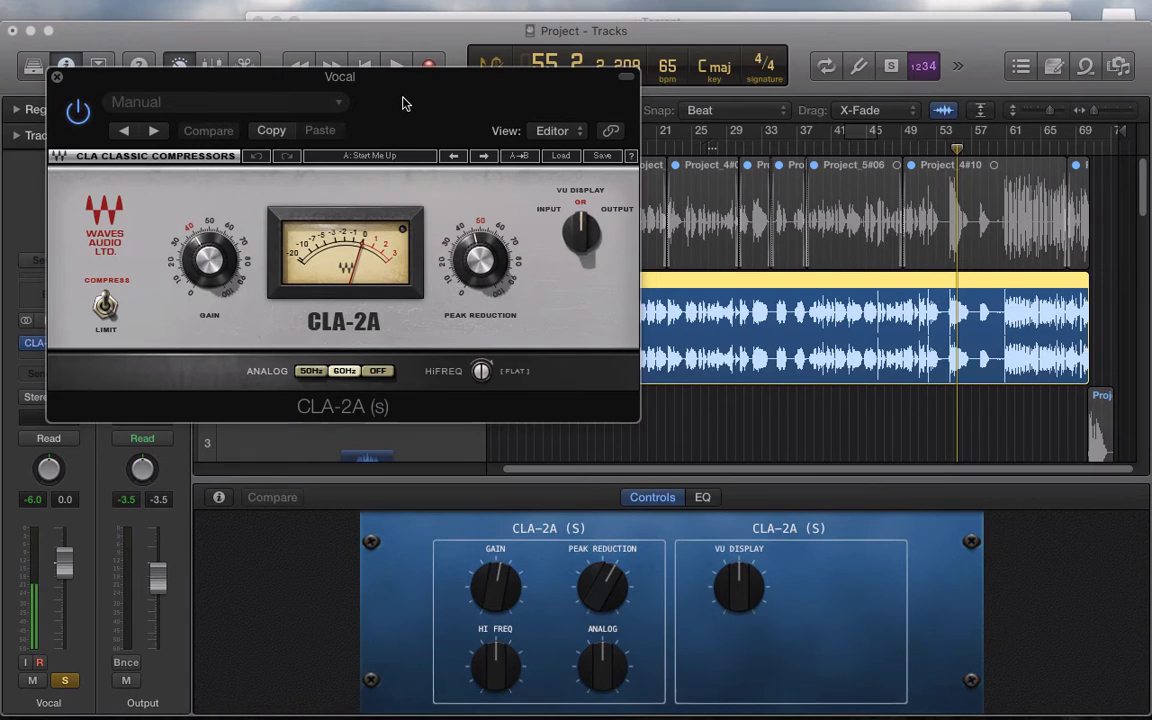
drag(405, 102, 683, 436)
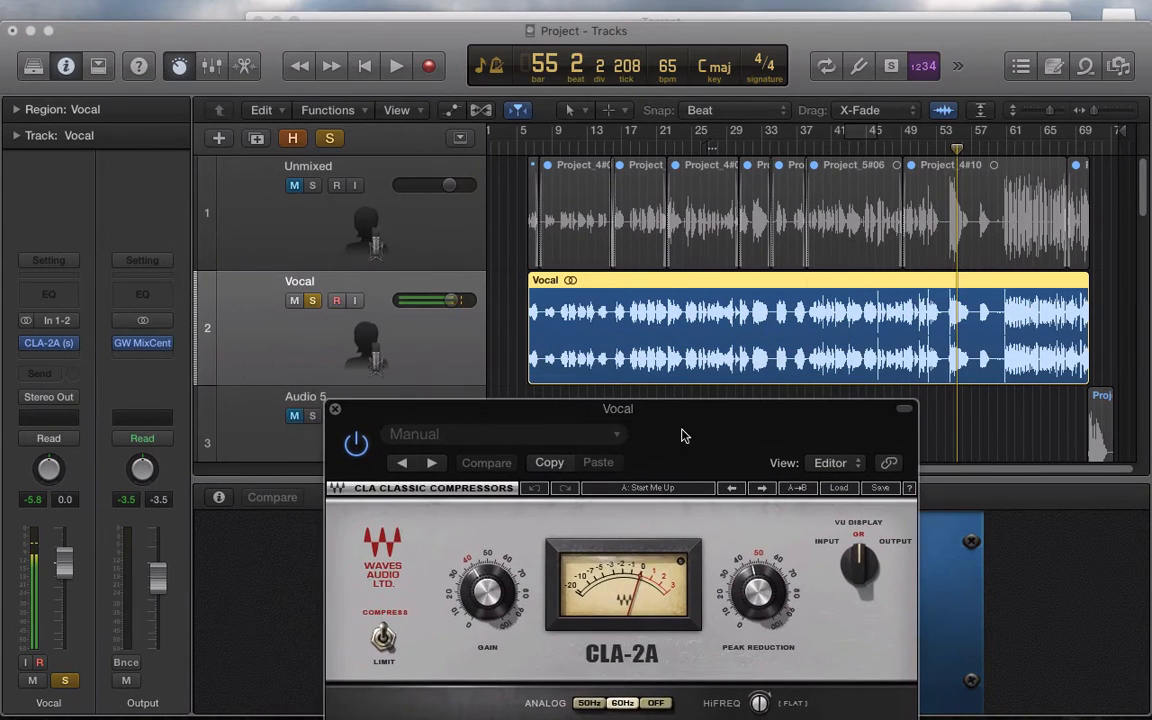
Play the soloed vocal from bar 10 and fine-tune the CLA-2A gain by ear.
click(567, 149)
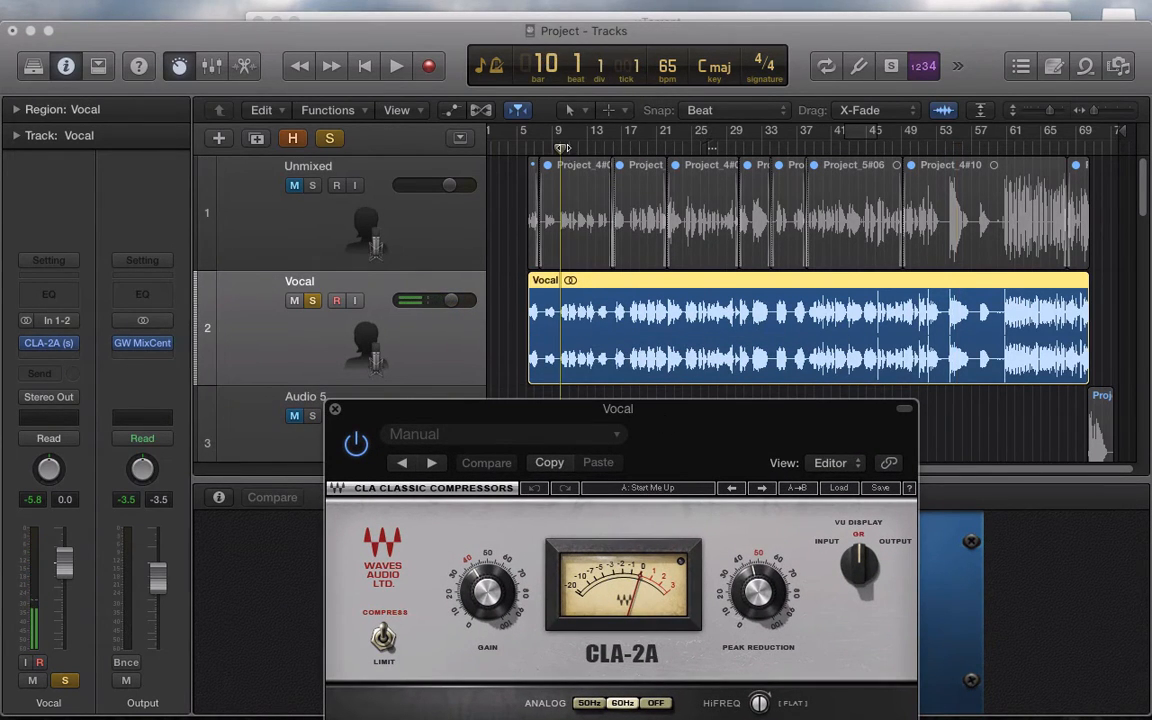
key(space)
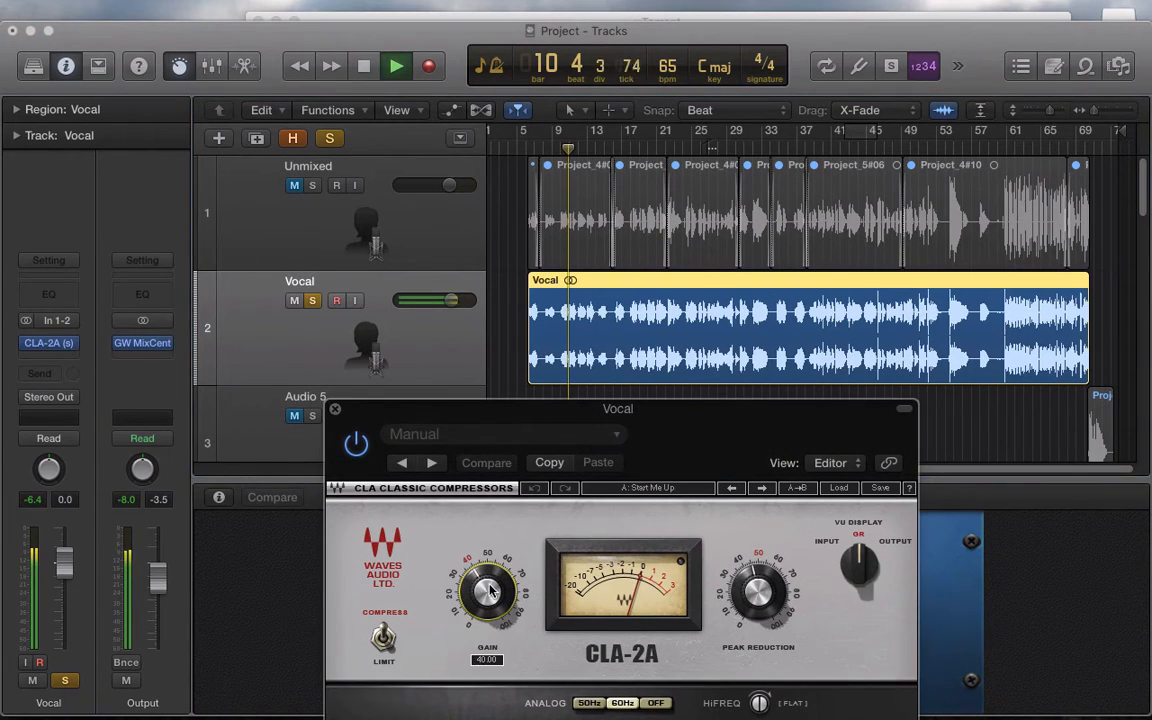
key(space)
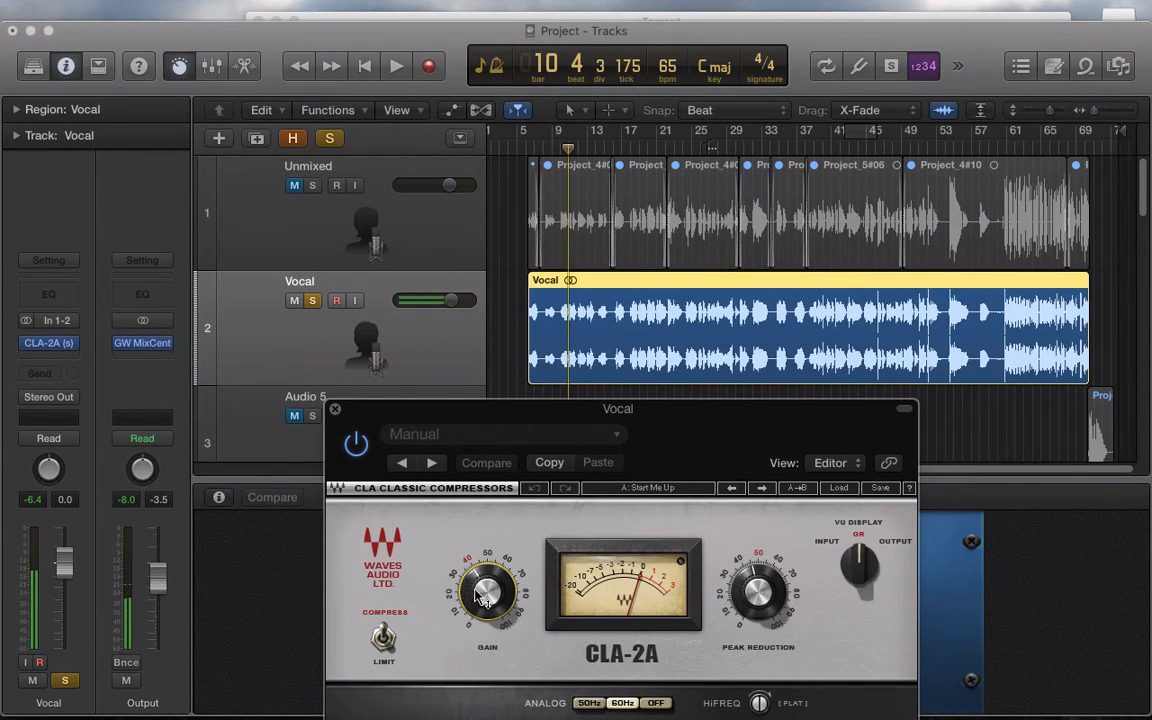
mouse_move(483, 596)
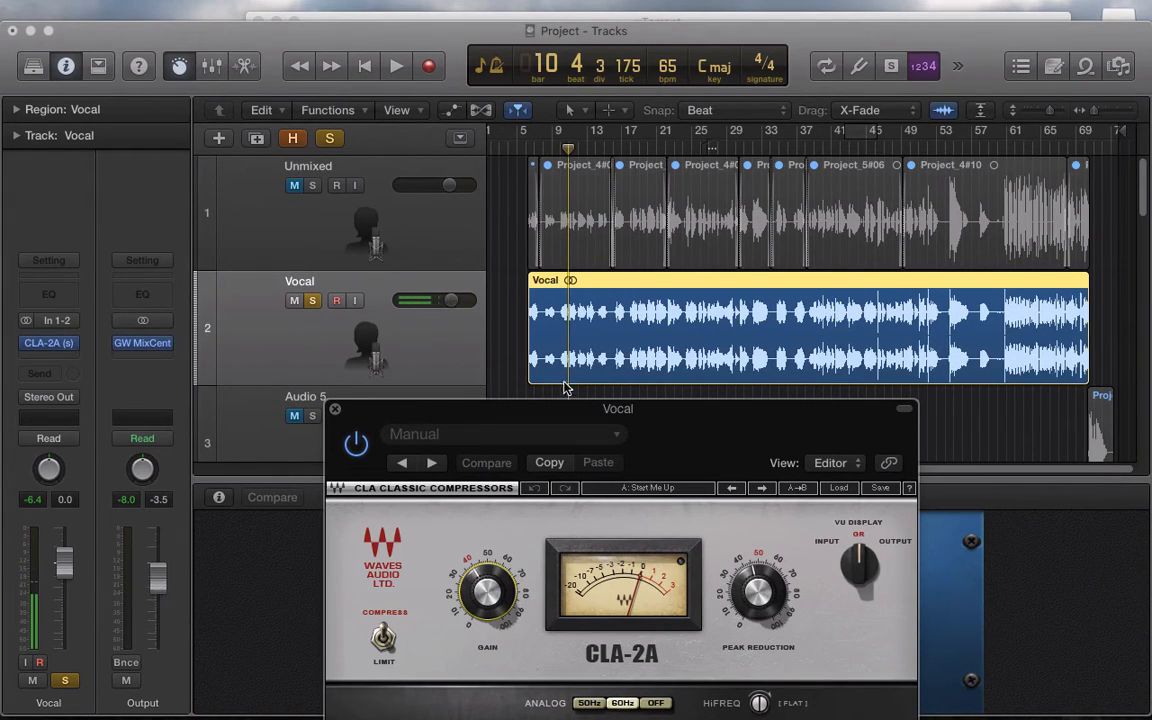
key(space)
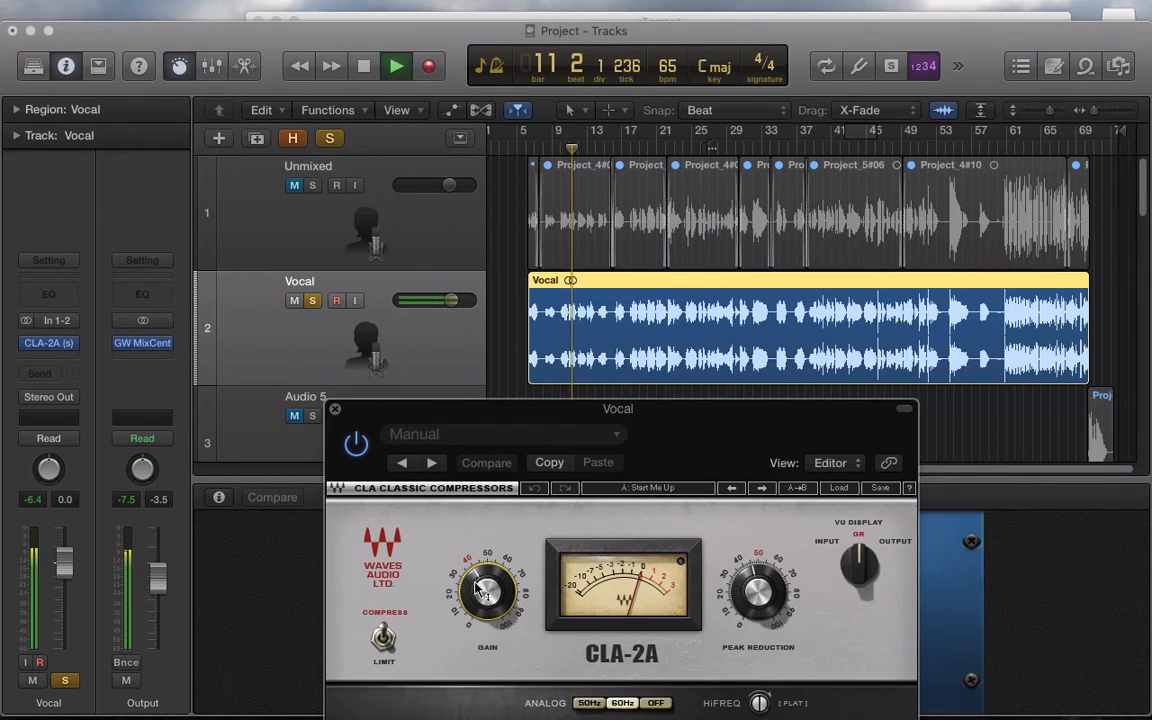
mouse_move(486, 591)
mouse_down()
mouse_move(486, 603)
mouse_move(470, 577)
mouse_up()
key(space)
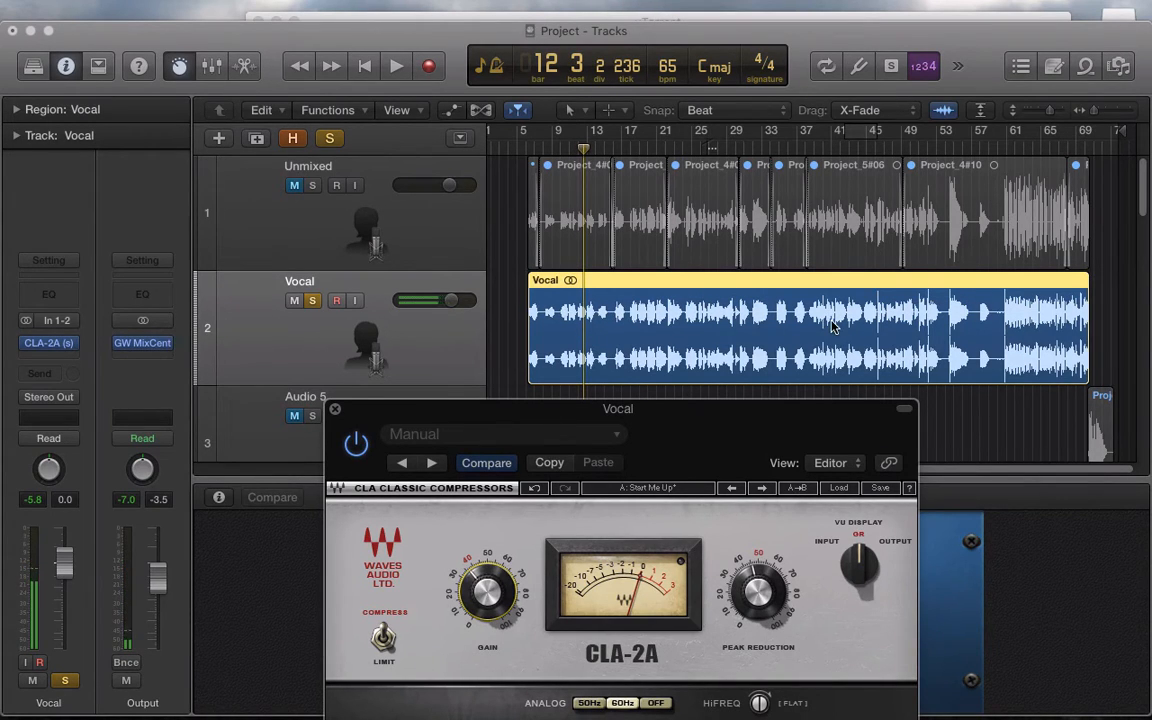
Play the vocal's loud closing section from about bar 61 and lower the CLA-2A gain to about 31.
click(1004, 148)
key(space)
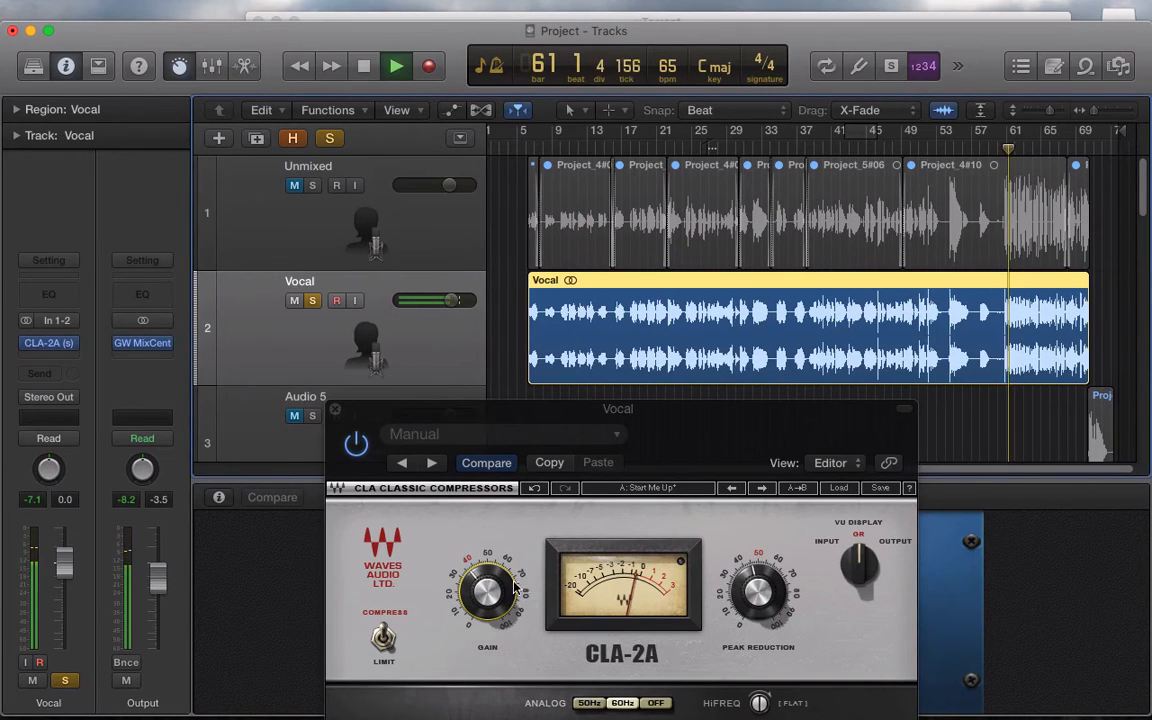
drag(474, 576, 474, 588)
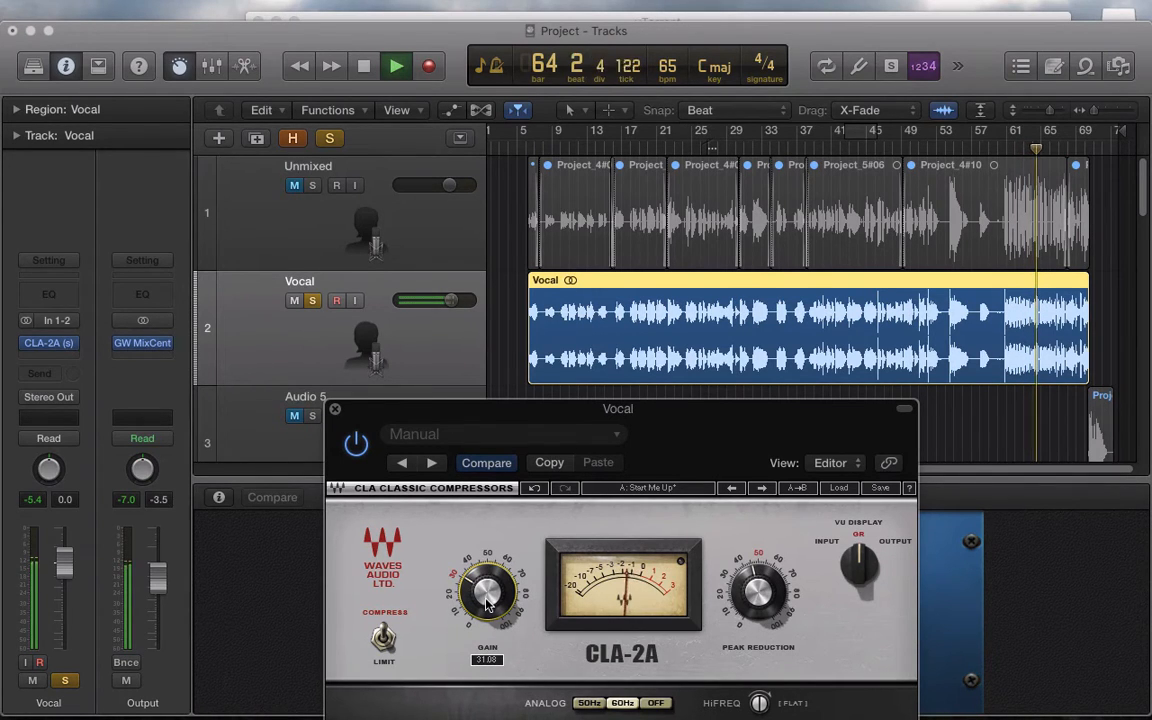
key(space)
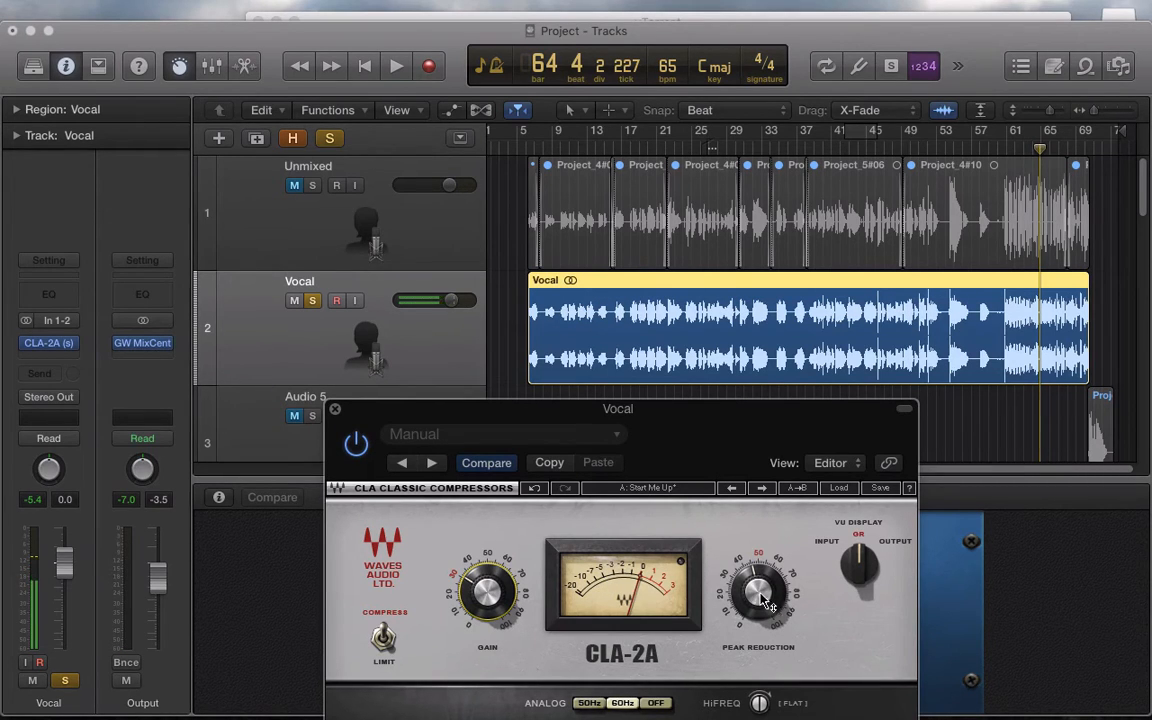
While playing the closing section, set the CLA-2A peak reduction to around 50 and its gain to about 34.5, and close the compressor.
key(space)
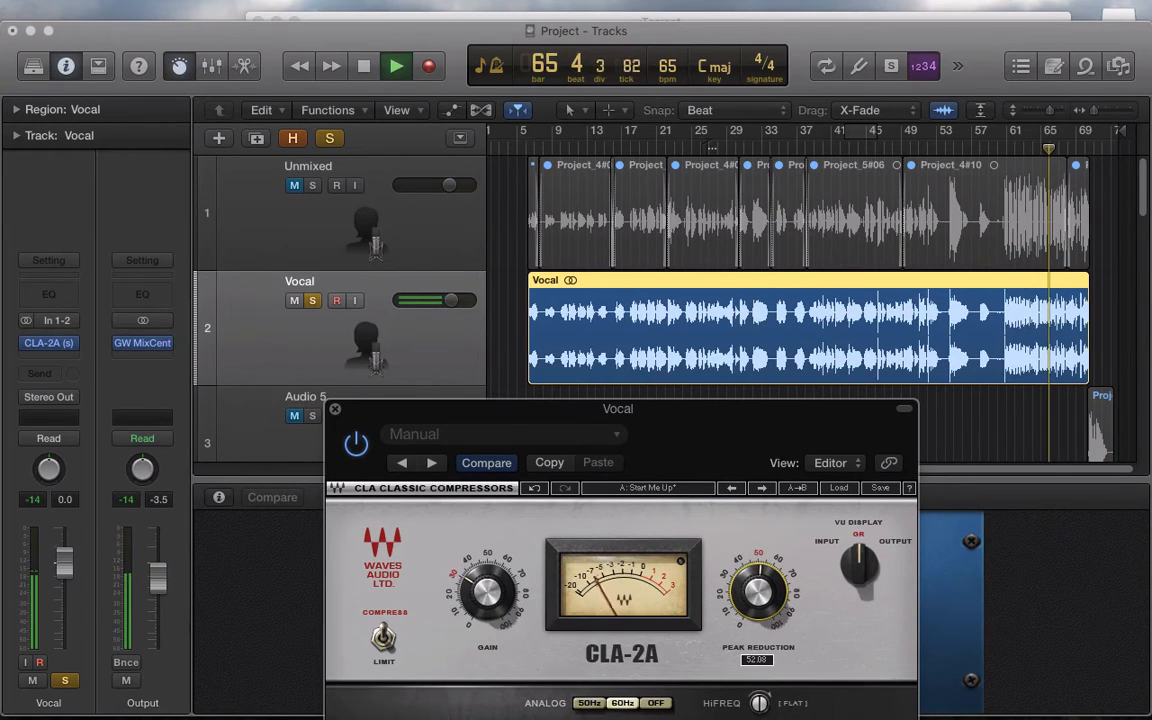
drag(759, 597, 754, 574)
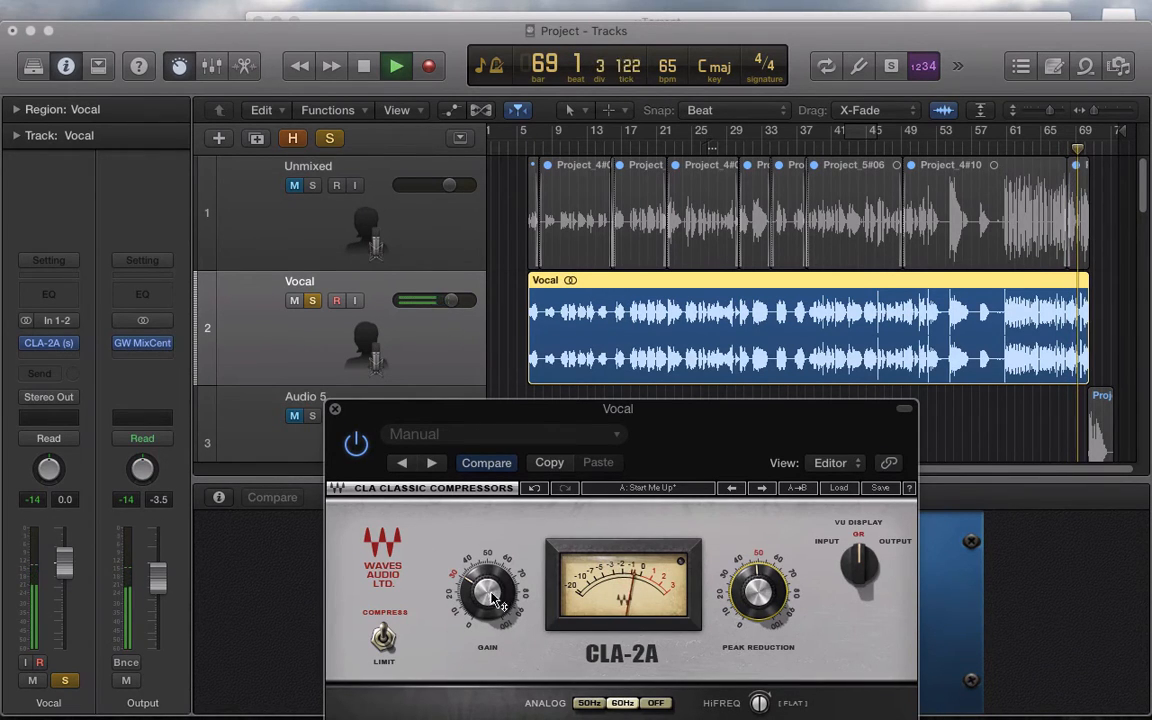
drag(487, 592, 487, 585)
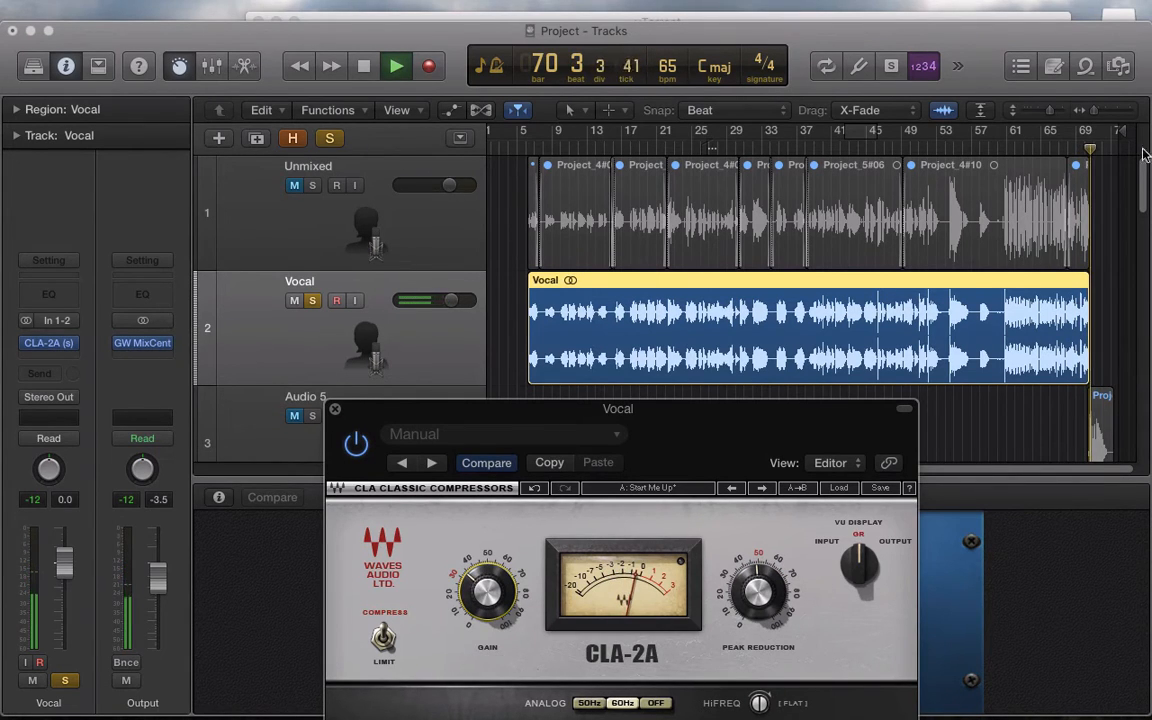
click(1013, 143)
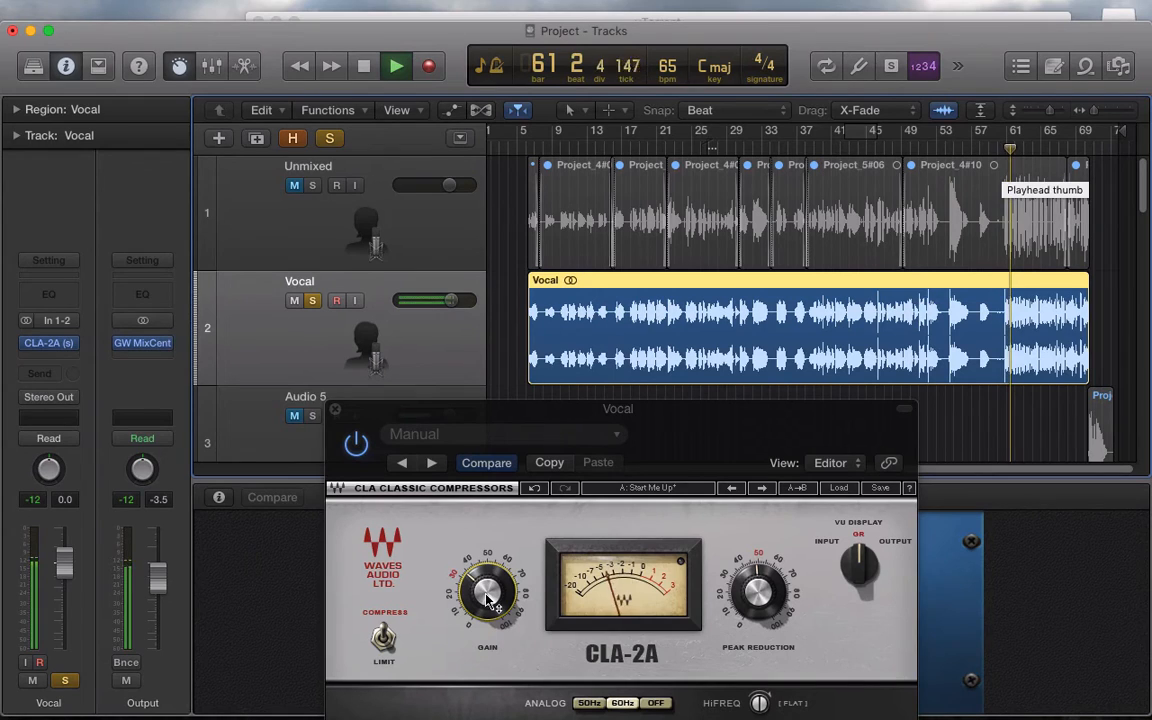
mouse_move(489, 598)
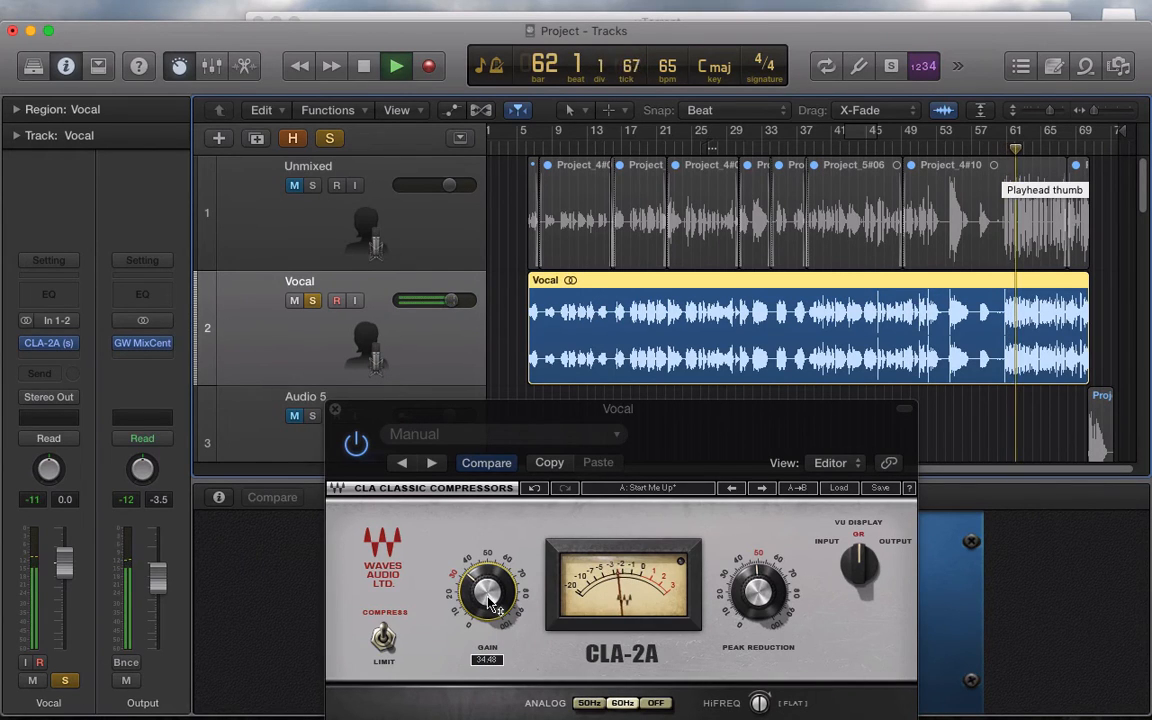
key(space)
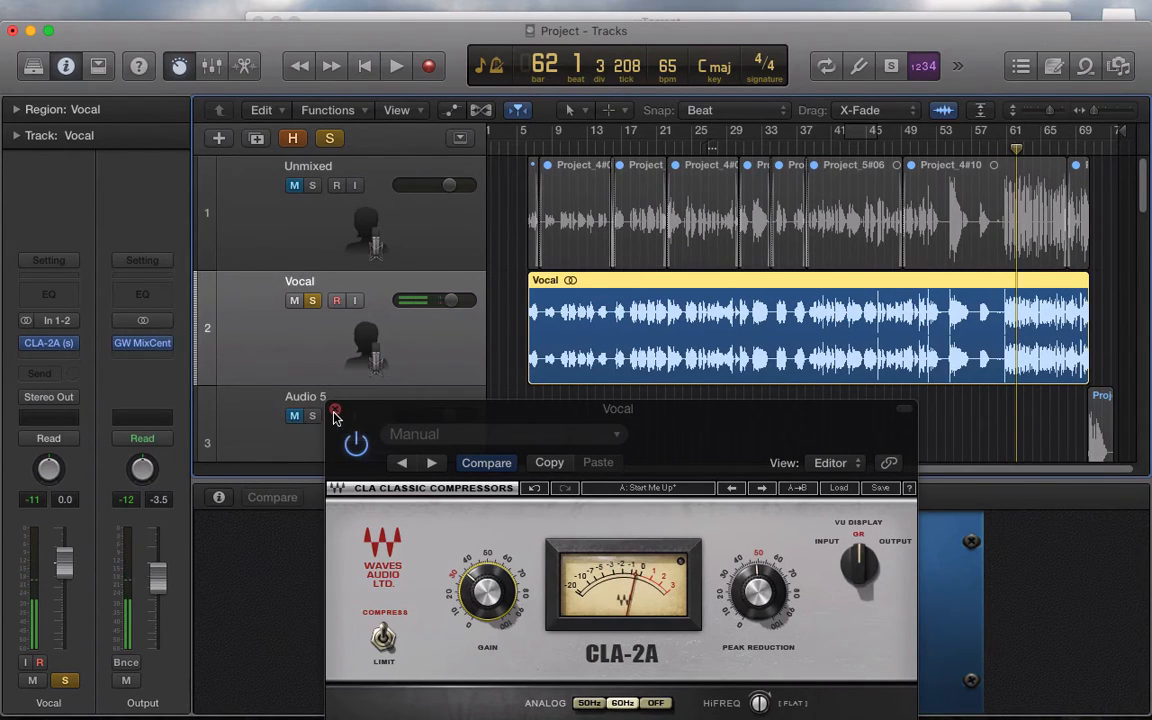
click(335, 411)
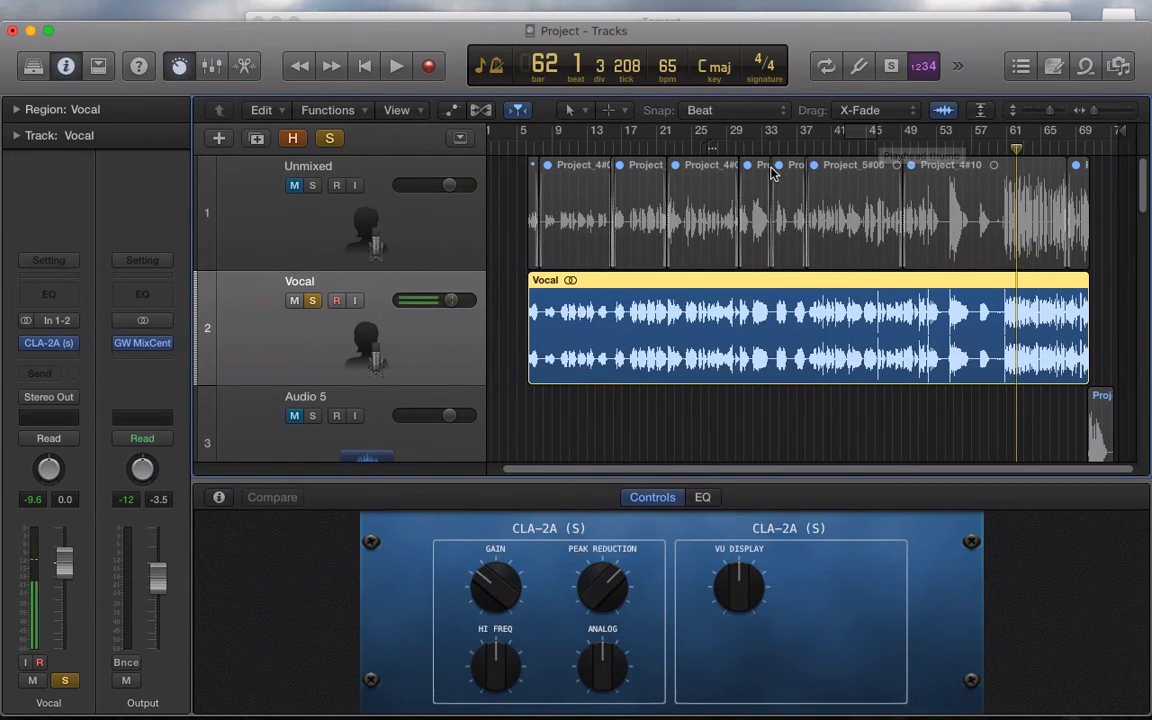
Insert the stereo Waves NS1 noise suppressor after the CLA-2A on the Vocal track.
click(72, 360)
mouse_move(136, 578)
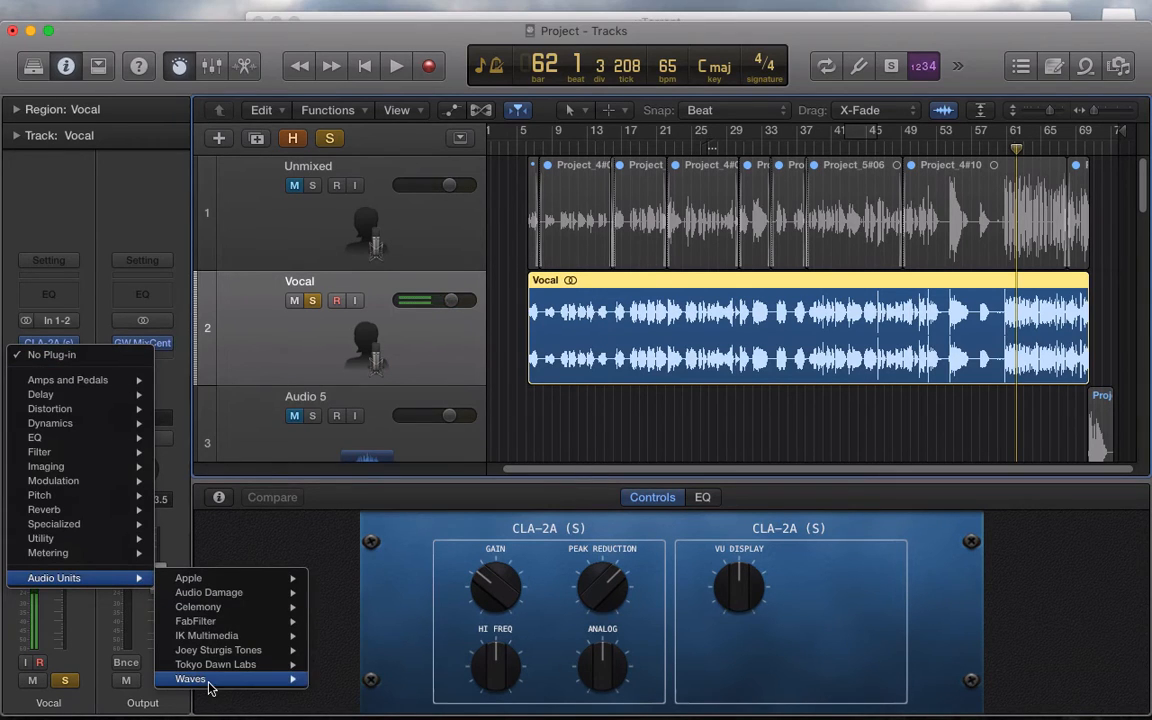
mouse_move(208, 682)
scroll(345, 682, down, 10)
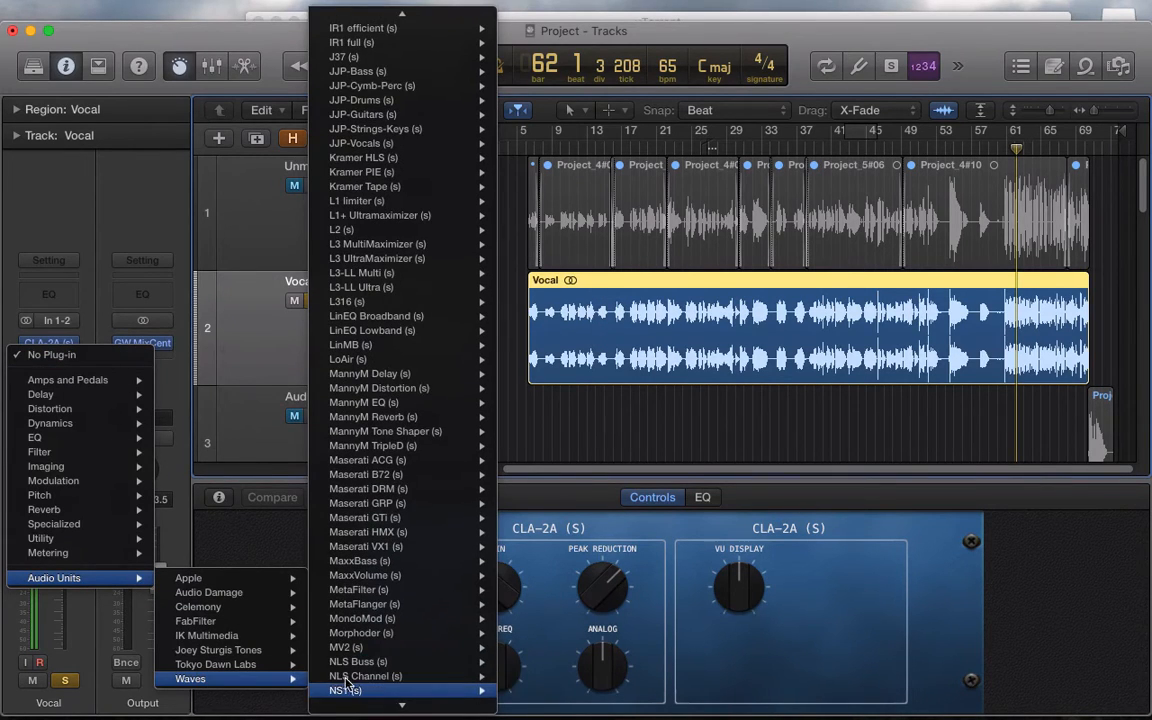
click(355, 692)
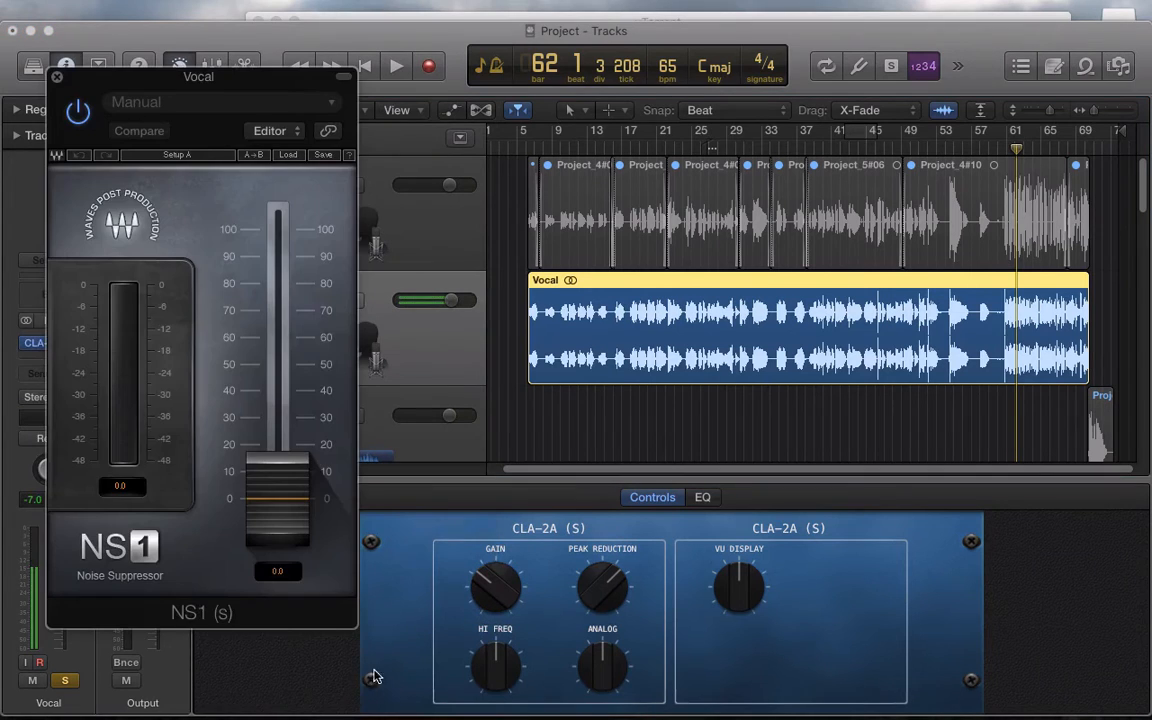
Play the vocal's closing section from about bar 60 and set the NS1 suppression to 17.0 by ear.
click(999, 150)
key(space)
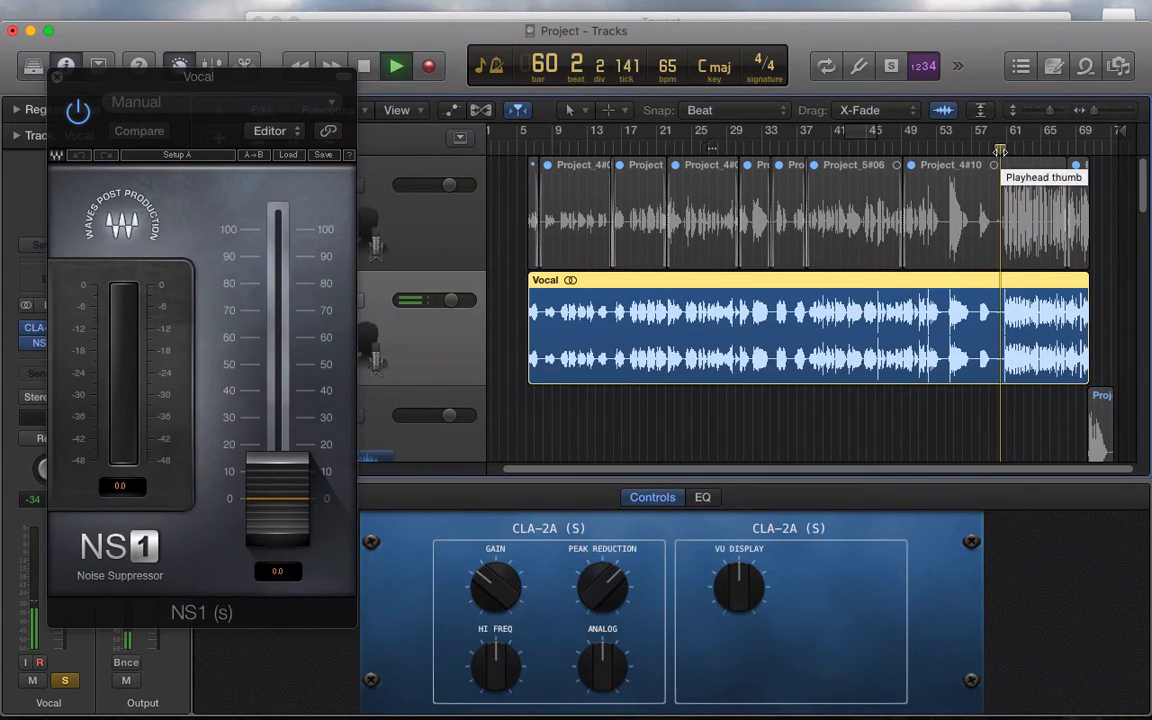
drag(268, 492, 268, 432)
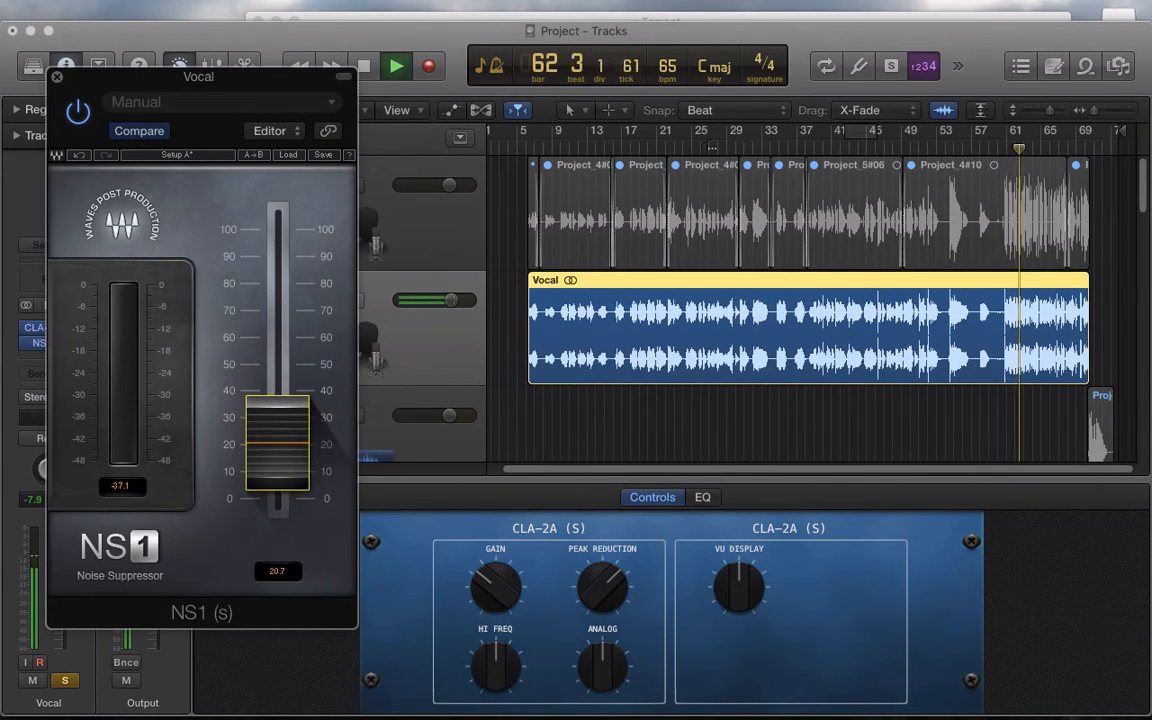
drag(268, 432, 267, 433)
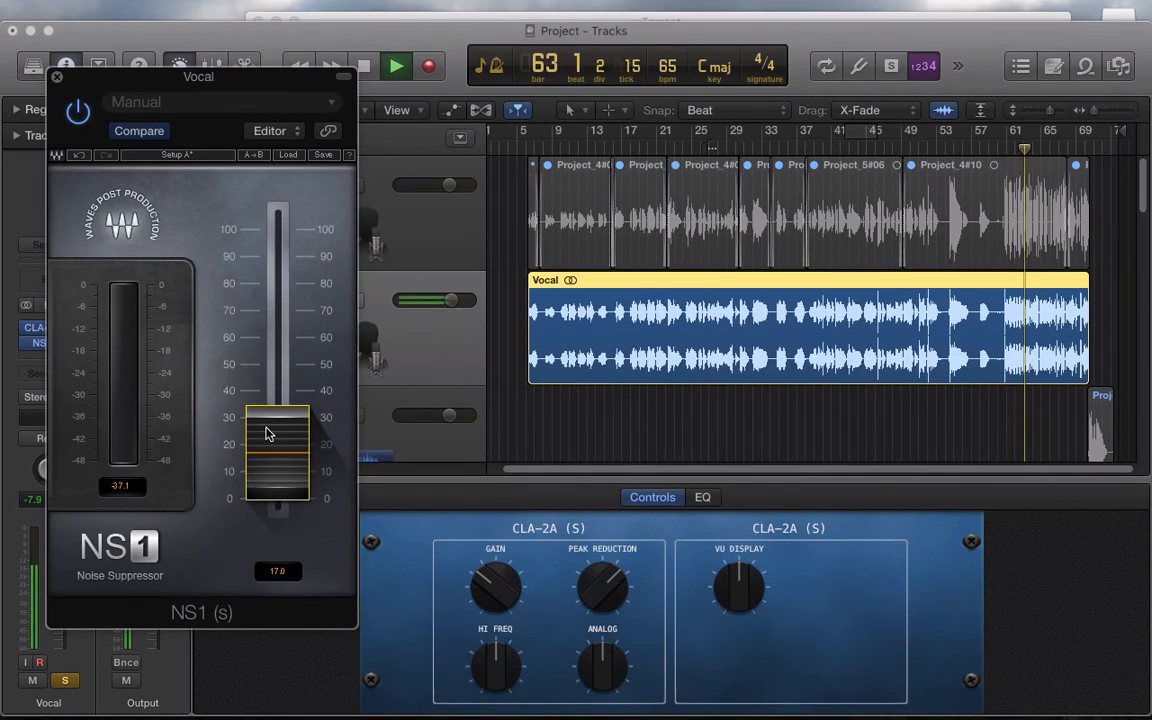
key(space)
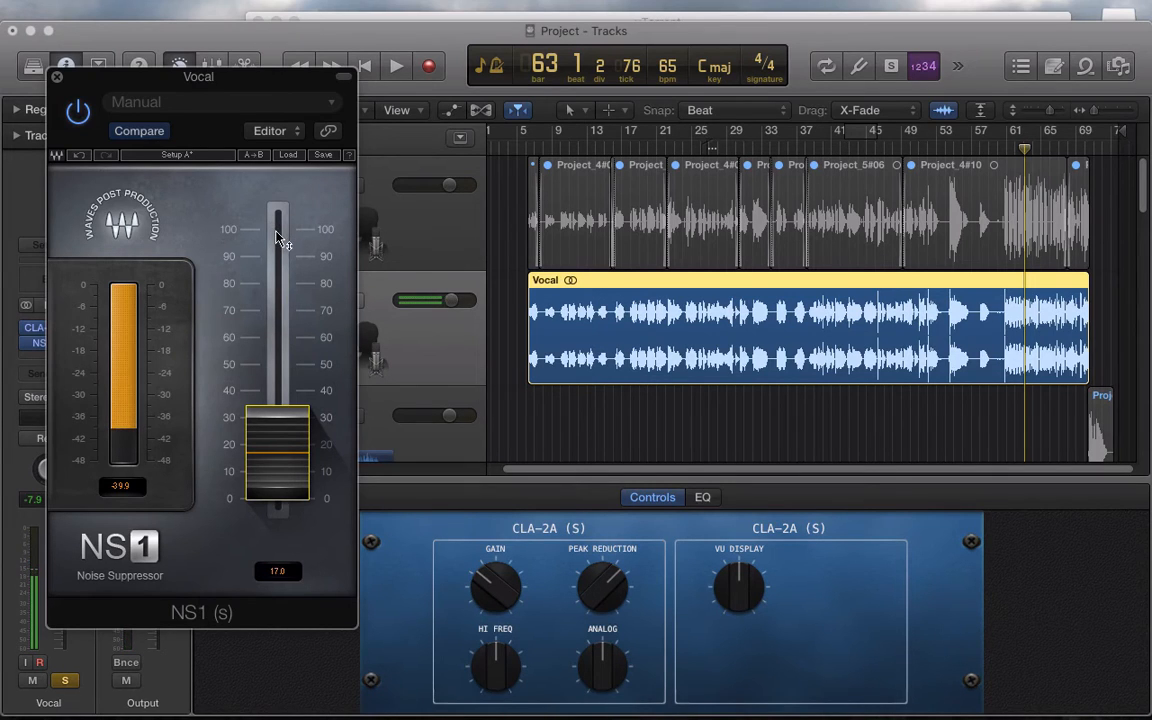
Audition the NS1 suppression at 100 during brief playback, and return it to about 17.
drag(280, 452, 288, 228)
key(space)
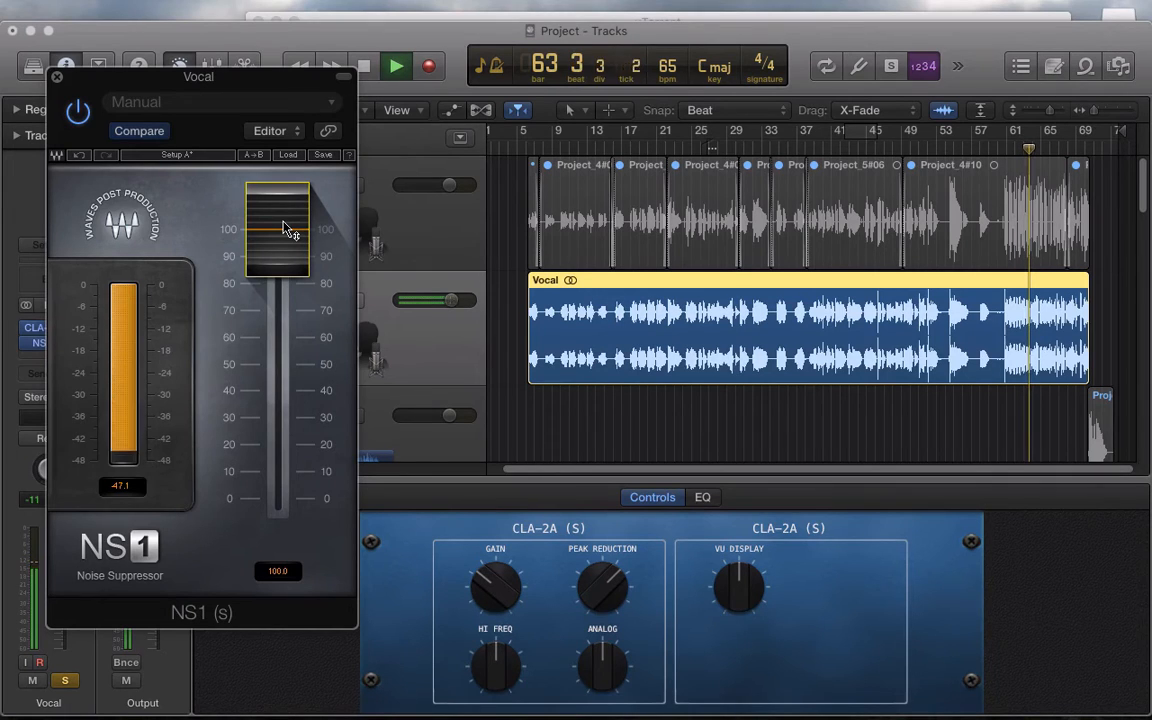
key(space)
drag(280, 232, 280, 451)
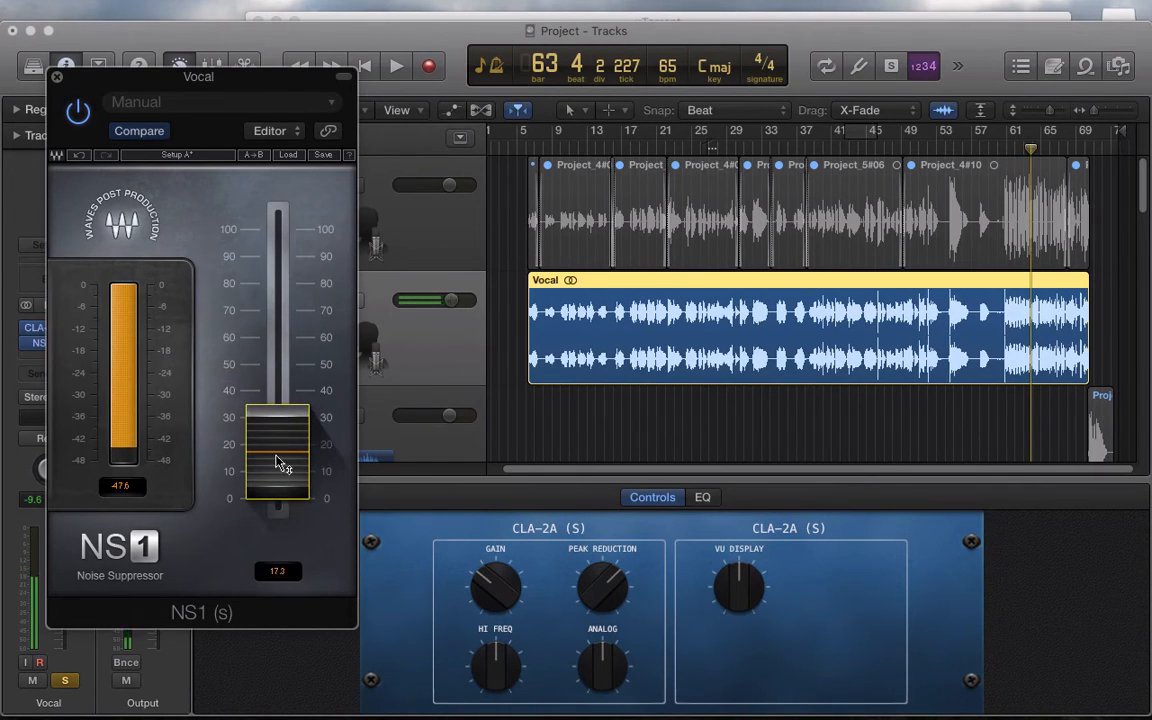
While playing the closing section, set the NS1 suppression to about 12, stop playback and close the plug-in.
key(space)
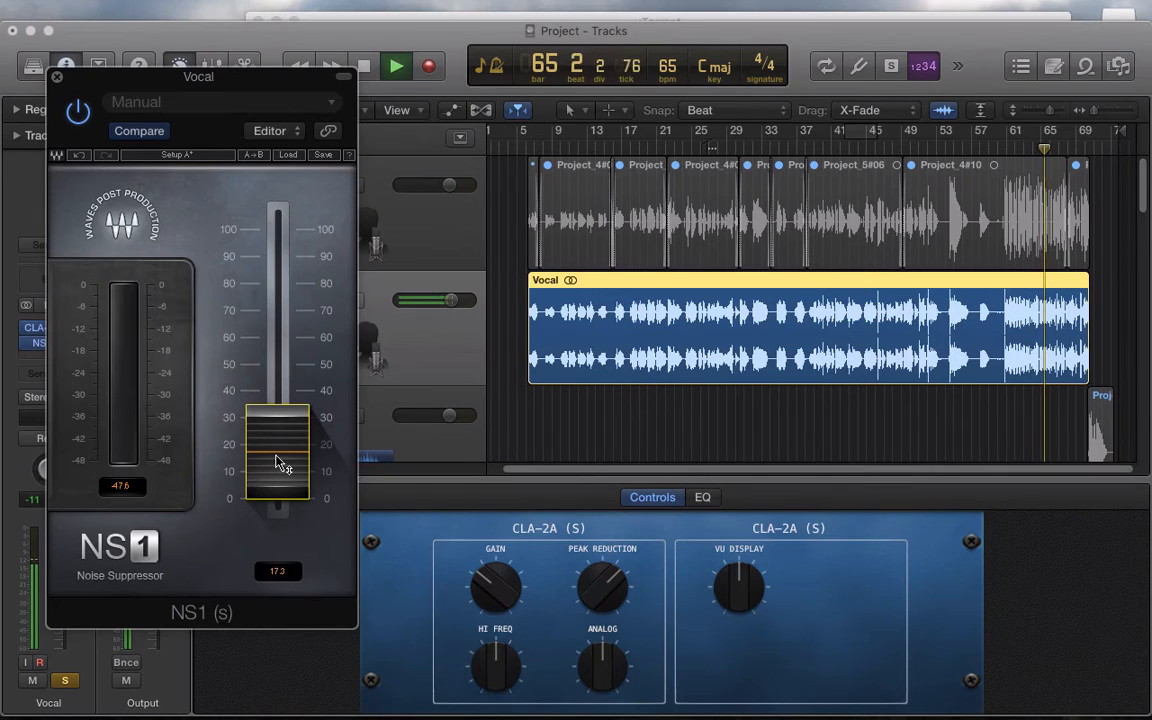
drag(277, 457, 281, 474)
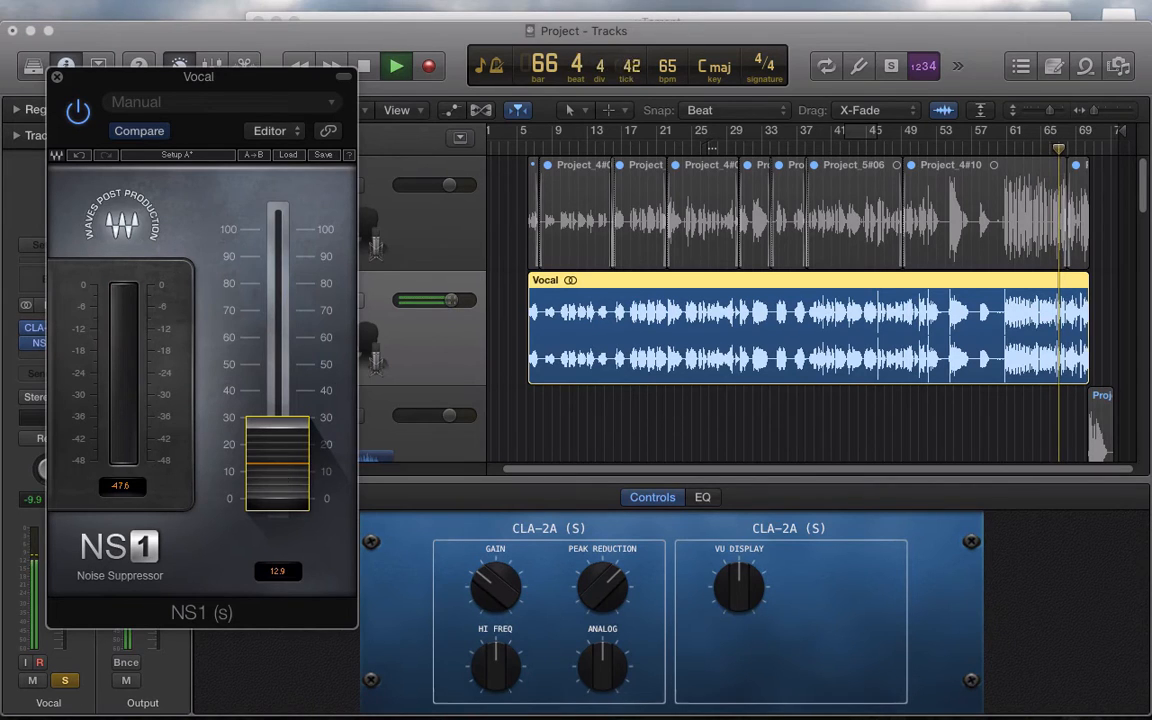
drag(281, 474, 282, 477)
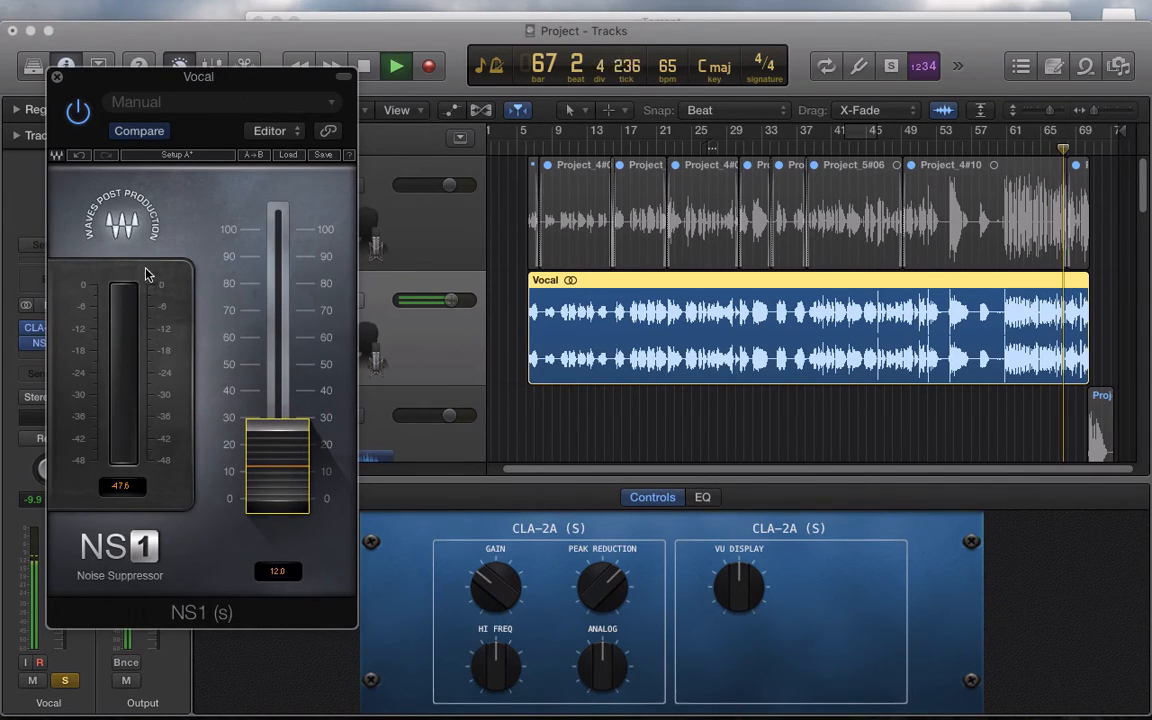
key(space)
click(57, 77)
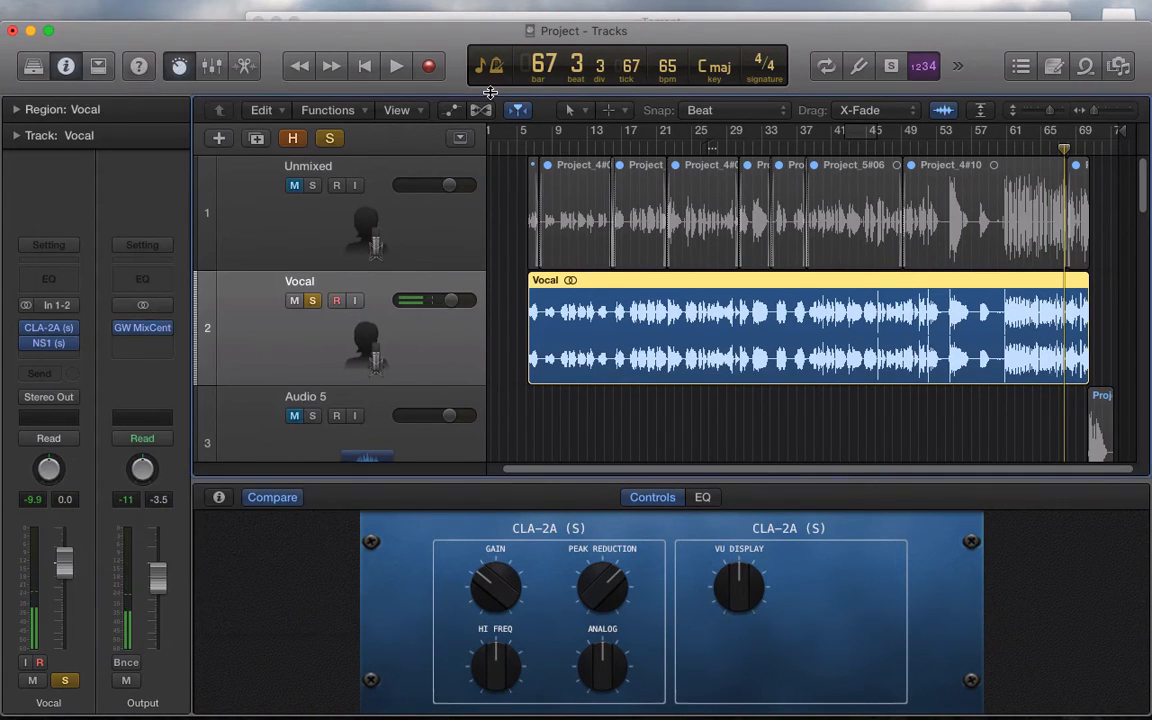
Insert FabFilter Pro-Q 2 ahead of the CLA-2A on the Vocal track and place its window clear of the later regions.
click(68, 327)
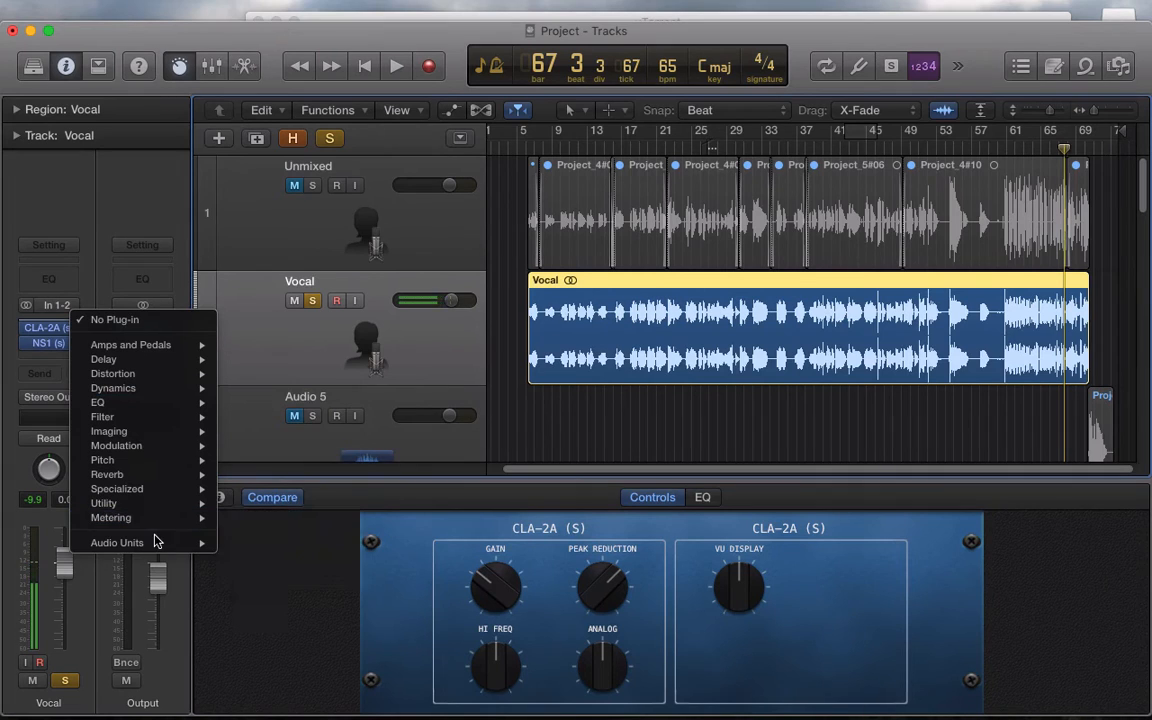
mouse_move(155, 542)
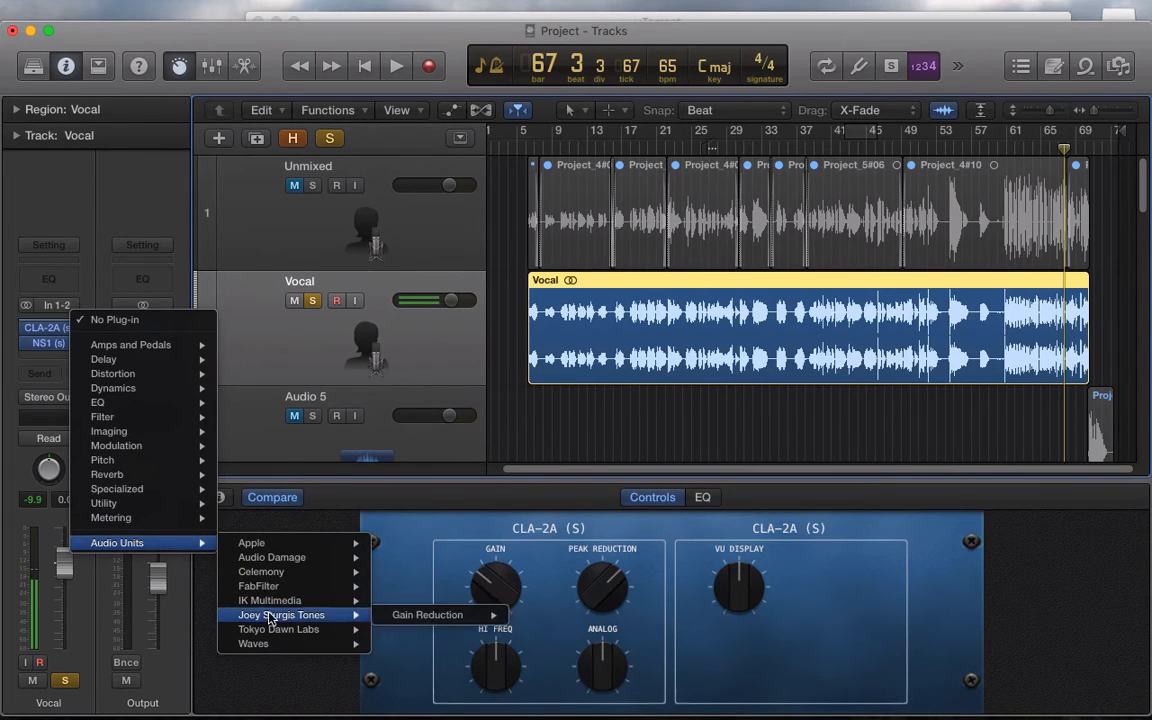
mouse_move(267, 585)
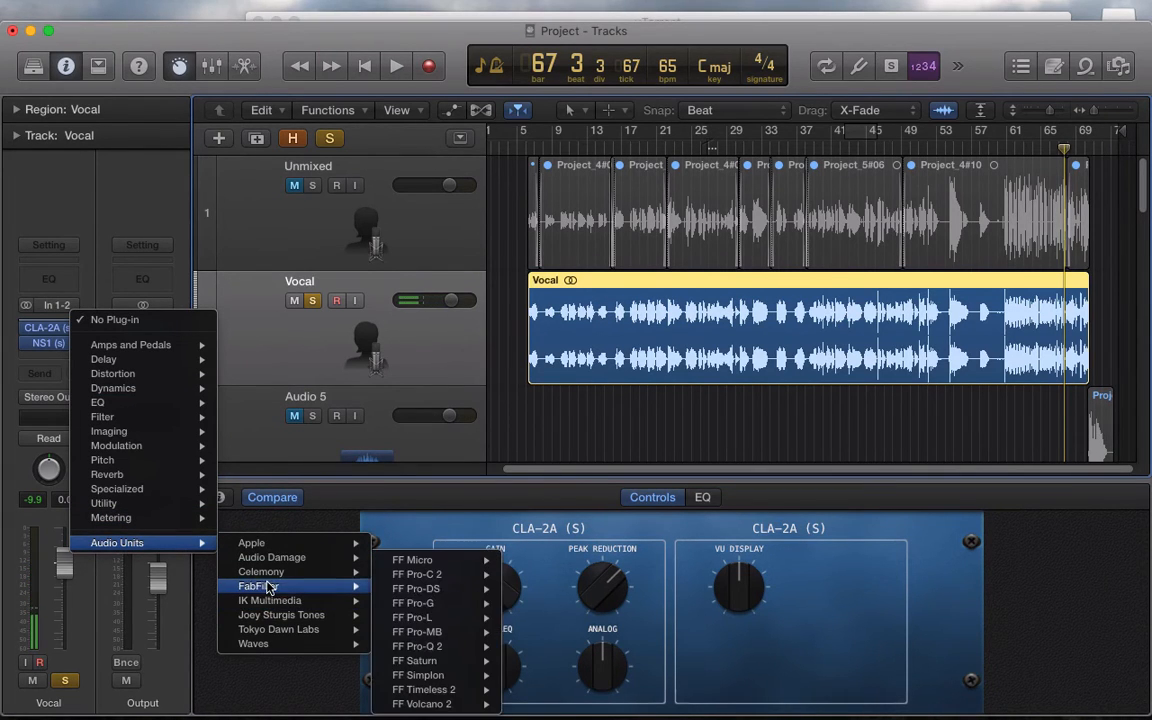
click(441, 648)
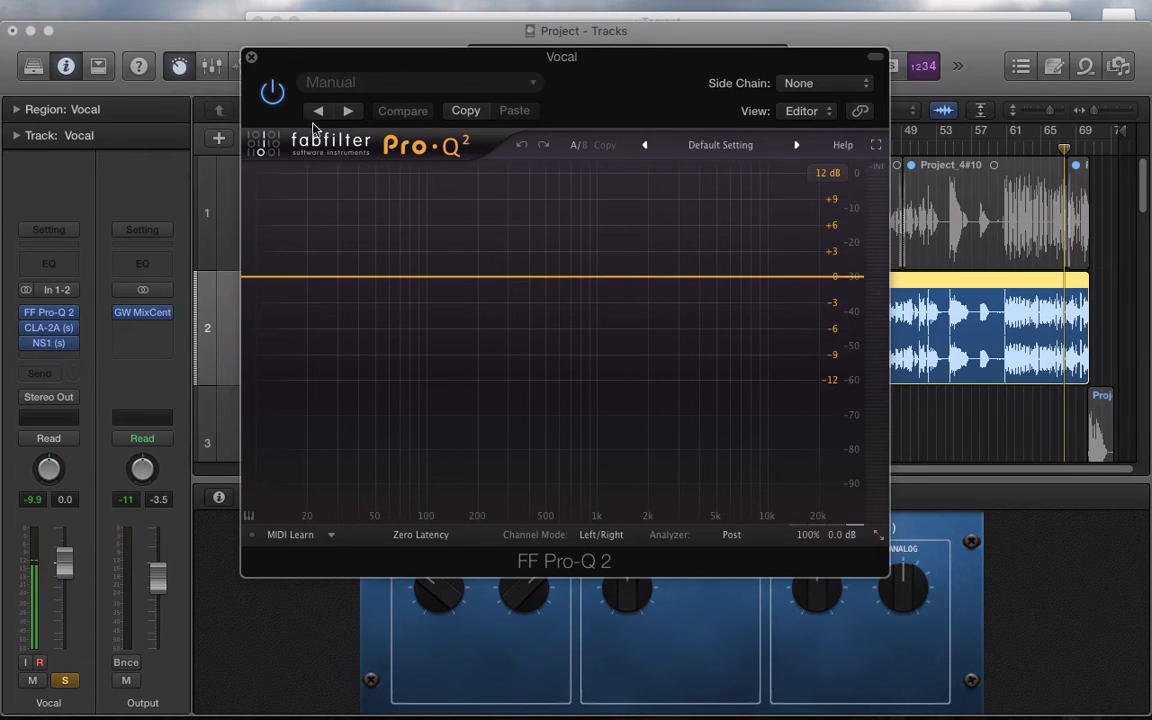
click(731, 146)
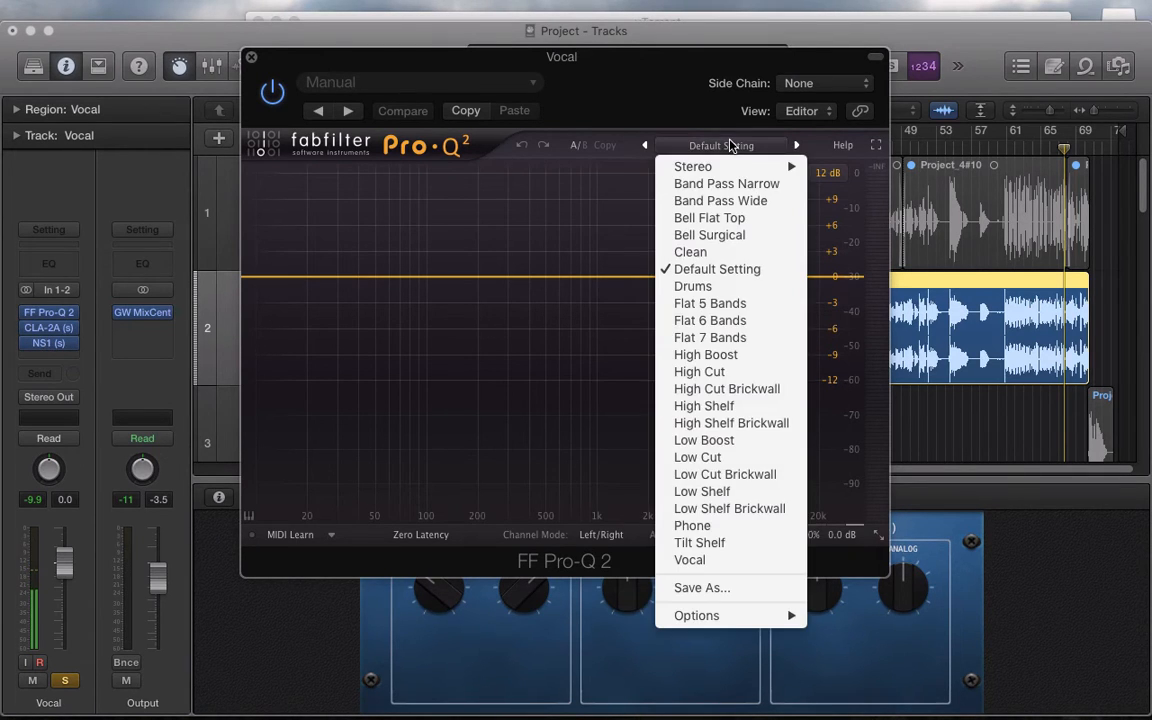
click(669, 95)
drag(669, 95, 602, 84)
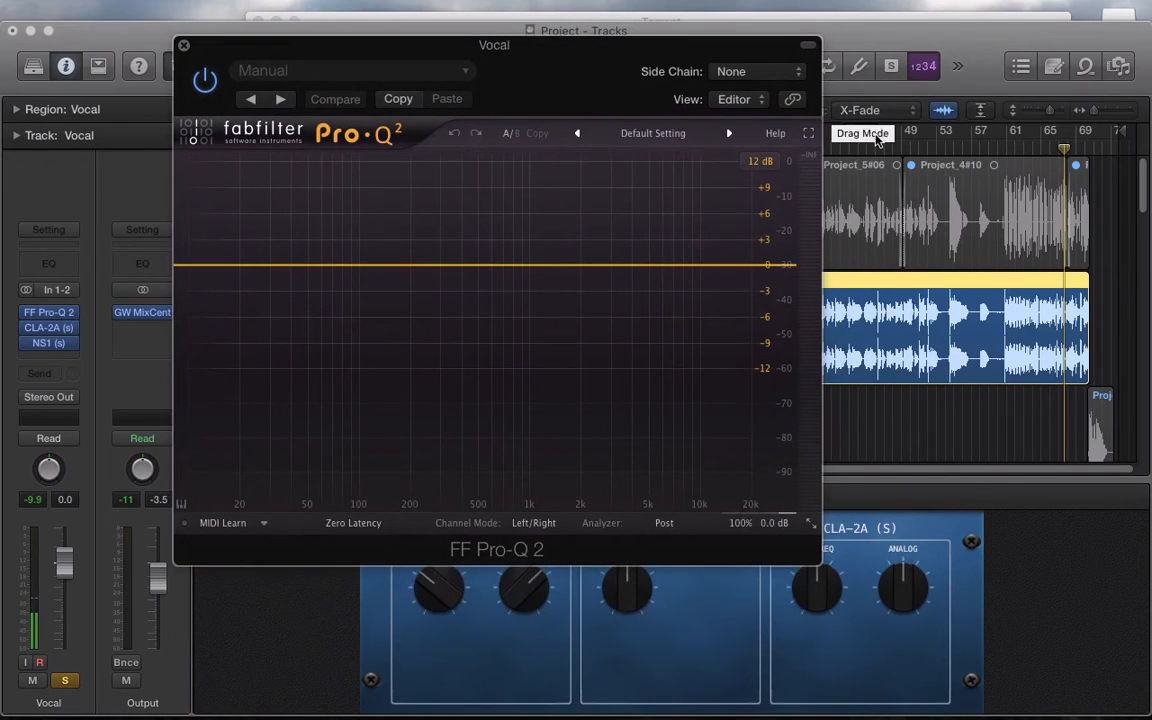
From about bar 42, add a 48 dB/oct Low Cut band to the vocal EQ with its cutoff slightly above 100 Hz.
click(845, 145)
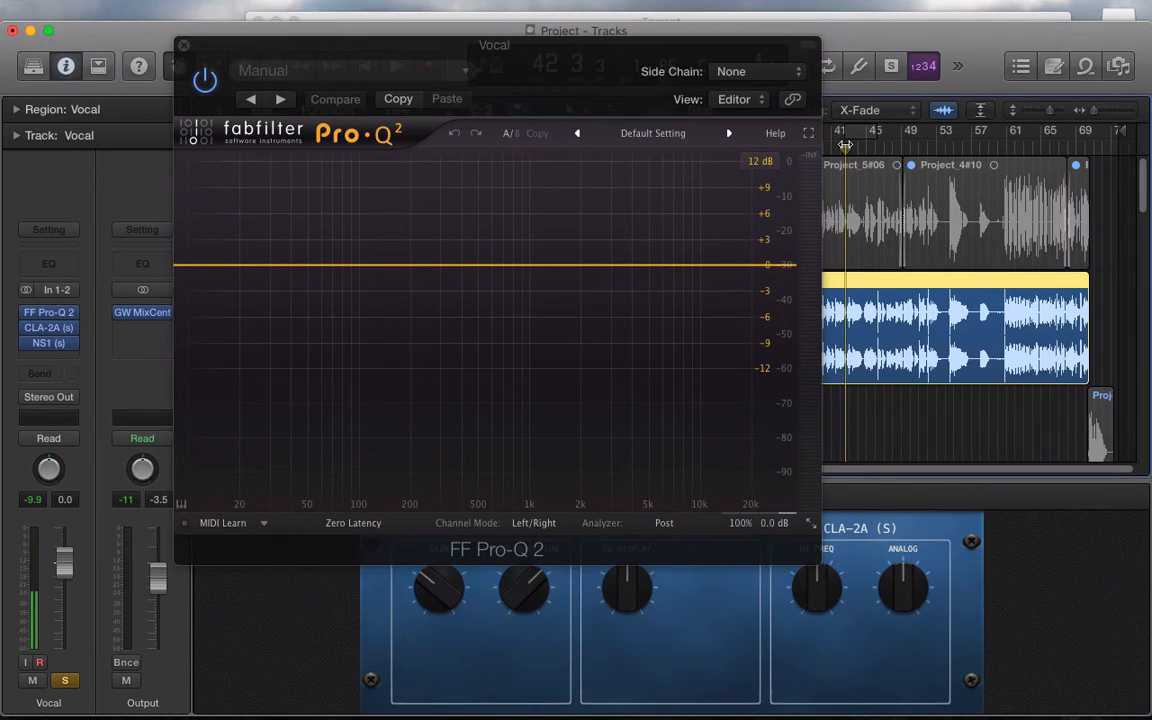
click(331, 268)
drag(344, 273, 361, 267)
click(233, 436)
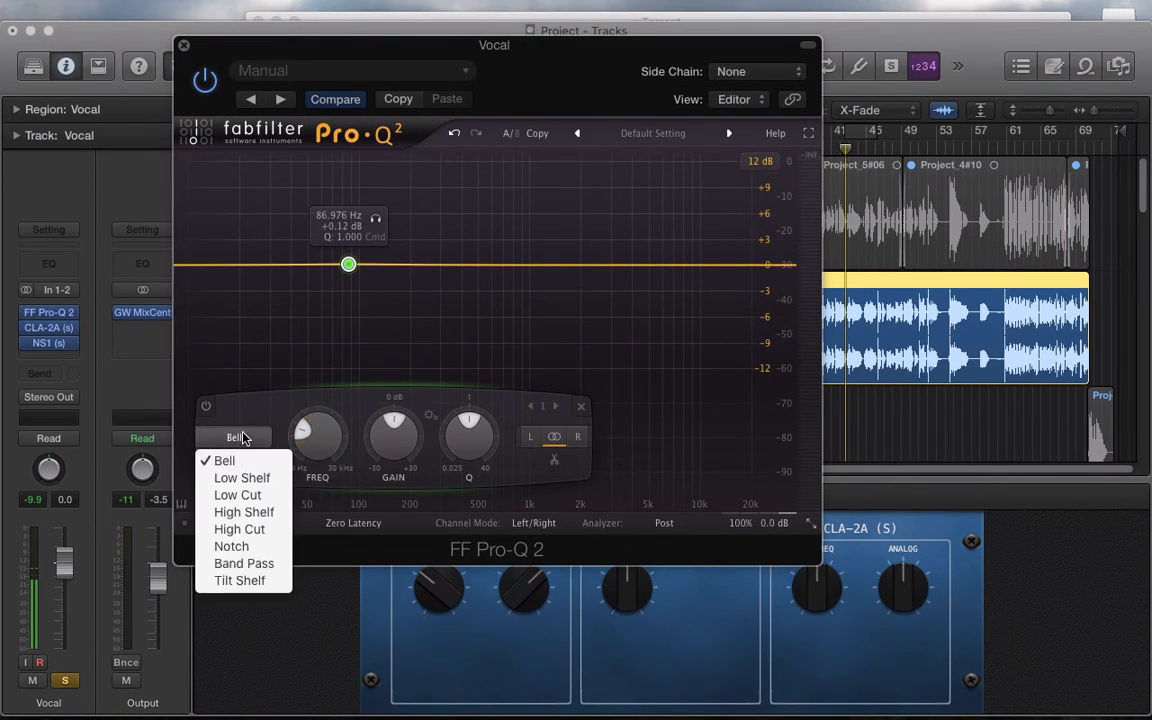
click(259, 498)
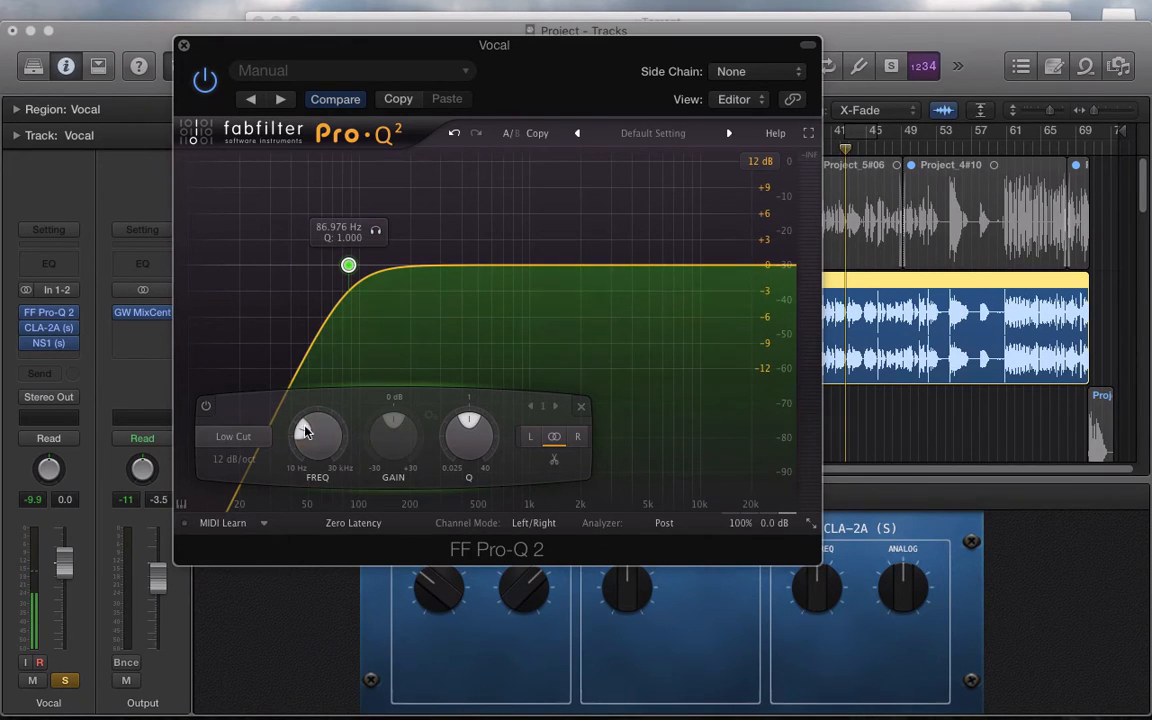
click(236, 459)
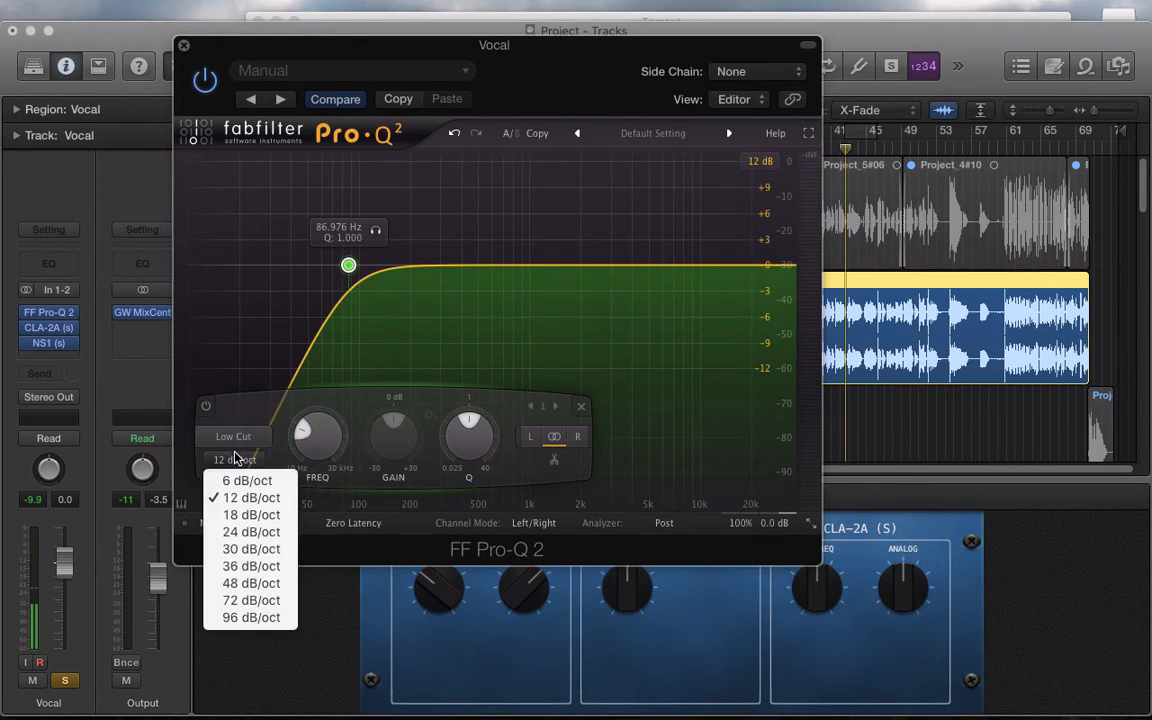
click(247, 583)
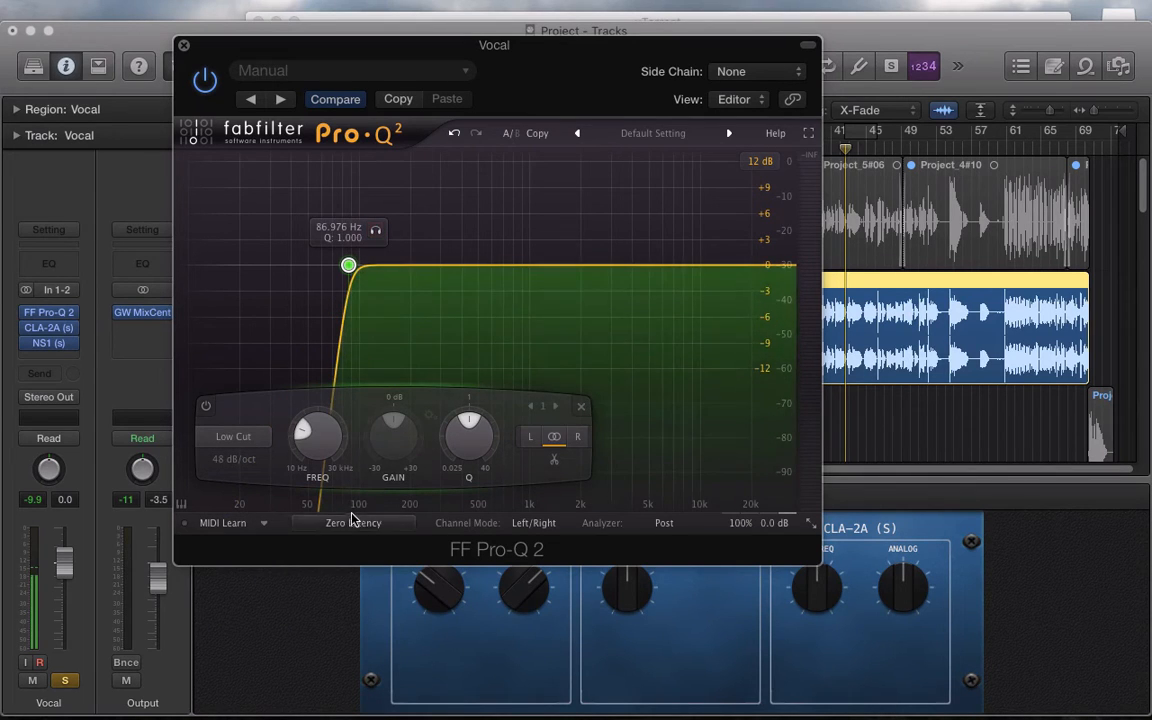
drag(376, 231, 405, 241)
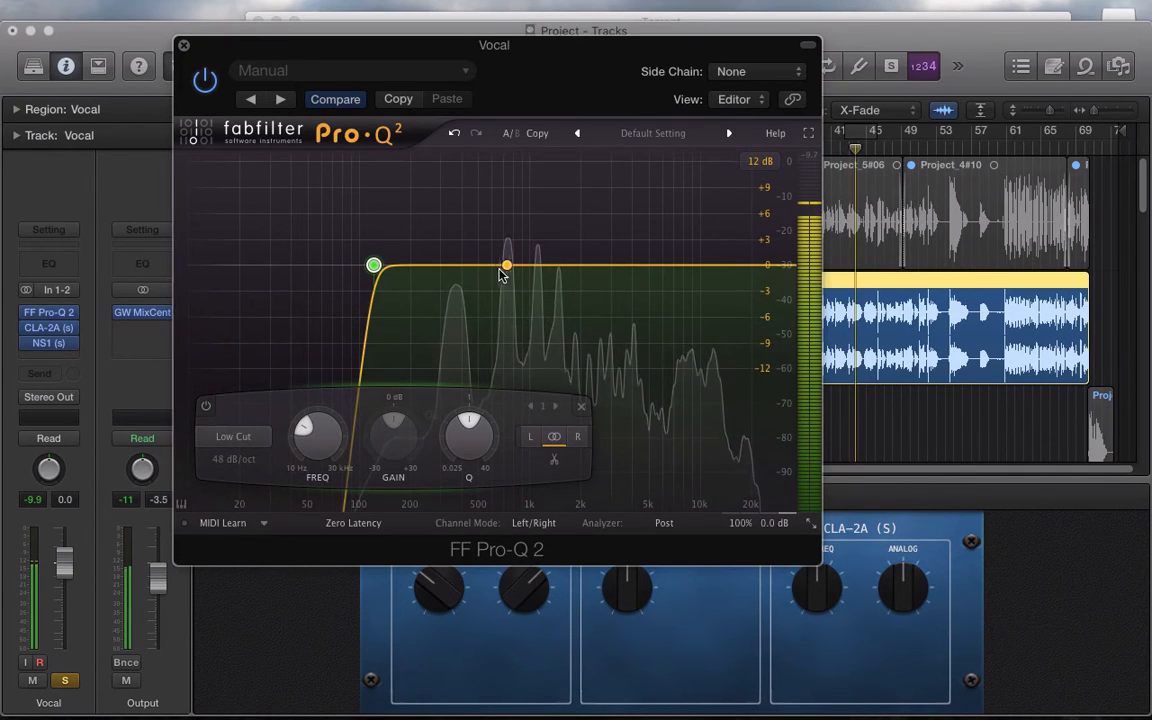
During playback, add a bell cut of nearly 6 dB just below 2 kHz and a bell boost of about 2 dB near 8.5 kHz.
drag(606, 276, 606, 304)
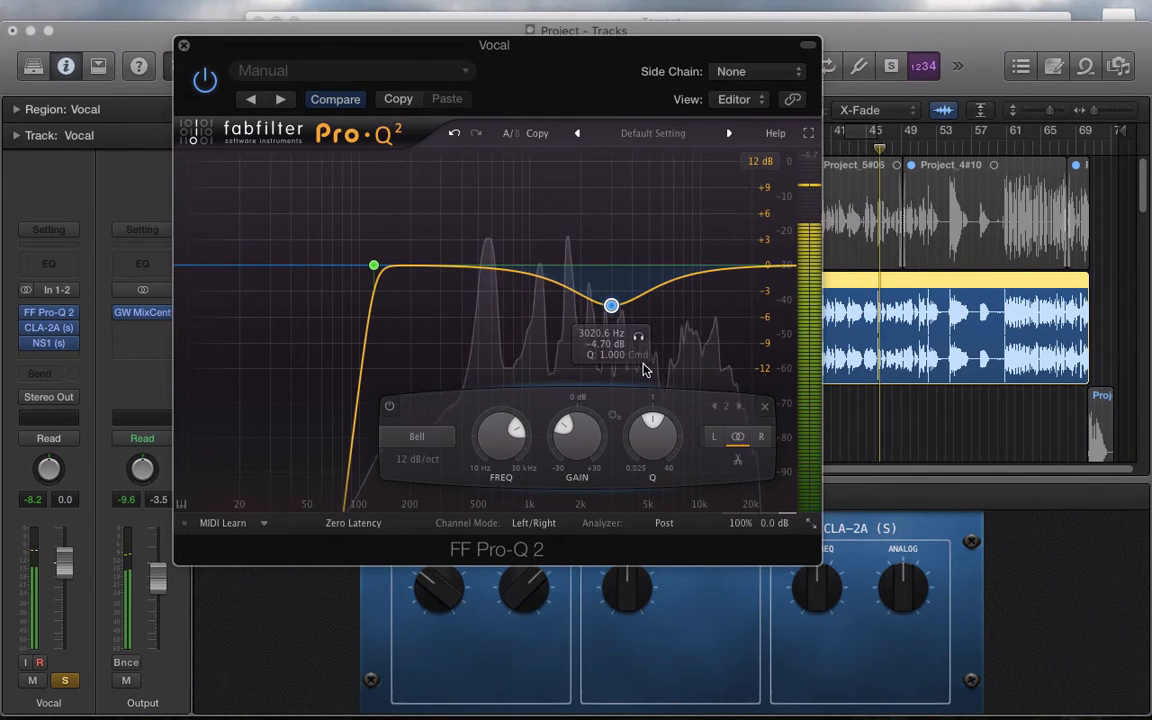
drag(611, 306, 591, 311)
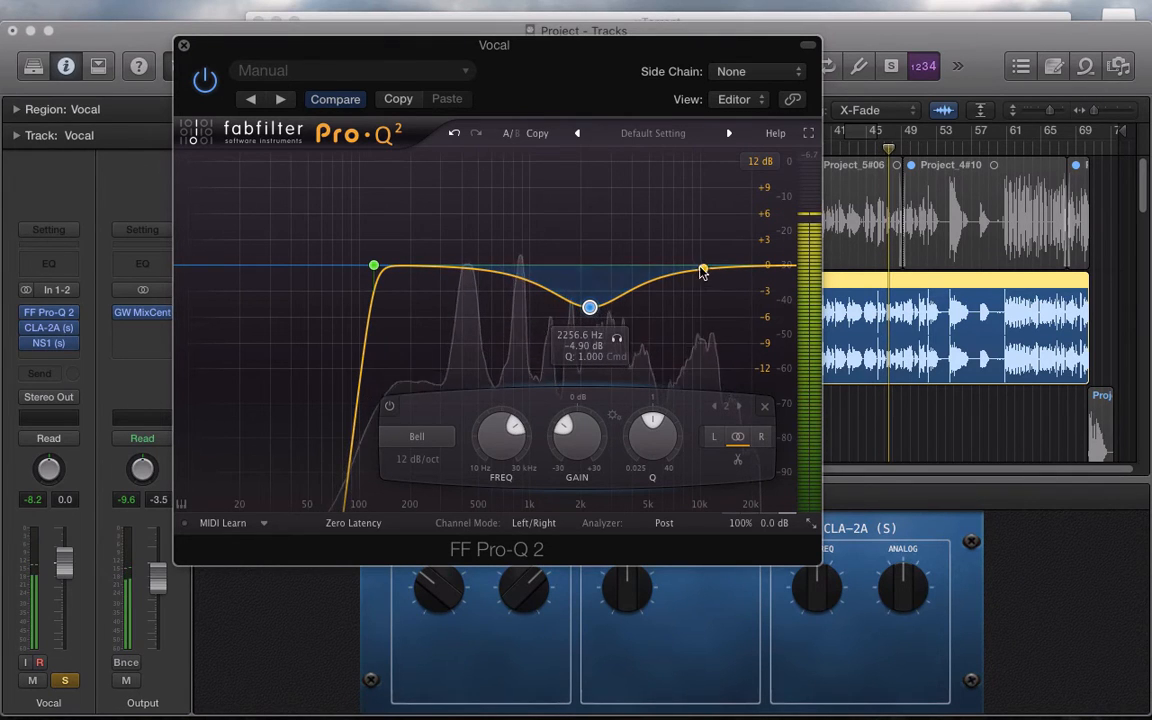
drag(703, 270, 687, 239)
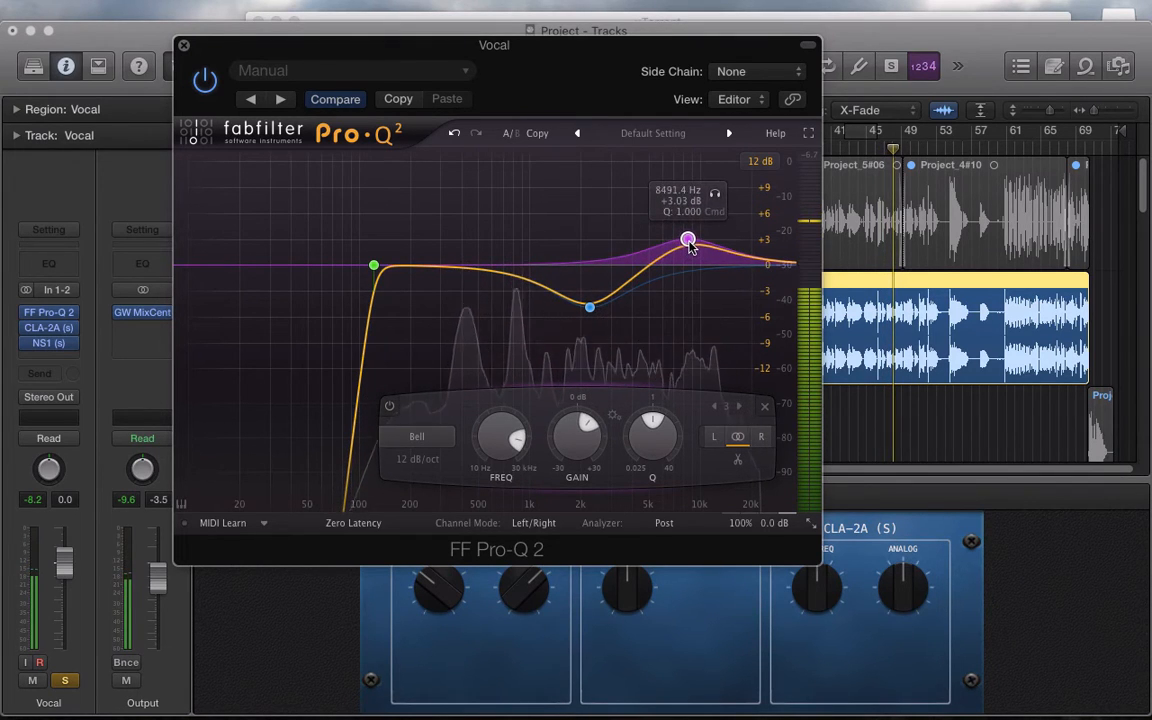
drag(589, 307, 566, 317)
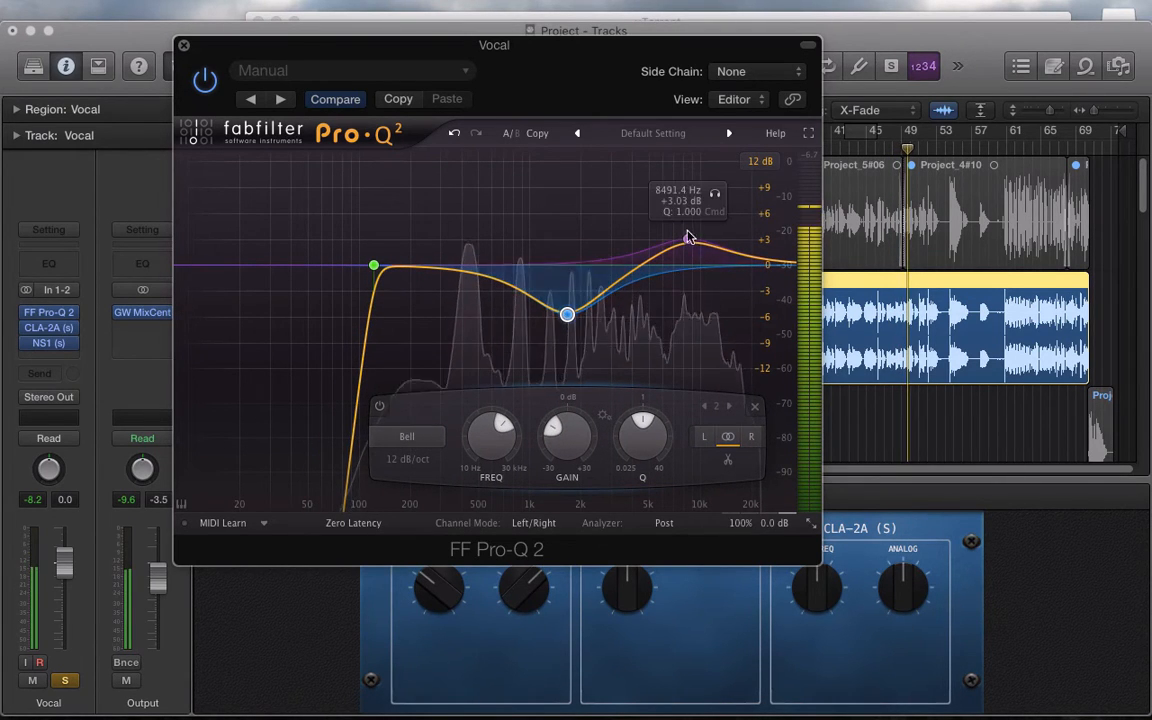
drag(688, 240, 686, 246)
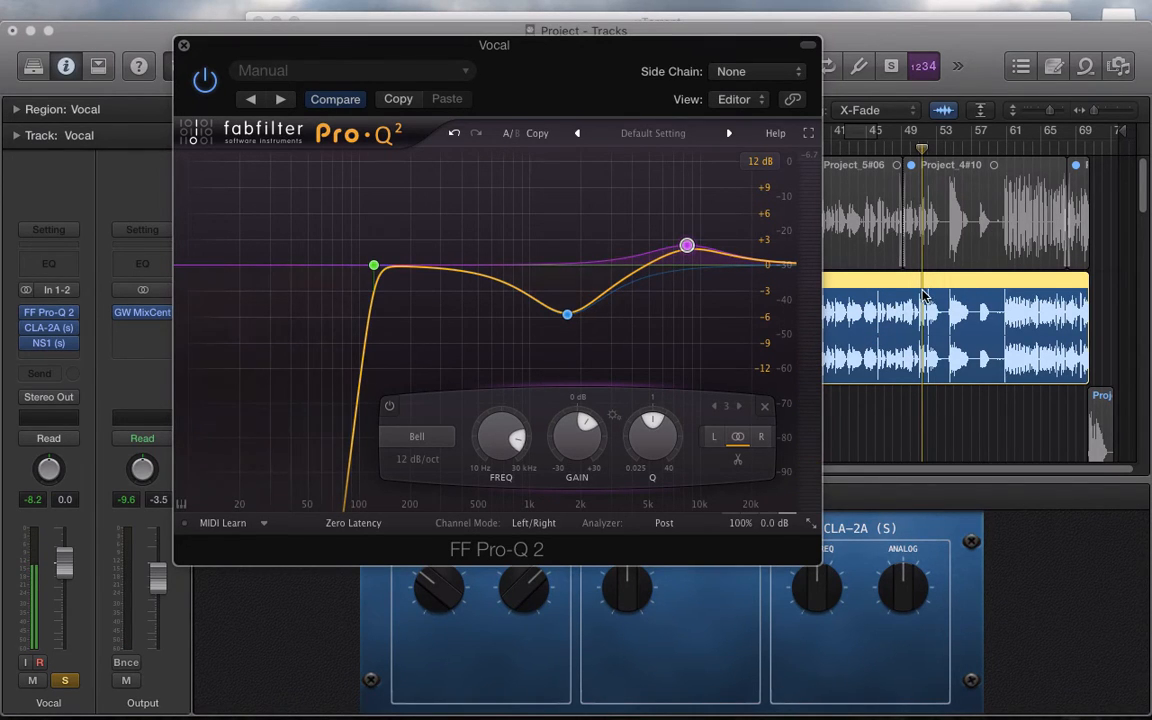
Listen to the equalized vocal from about bar 44 and in the loud section near bar 62, and close Pro-Q 2.
mouse_move(675, 258)
click(867, 150)
key(space)
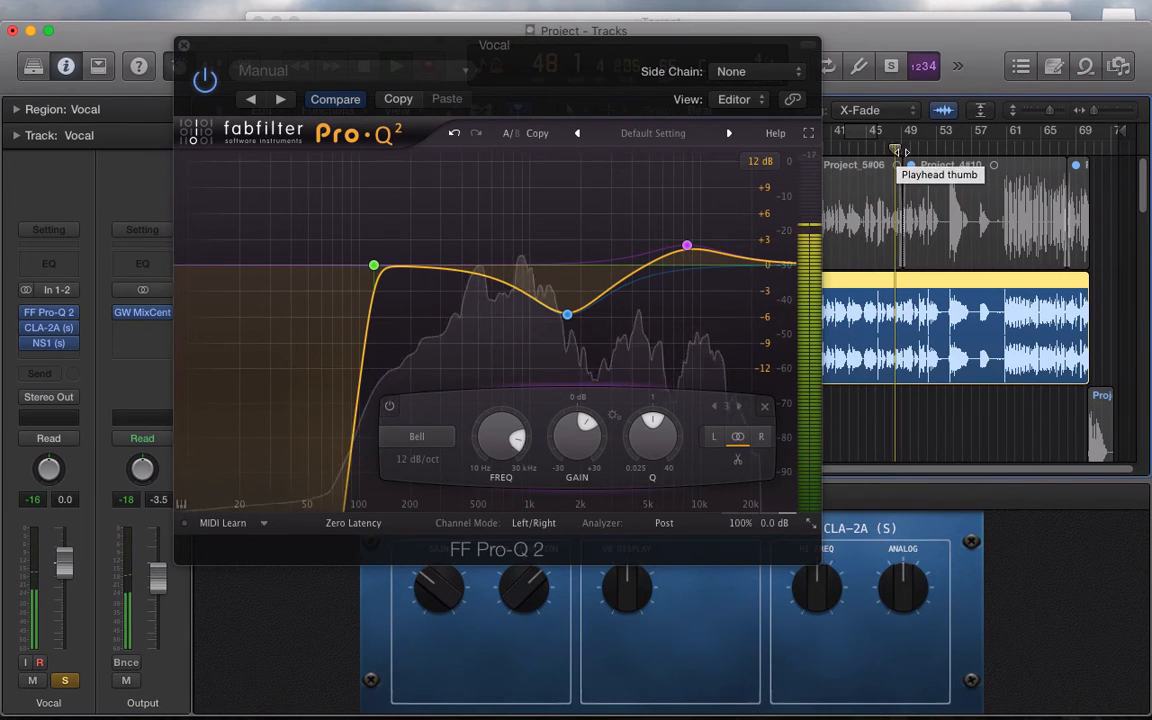
click(1013, 145)
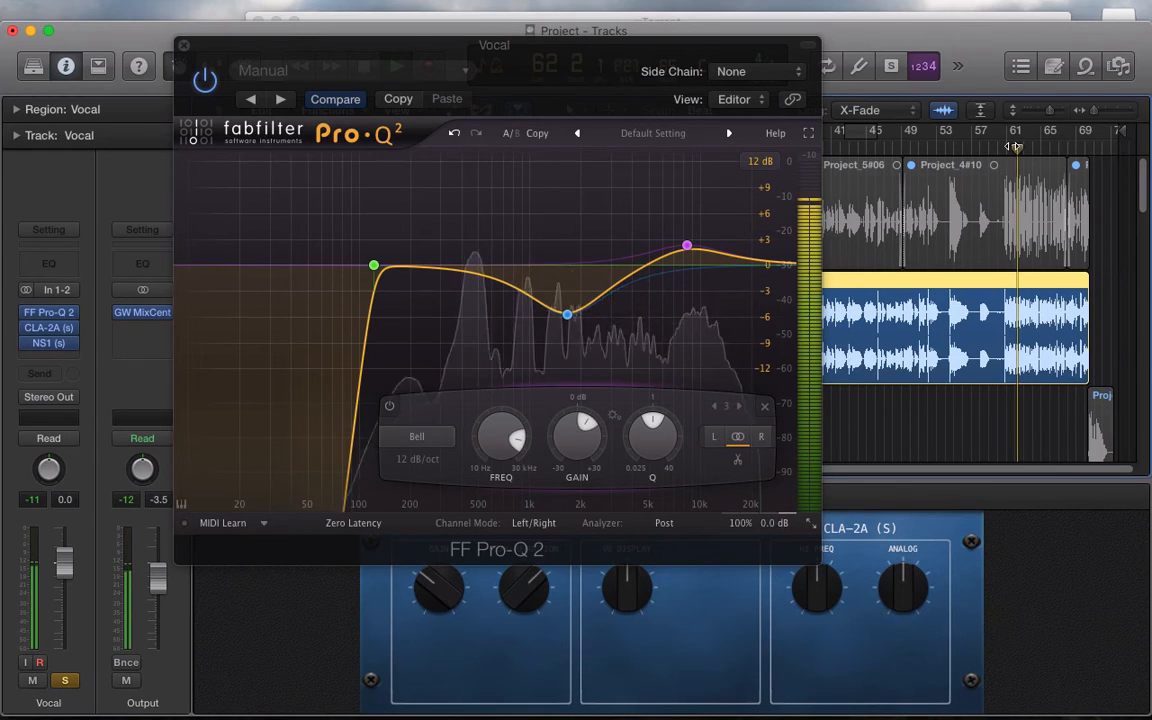
key(space)
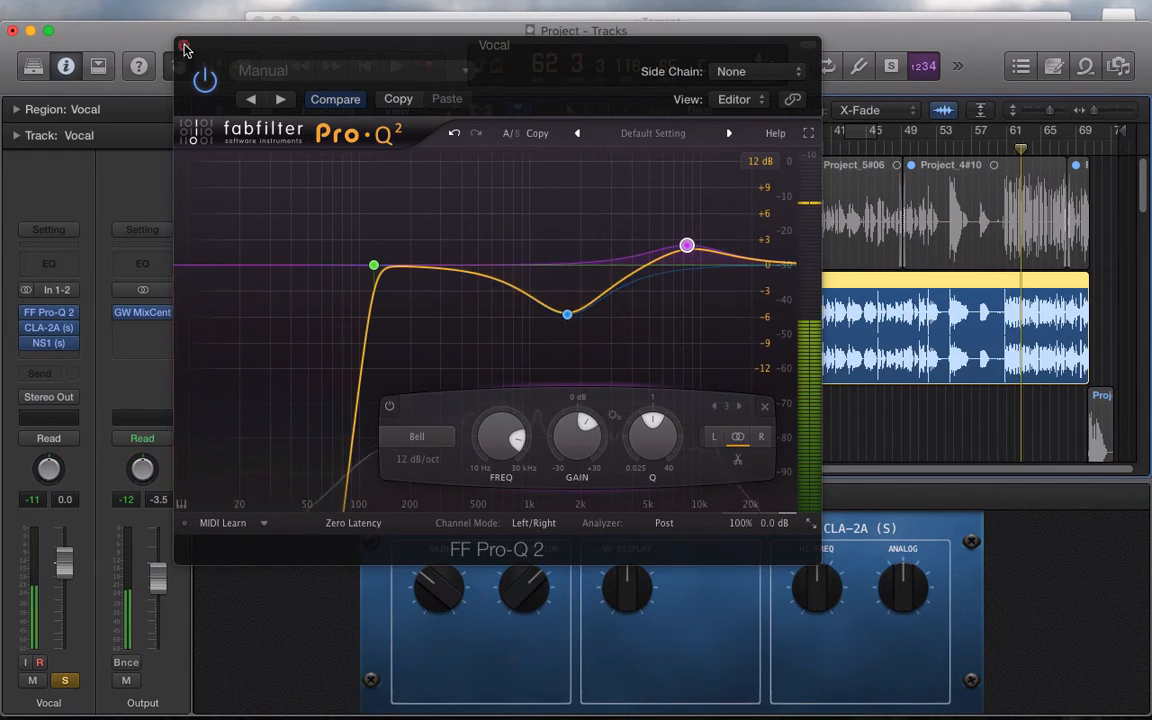
click(184, 45)
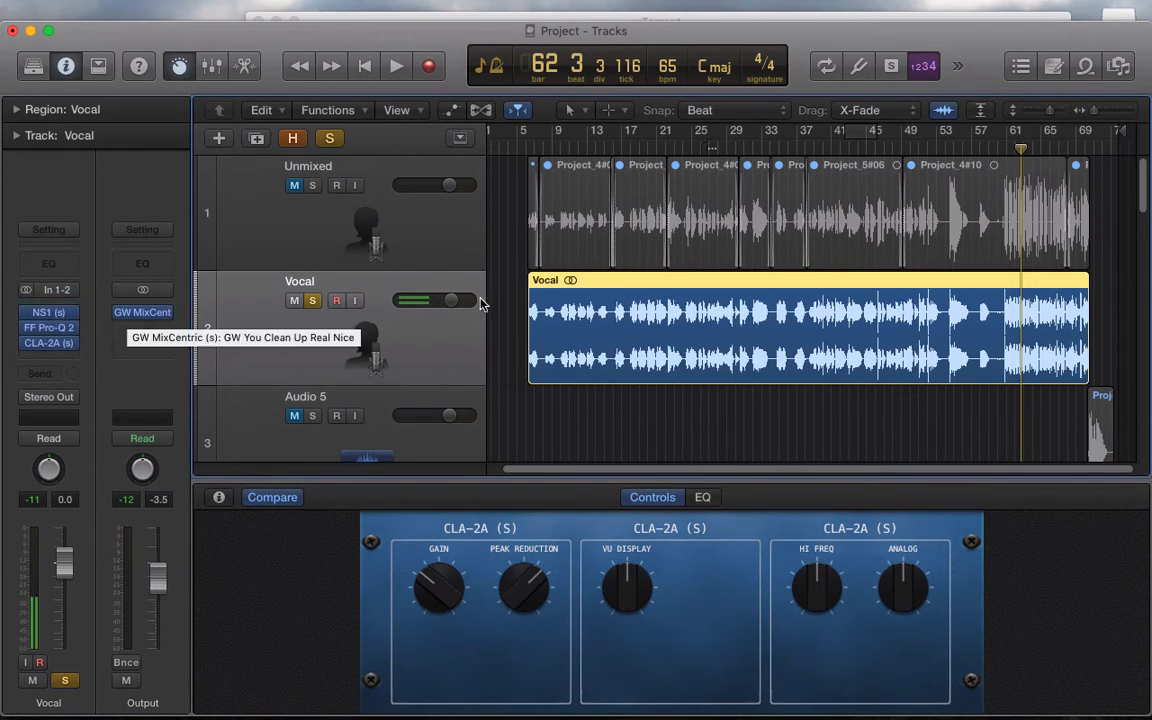
Play the loud vocal section from about bar 62 while checking the NS1 noise suppressor's setting.
key(space)
click(47, 314)
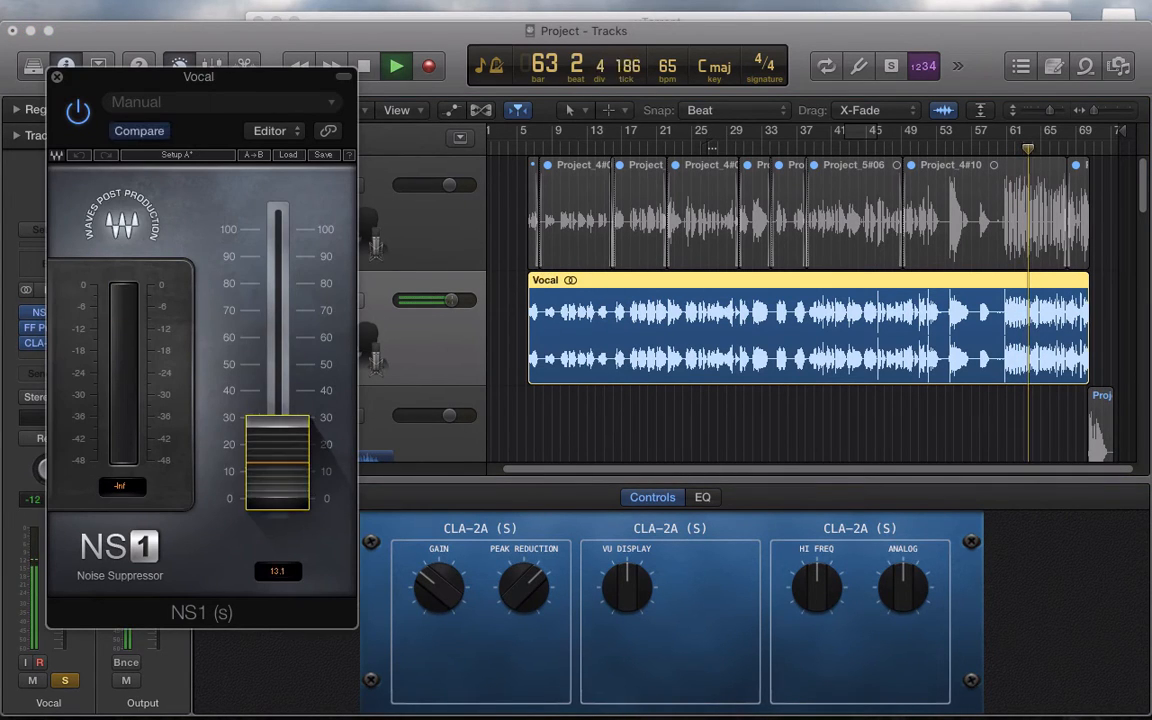
click(57, 77)
key(space)
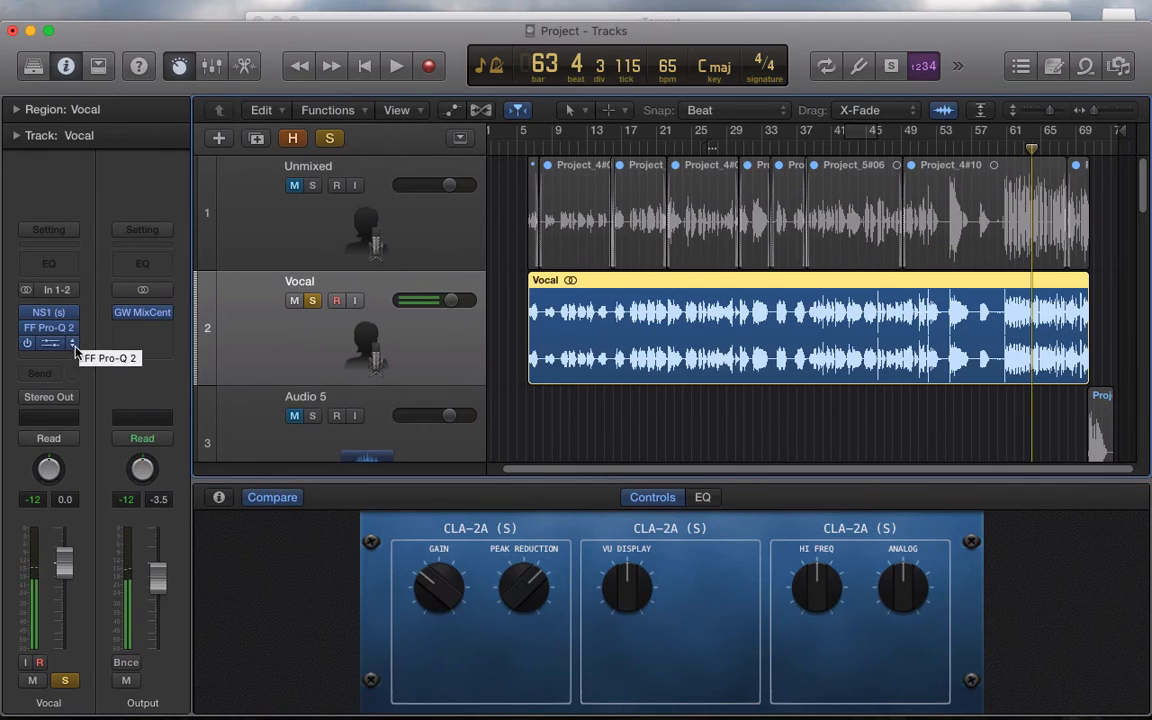
Insert the Waves GW VoiceCentric plug-in after the CLA-2A on the Vocal track and load its GW Lead Vocal preset.
click(70, 342)
mouse_move(118, 540)
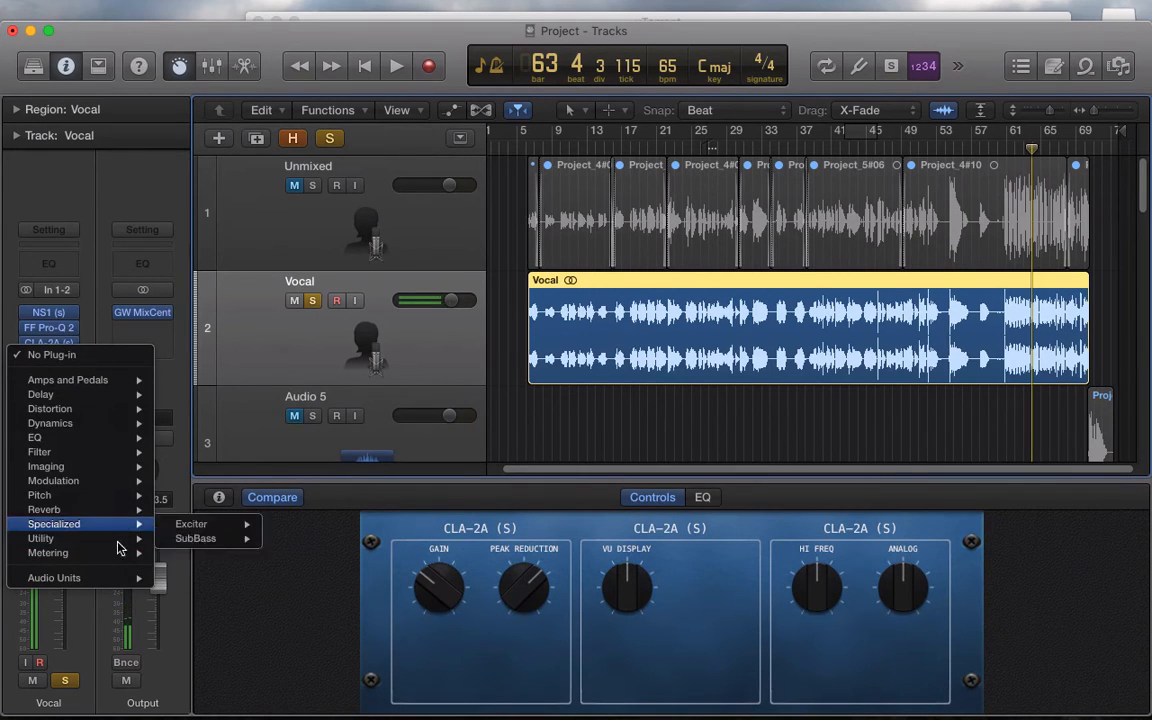
mouse_move(105, 578)
mouse_move(240, 679)
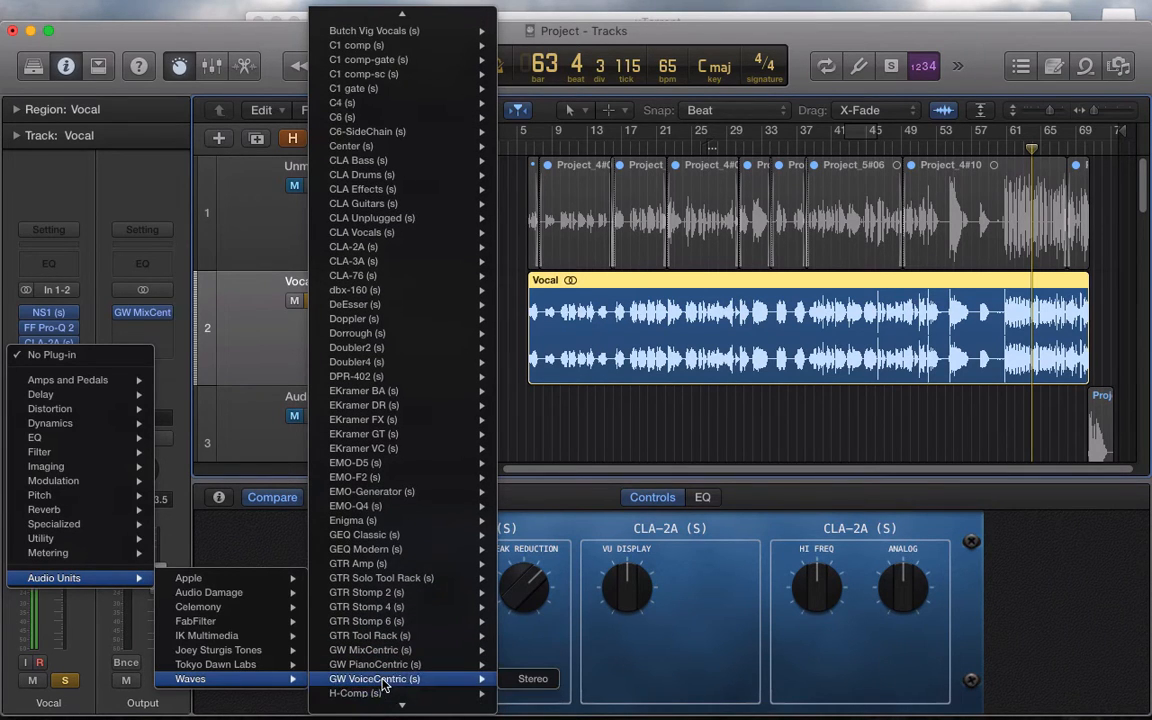
click(381, 680)
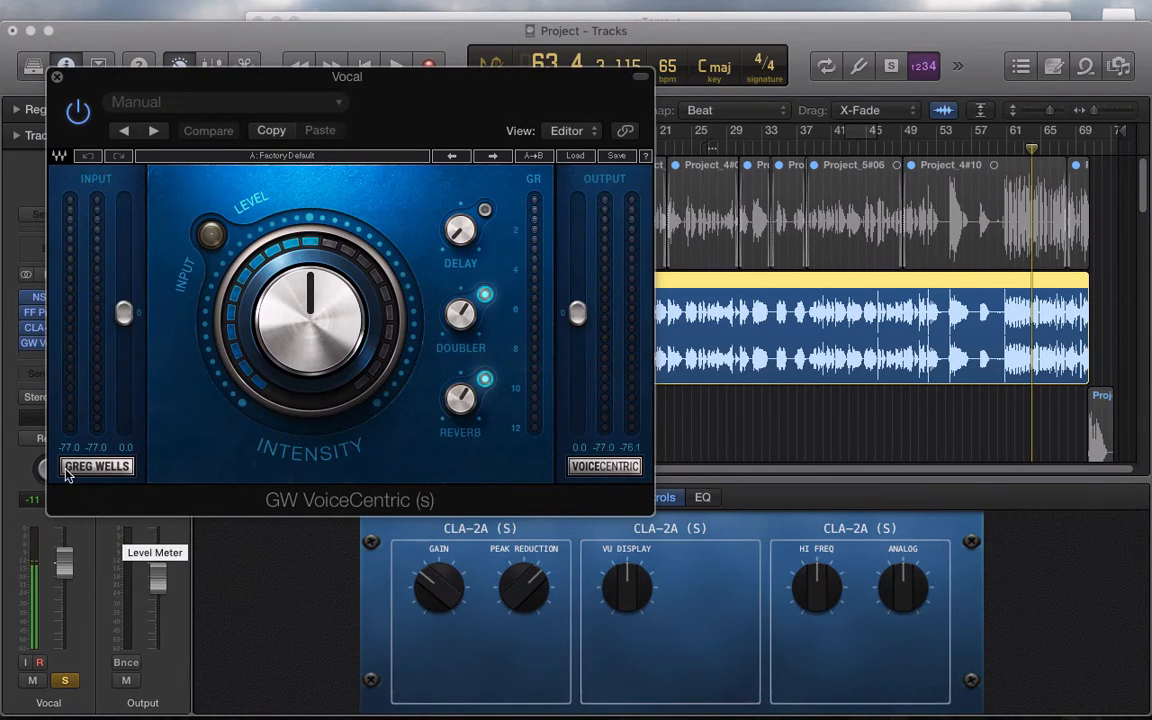
click(575, 156)
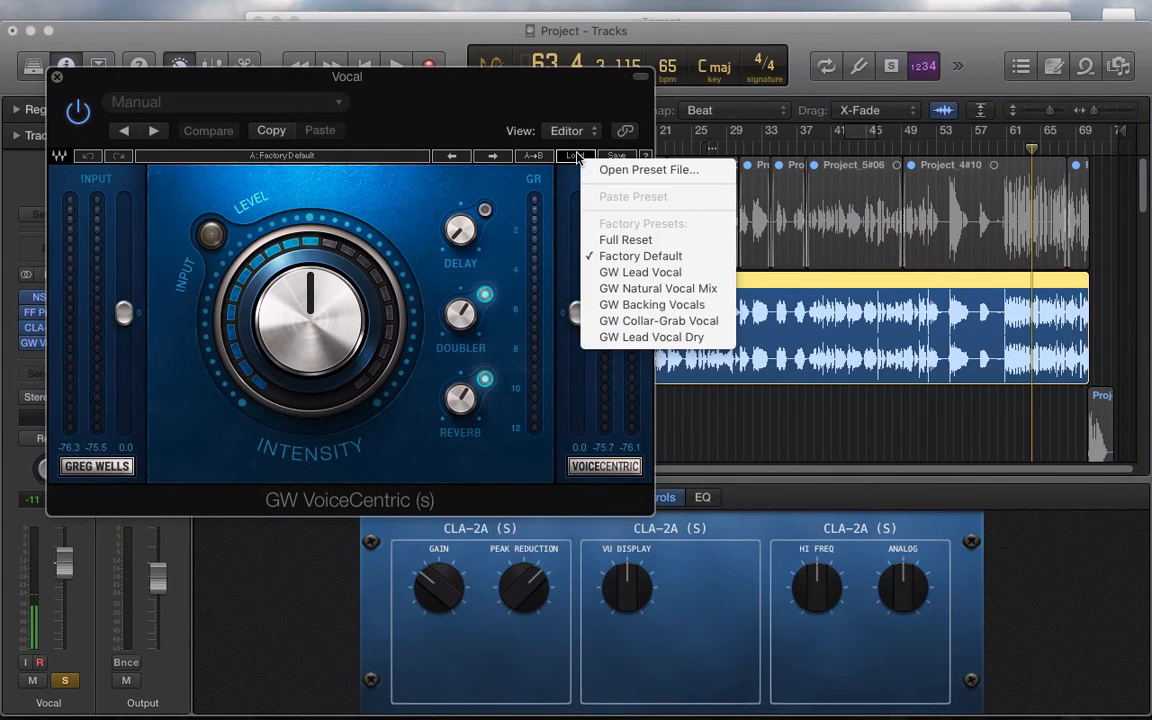
click(653, 274)
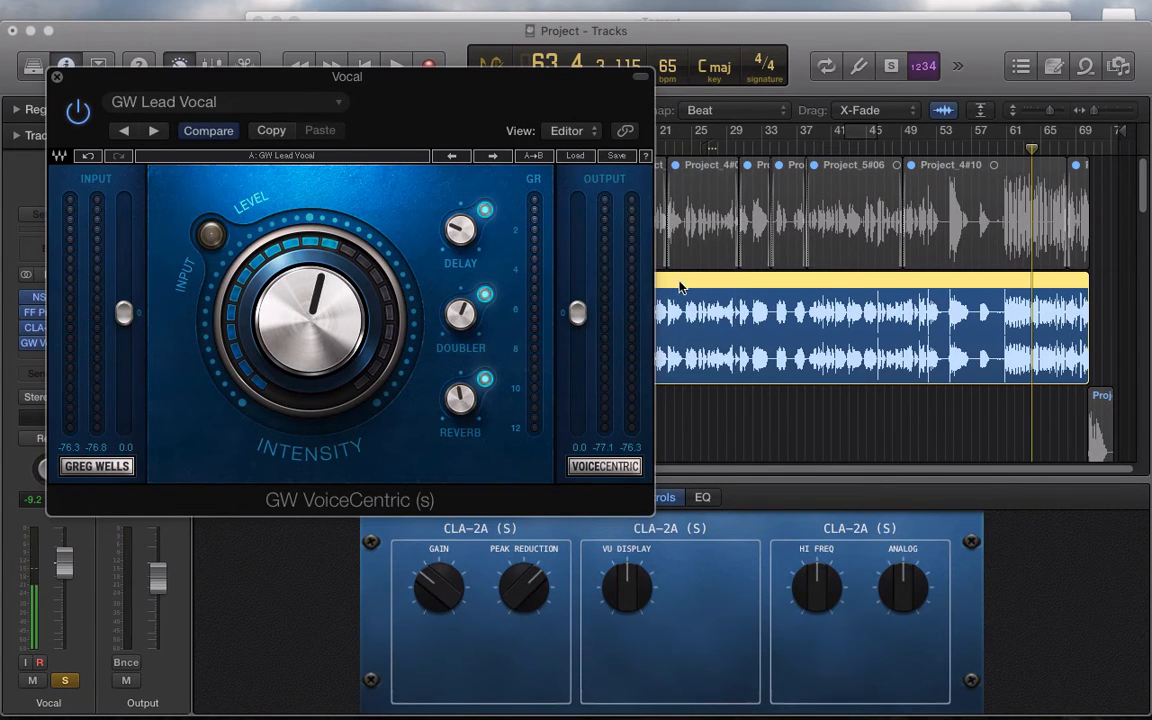
While auditioning from about bar 61, lower VoiceCentric's delay and doubler amounts and set its reverb to -17.9.
click(1014, 149)
key(space)
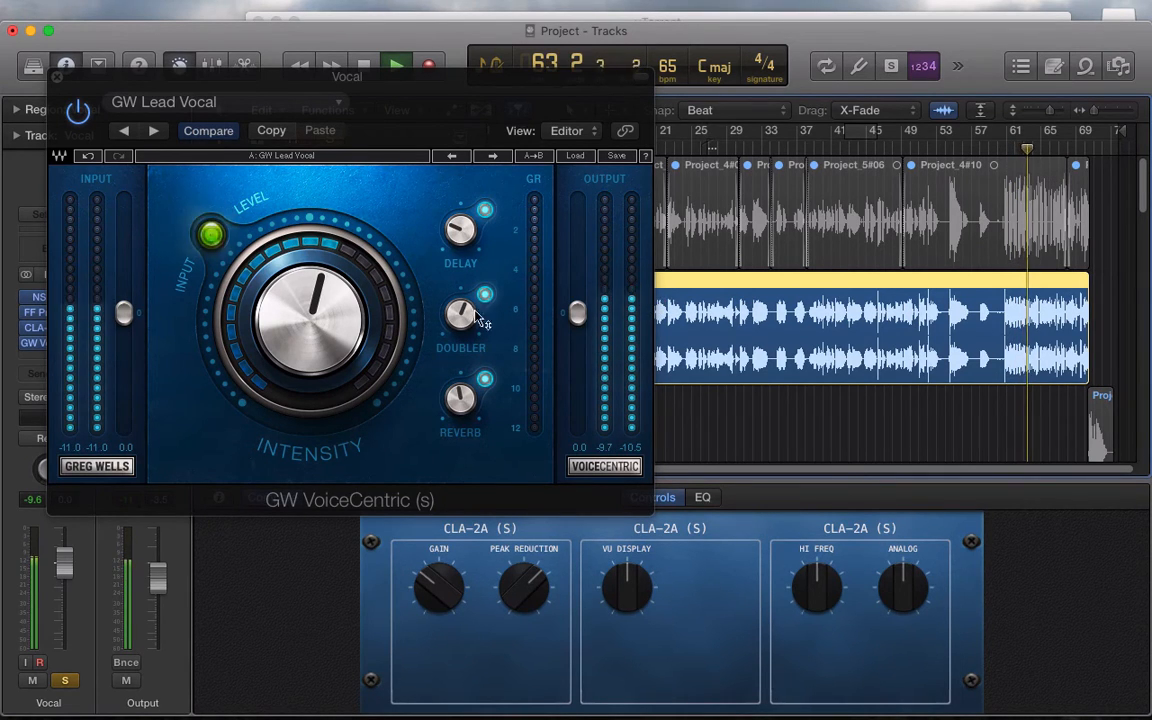
click(463, 236)
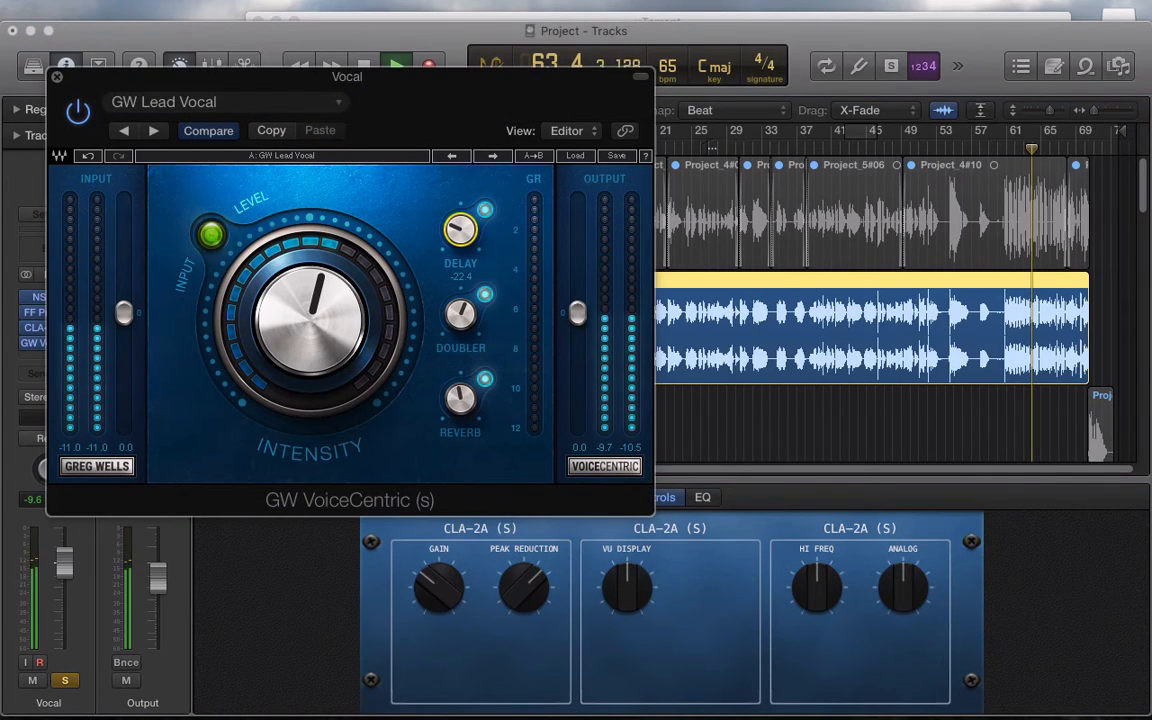
key(space)
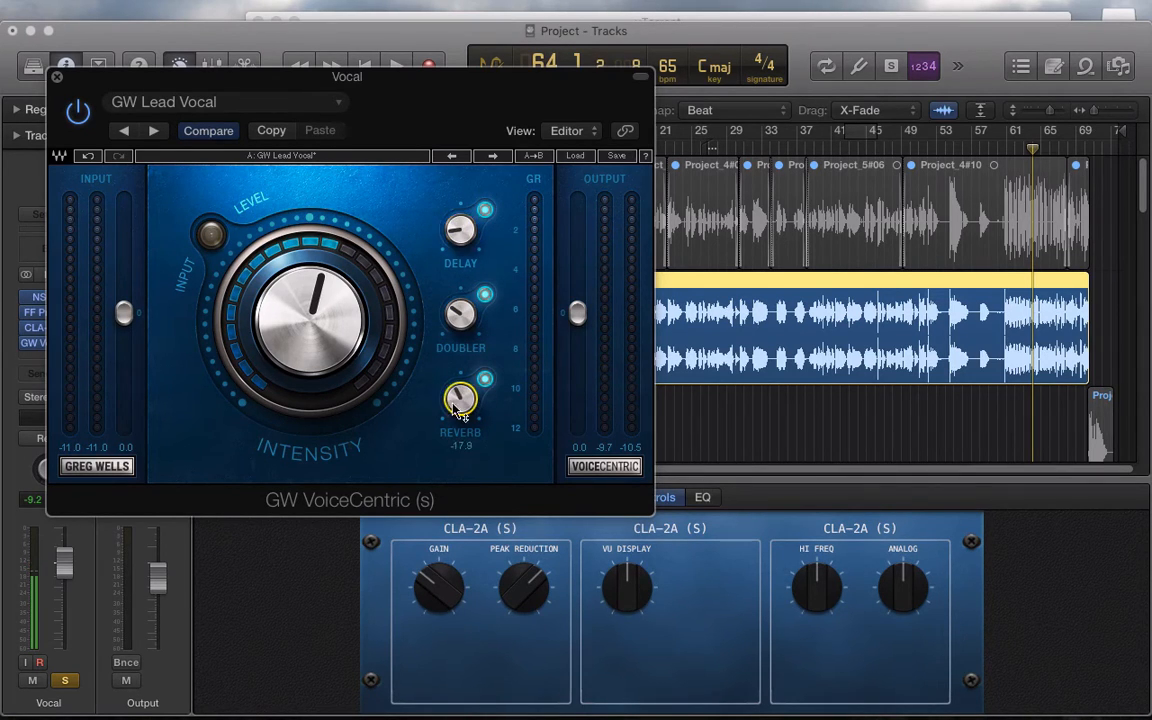
key(space)
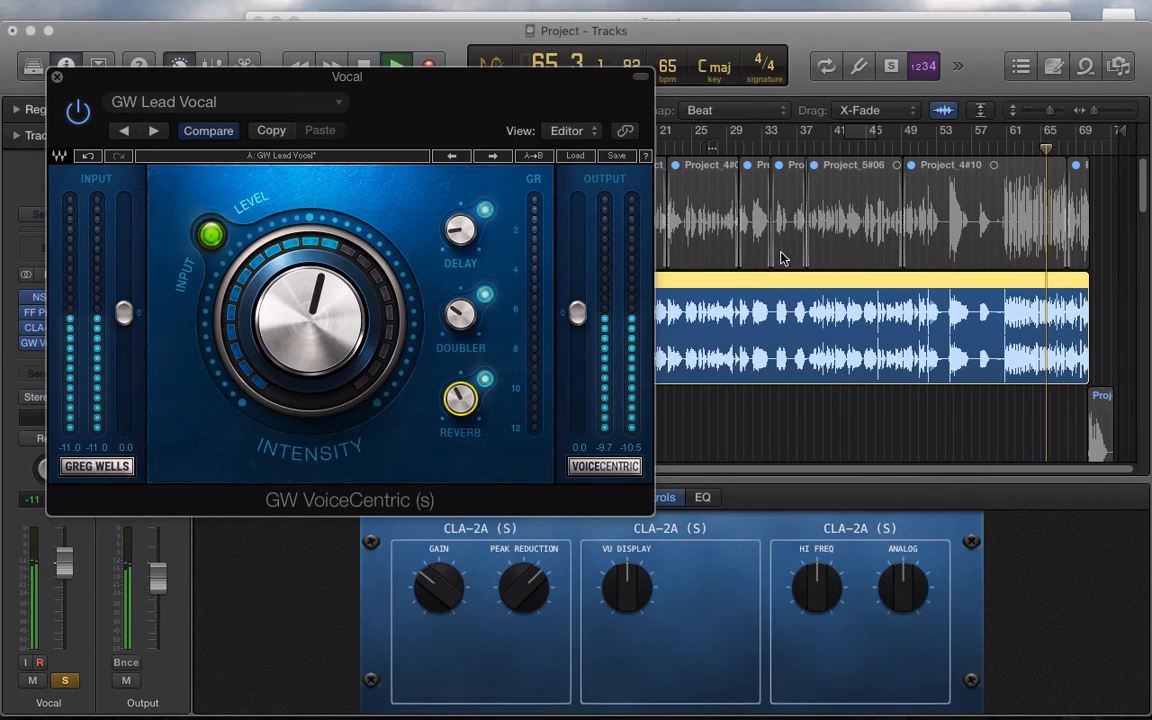
During playback from about bar 40, move Pro-Q 2's bell cut to about 1275 Hz at -8.2 dB and the high boost to about 9.5 kHz at +2.7 dB.
click(818, 157)
drag(470, 98, 640, 80)
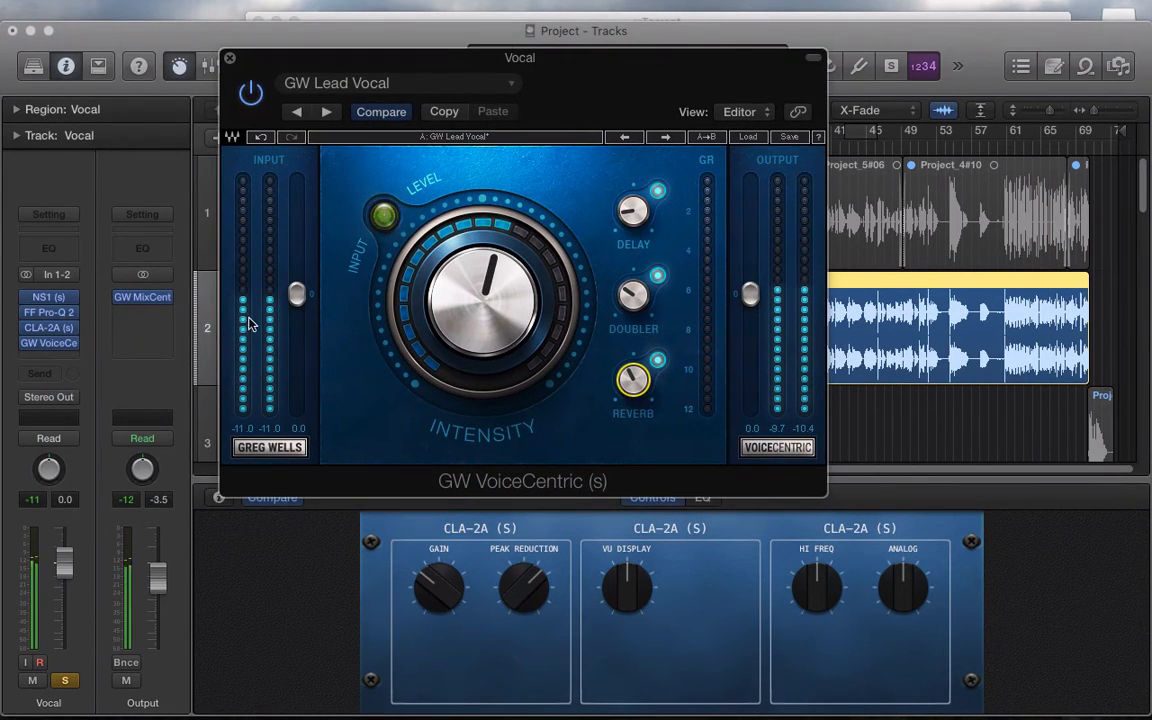
click(48, 312)
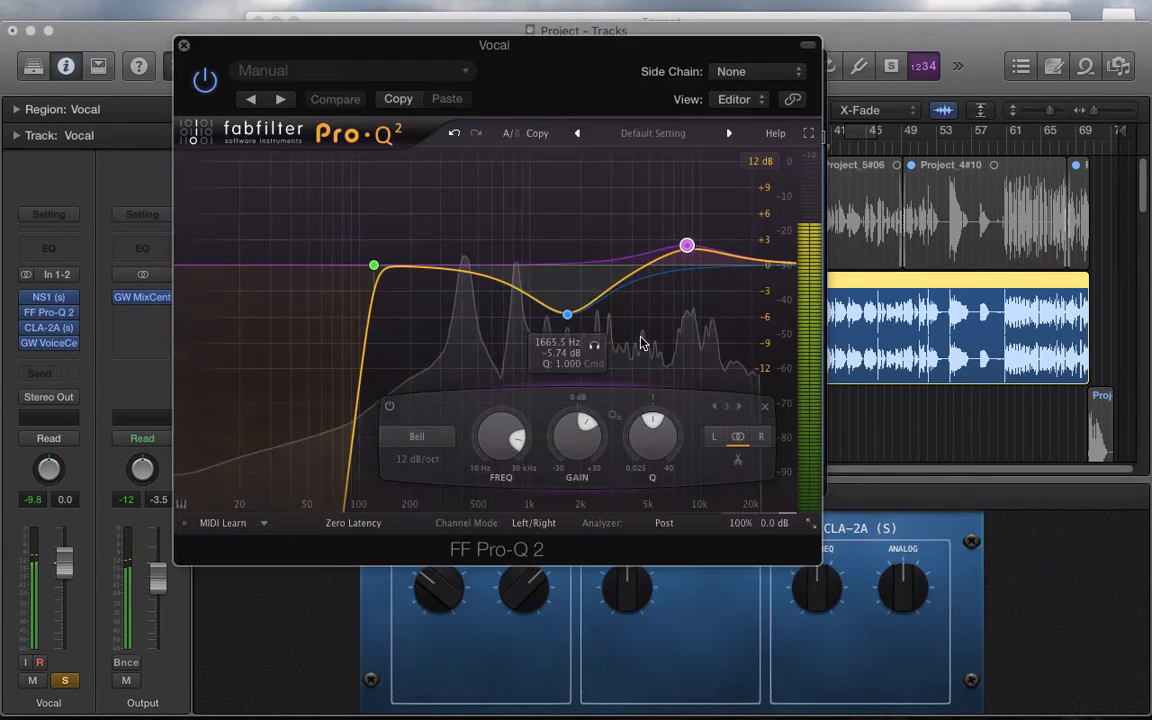
drag(567, 314, 548, 341)
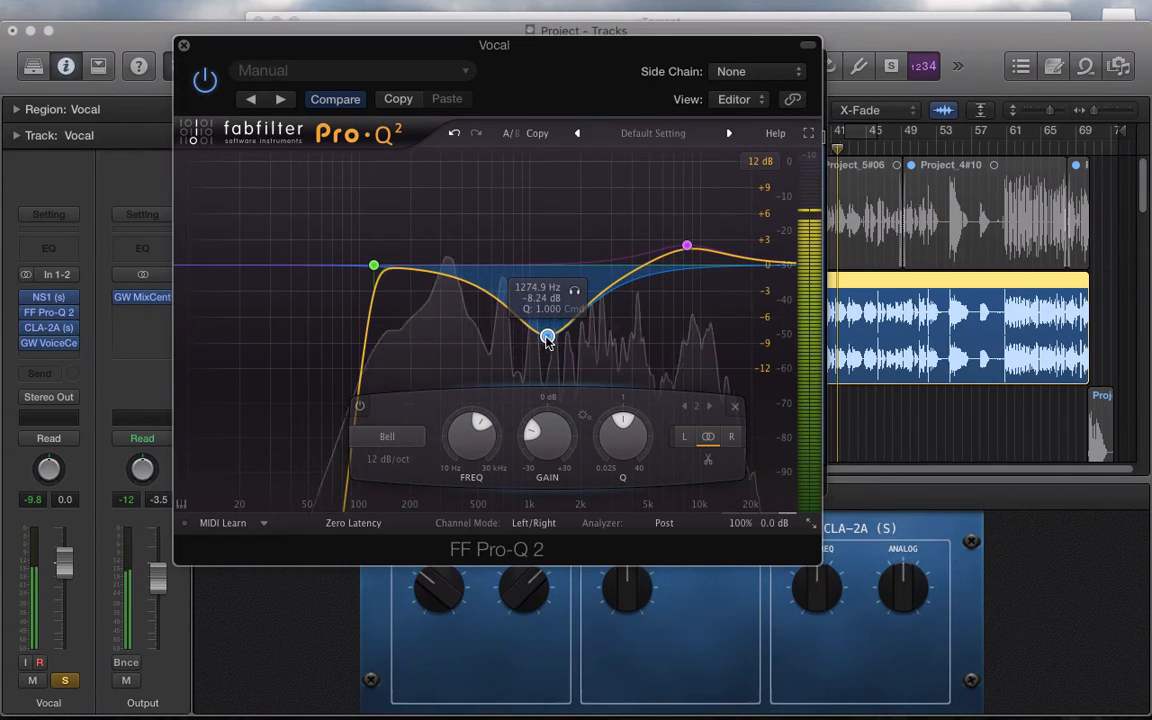
mouse_move(687, 248)
mouse_down()
mouse_move(689, 236)
mouse_move(632, 240)
mouse_move(694, 244)
mouse_up()
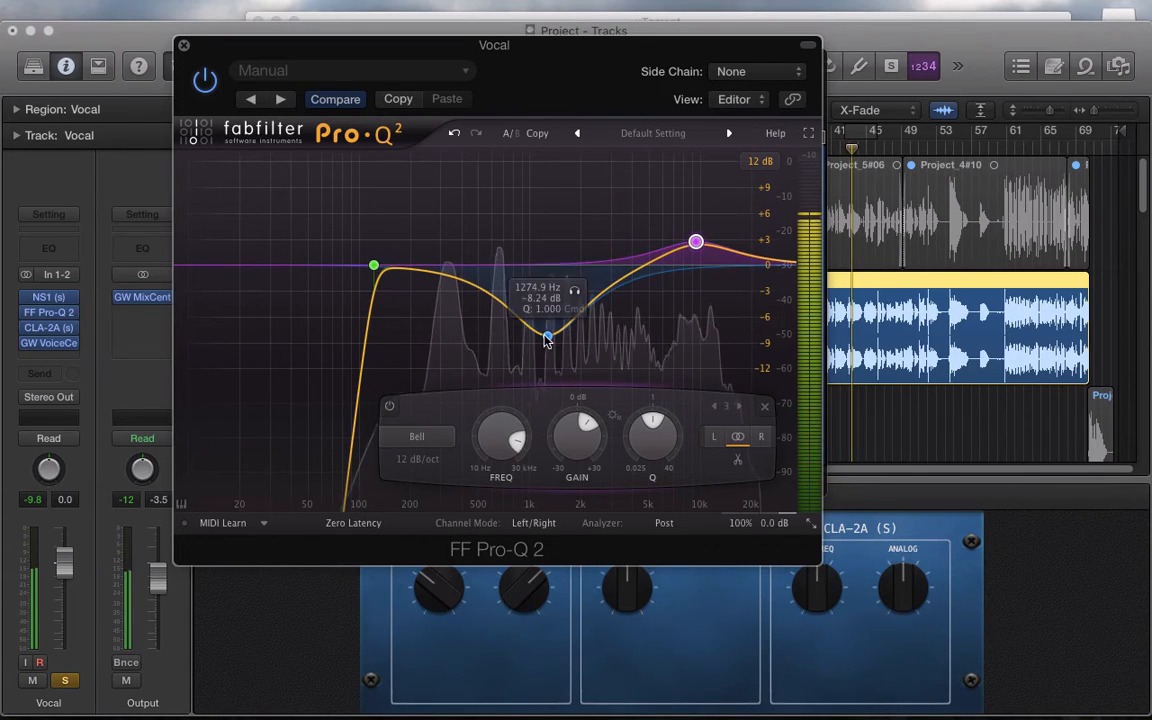
Refine the vocal EQ's bell cut to about 1548 Hz and -8.7 dB with a Q of 0.964.
mouse_move(547, 339)
mouse_down()
mouse_move(568, 332)
mouse_move(501, 332)
mouse_move(548, 345)
mouse_up()
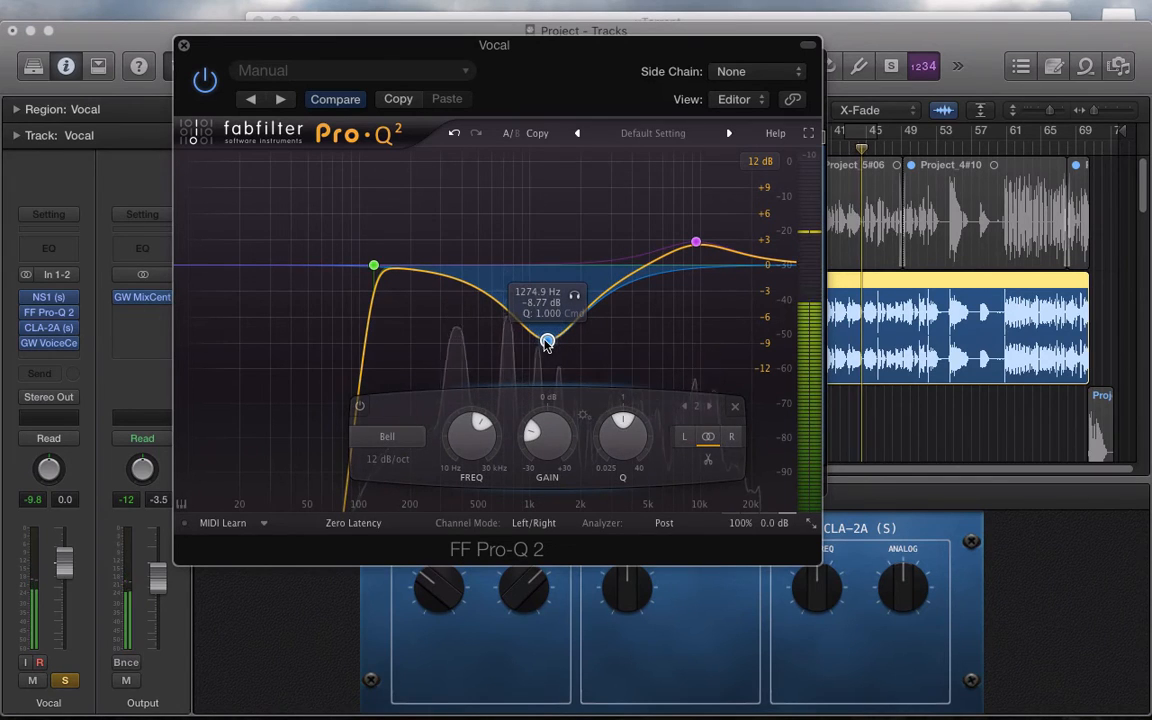
drag(540, 432, 541, 440)
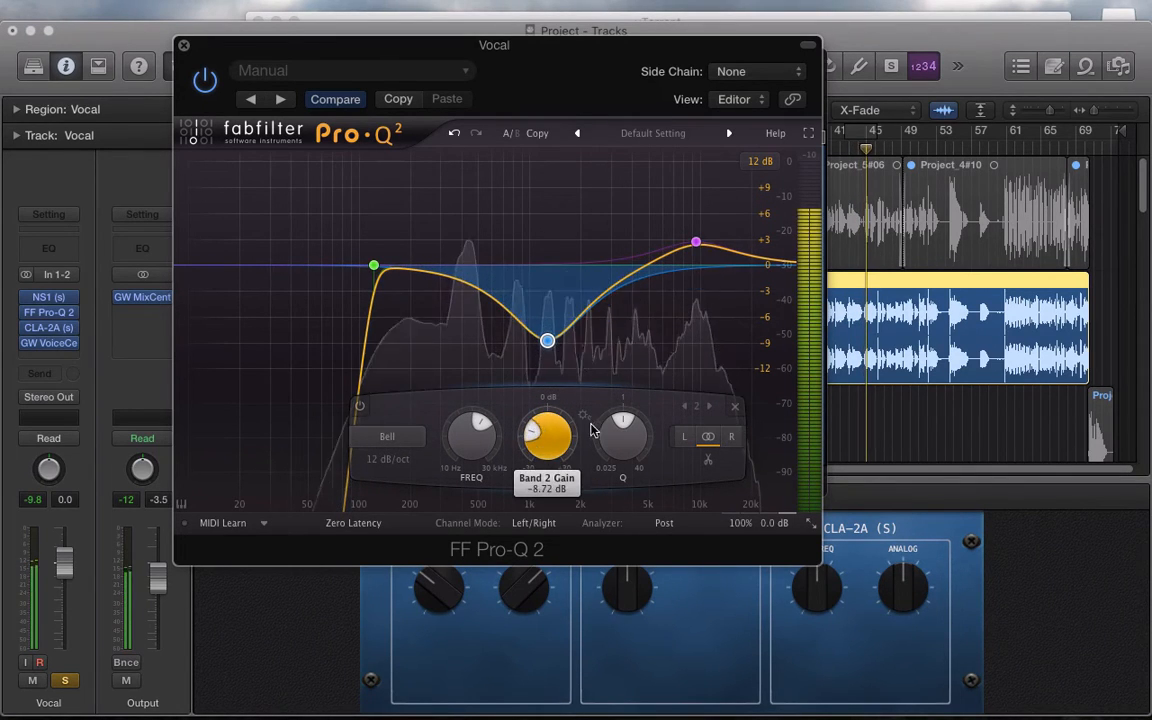
drag(620, 432, 618, 428)
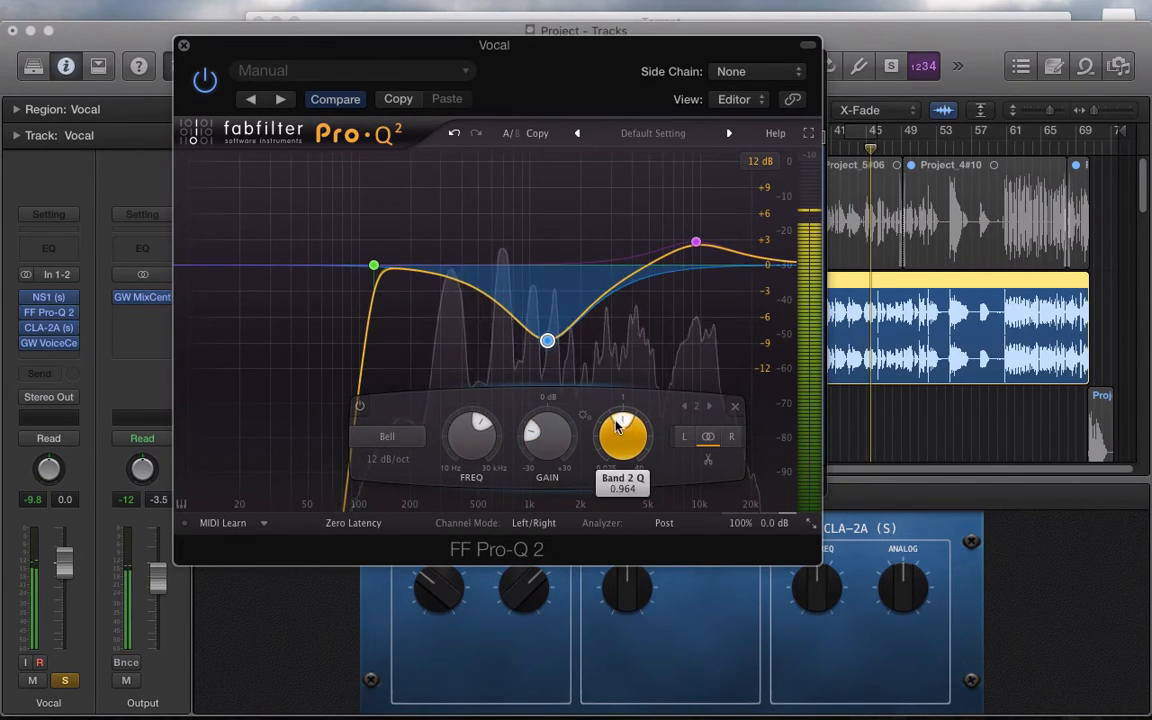
drag(547, 341, 564, 342)
Rearrange the plug-in windows, then during playback near bar 19 reduce the high boost and set the bell cut to -9.13 dB with Q 1.197.
drag(514, 72, 224, 96)
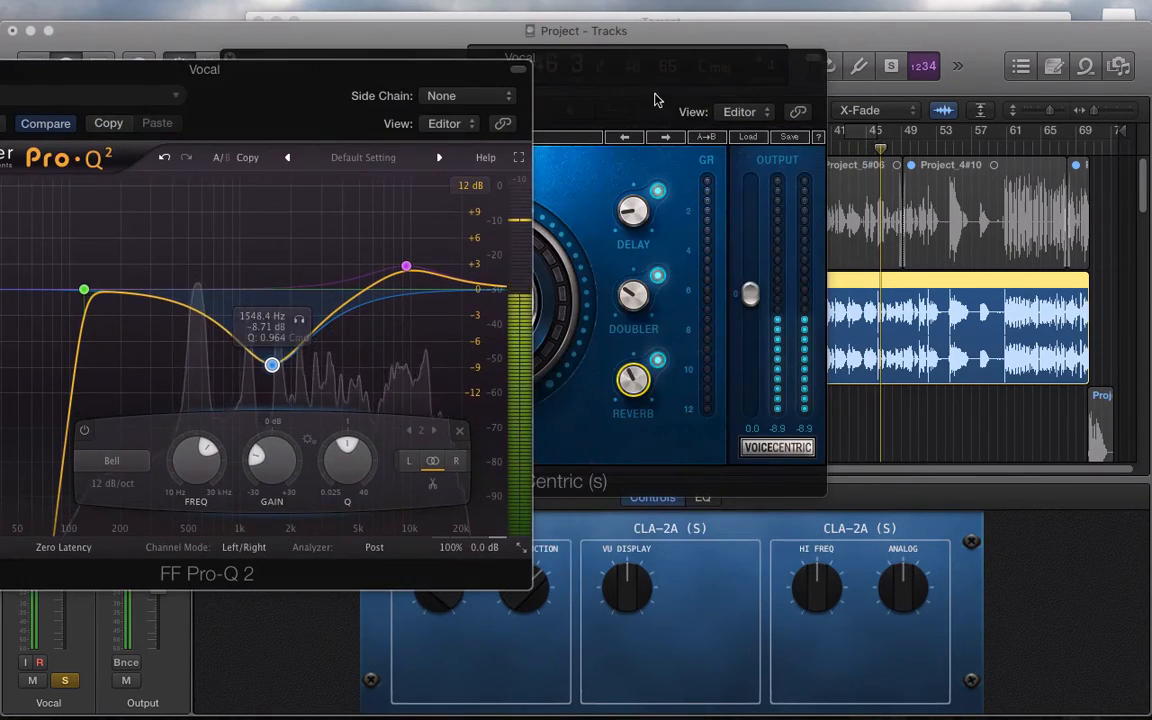
drag(655, 100, 712, 452)
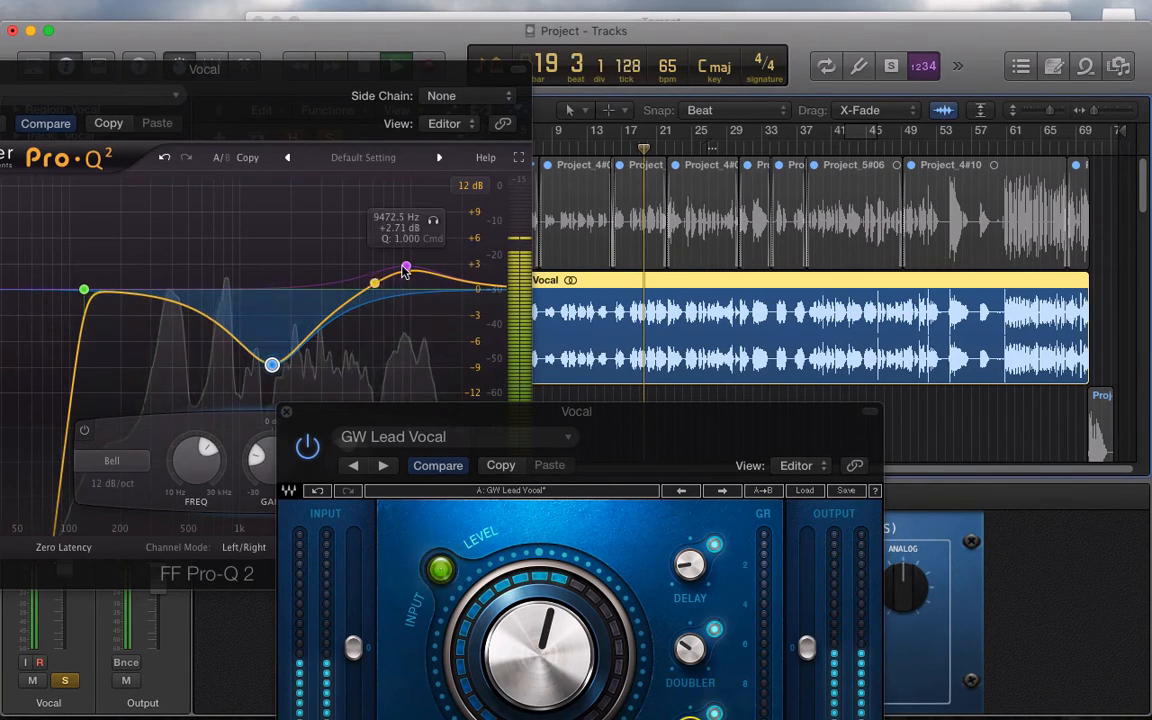
mouse_move(405, 272)
mouse_down()
mouse_move(407, 291)
mouse_move(406, 278)
mouse_up()
mouse_move(274, 365)
mouse_down()
mouse_move(281, 352)
mouse_move(358, 370)
mouse_move(226, 362)
mouse_move(231, 378)
mouse_move(271, 377)
mouse_up()
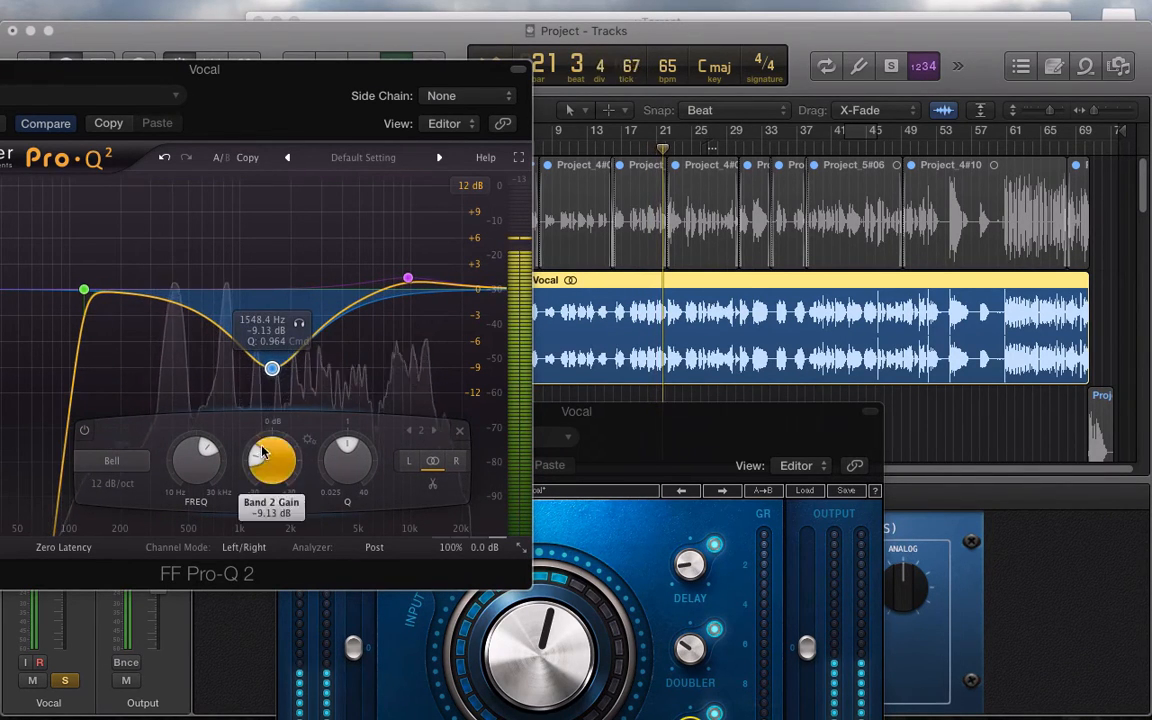
drag(345, 460, 339, 451)
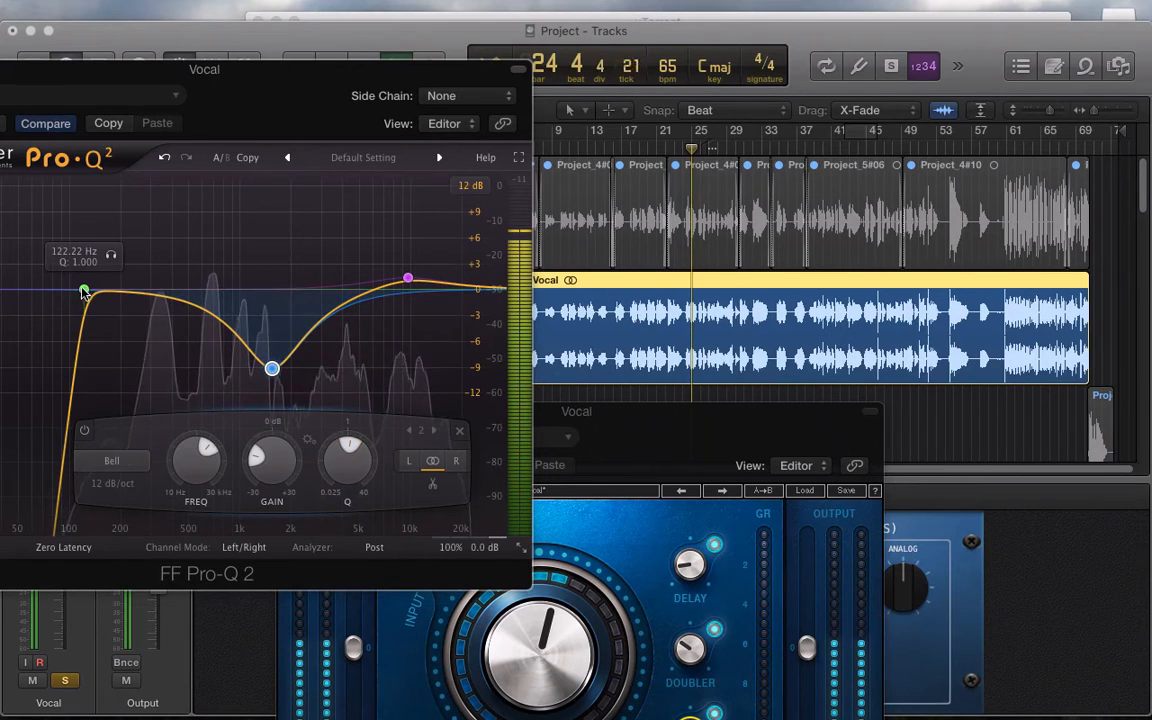
Raise the low cut to slightly below 200 Hz, ease the bell cut to about -7 dB near 1511 Hz, and close Pro-Q 2.
drag(84, 290, 111, 290)
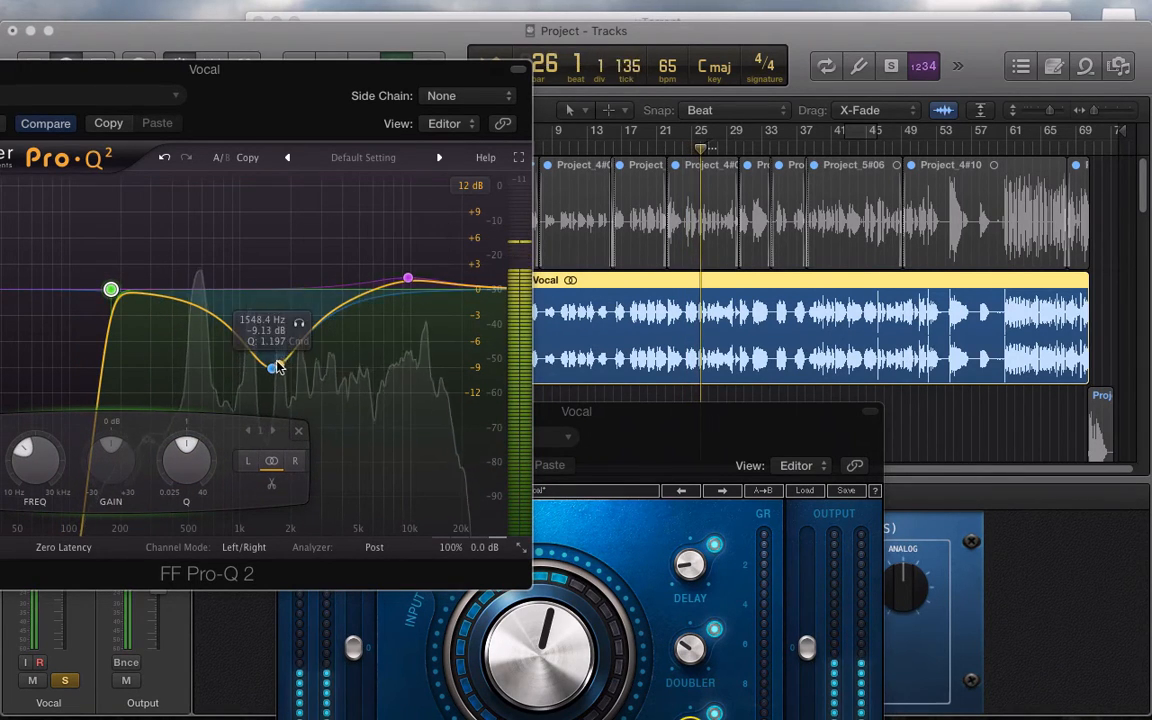
drag(272, 367, 270, 348)
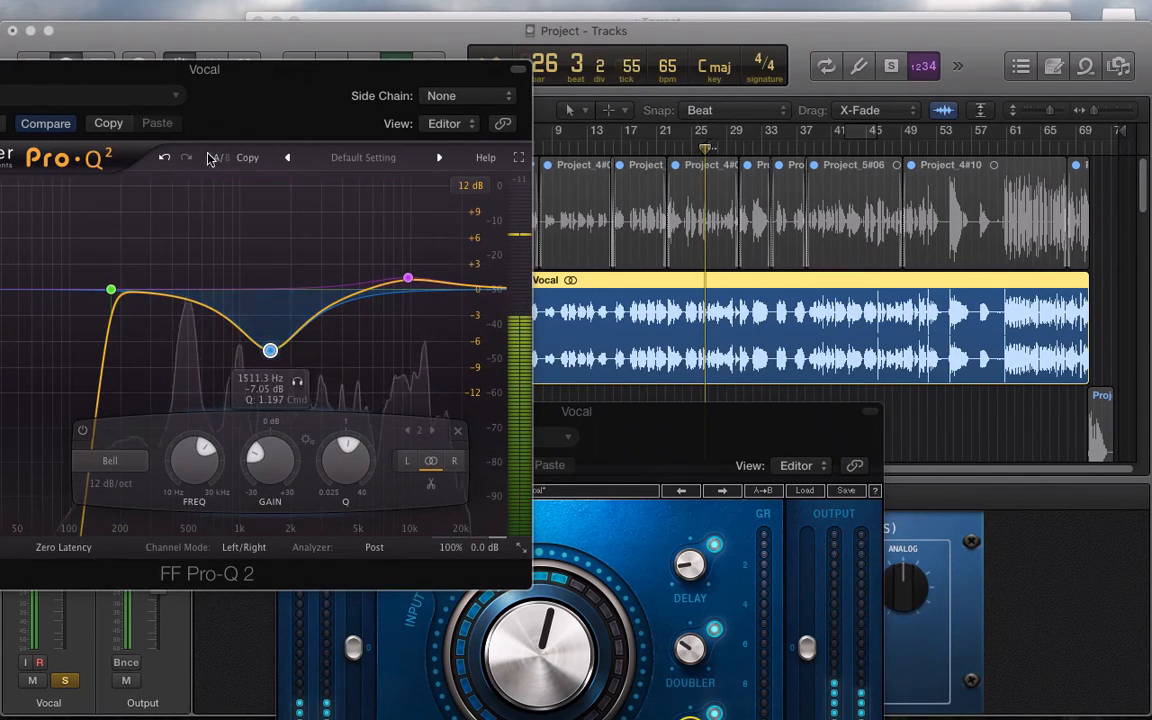
drag(266, 104, 466, 86)
click(97, 51)
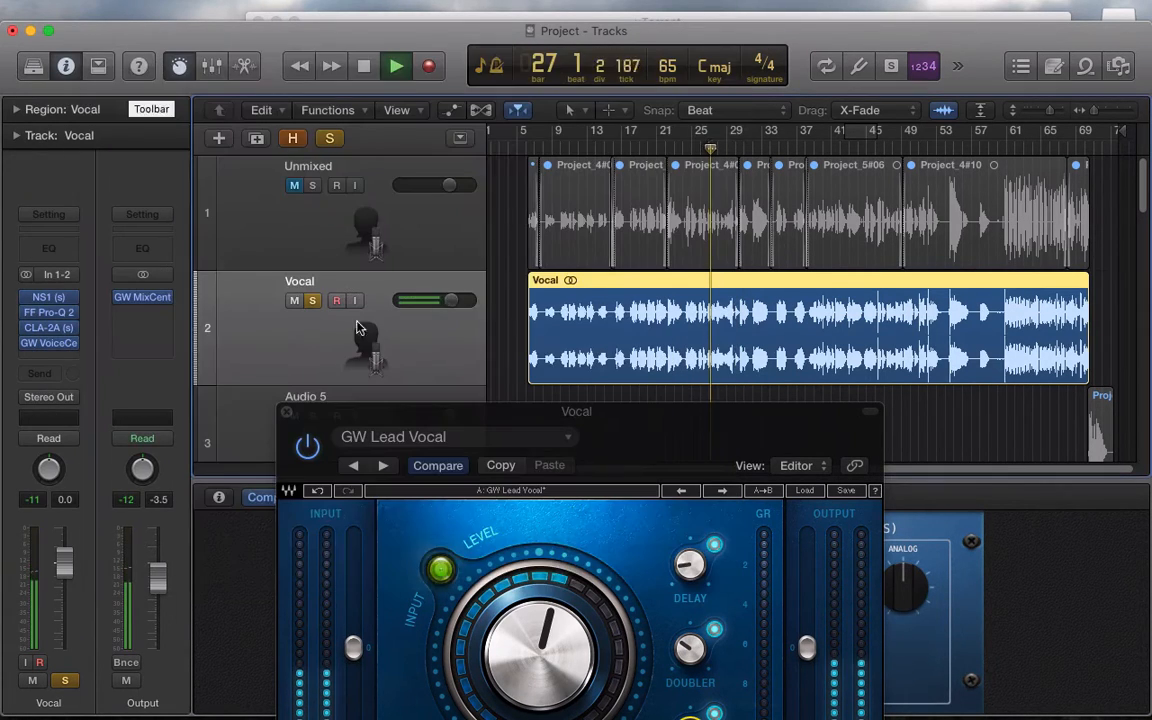
key(space)
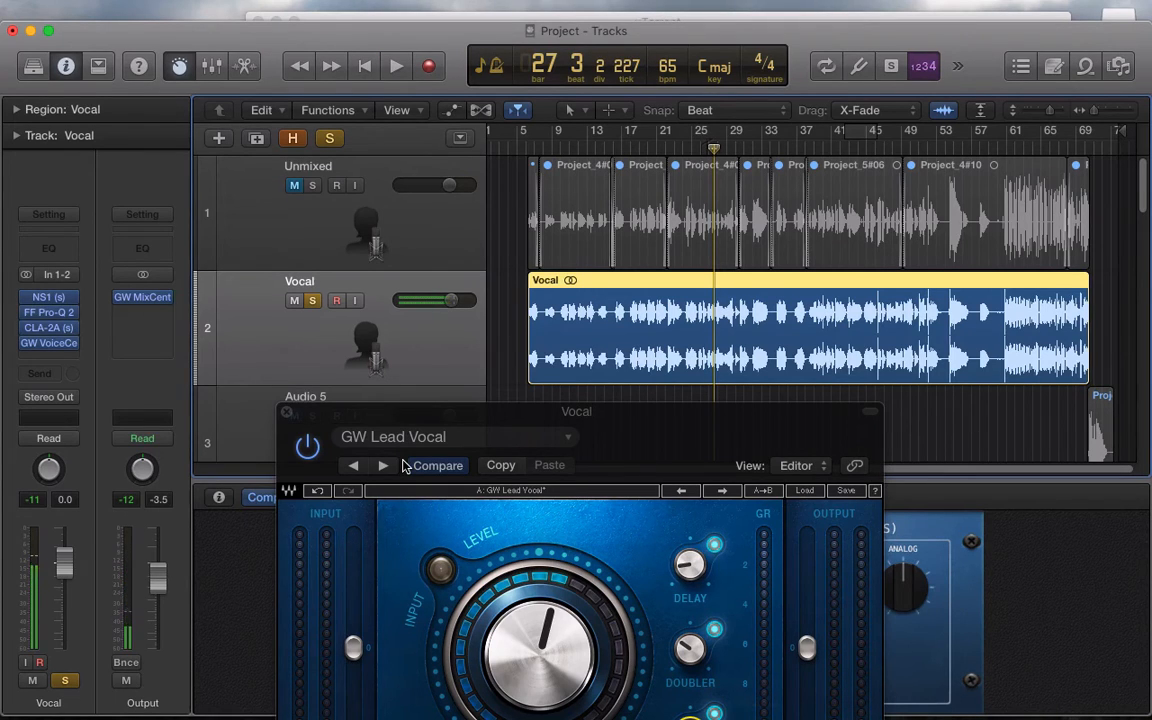
click(50, 374)
click(98, 296)
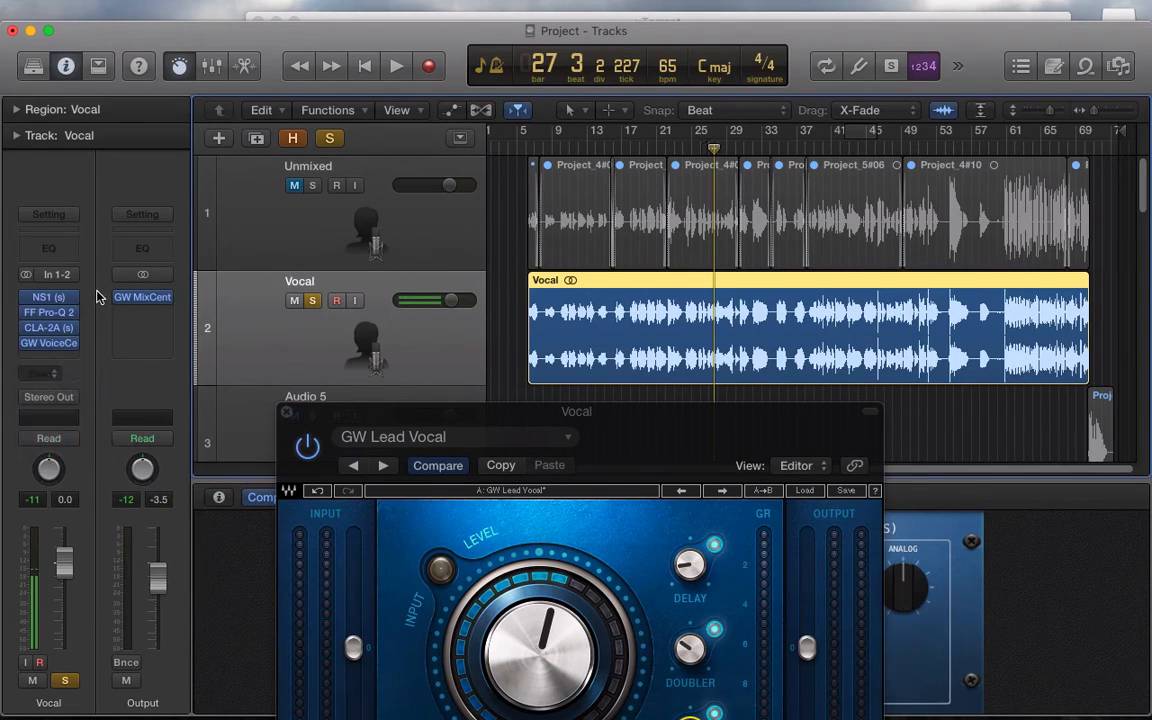
click(57, 359)
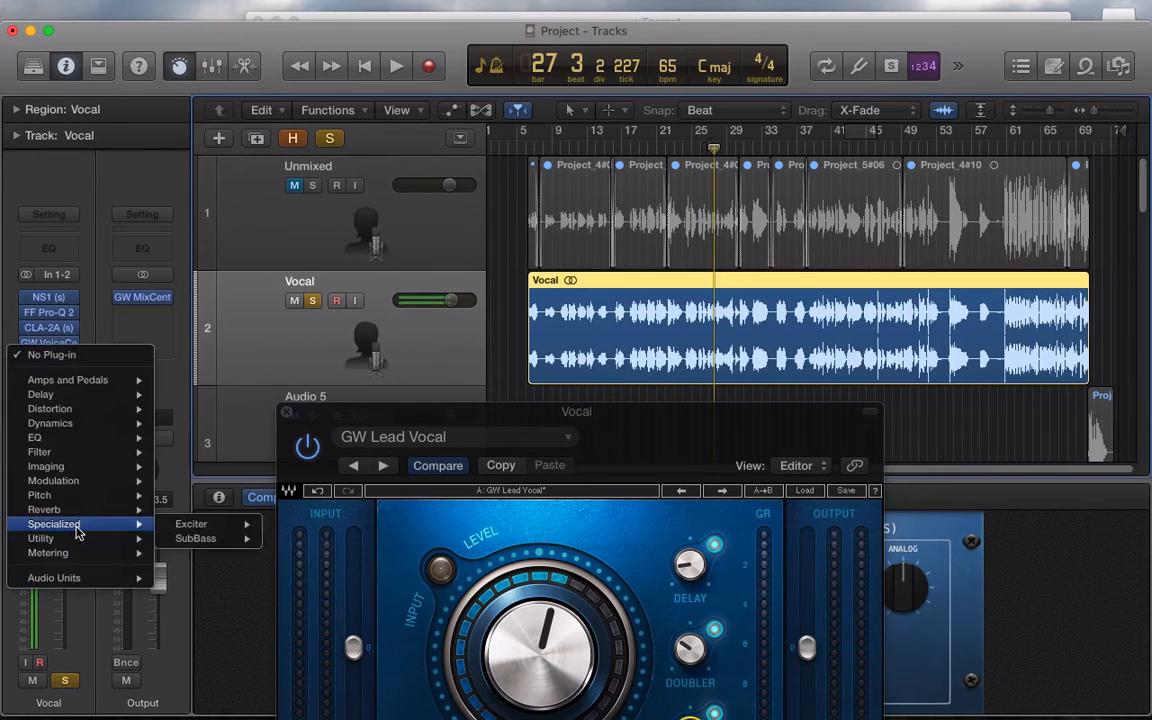
key(Escape)
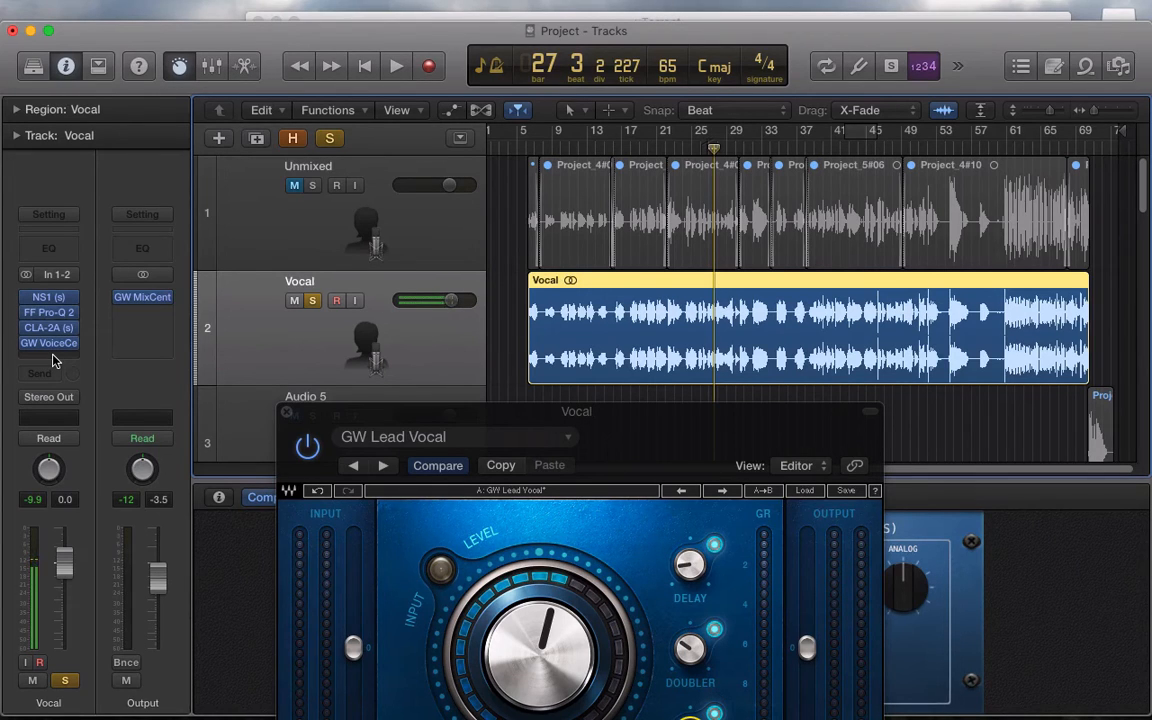
Add a send from the Vocal track to Bus 13.
click(49, 372)
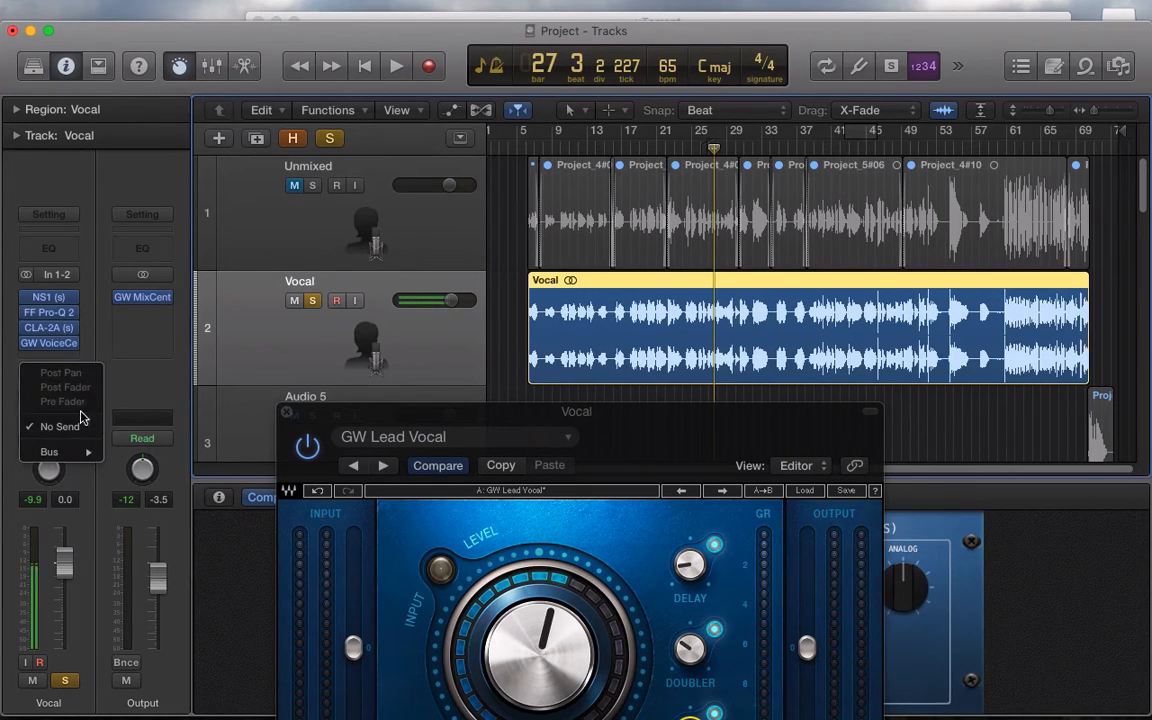
mouse_move(72, 452)
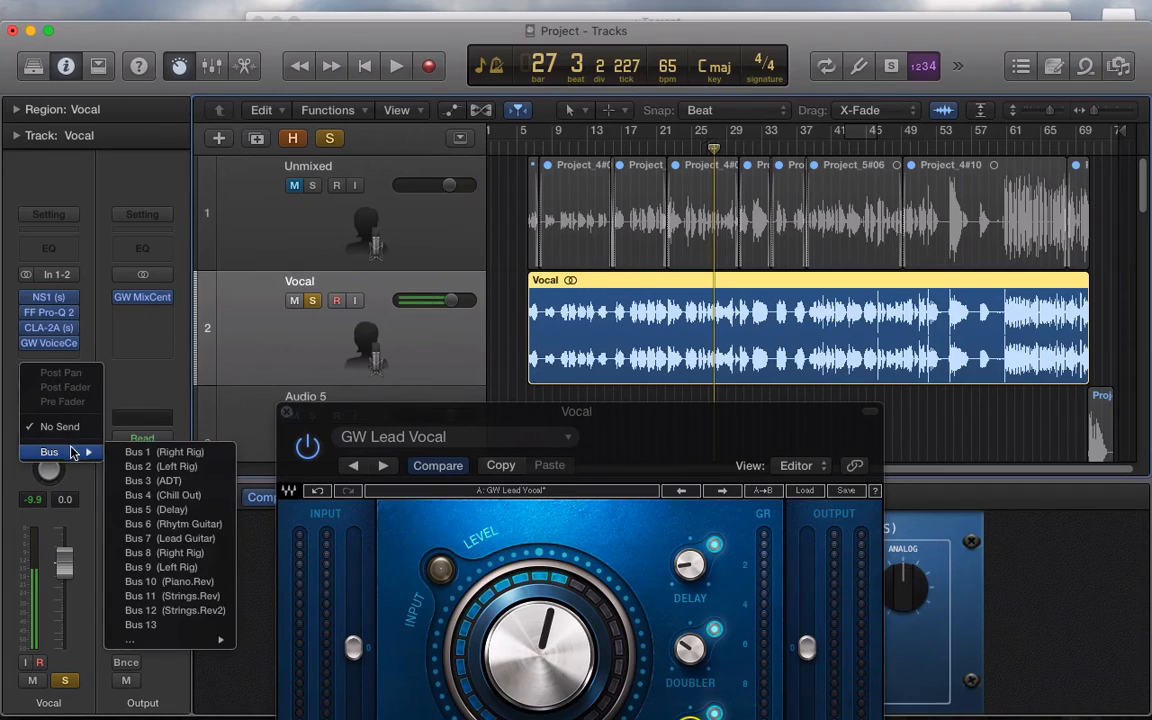
click(165, 626)
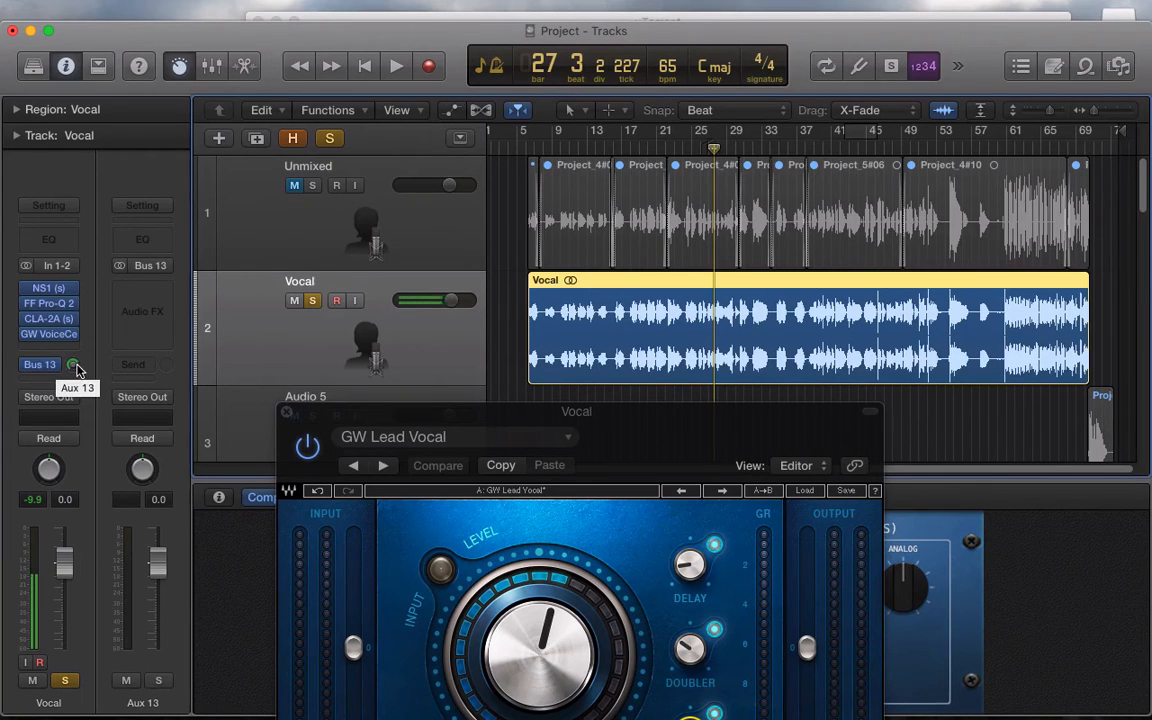
Insert a stereo Space Designer reverb on the Aux 13 channel.
click(146, 291)
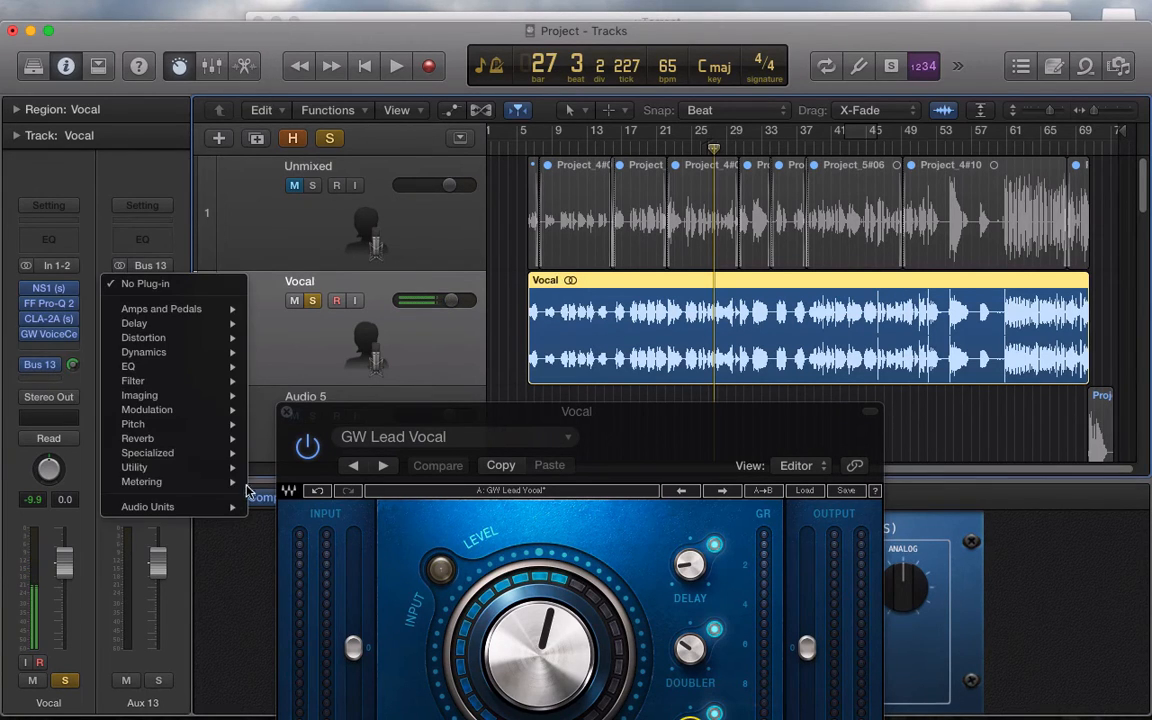
mouse_move(229, 506)
mouse_move(380, 607)
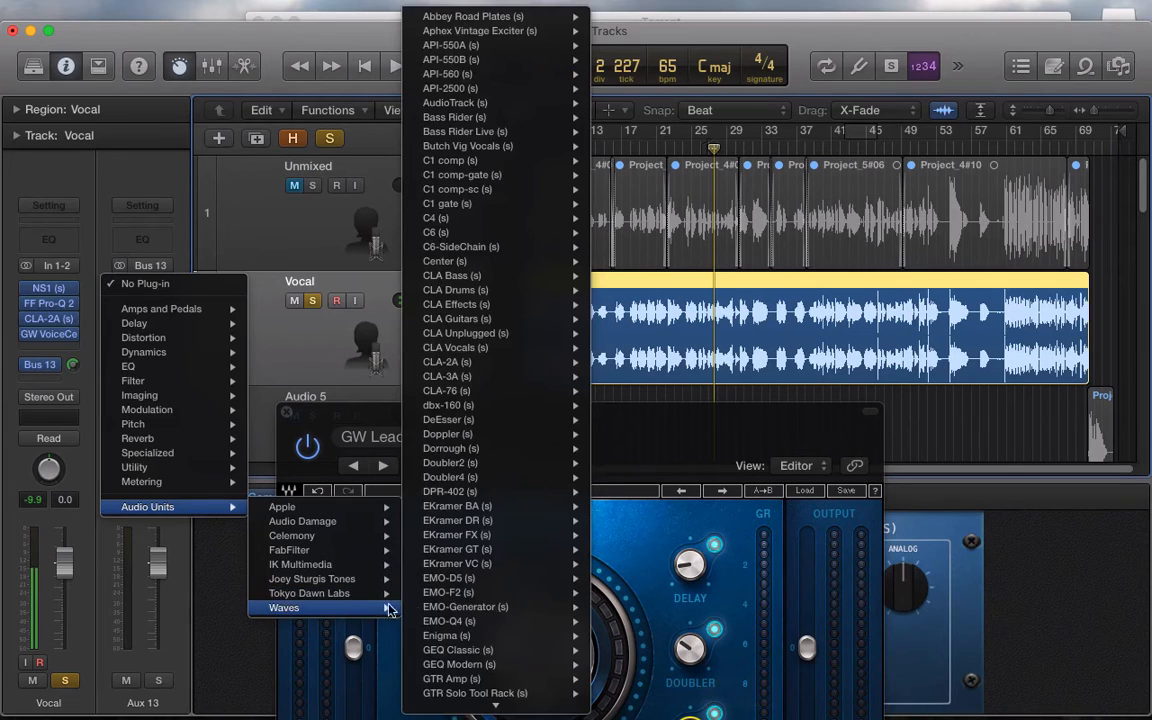
mouse_move(488, 609)
scroll(489, 605, down, 15)
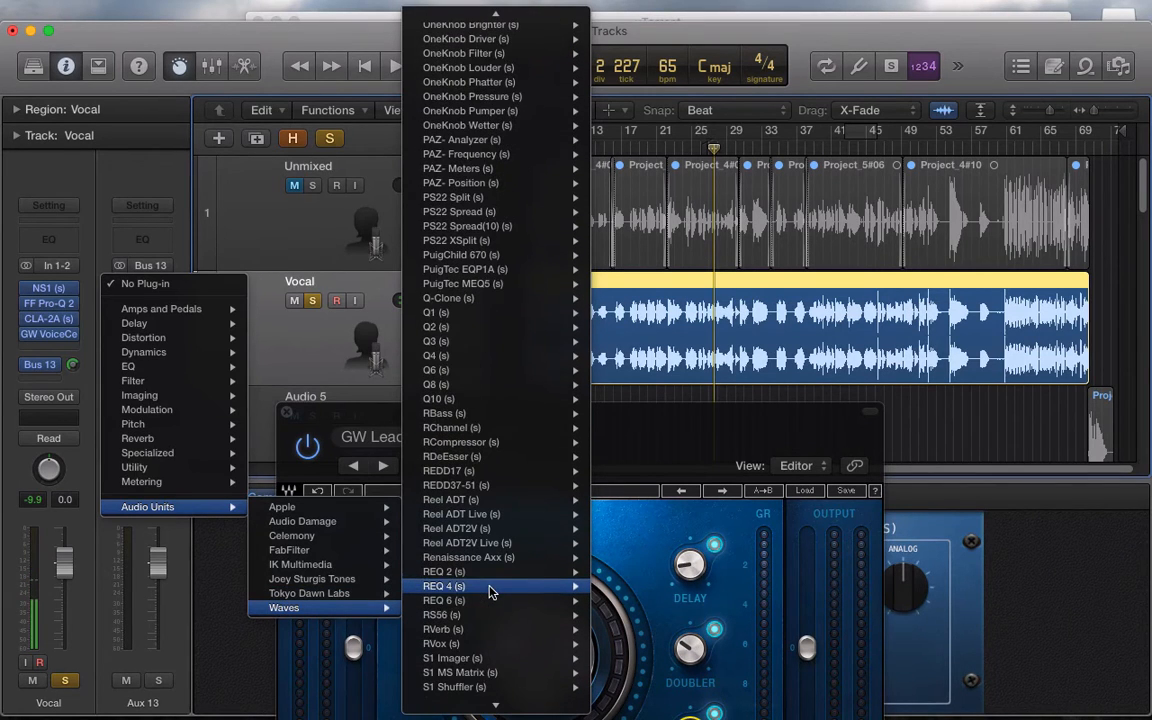
scroll(490, 591, down, 4)
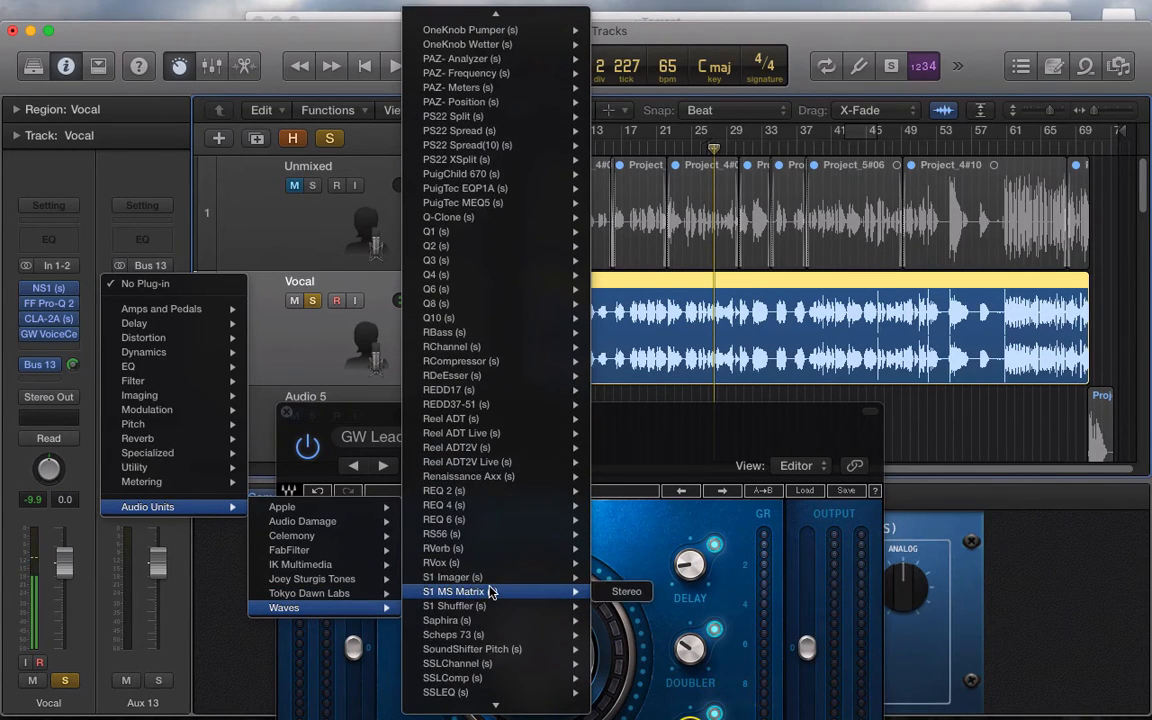
mouse_move(220, 438)
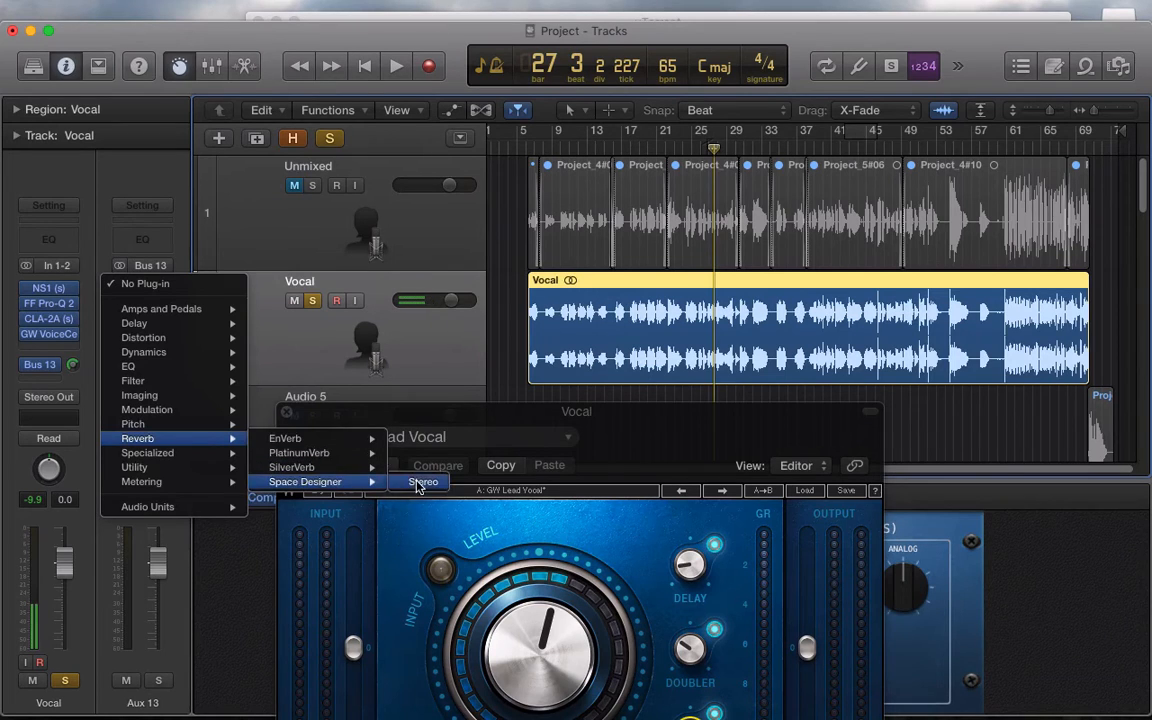
click(420, 483)
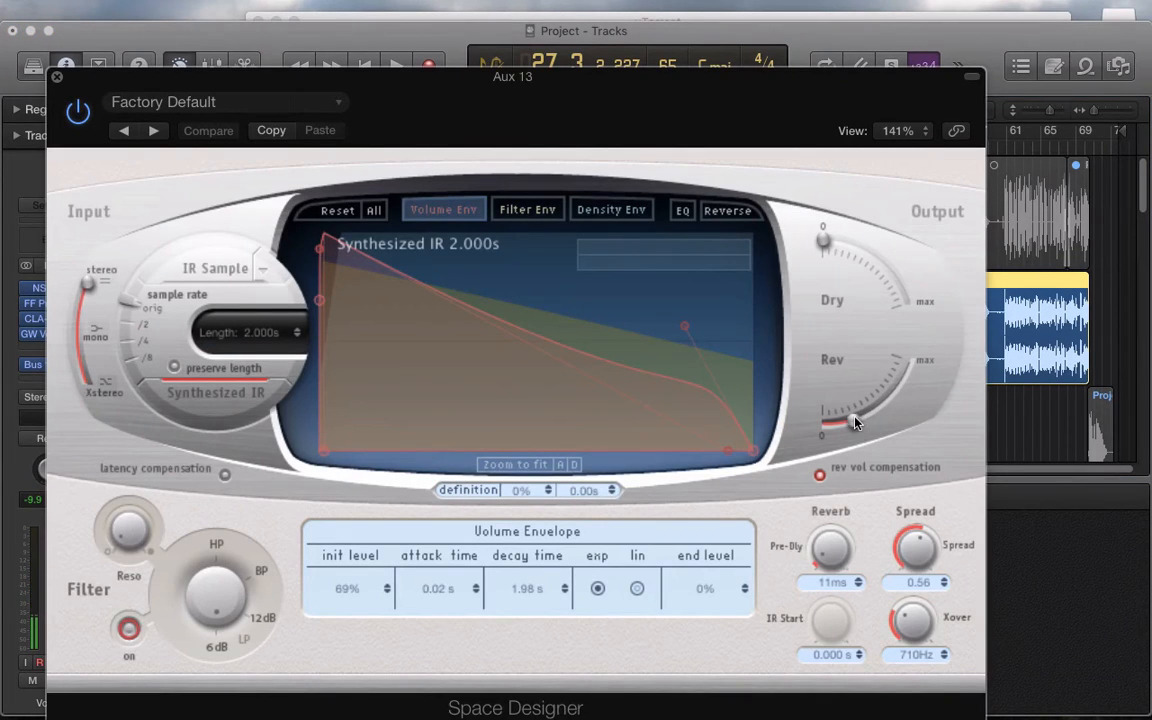
Raise Space Designer's reverb output to 0.0 dB and load the Large Spaces hall preset 03.3s Warm Vocal Hall.
drag(855, 422, 866, 417)
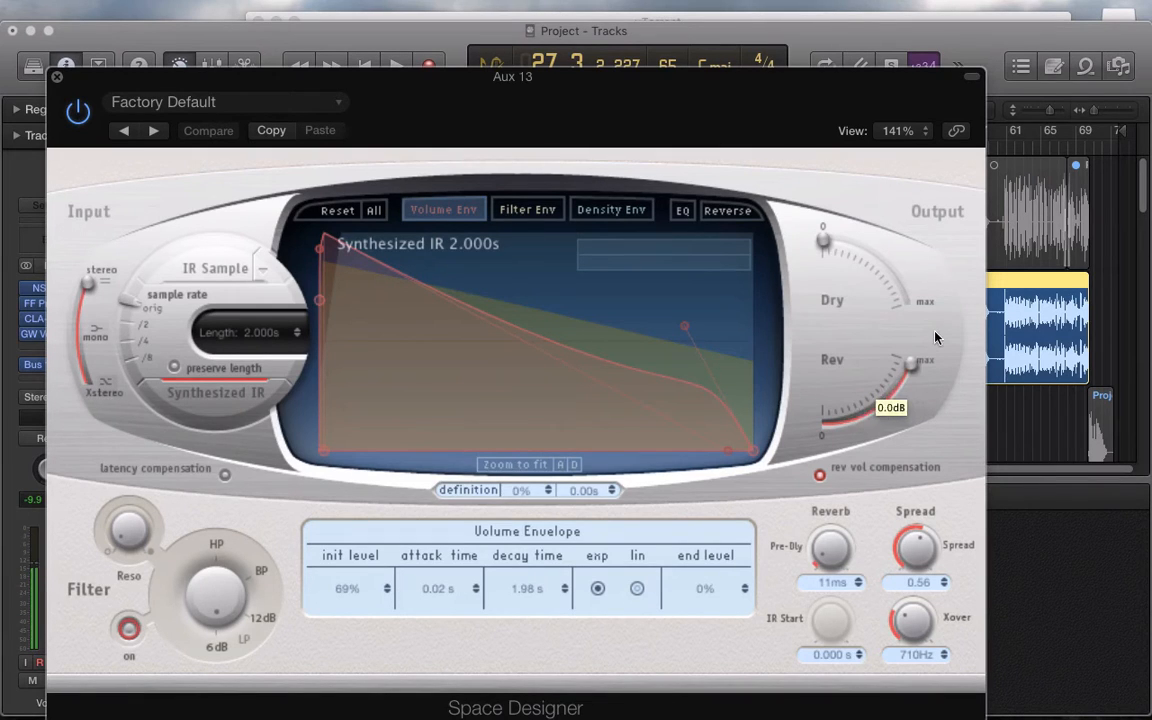
click(255, 104)
mouse_move(186, 442)
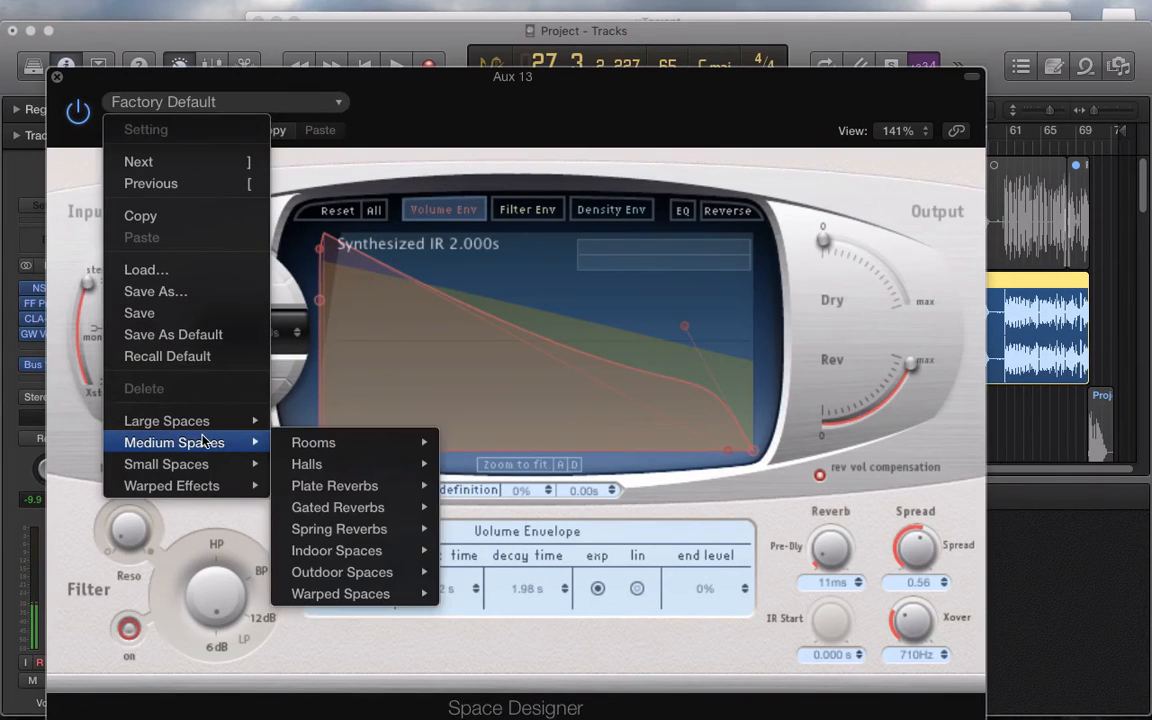
mouse_move(348, 450)
mouse_move(200, 421)
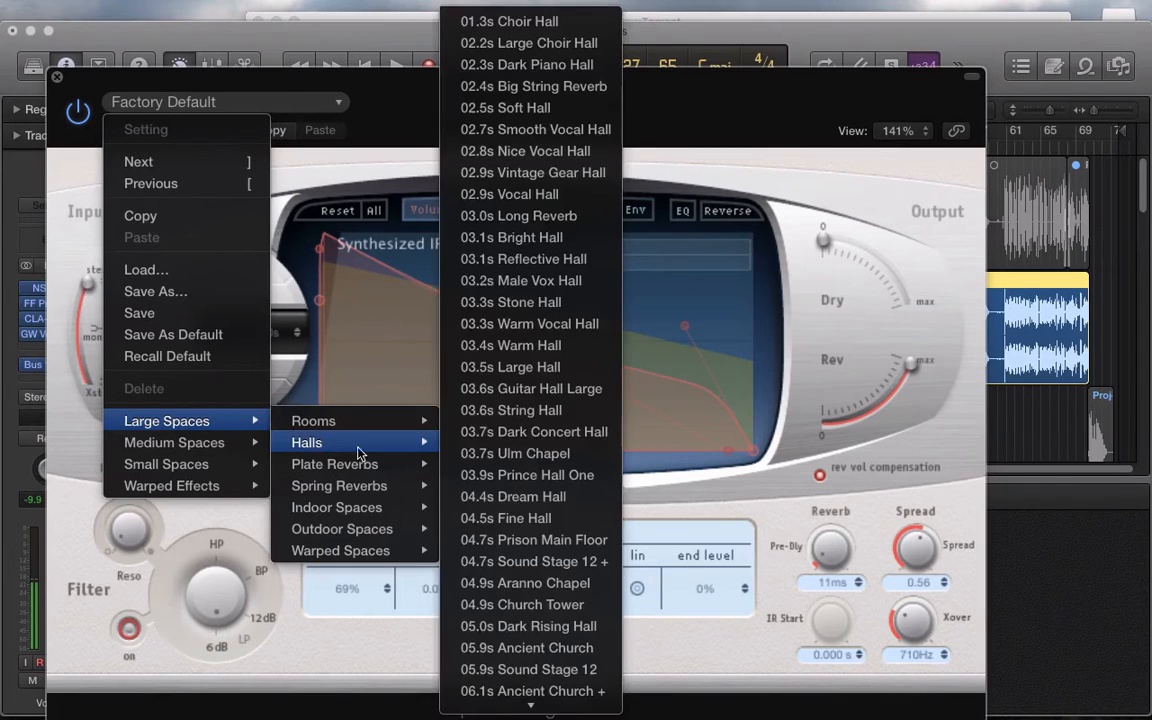
click(529, 324)
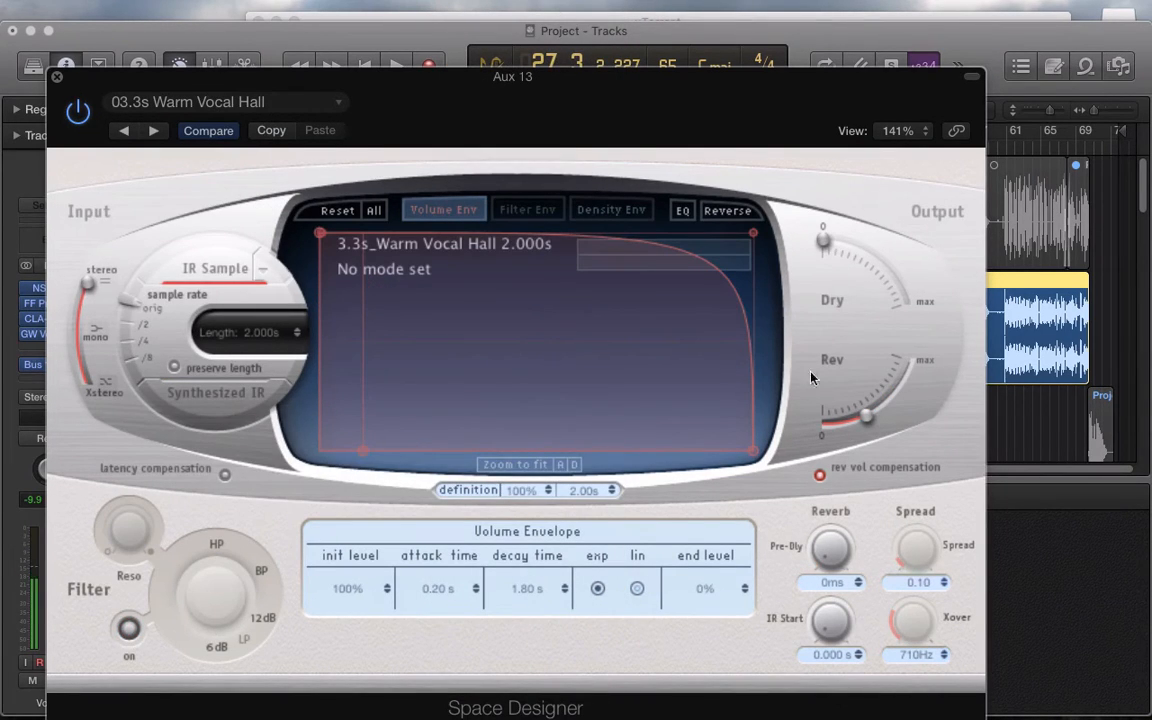
Move the reverb window aside, play the vocal around bar 61, and lower the Aux 13 fader to about -15.4 dB.
drag(429, 80, 641, 437)
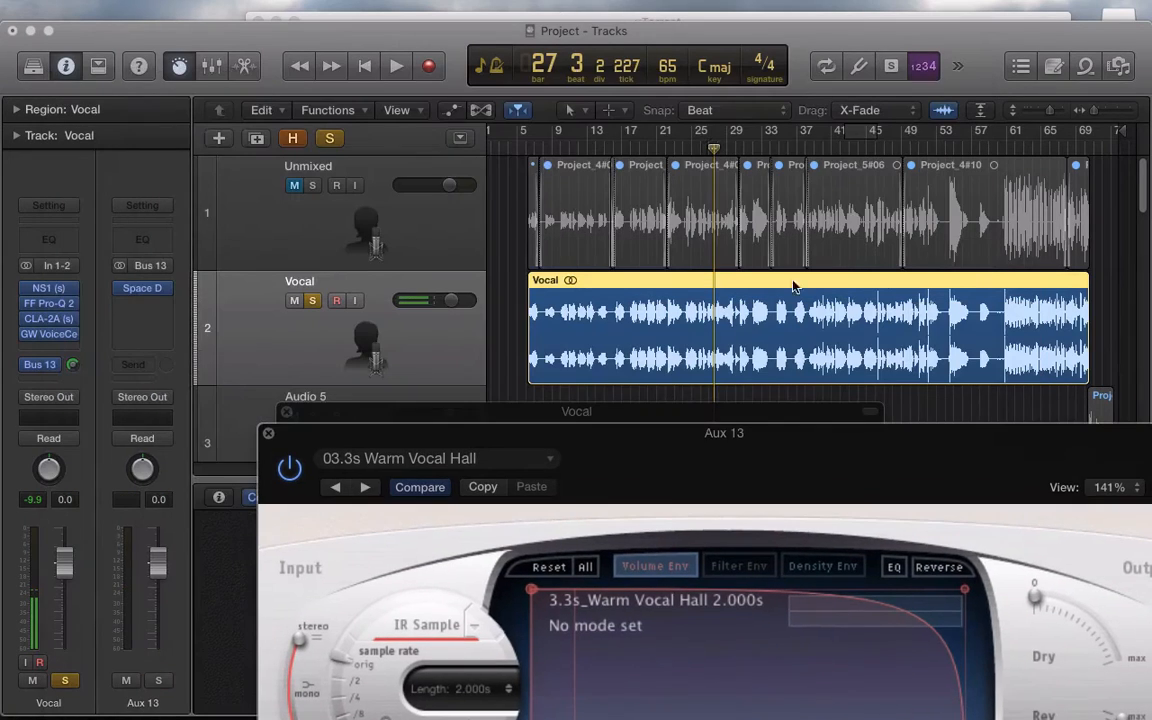
click(762, 146)
key(space)
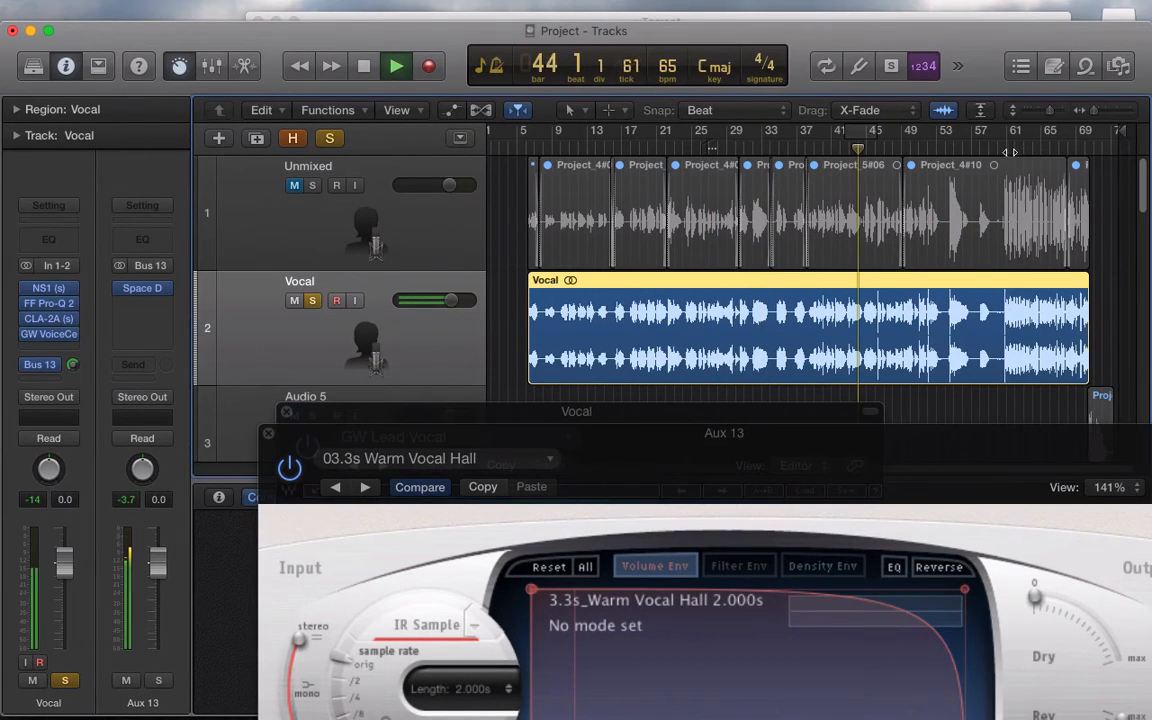
drag(158, 562, 159, 619)
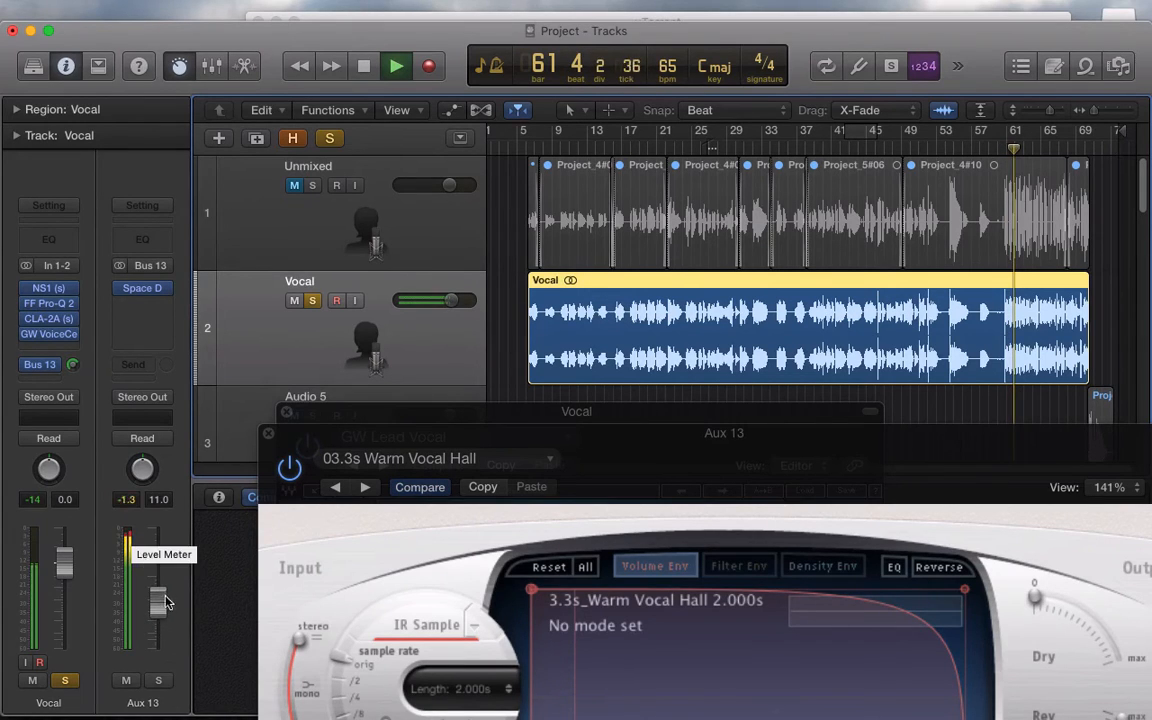
click(127, 500)
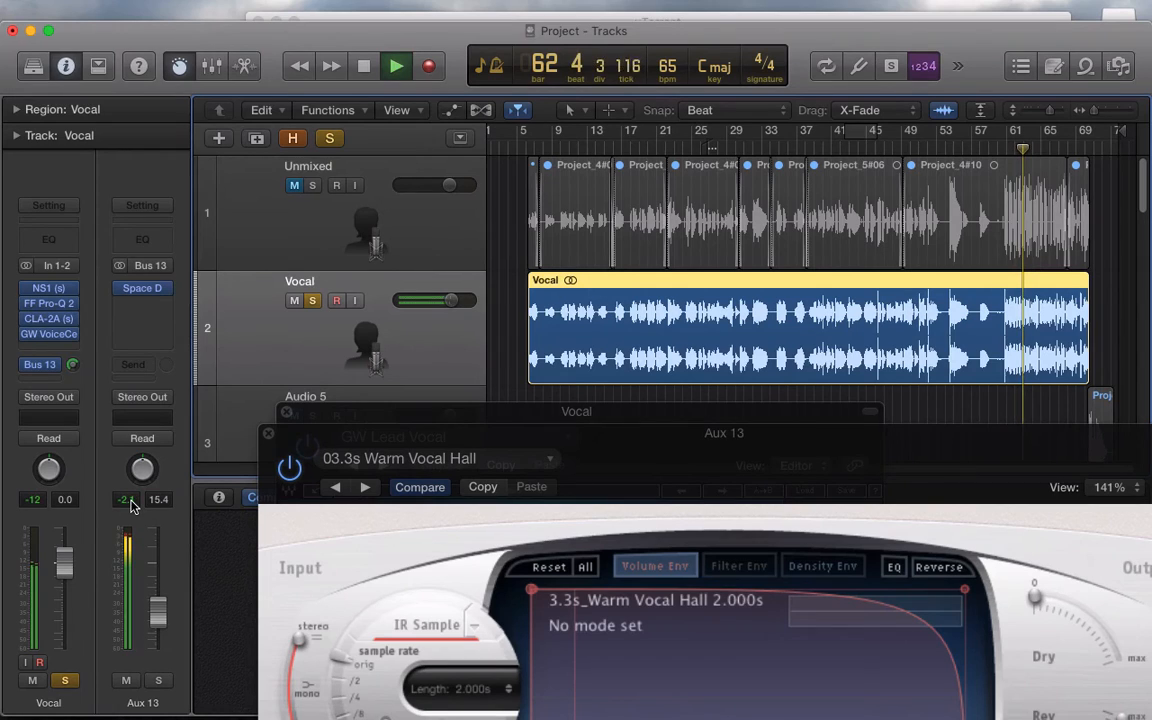
Reduce the Vocal track's Bus 13 send level and lower the Aux 13 fader to about -17.8 dB during playback.
drag(72, 364, 72, 380)
click(127, 499)
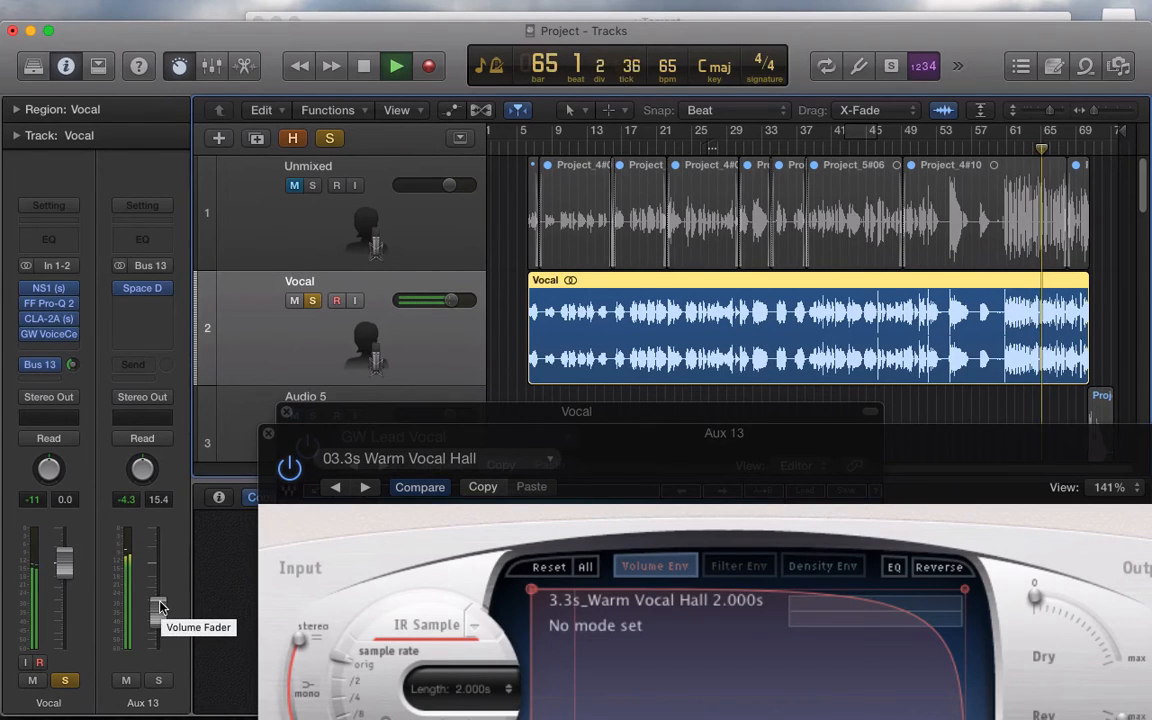
drag(160, 607, 165, 607)
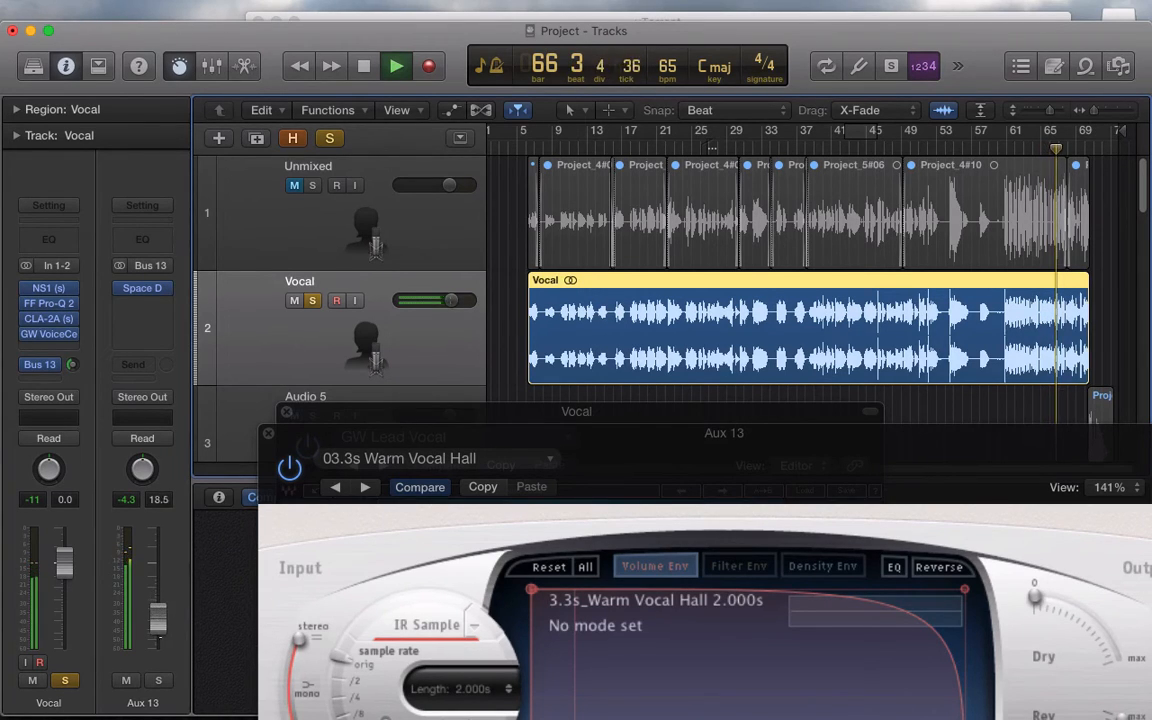
mouse_move(159, 618)
mouse_down()
mouse_move(159, 649)
mouse_move(159, 627)
mouse_up()
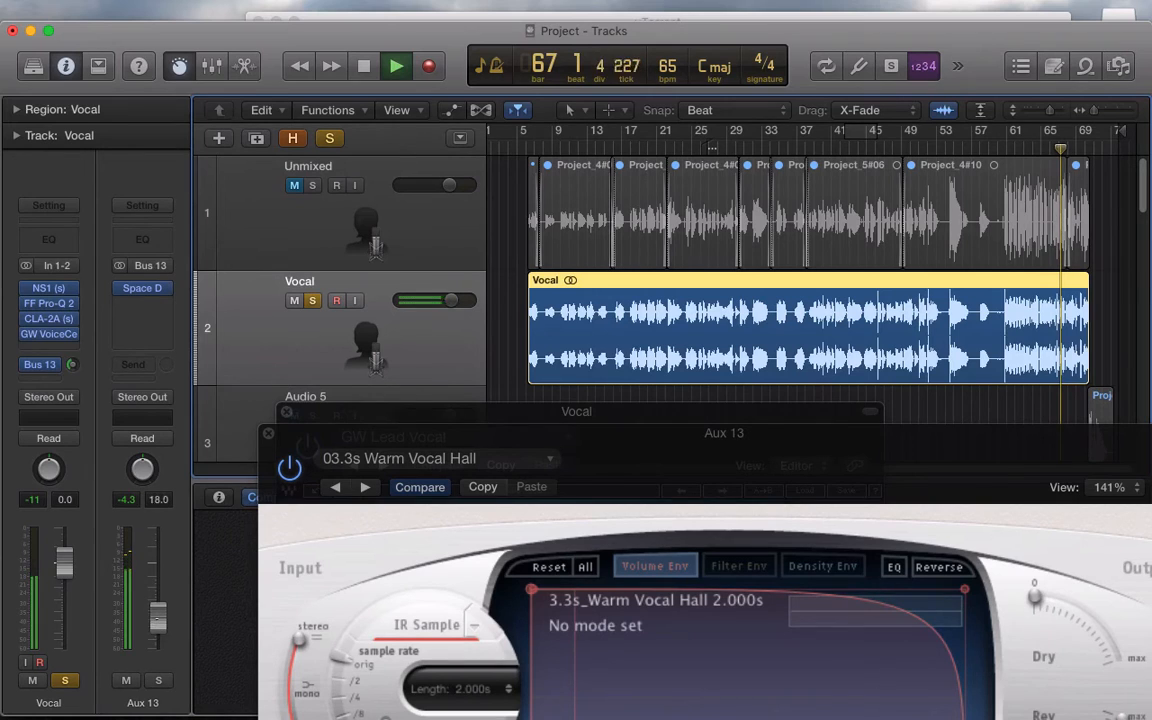
Close the Space Designer and GW VoiceCentric windows and stop playback.
click(268, 433)
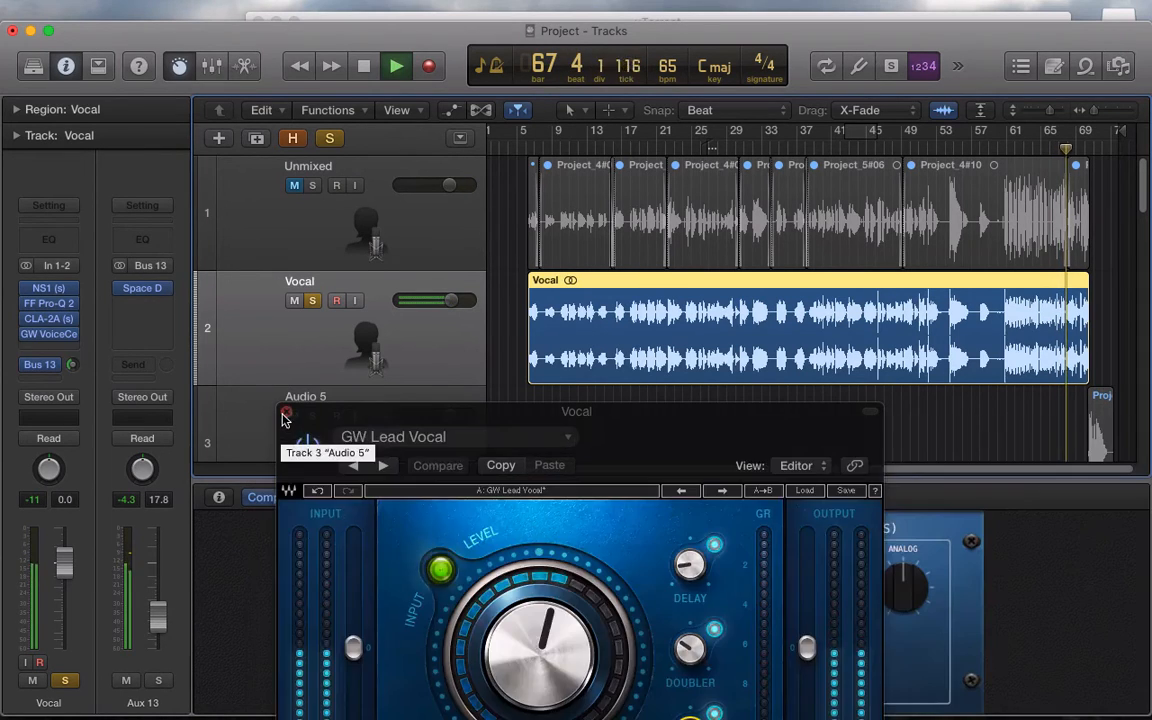
click(285, 413)
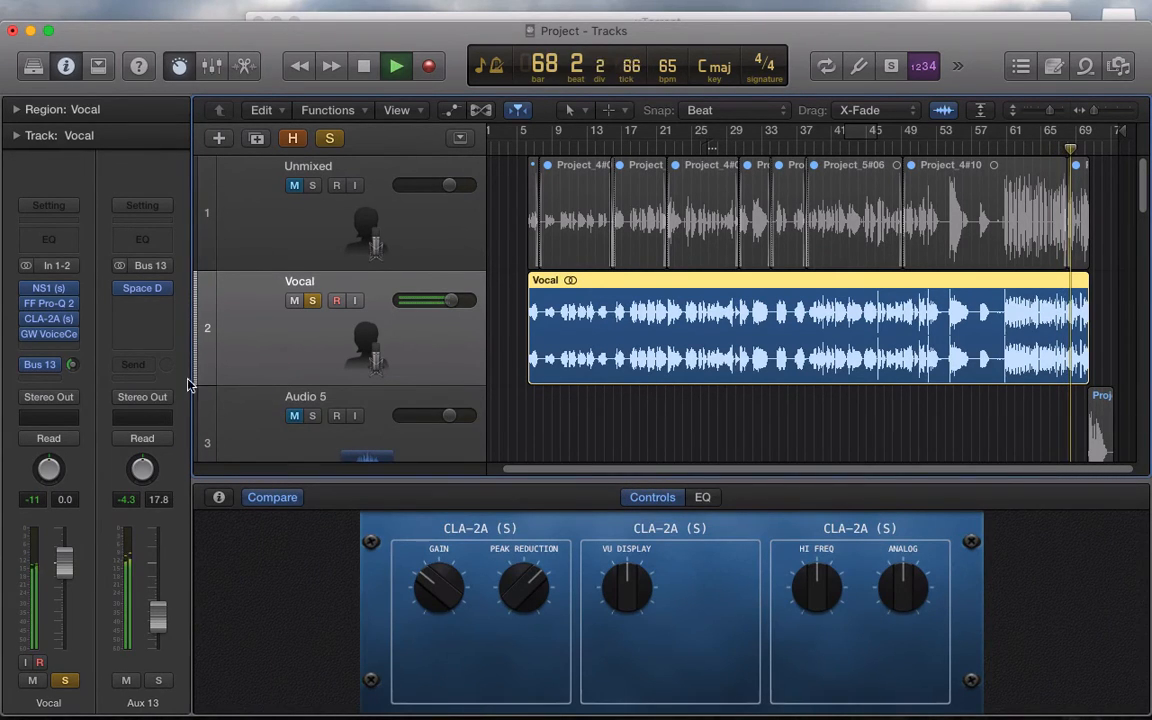
key(space)
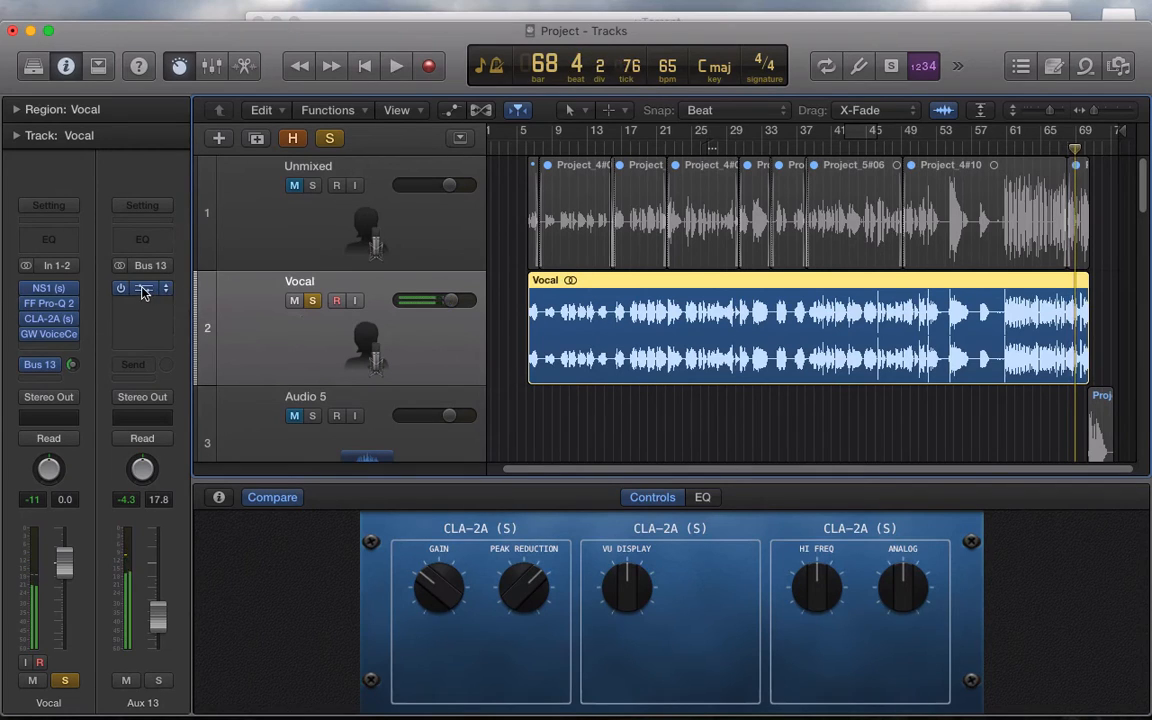
Return the playhead to bar 61, unsolo the Vocal track, and play the full mix.
click(1008, 147)
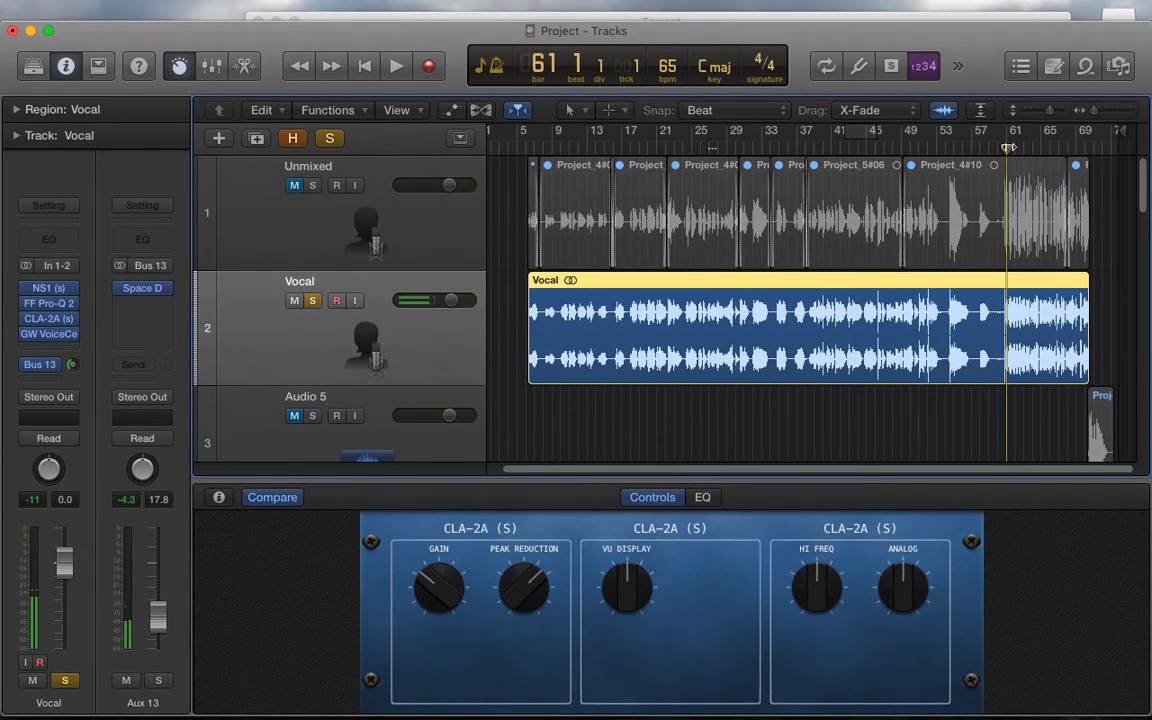
mouse_move(1070, 6)
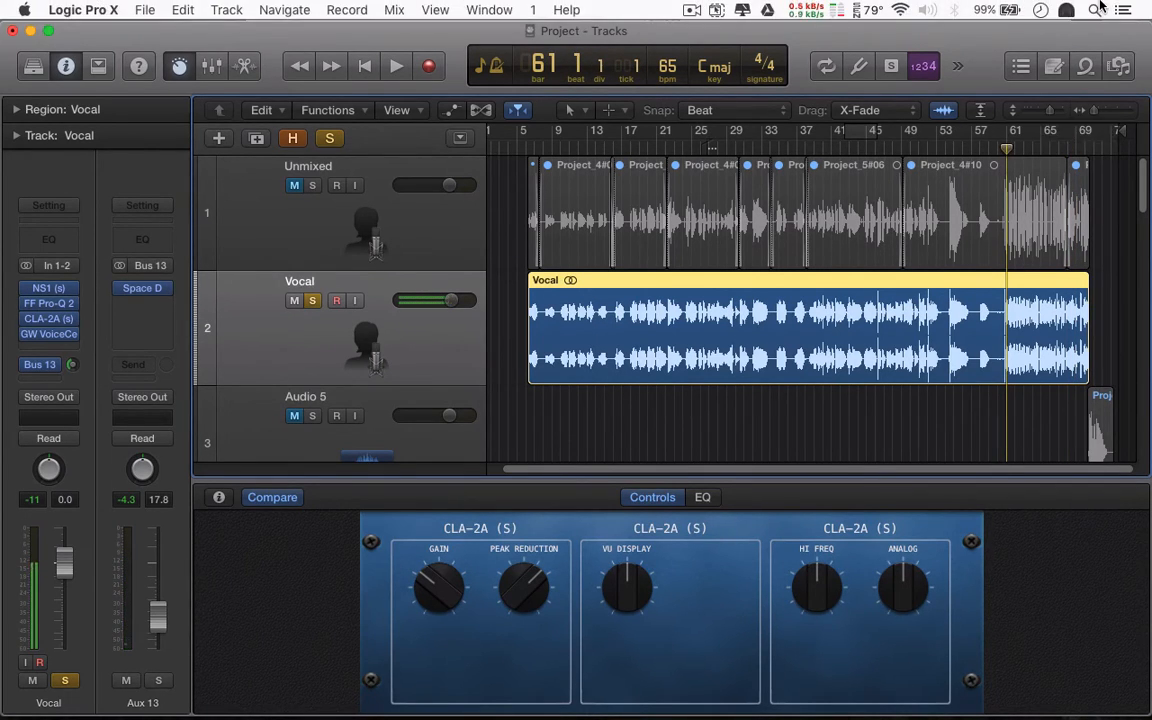
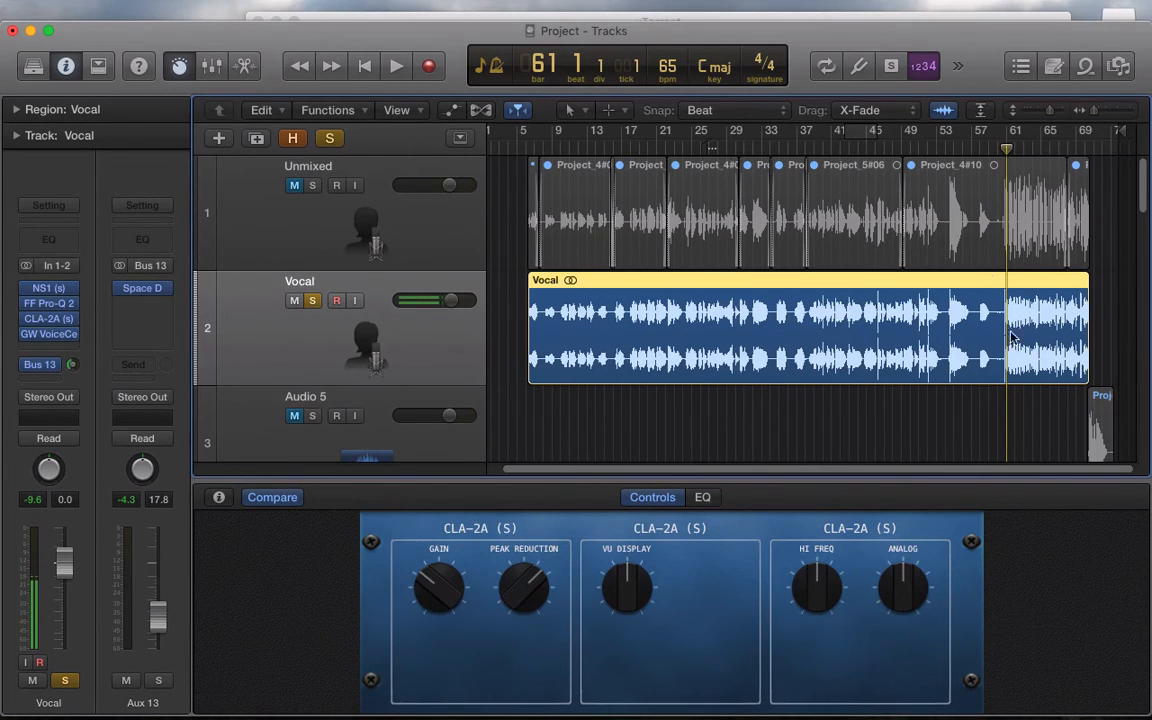
click(311, 301)
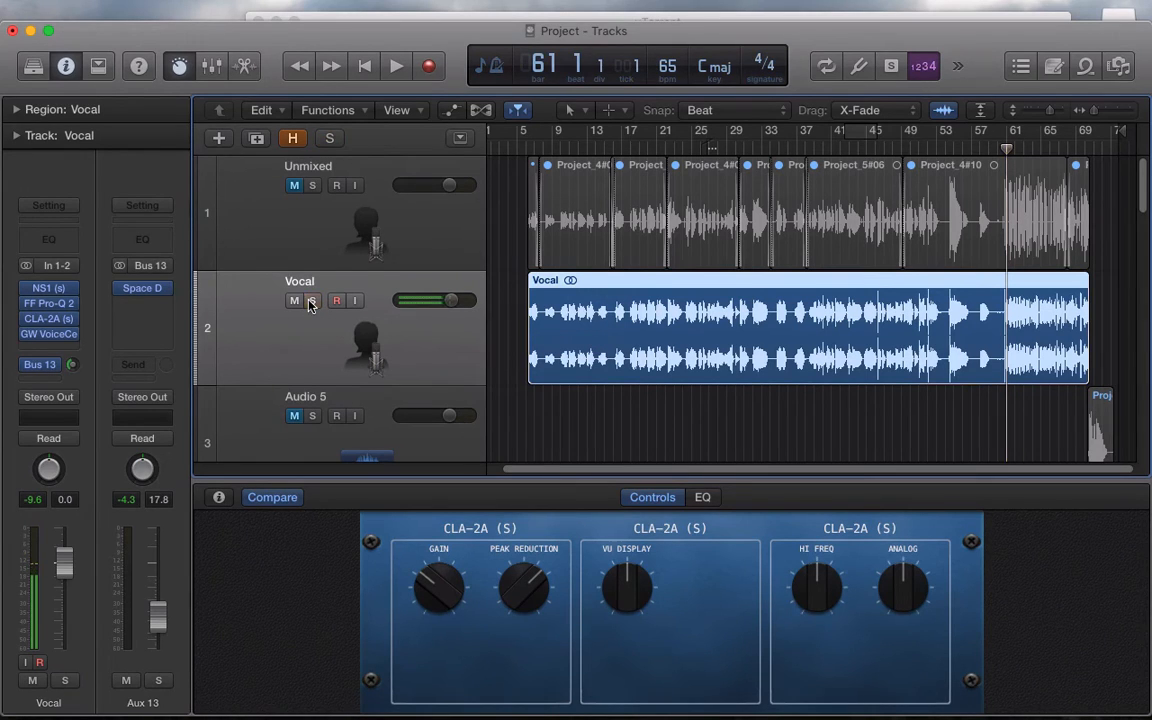
key(space)
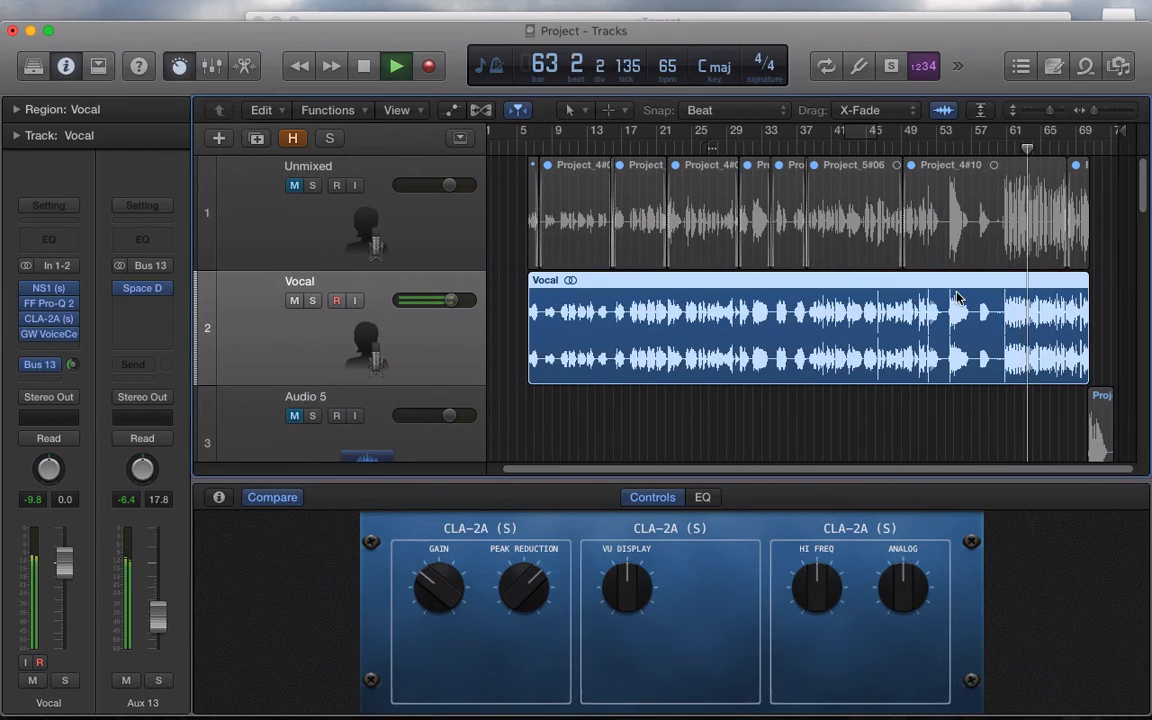
Hide the Smart Controls, fit all tracks vertically in the arrangement, and select the Vocal track.
click(179, 66)
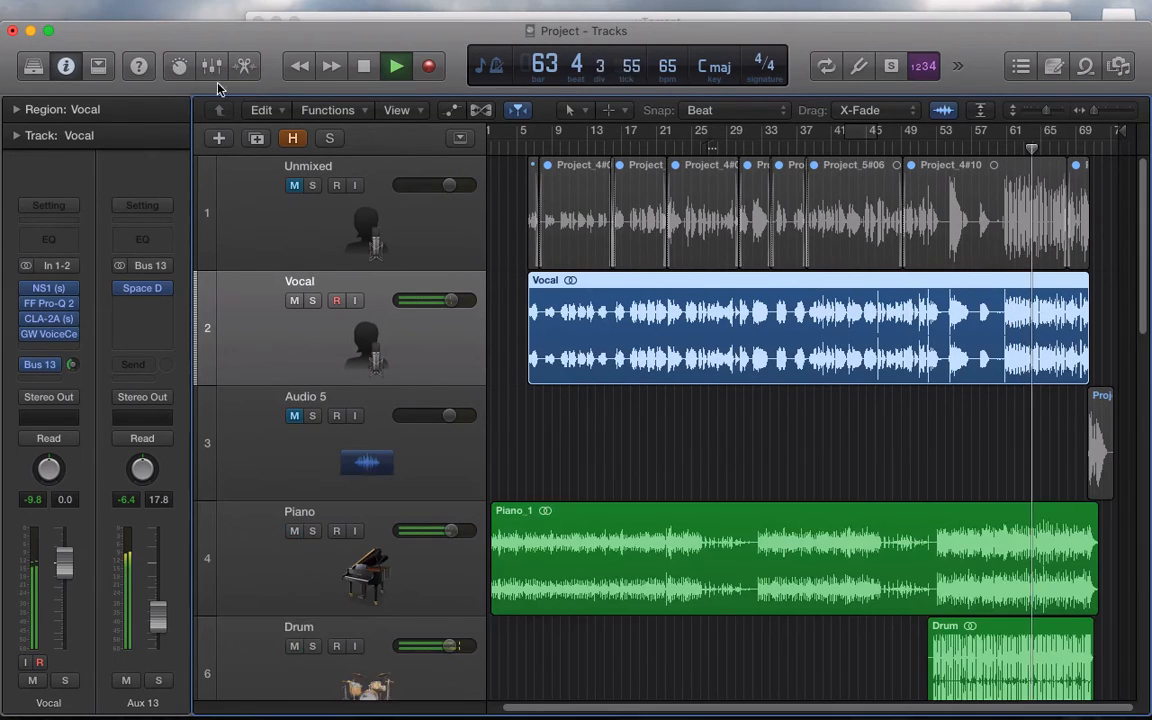
scroll(655, 283, down, 4)
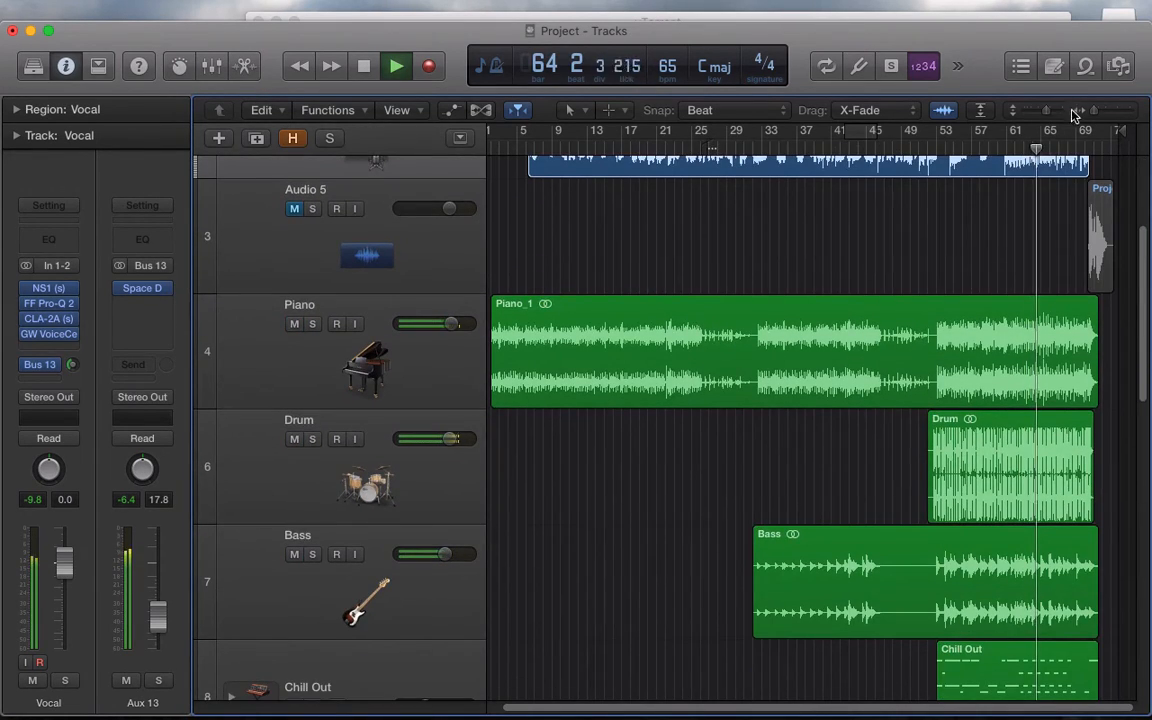
click(979, 111)
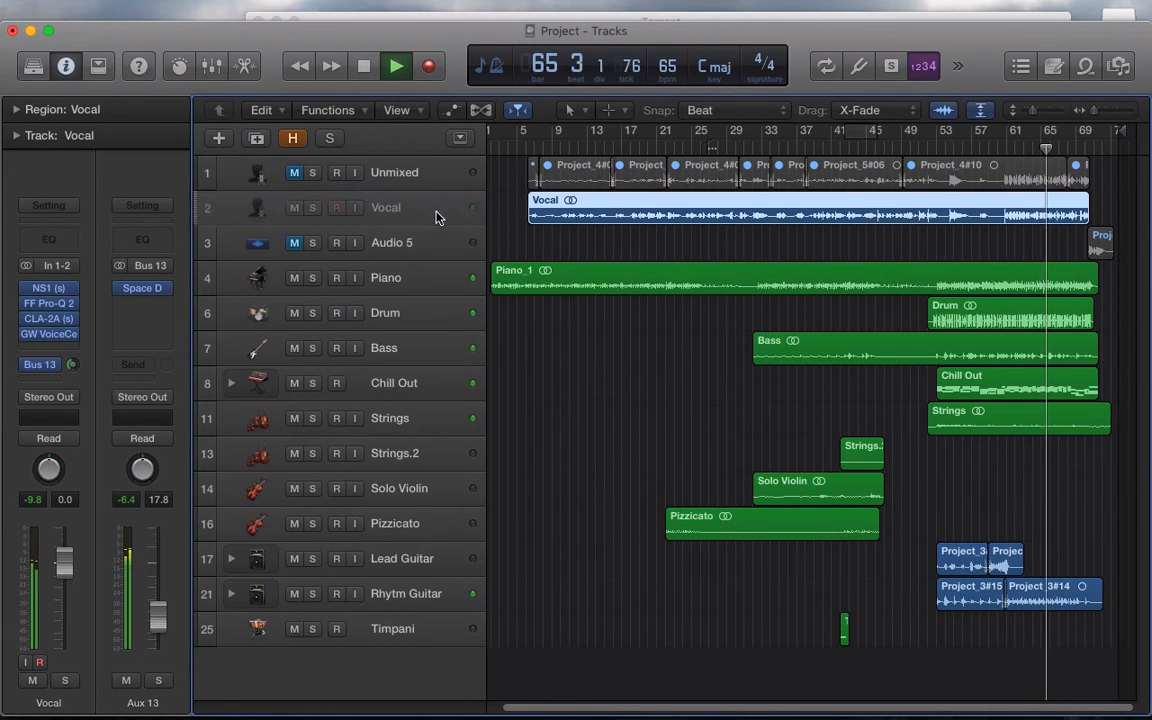
click(406, 245)
click(406, 218)
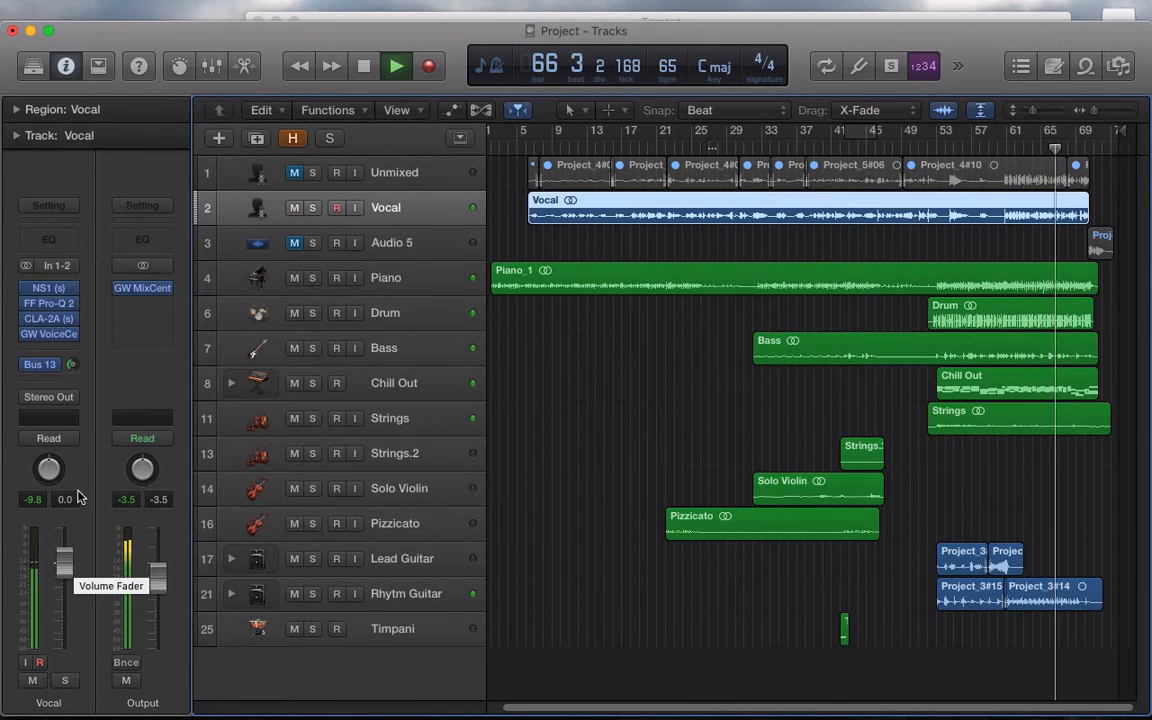
Stop playback, raise the gain of the Vocal track's CLA-2A to 35.20, and resume playback.
key(space)
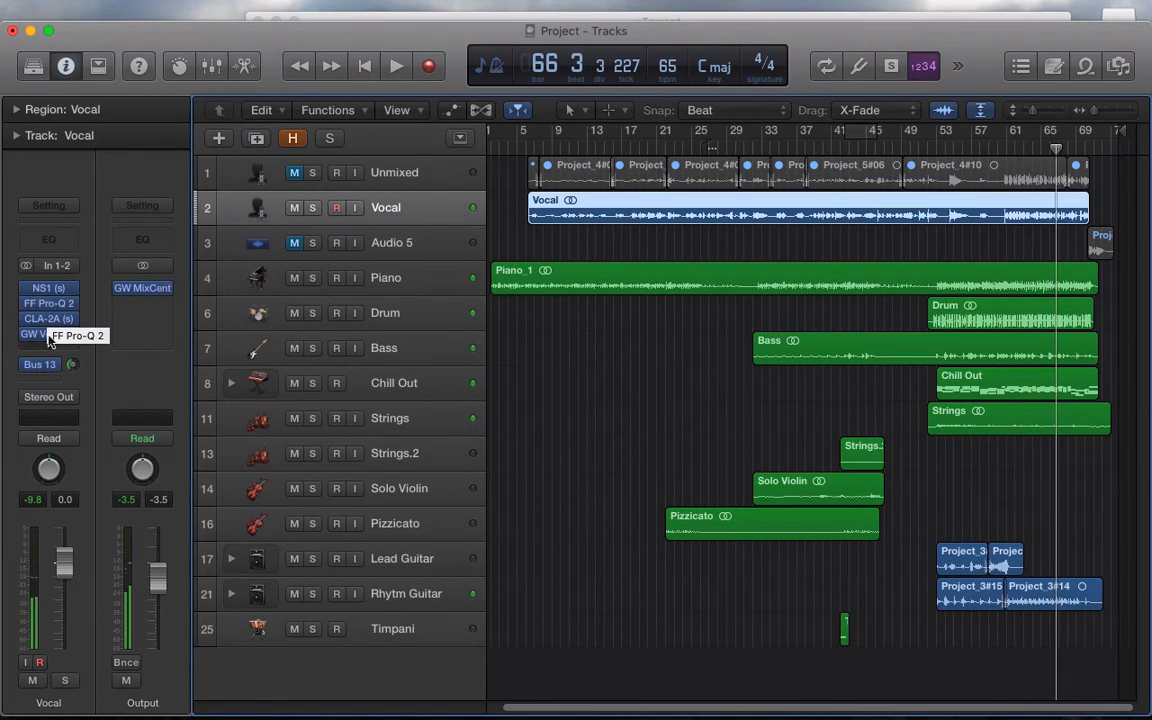
click(48, 318)
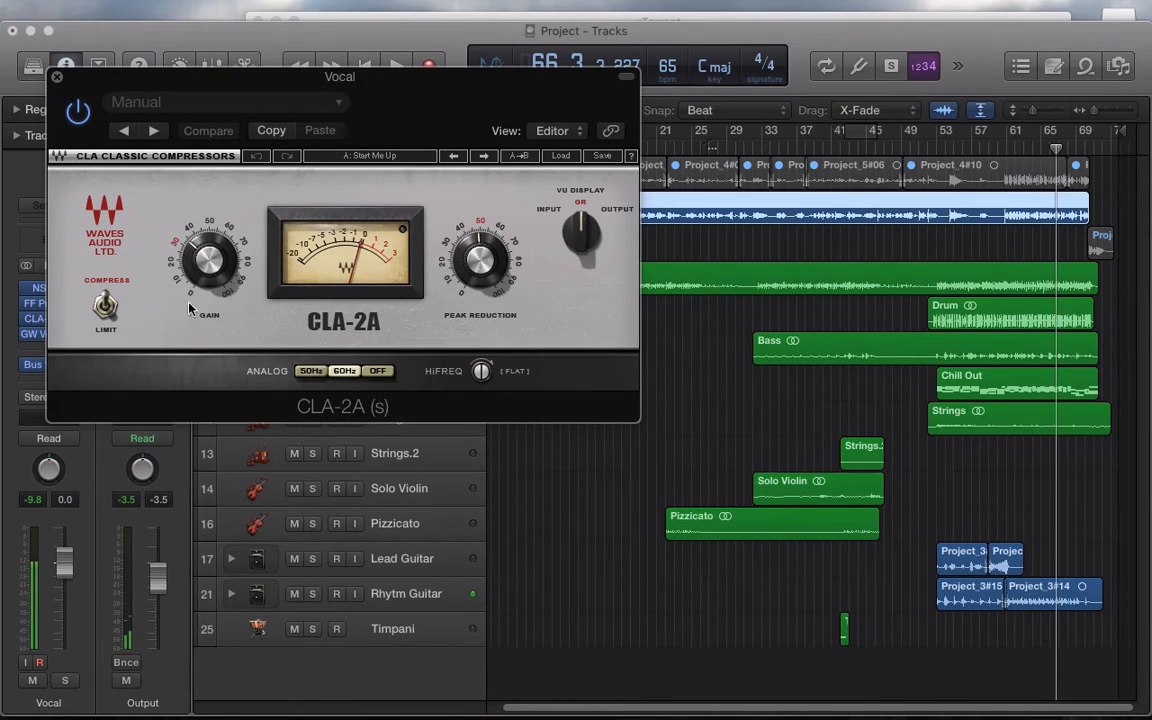
drag(208, 278, 208, 266)
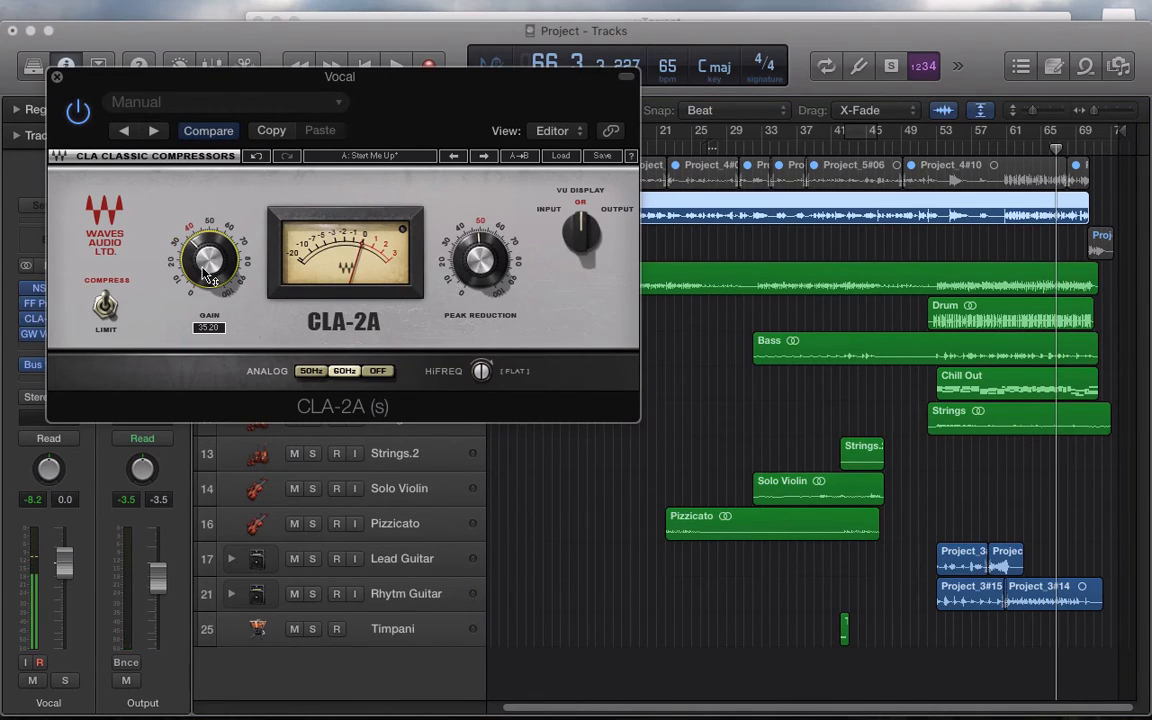
key(space)
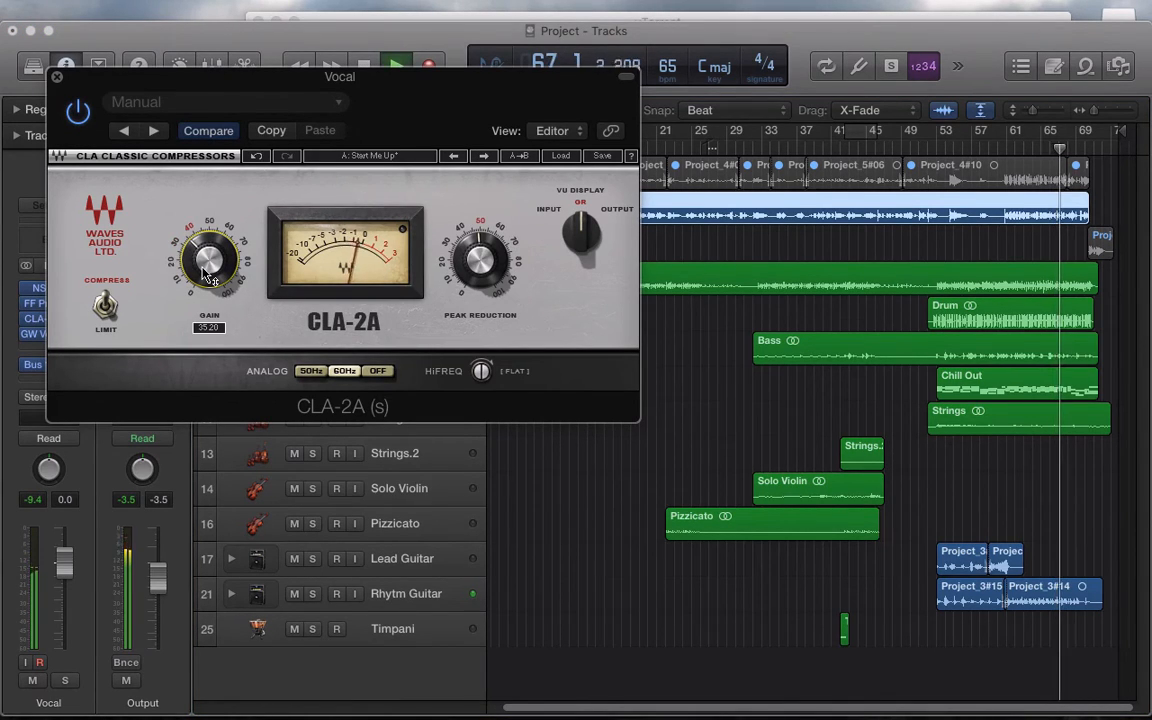
Add a Level Meter after the GW VoiceCentric on the Vocal track and arrange its window below the CLA-2A.
drag(285, 85, 390, 71)
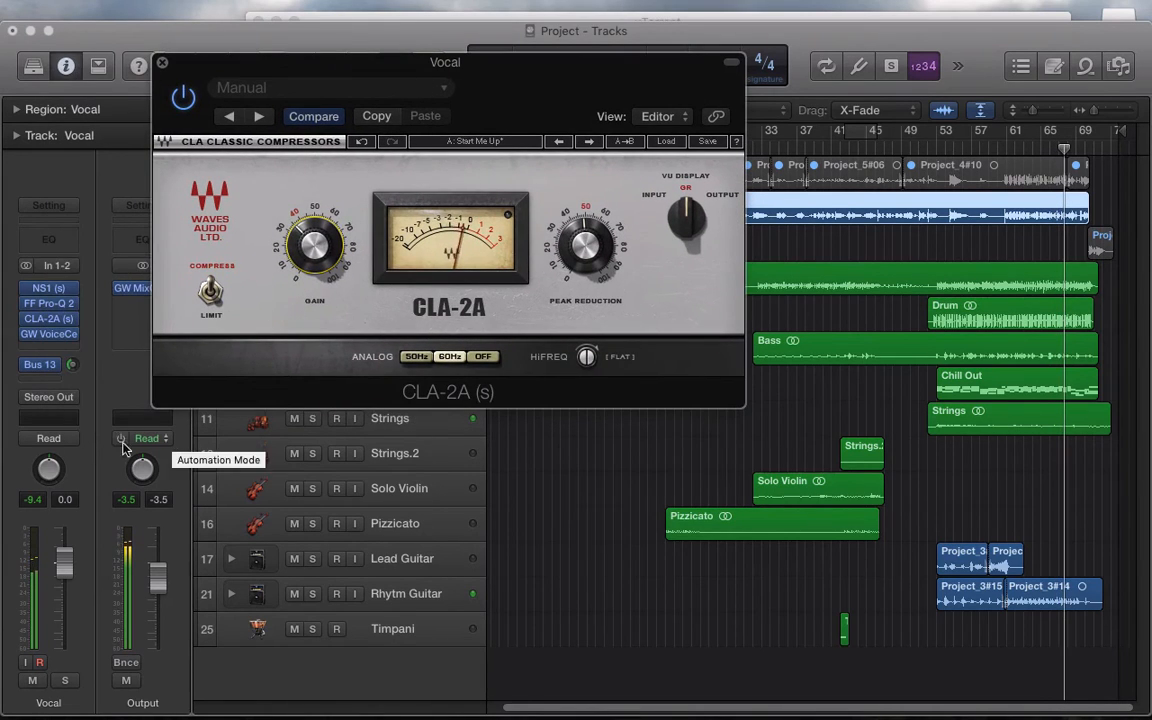
click(48, 349)
mouse_move(118, 546)
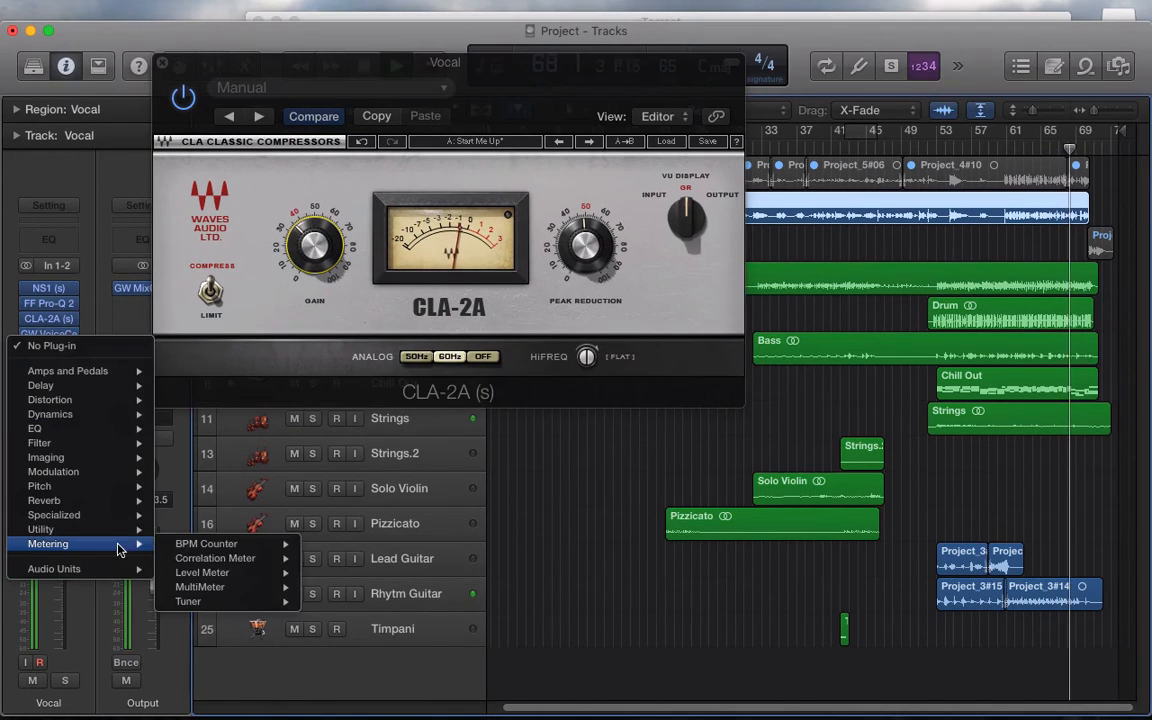
click(201, 573)
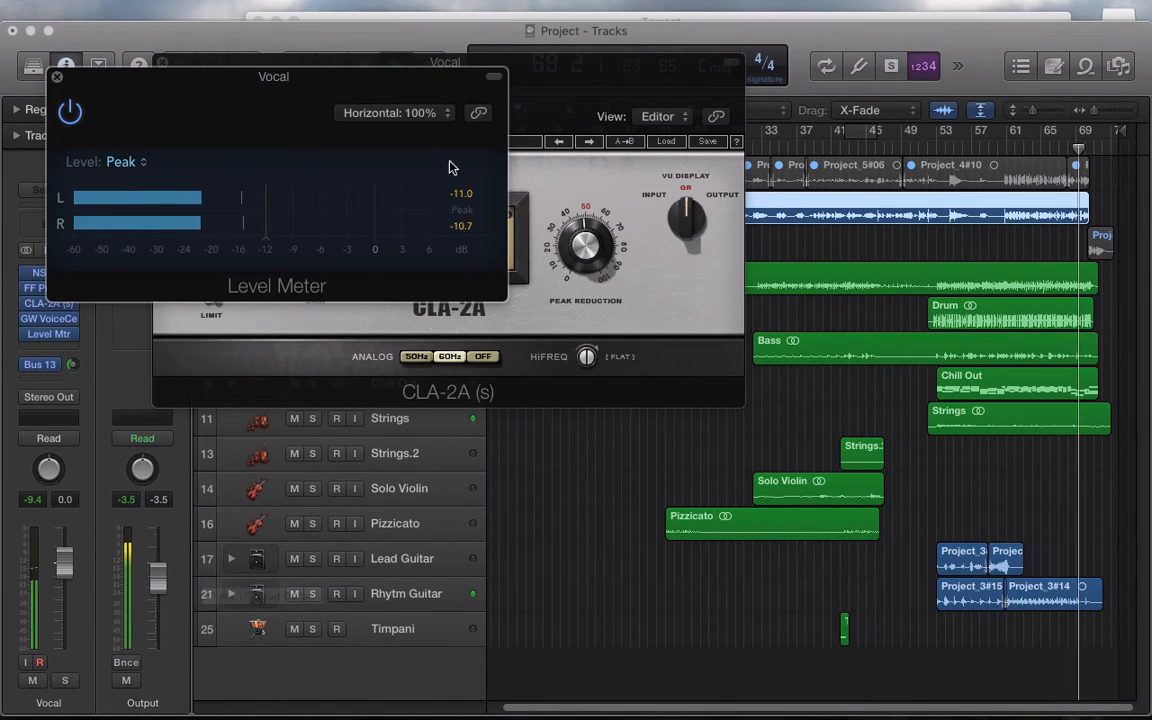
drag(360, 90, 403, 441)
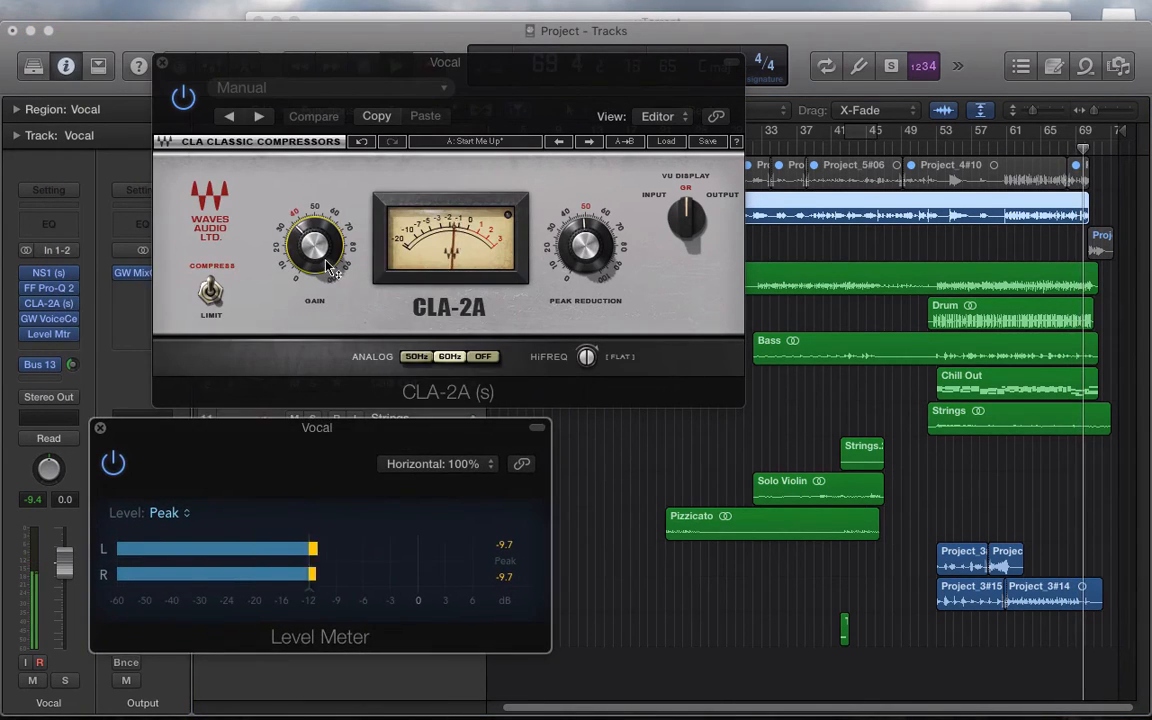
Raise the Vocal CLA-2A gain to 36.08, replay from around bar 61, close both plug-in windows and stop playback.
drag(333, 268, 333, 258)
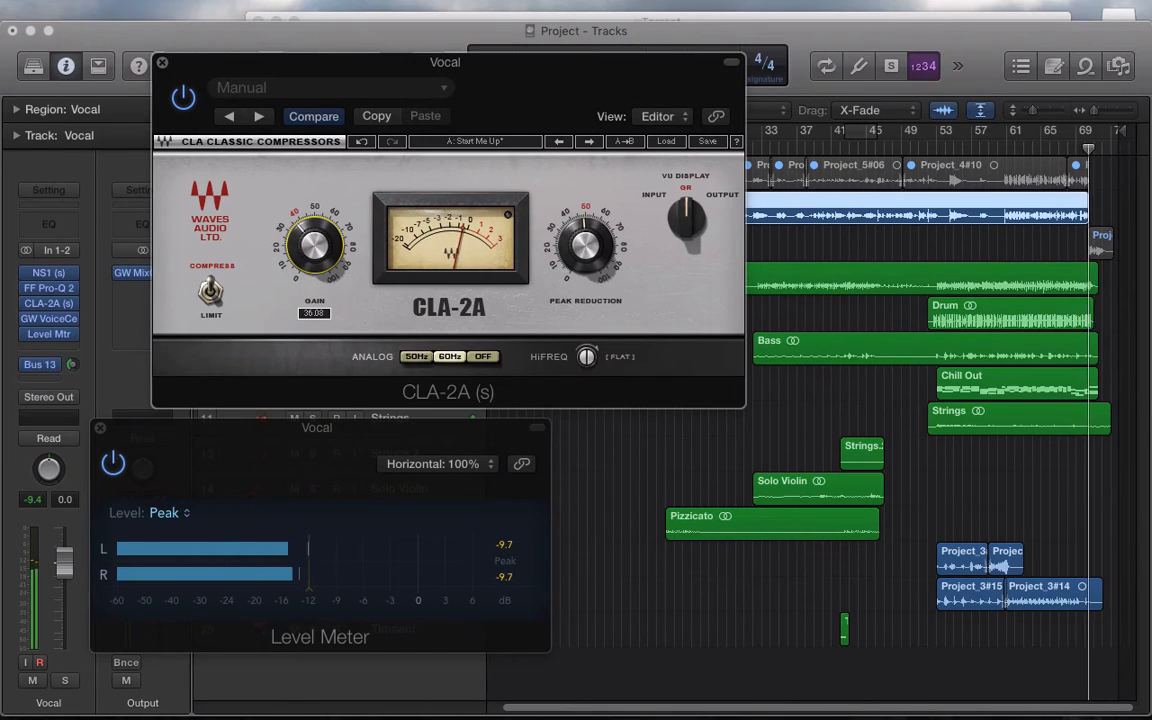
click(1015, 147)
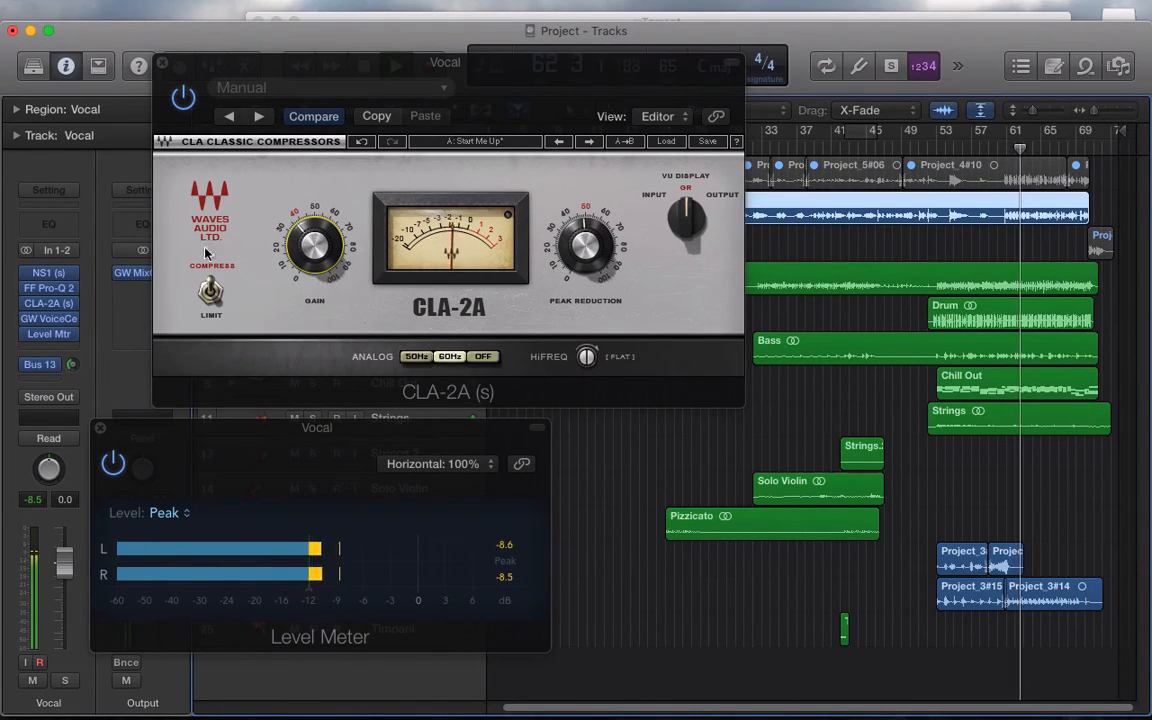
click(162, 63)
click(100, 428)
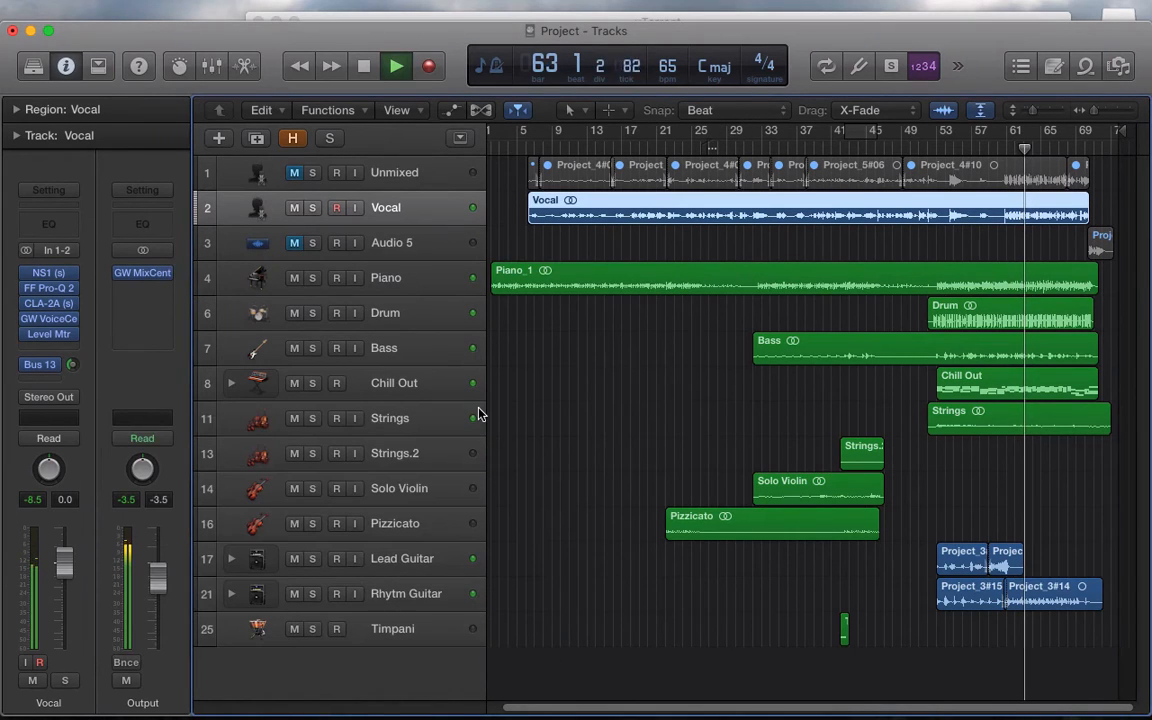
key(space)
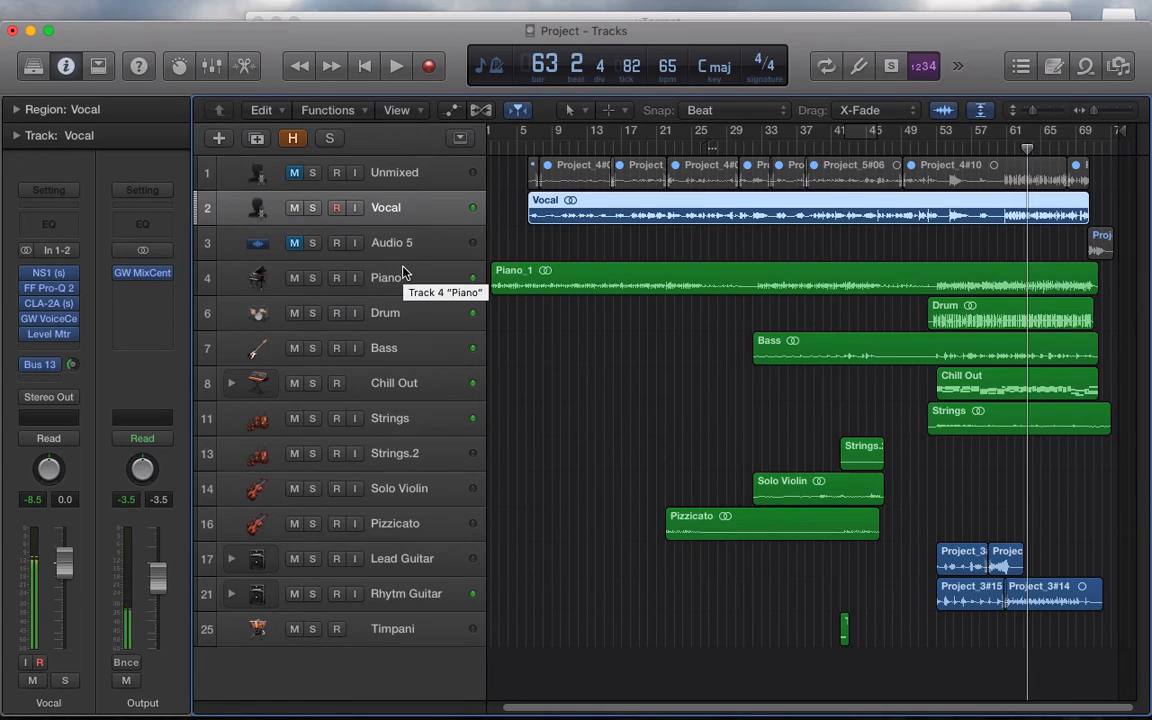
Select the mixer channels from Piano to Timpani and lower their volumes together, bringing Piano to -2.4 dB.
key(x)
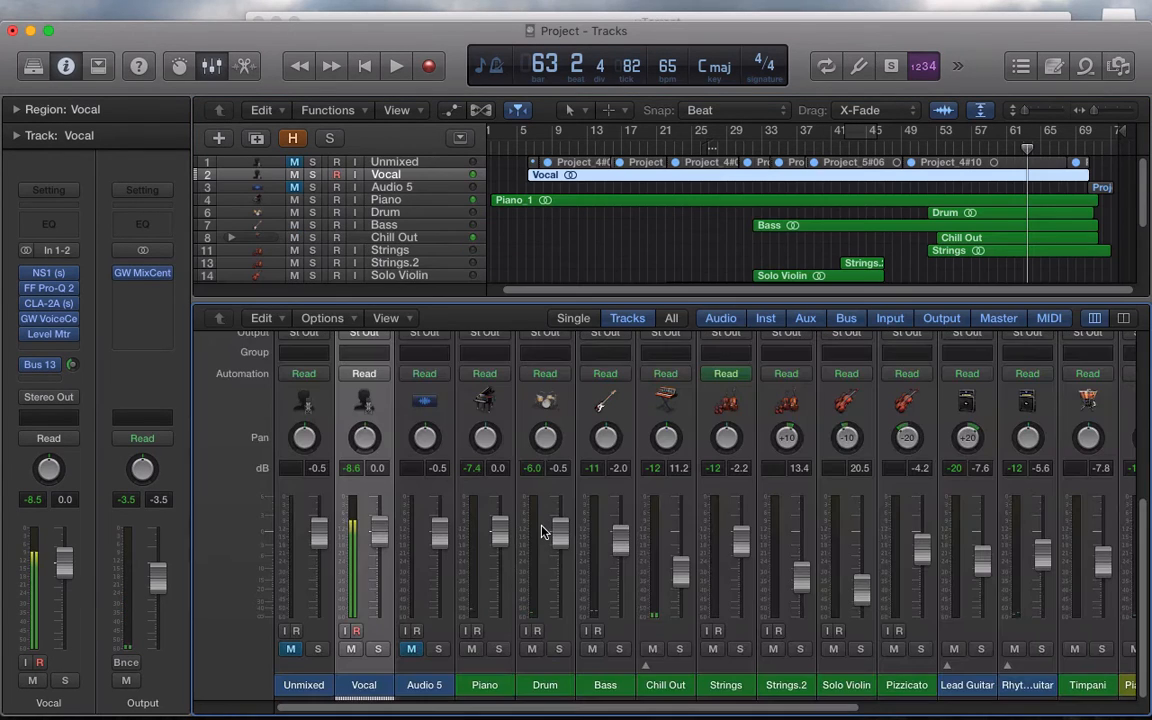
click(478, 686)
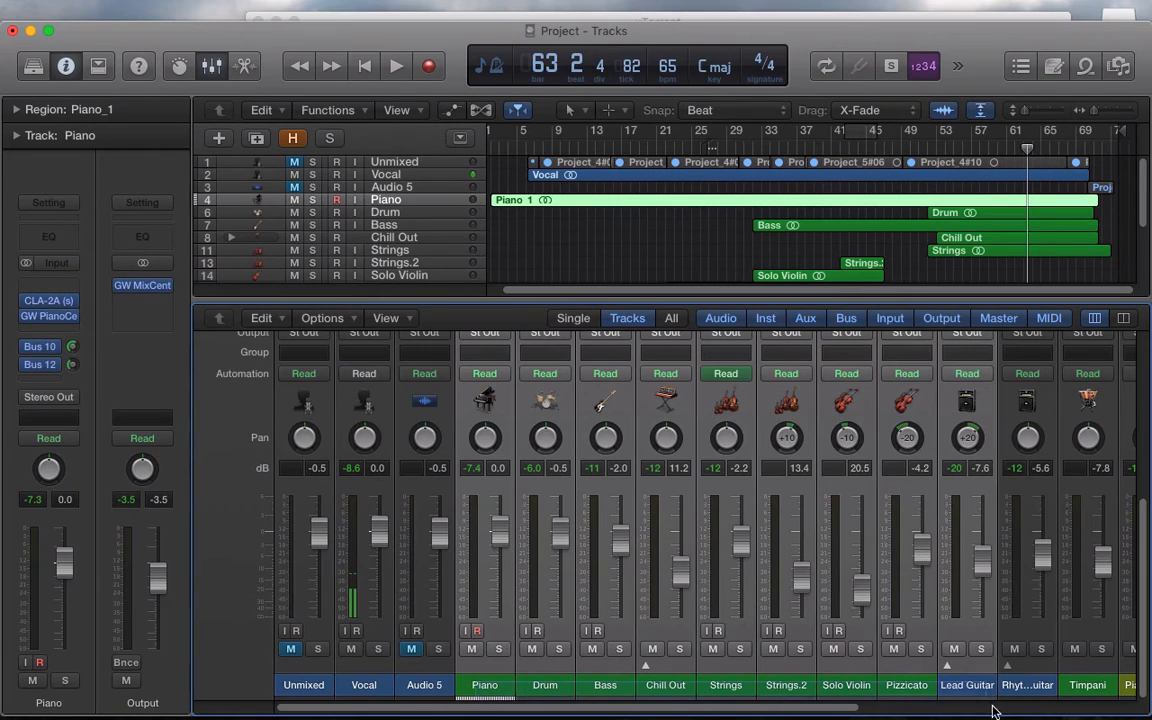
scroll(1035, 700, right, 2)
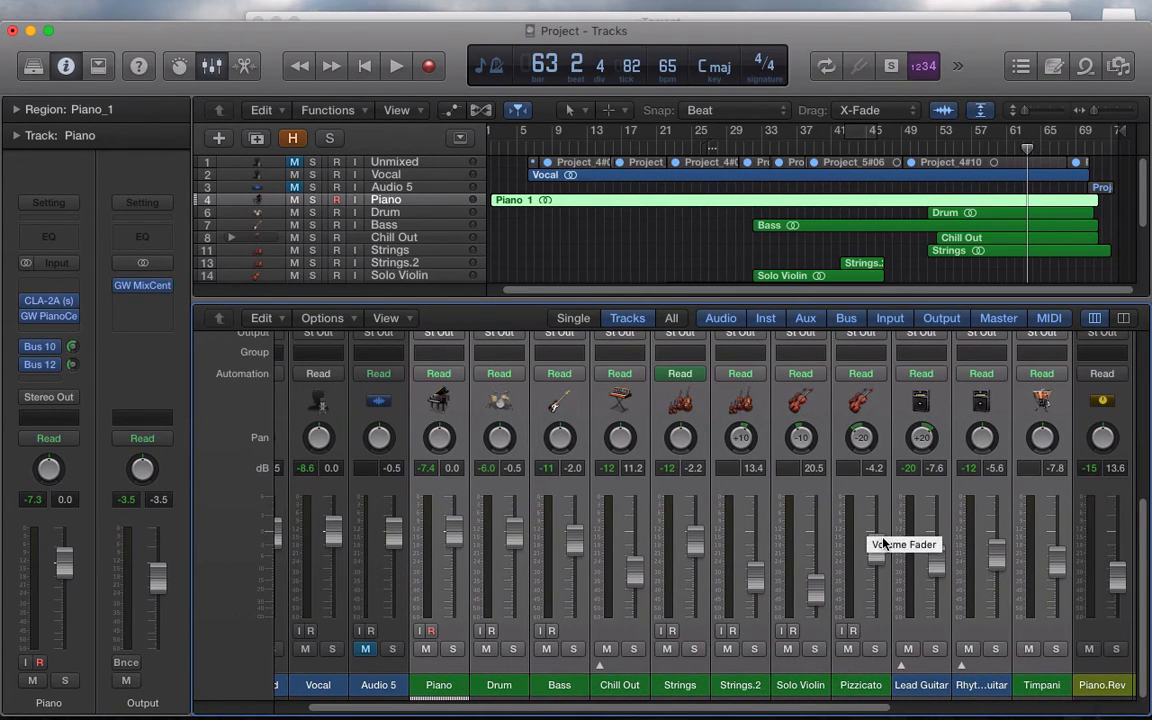
drag(880, 548, 880, 558)
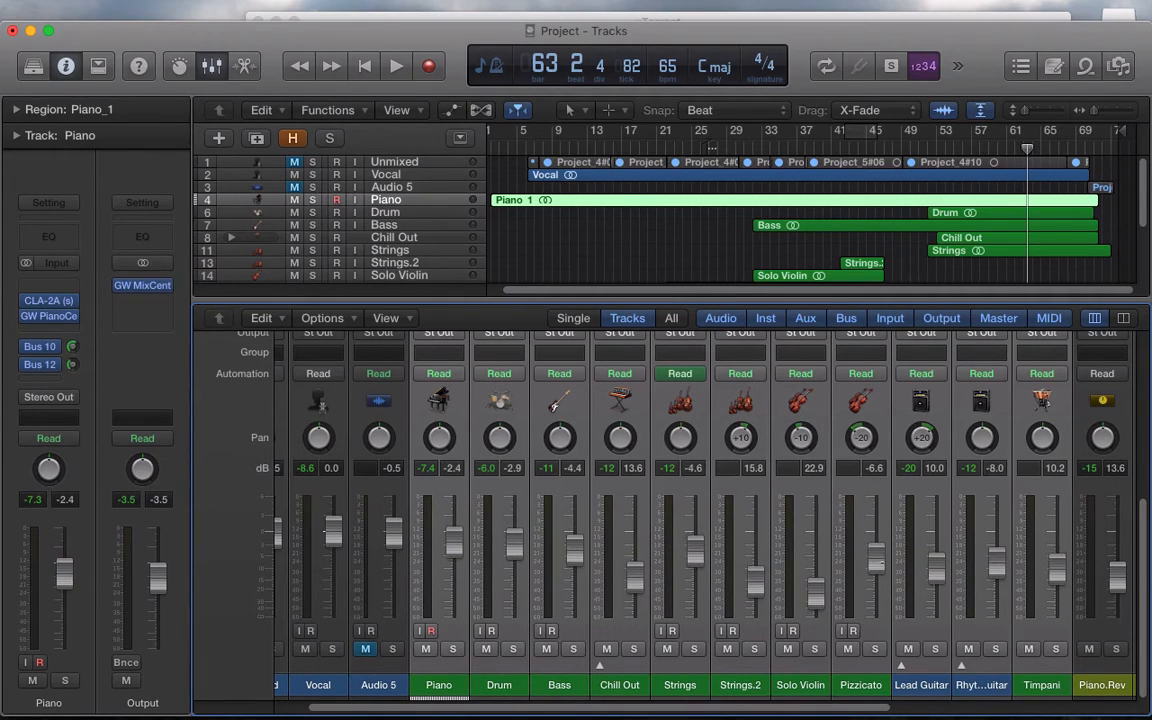
Check the Strings channel's CLA-76 while playing the mix, and close the plug-in and the mixer.
scroll(673, 456, up, 5)
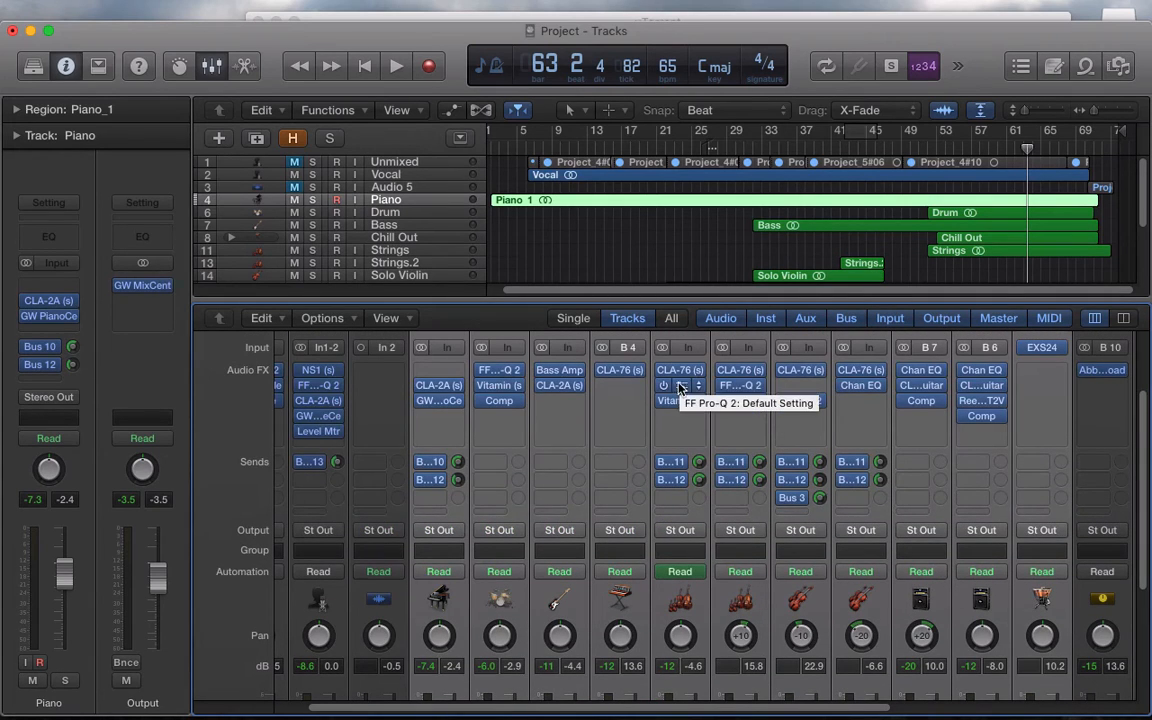
click(680, 370)
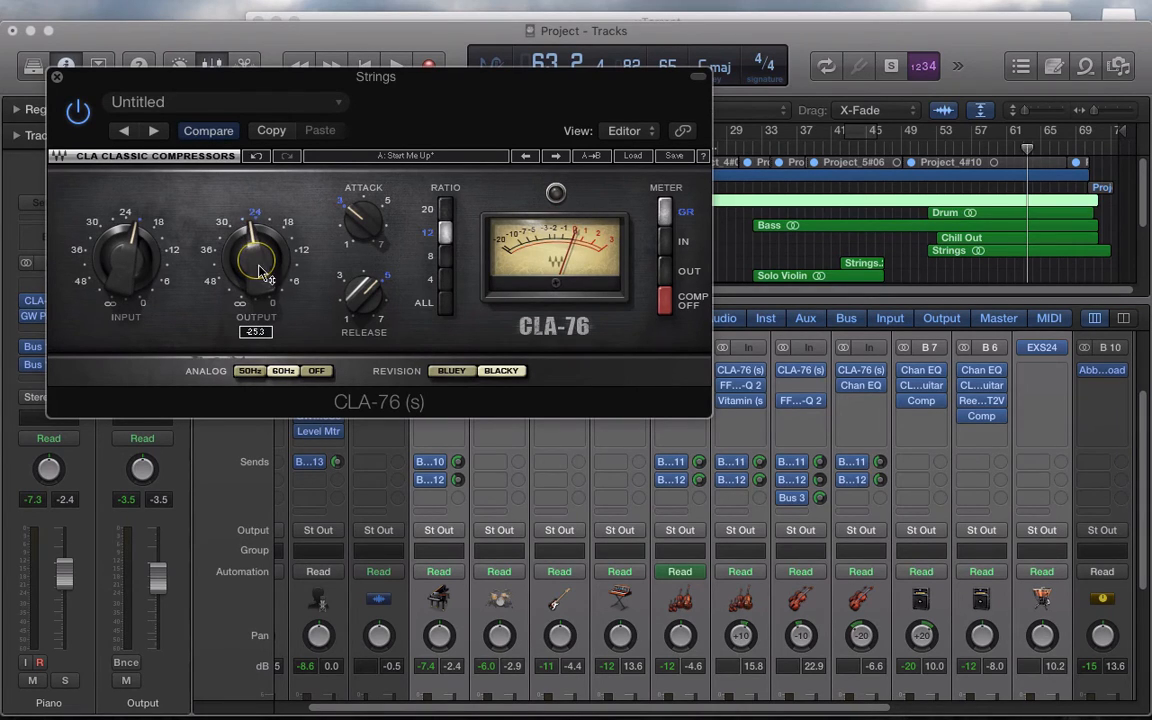
key(space)
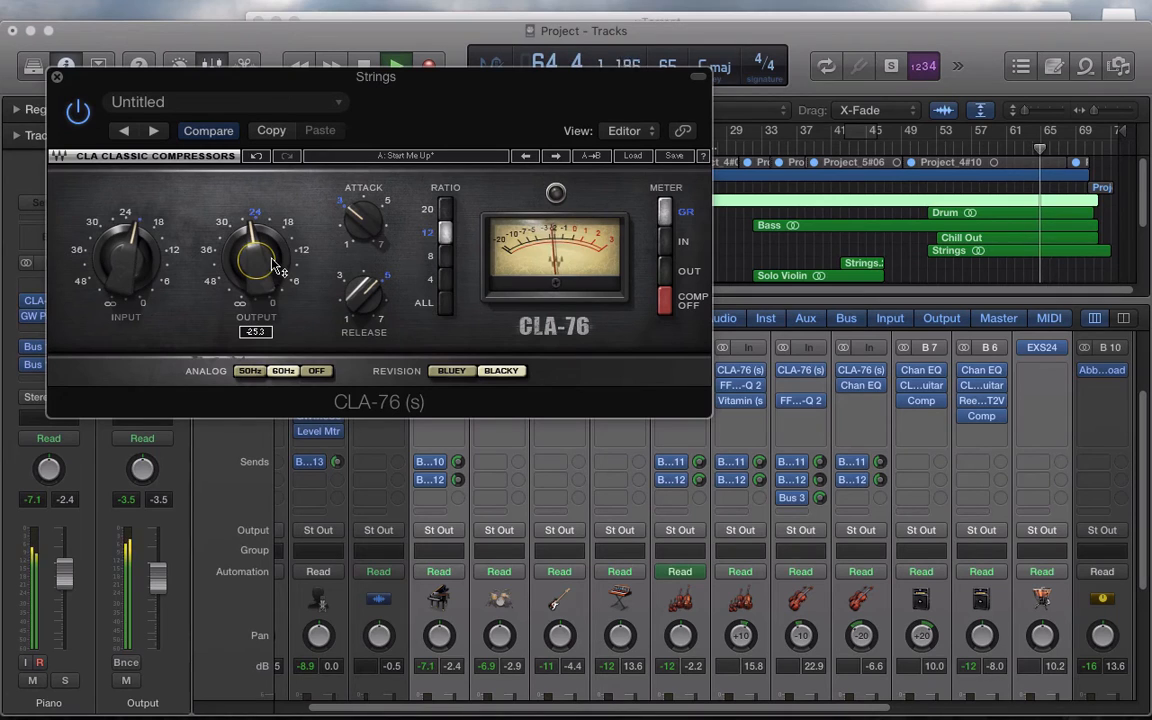
click(57, 77)
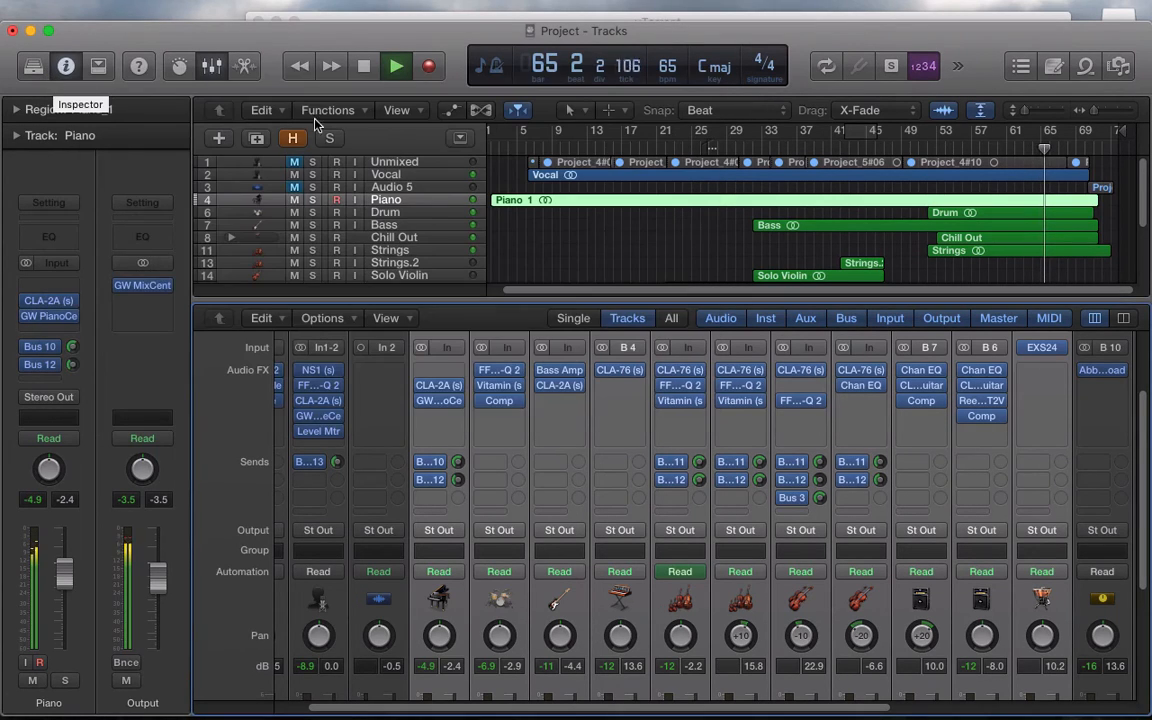
click(211, 66)
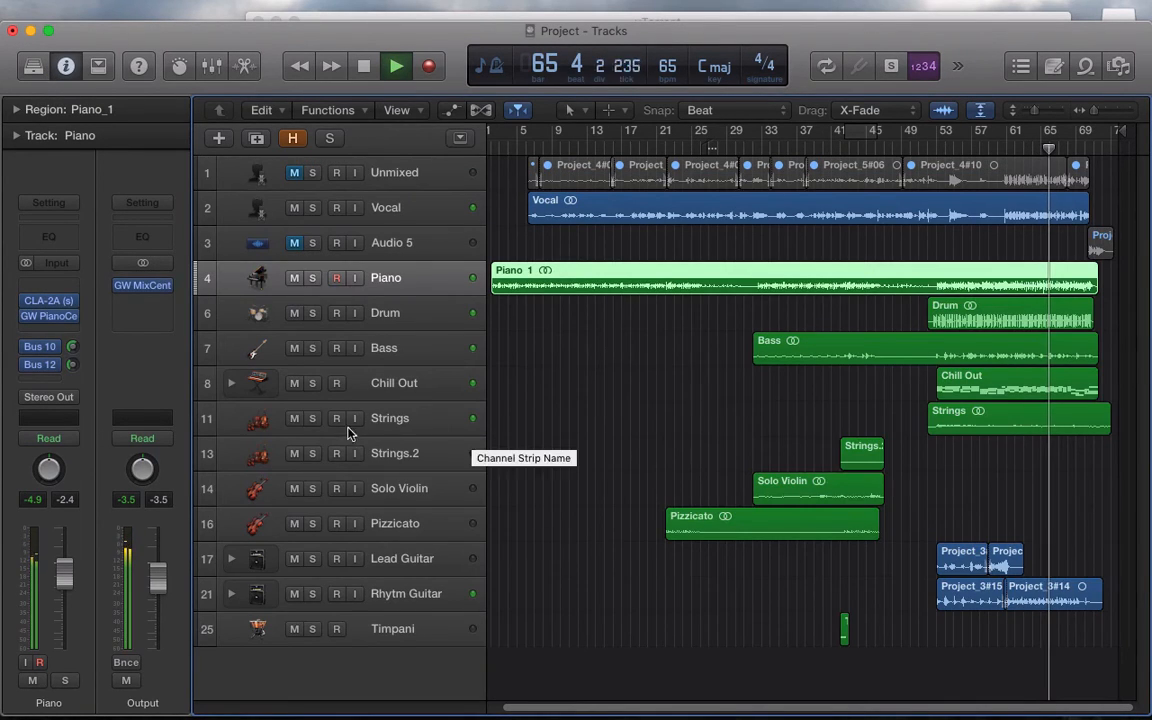
Select and solo the Strings track, and briefly show and hide the track automation.
click(312, 418)
click(387, 420)
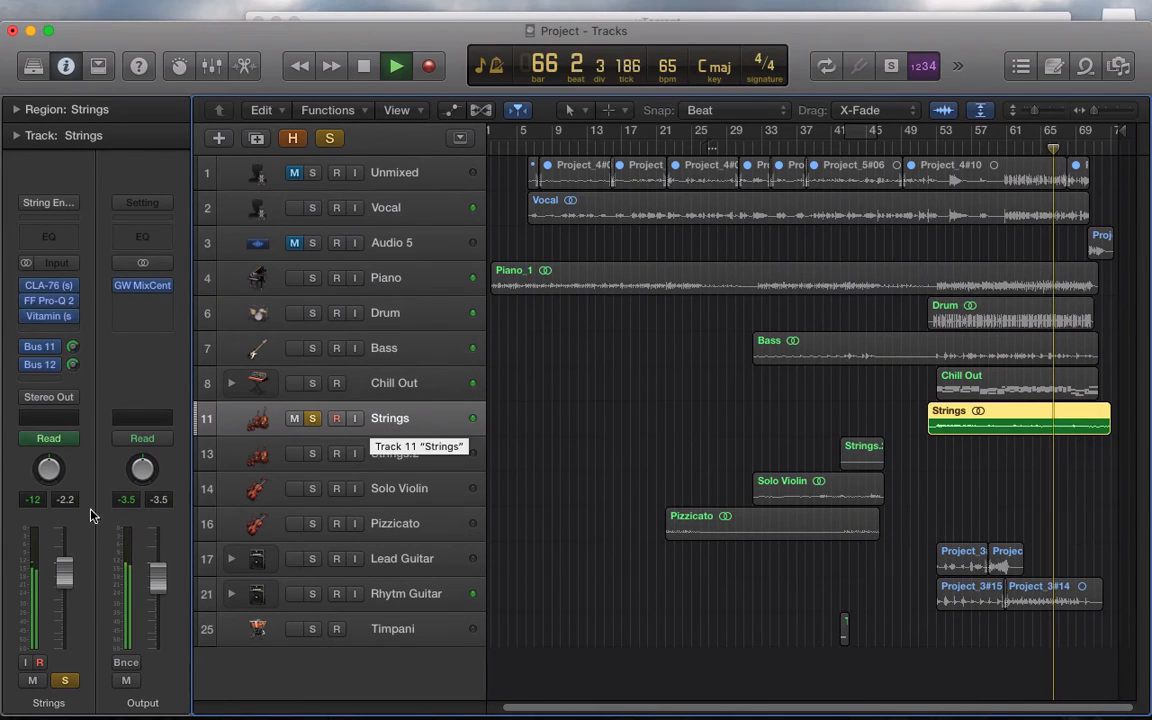
key(a)
key(a)
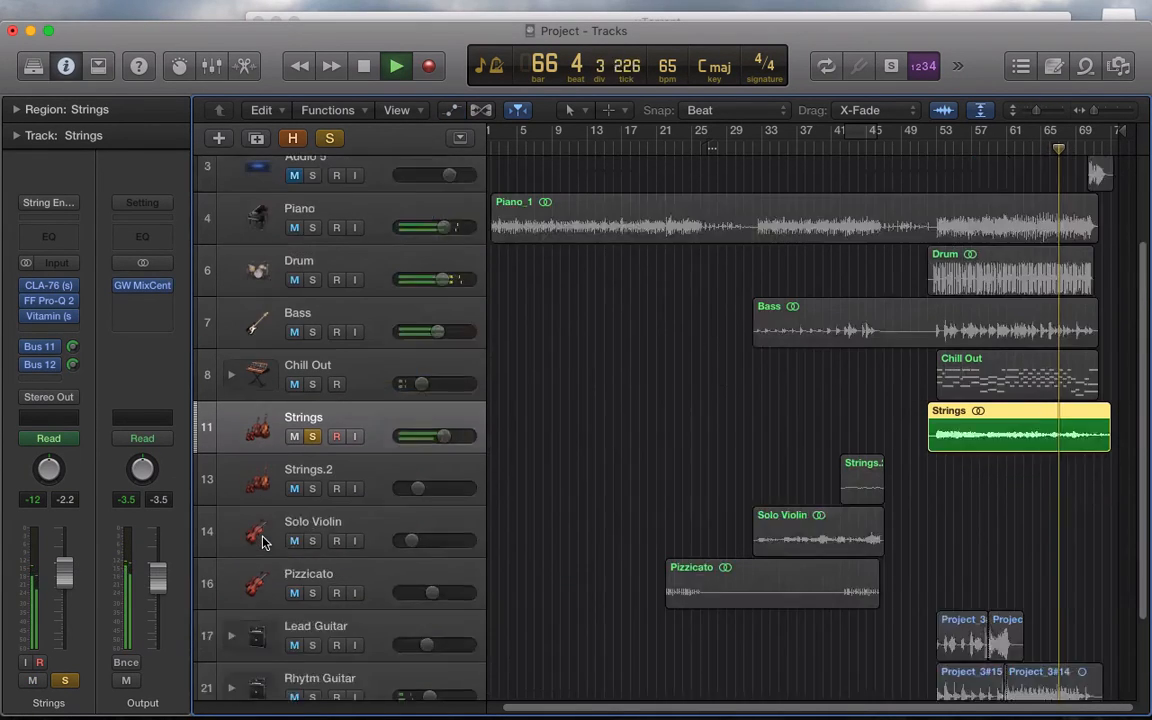
Check the Strings Pro-Q 2 curve, lower the Strings CLA-76 output to about the 30 mark, and unsolo the track.
click(49, 301)
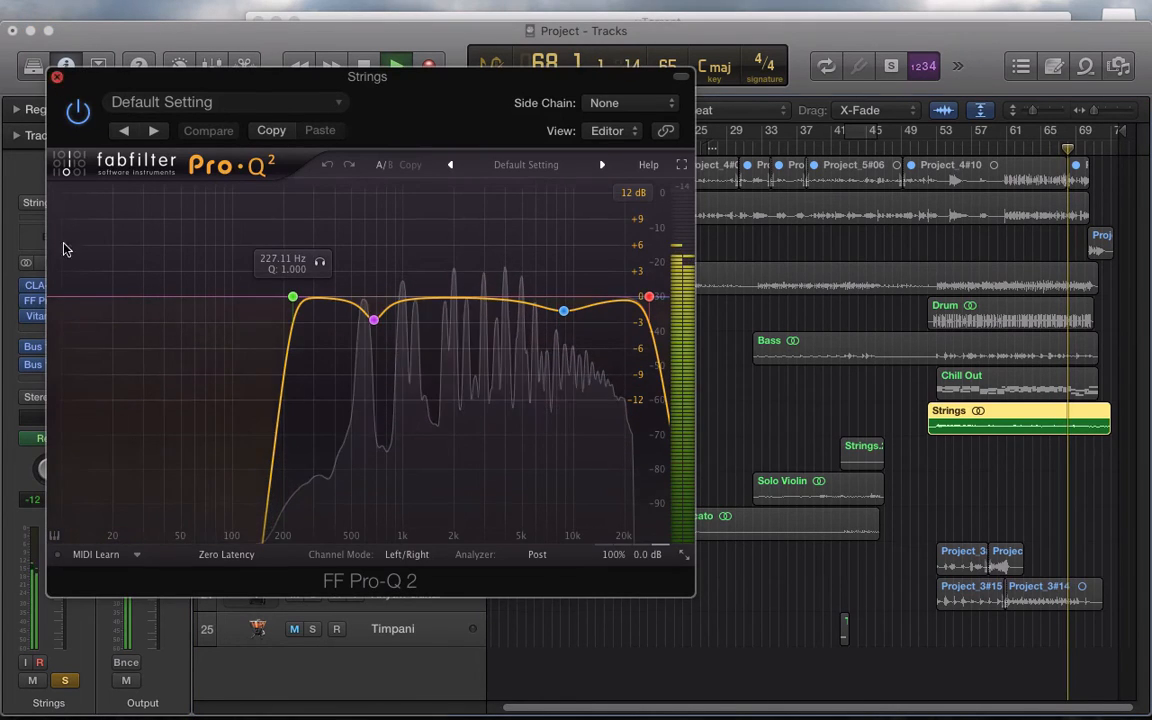
click(57, 77)
click(49, 286)
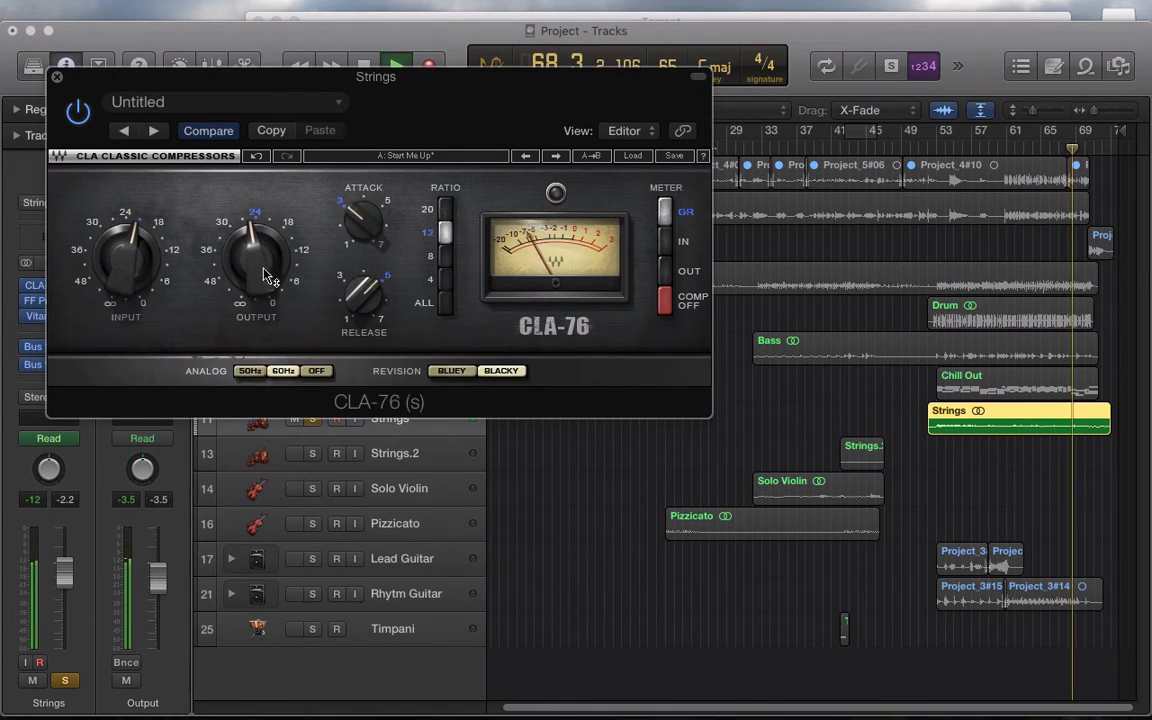
mouse_move(268, 277)
mouse_down()
mouse_move(268, 266)
mouse_move(268, 279)
mouse_up()
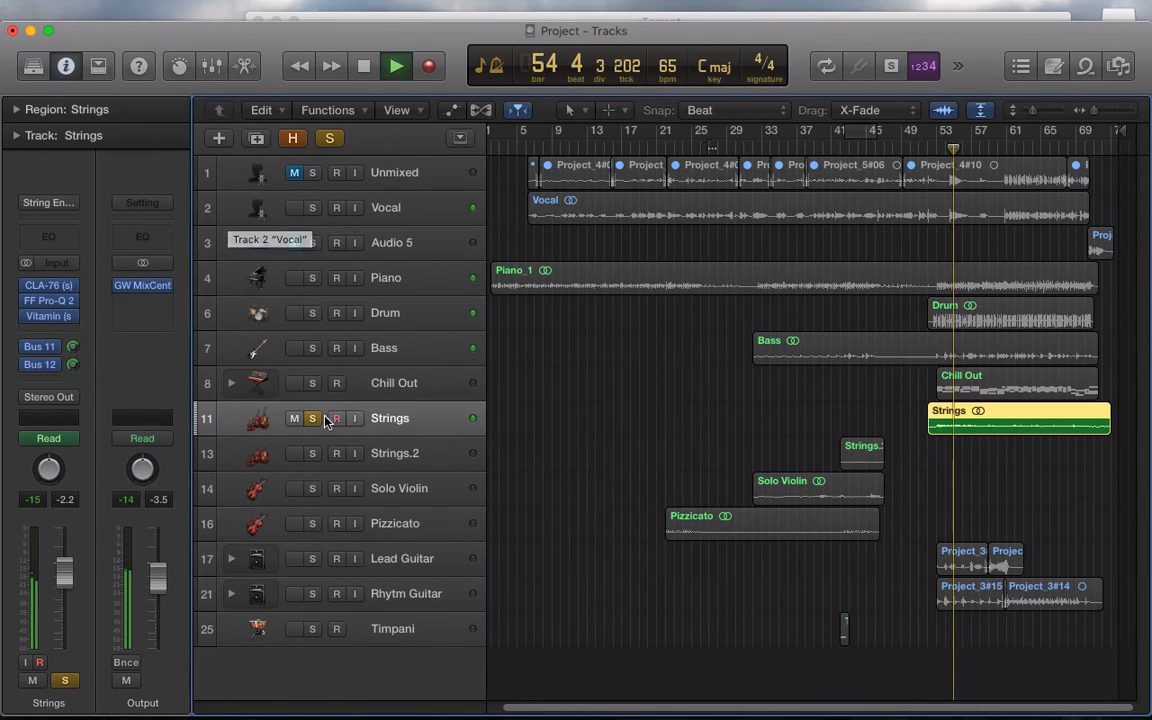
click(314, 419)
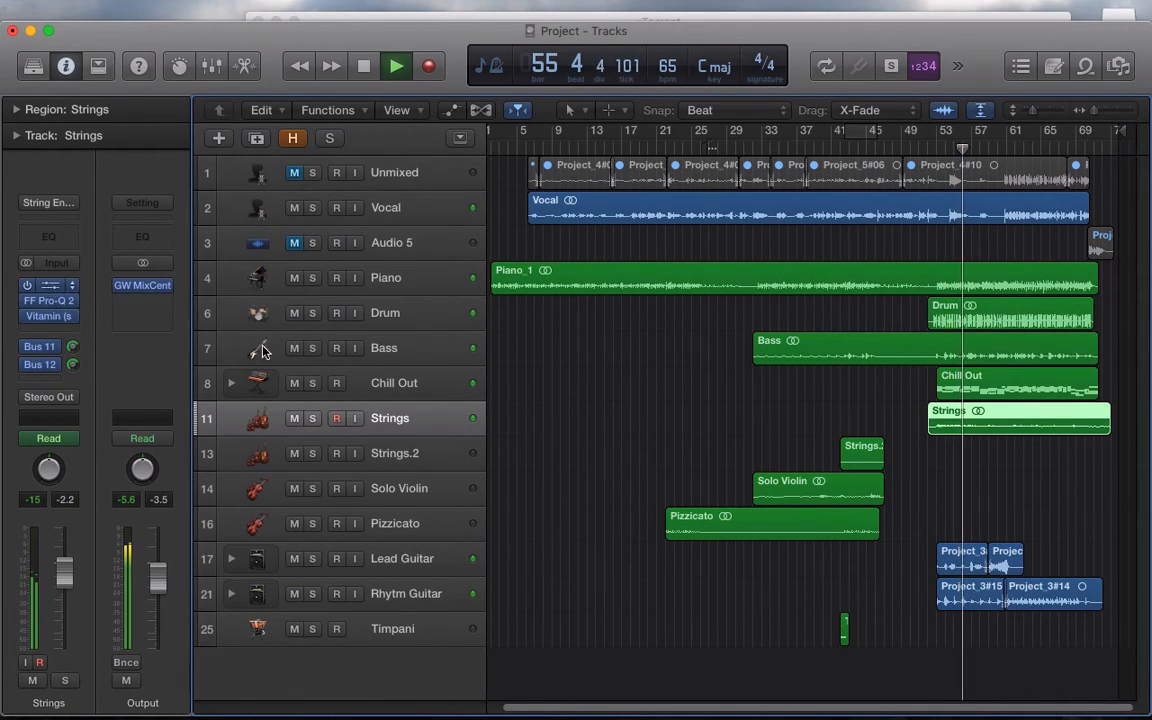
Raise the output of the Strings CLA-76 partway back toward the 24 mark and close the plug-in.
click(58, 287)
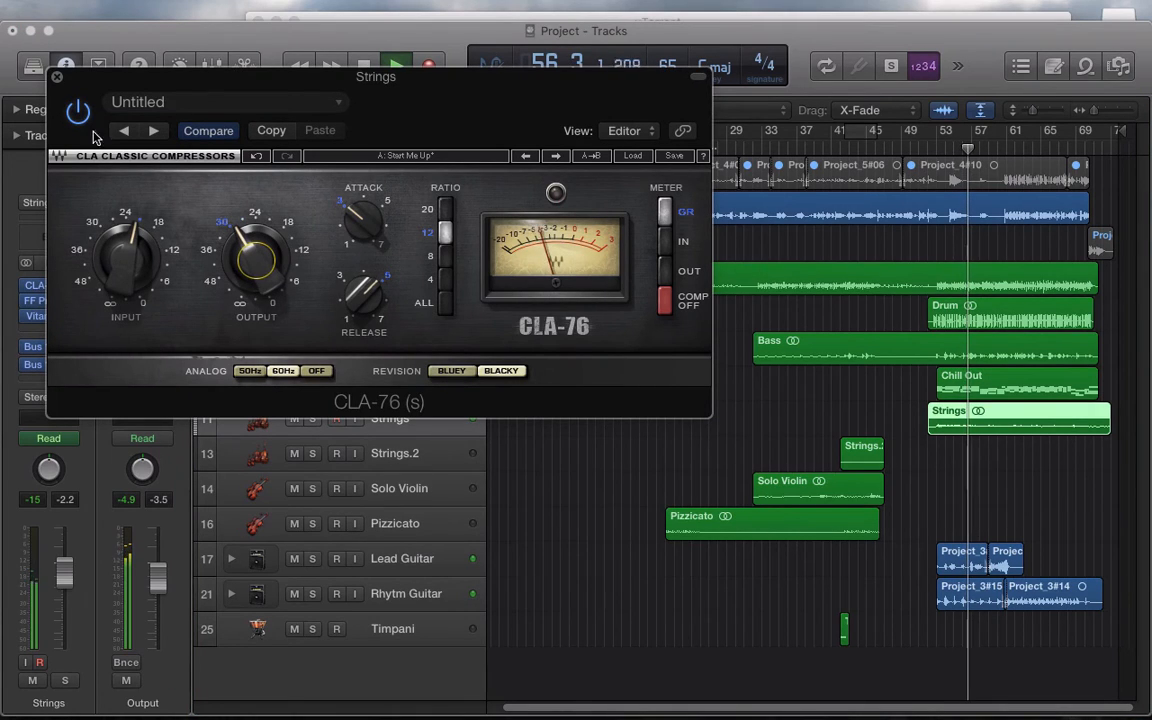
click(57, 78)
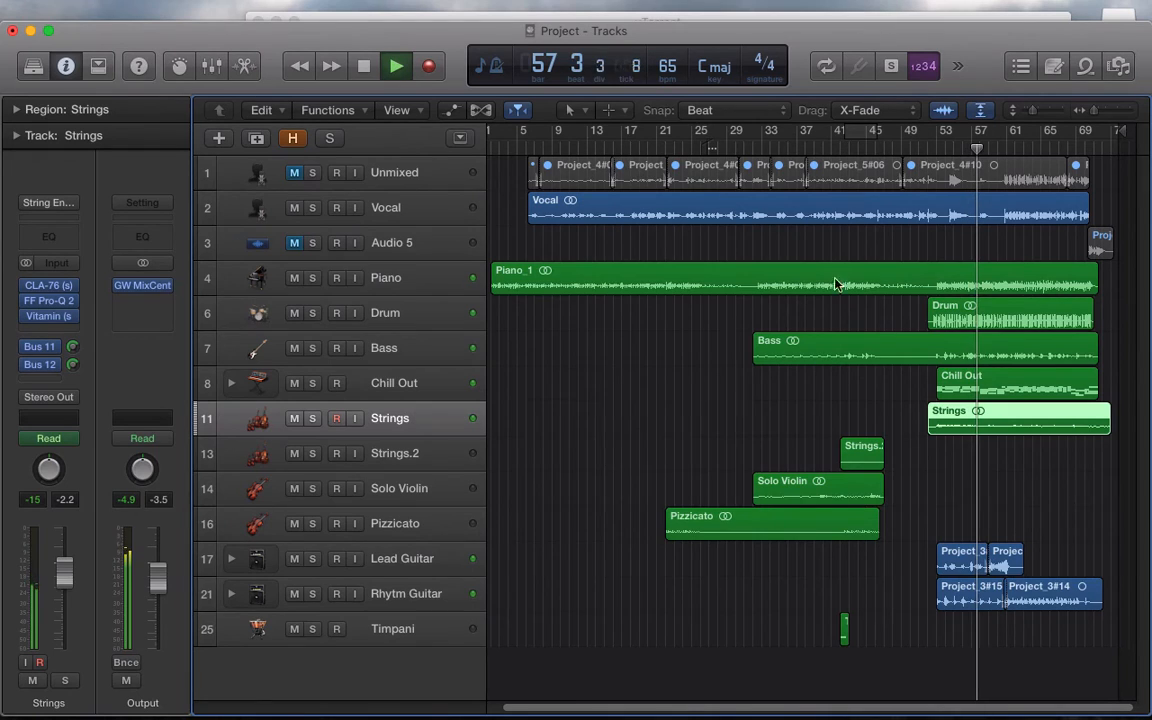
click(44, 285)
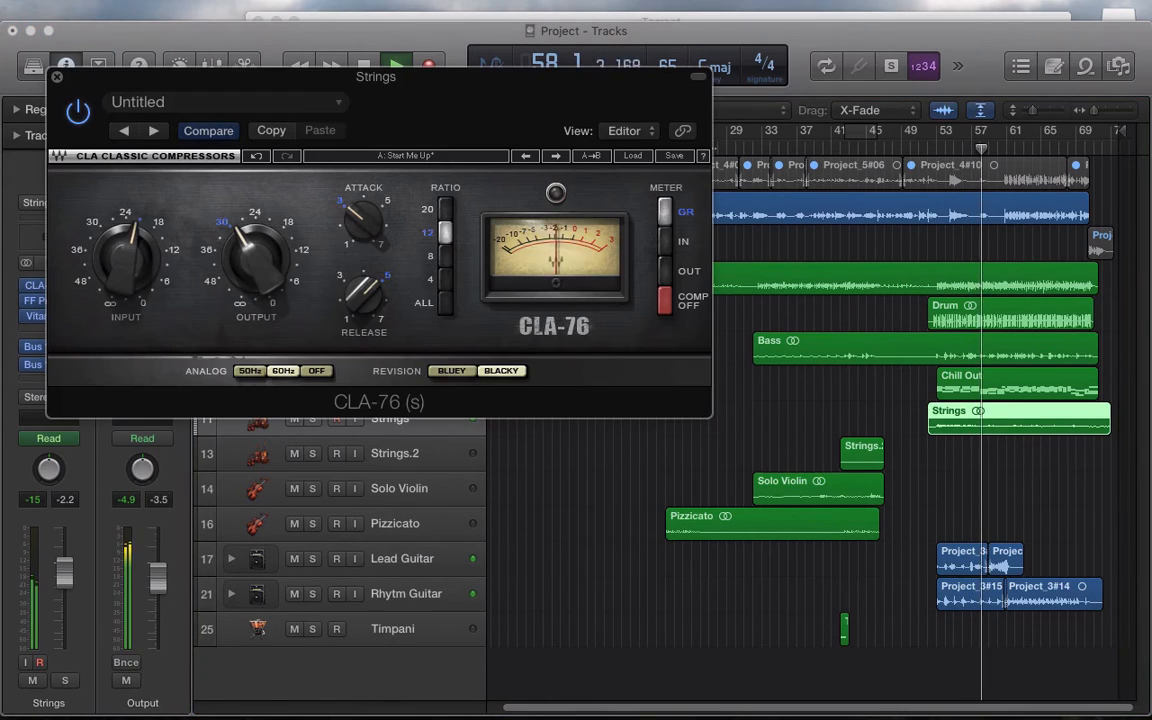
drag(255, 258, 255, 270)
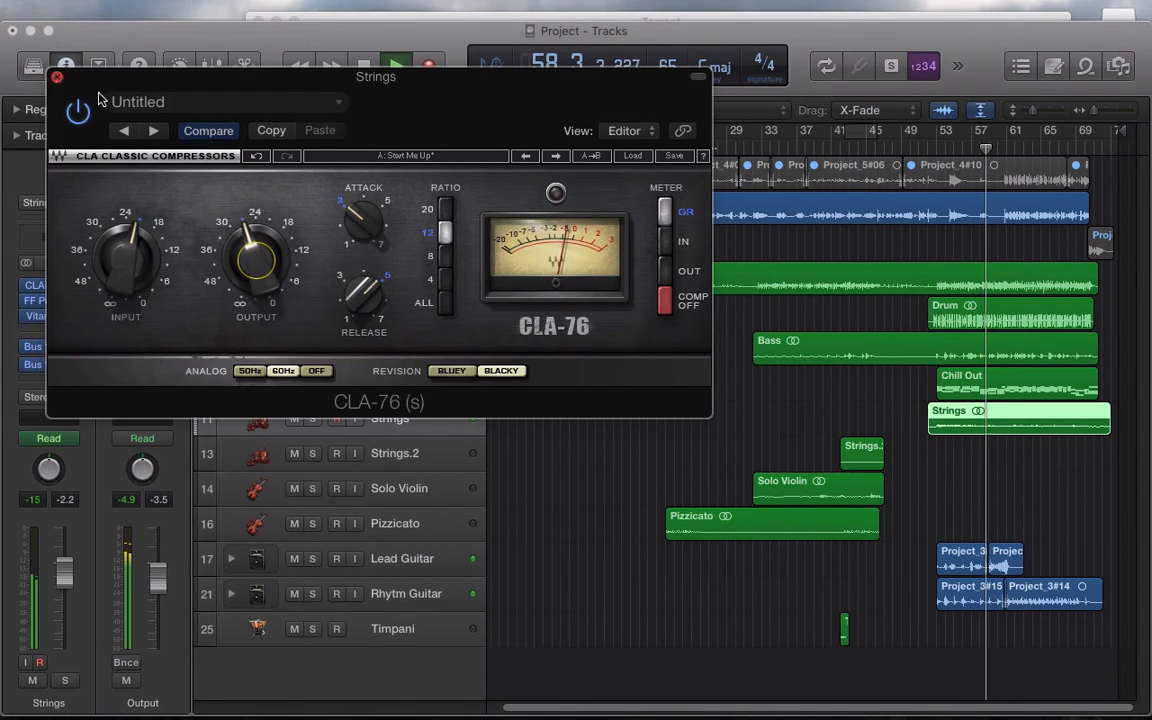
click(57, 77)
Solo the Vocal track, move its Pro-Q 2 mid bell cut to 1012.1 Hz at -6.73 dB, and unsolo it.
click(411, 200)
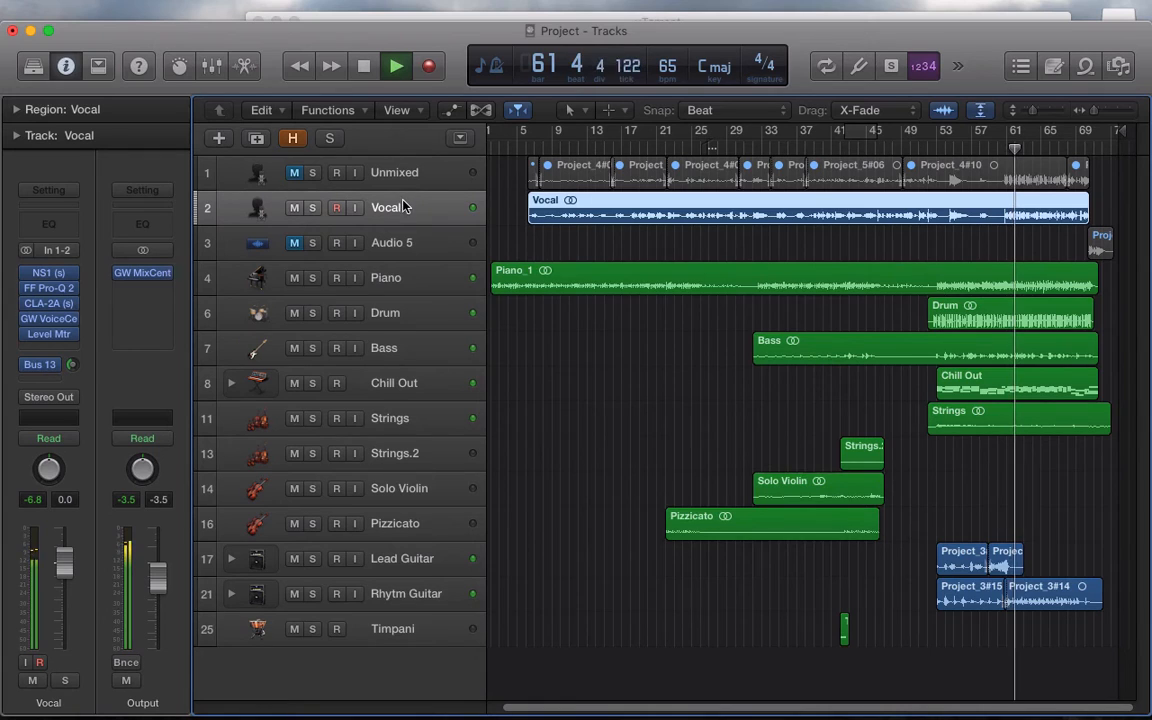
click(313, 209)
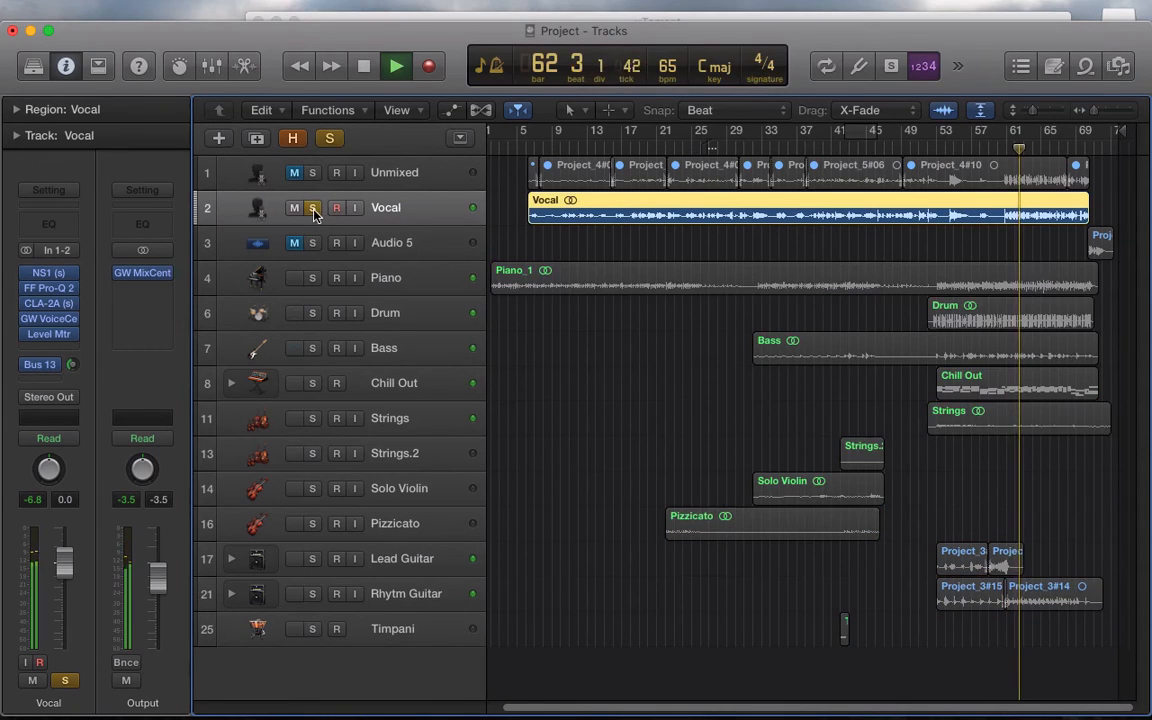
click(48, 289)
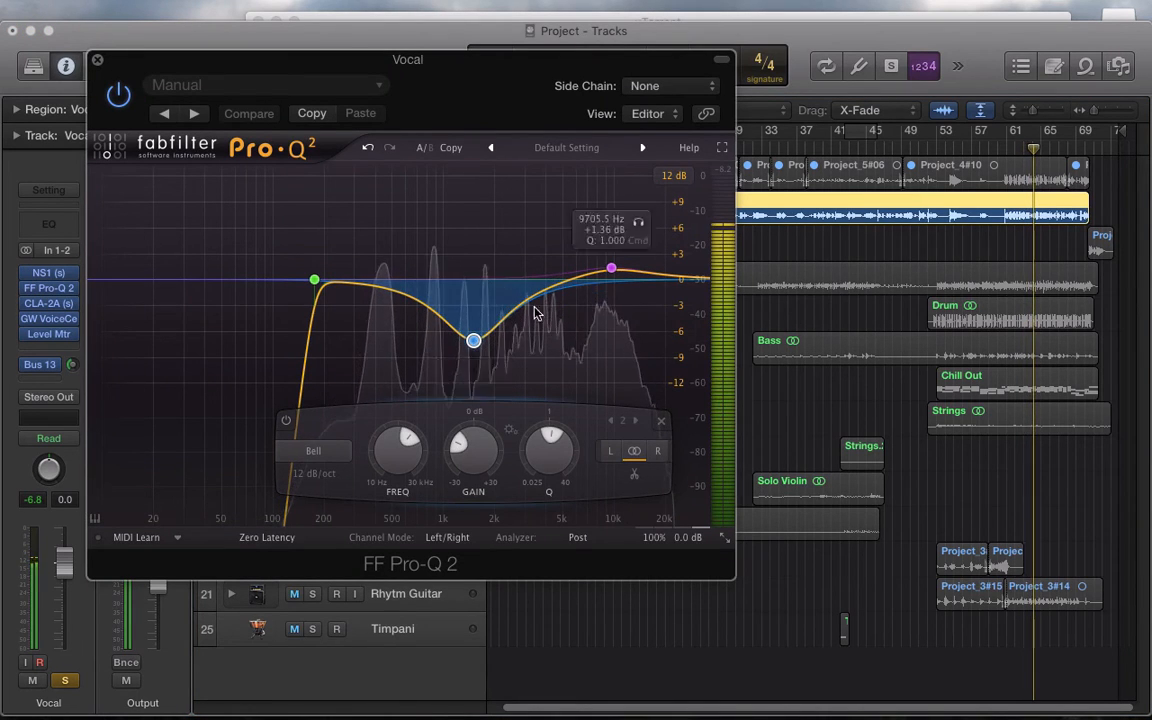
drag(473, 340, 443, 337)
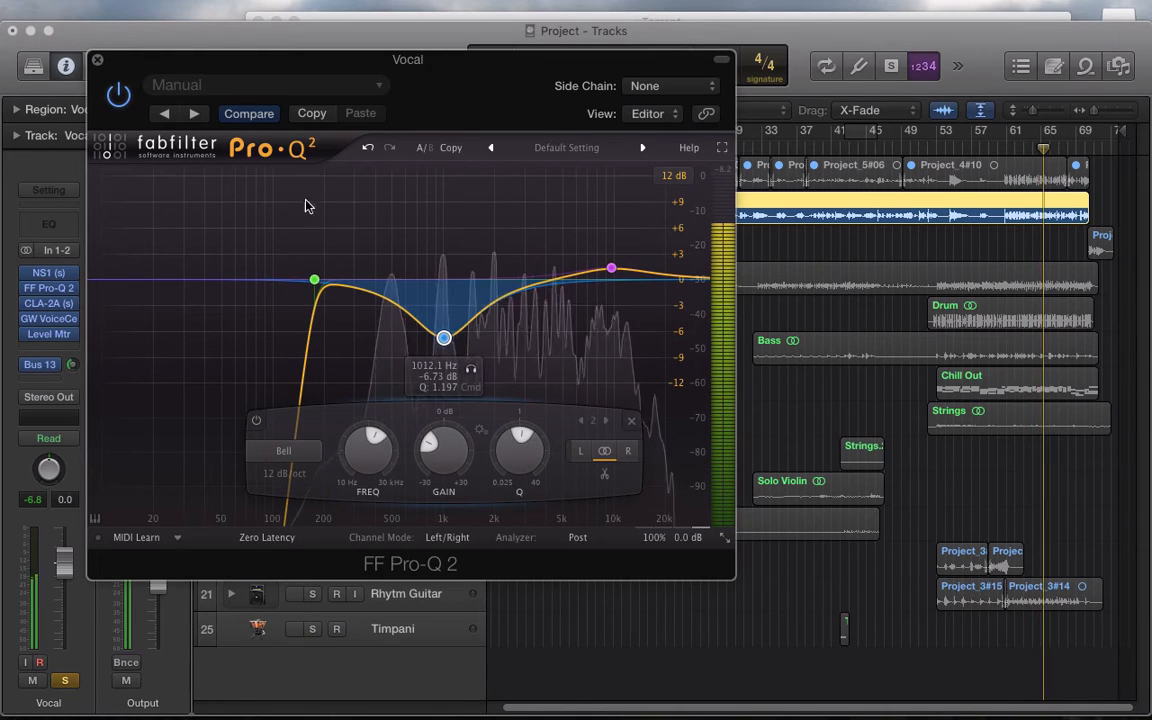
click(97, 62)
click(313, 208)
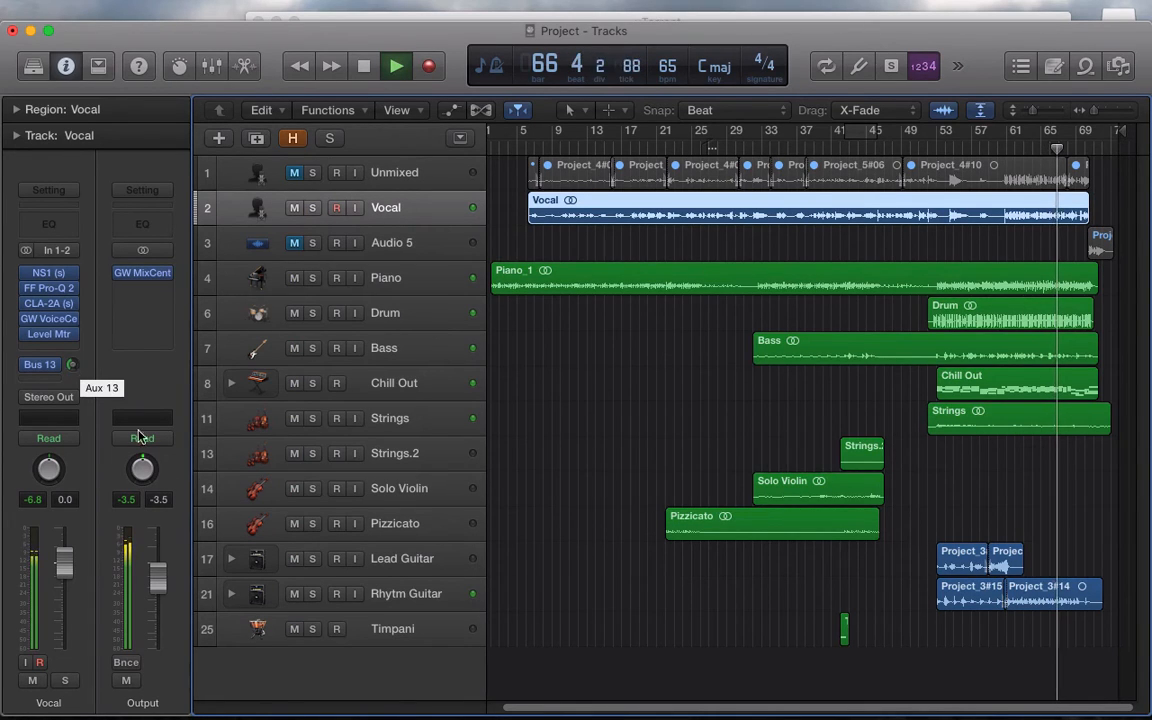
Show the Vocal's Bus 13 aux channel, lower its volume to -12.6 dB, and briefly solo the Vocal to compare.
click(58, 366)
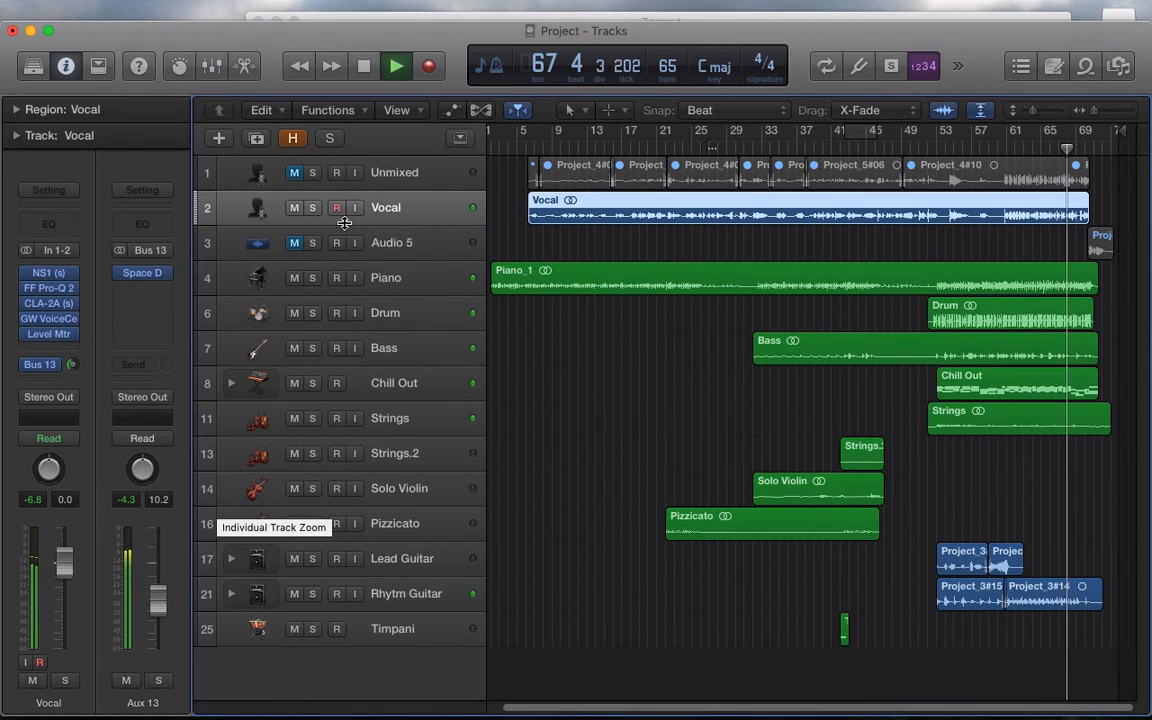
click(312, 209)
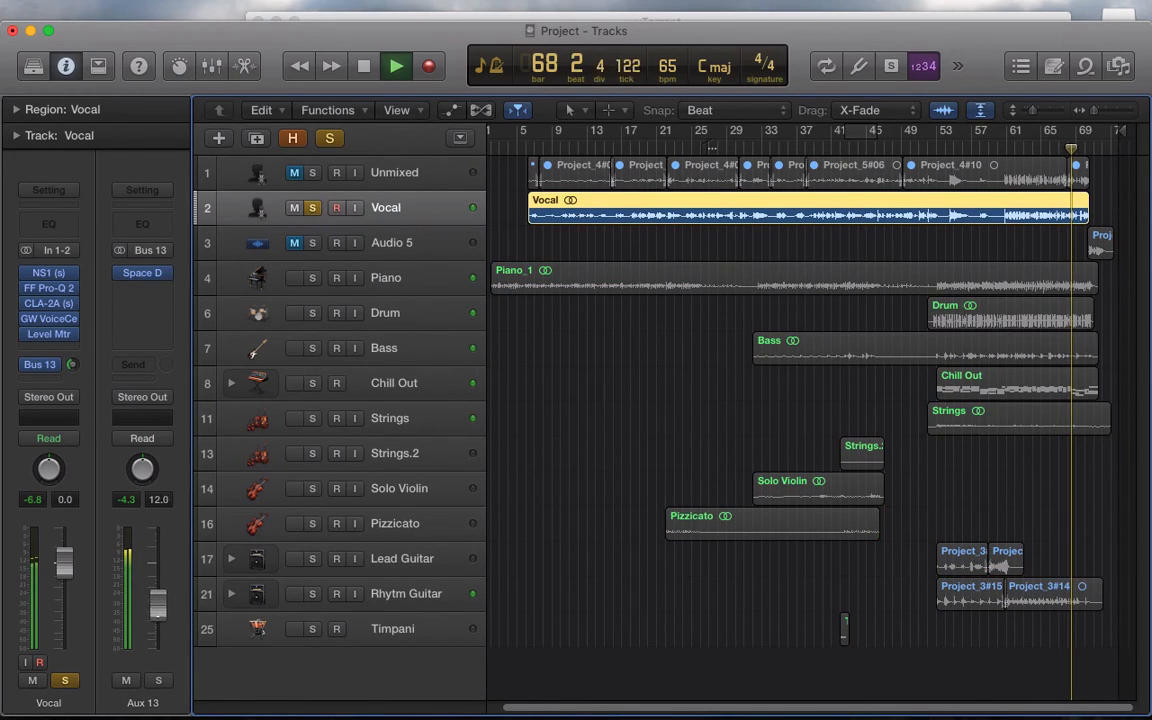
click(311, 208)
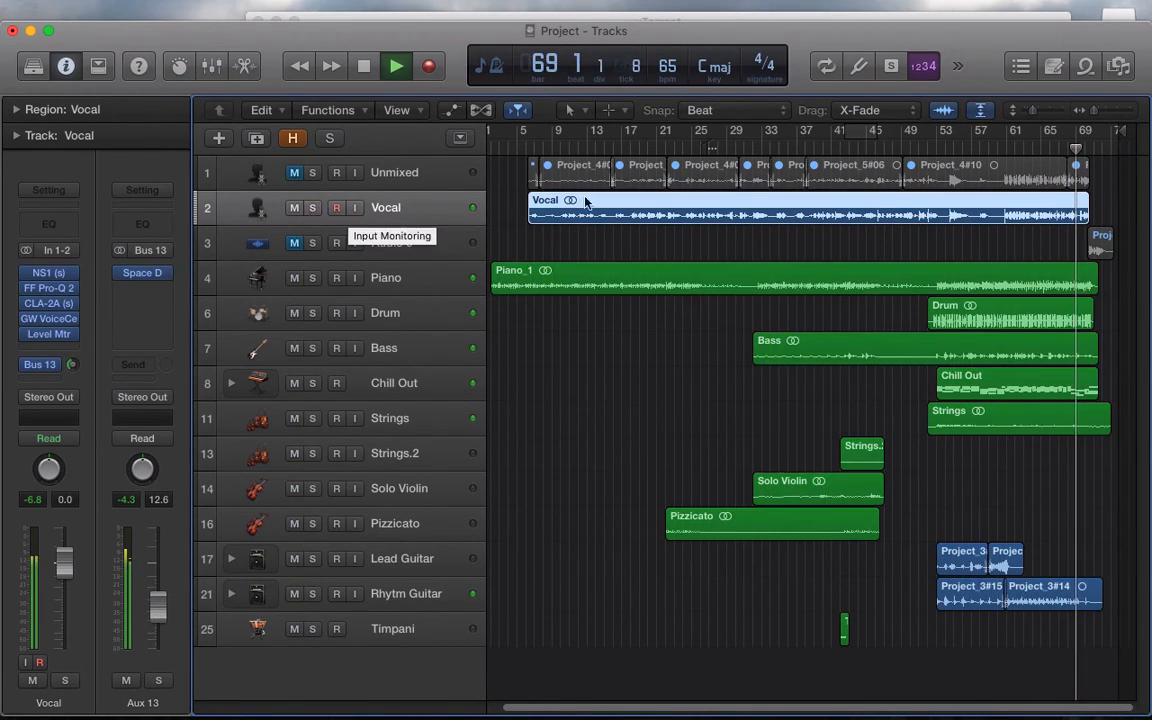
Replay the opening of the vocal, duplicate the Vocal track with its settings, and name the new track Vocal.HiGain.
click(527, 145)
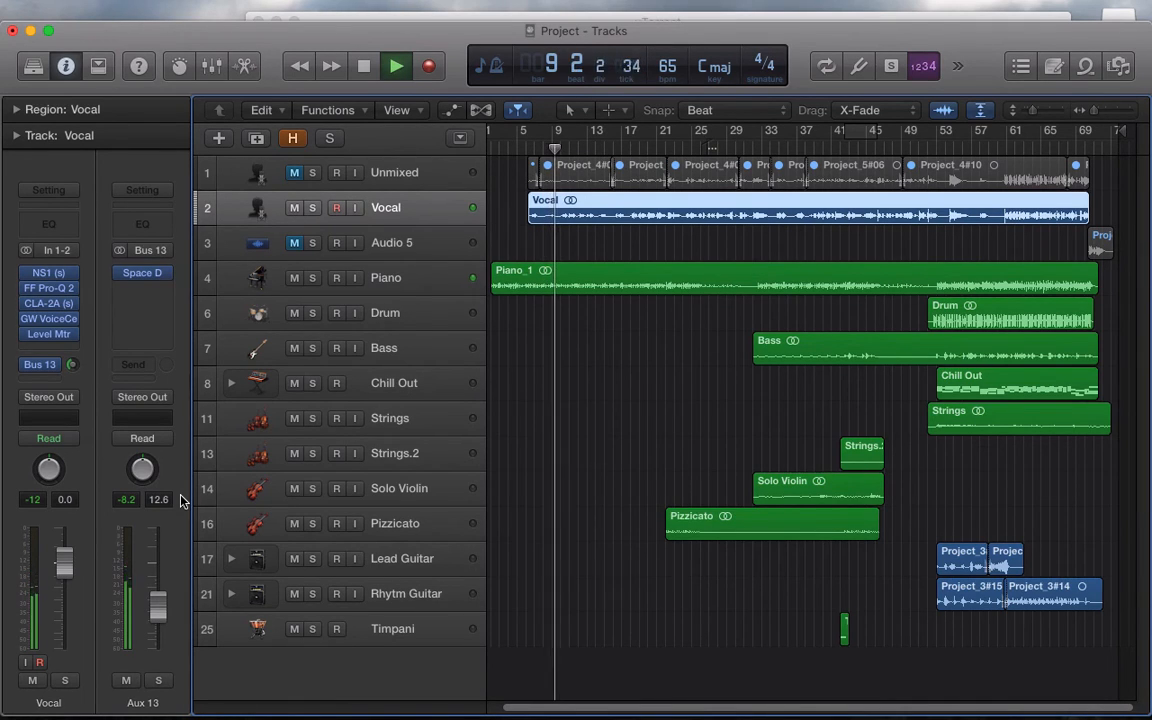
key(space)
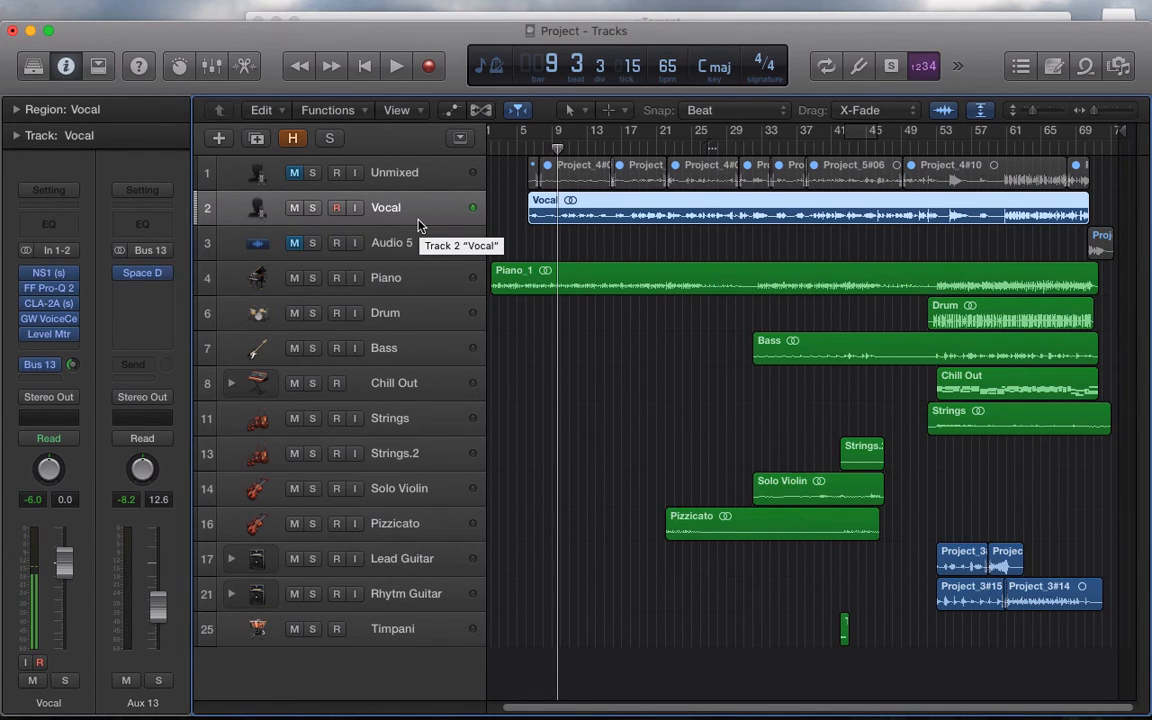
key(super+d)
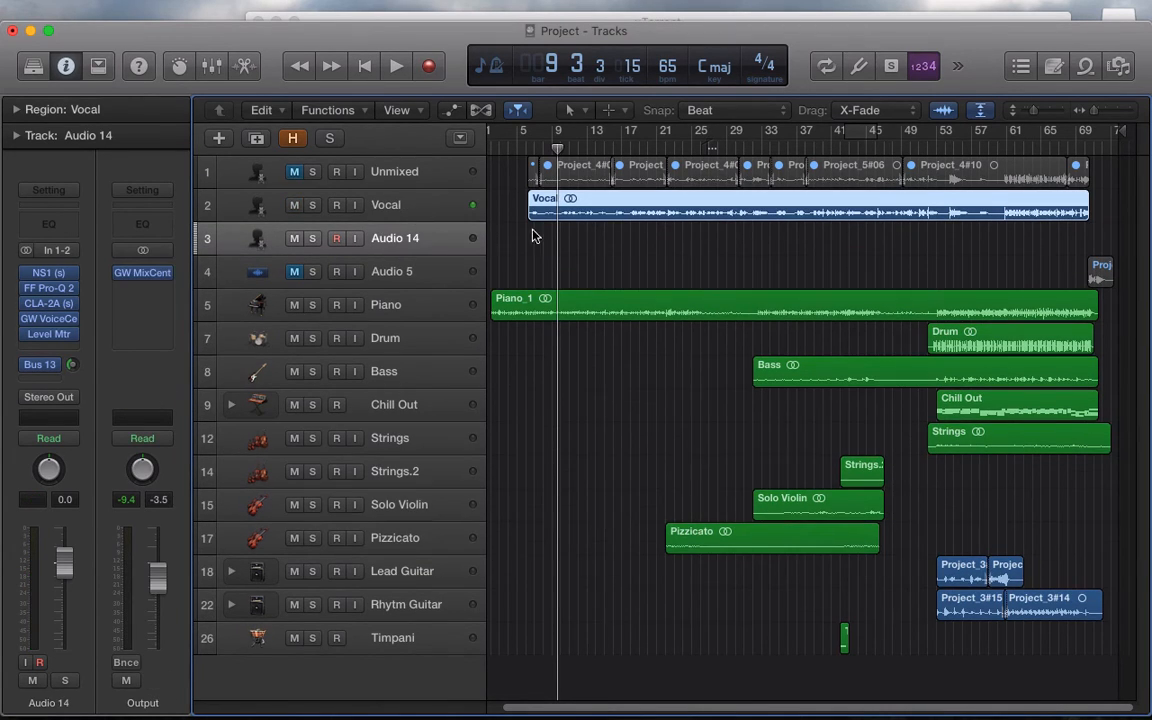
double_click(400, 238)
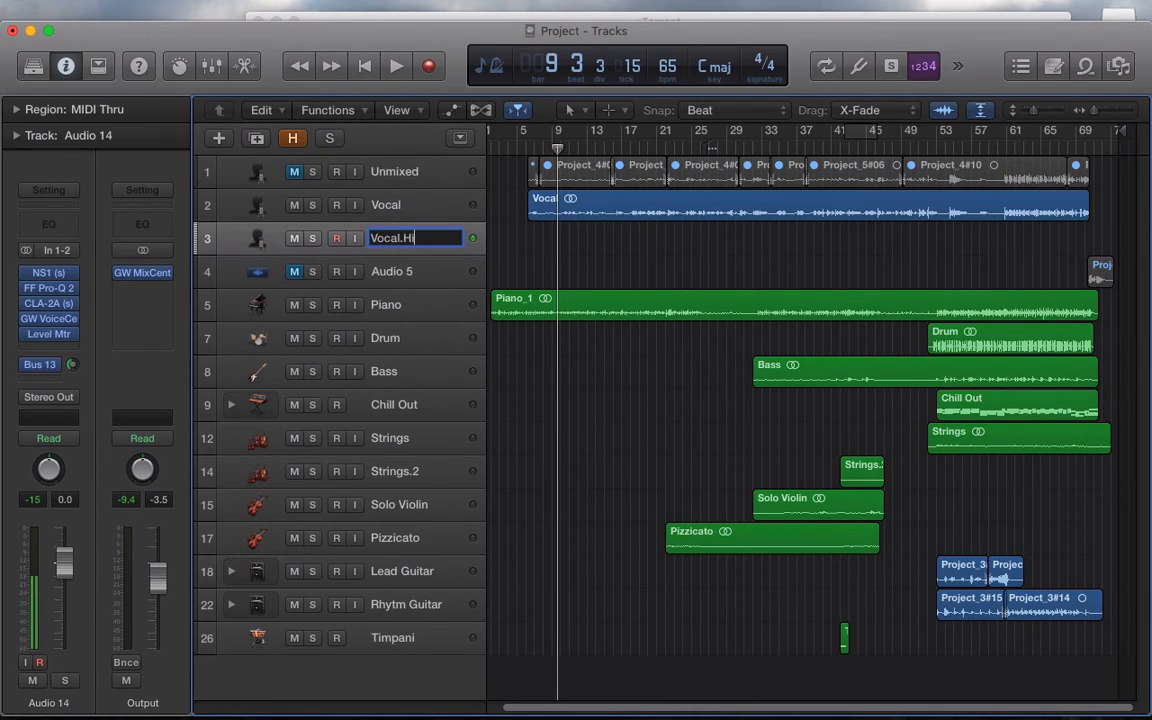
key(Return)
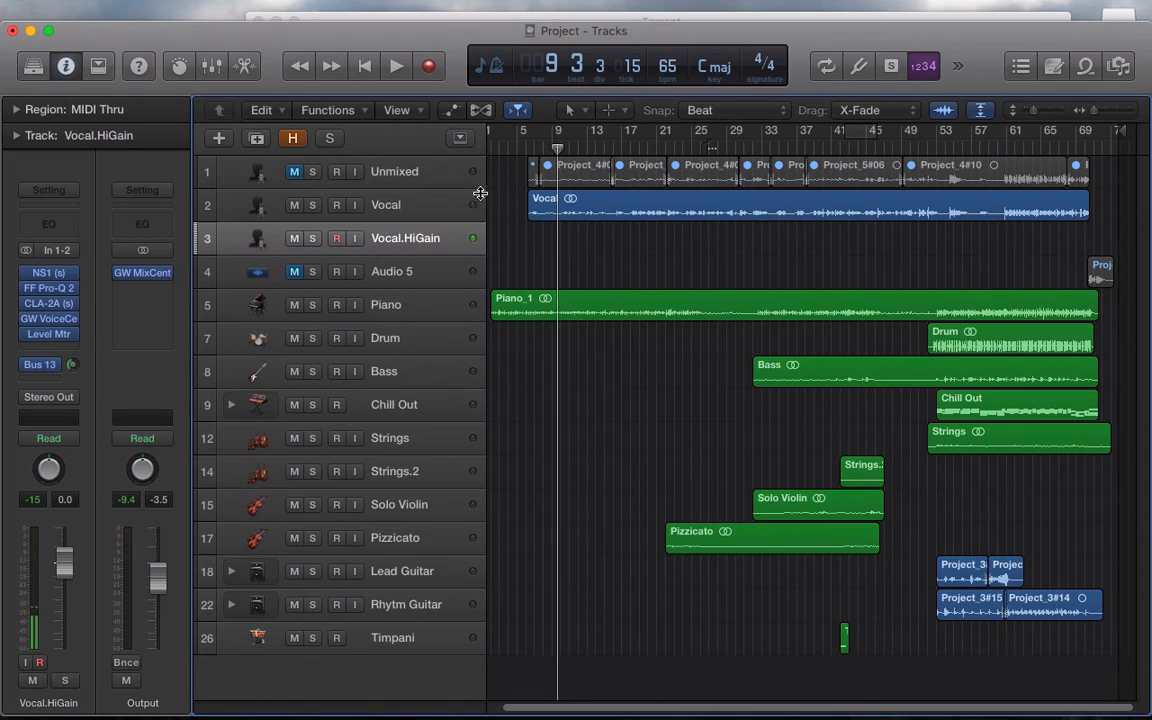
Find where the louder vocal section starts around bar 53 and split the Vocal region at position 53 2 4 1.
click(930, 148)
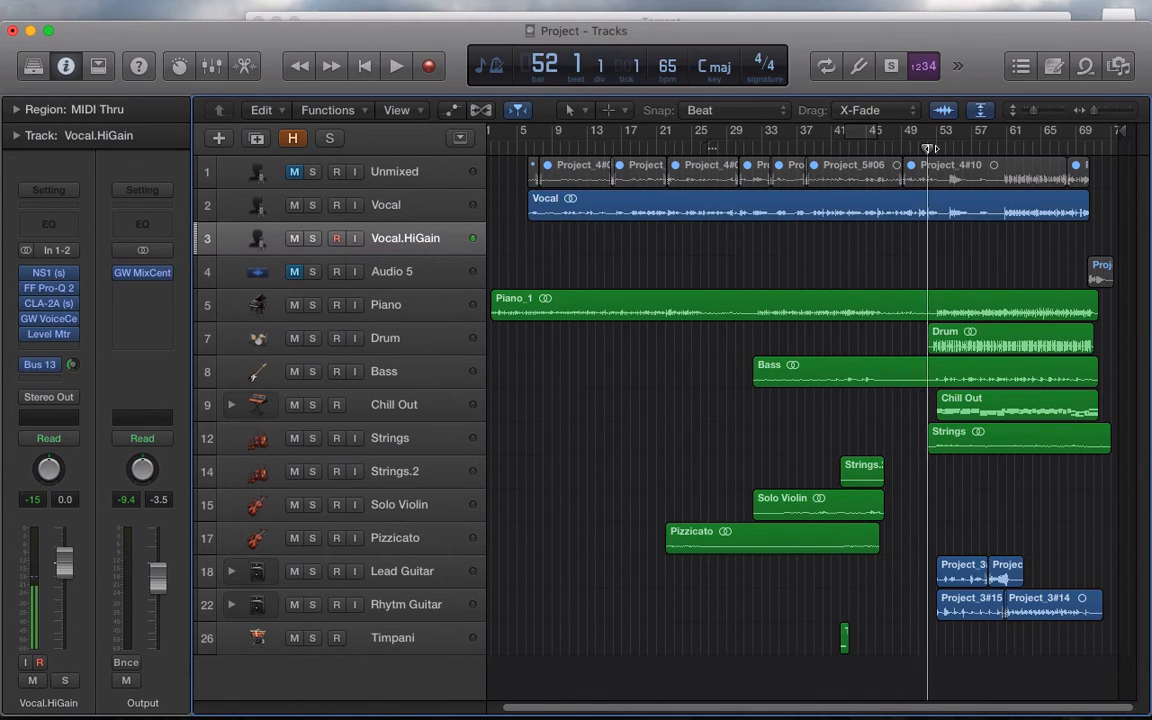
drag(1095, 112, 1103, 116)
drag(930, 148, 907, 148)
key(space)
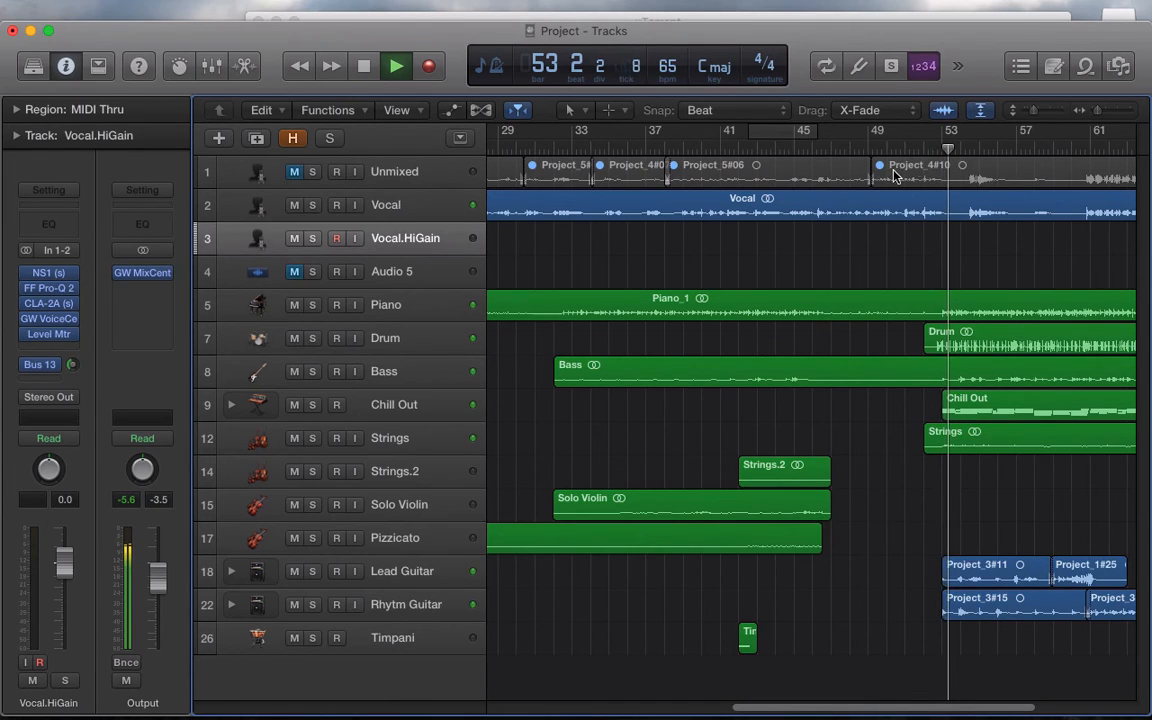
key(space)
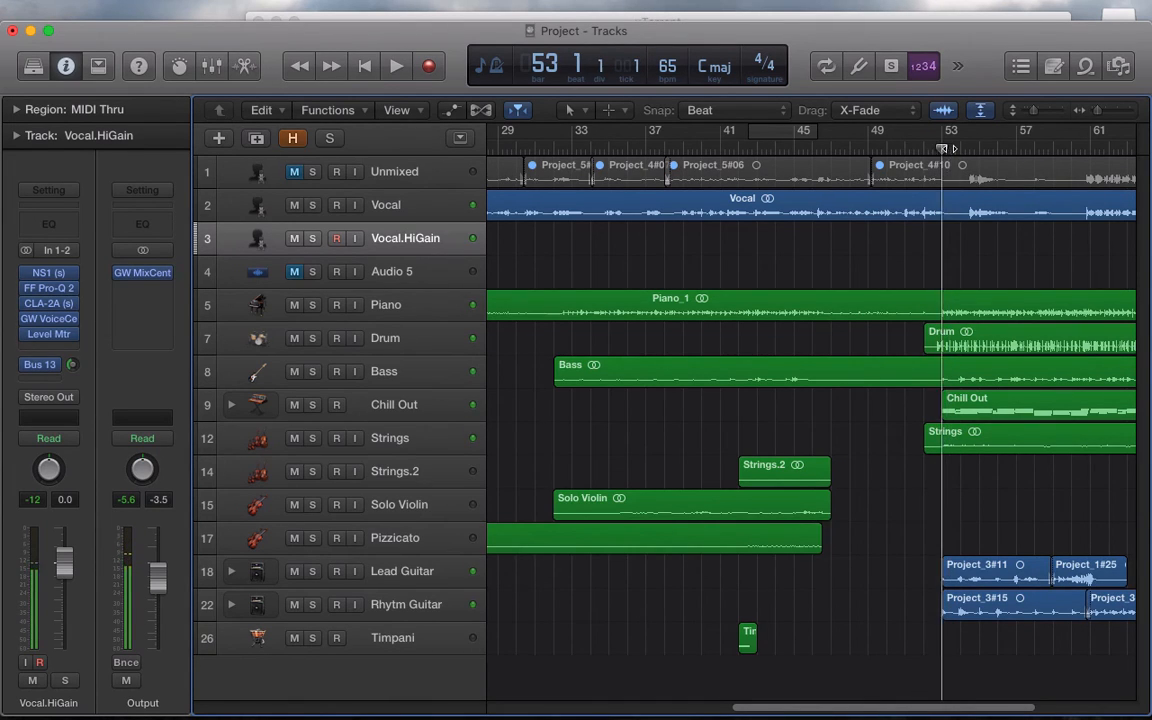
click(954, 216)
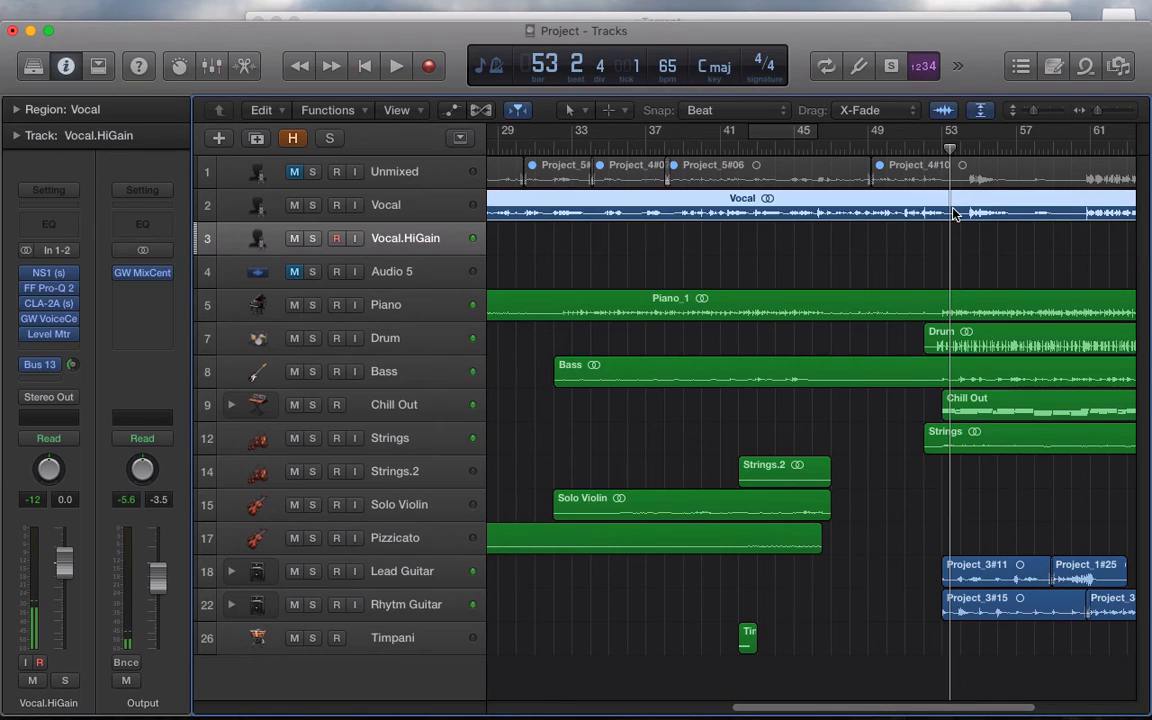
key(super+t)
click(788, 215)
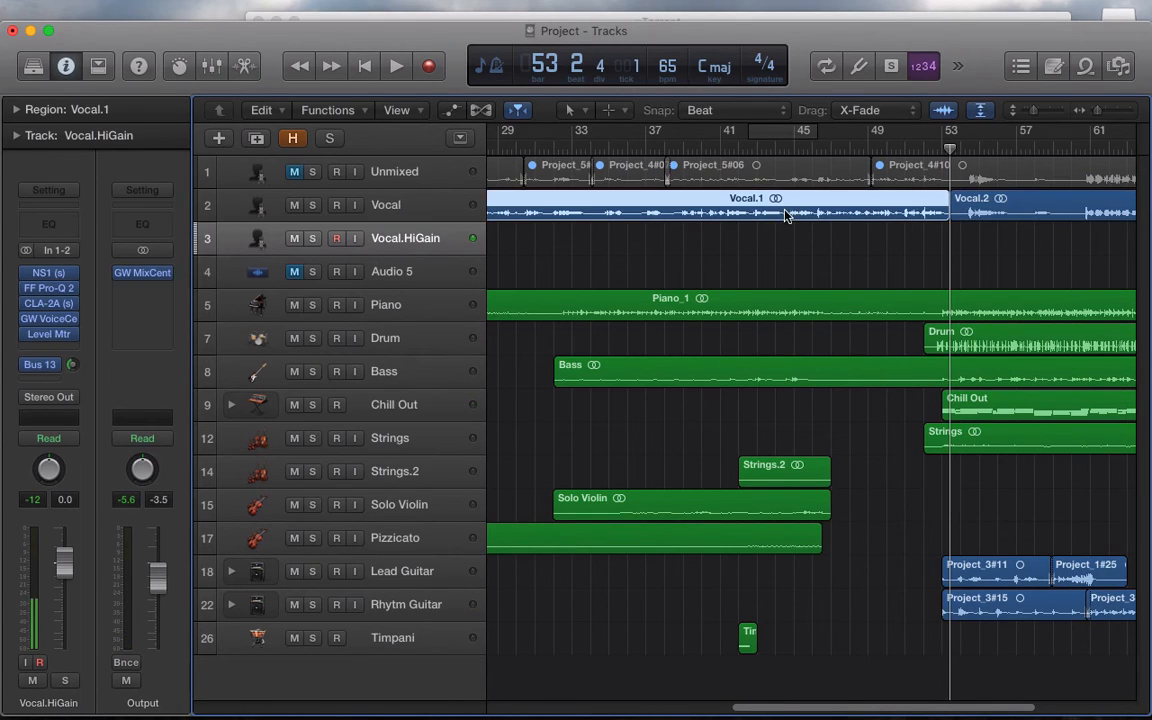
click(977, 214)
key(super+x)
key(super+v)
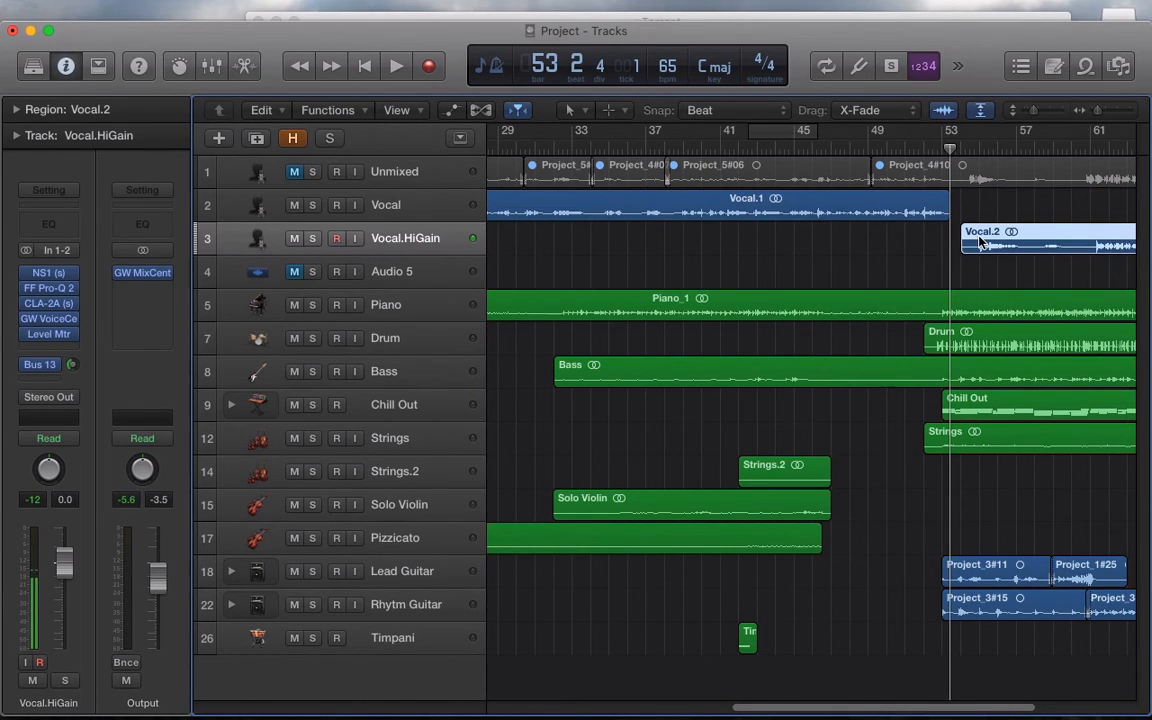
key(super+z)
Move the second vocal region down onto the Vocal.HiGain track at its original time position.
drag(973, 208, 972, 232)
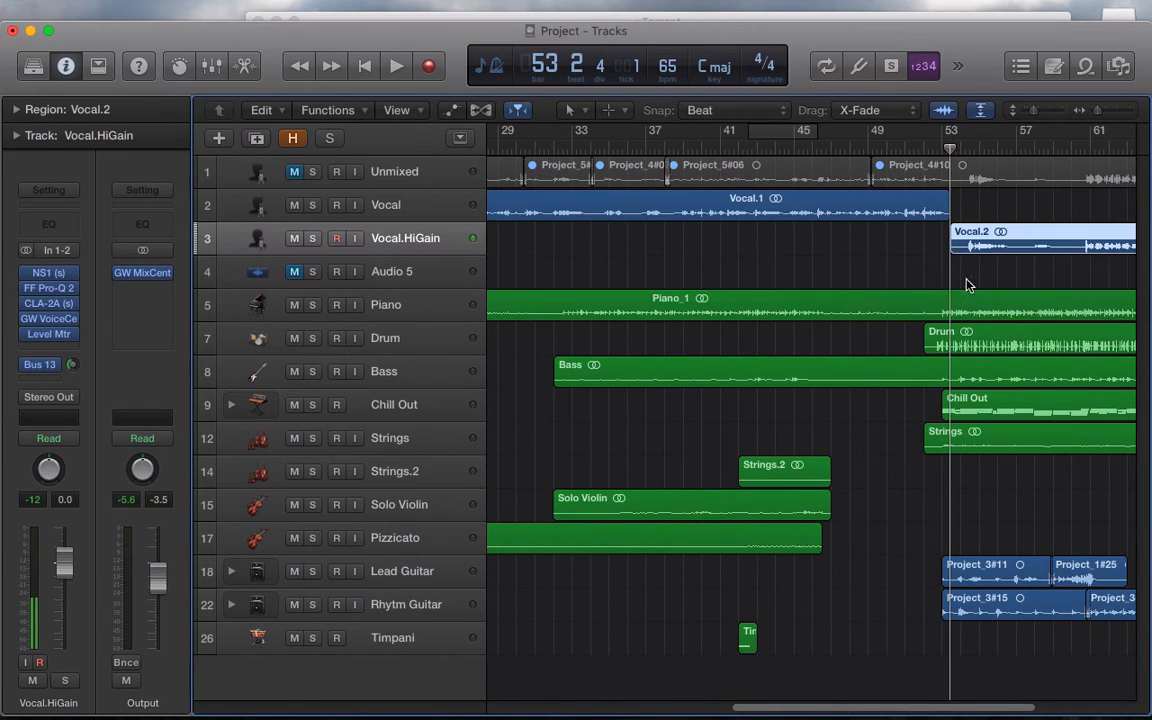
Lower the Vocal track's volume to -3.0 dB while playing the song from the vocal's start and again from around bar 38.
click(428, 208)
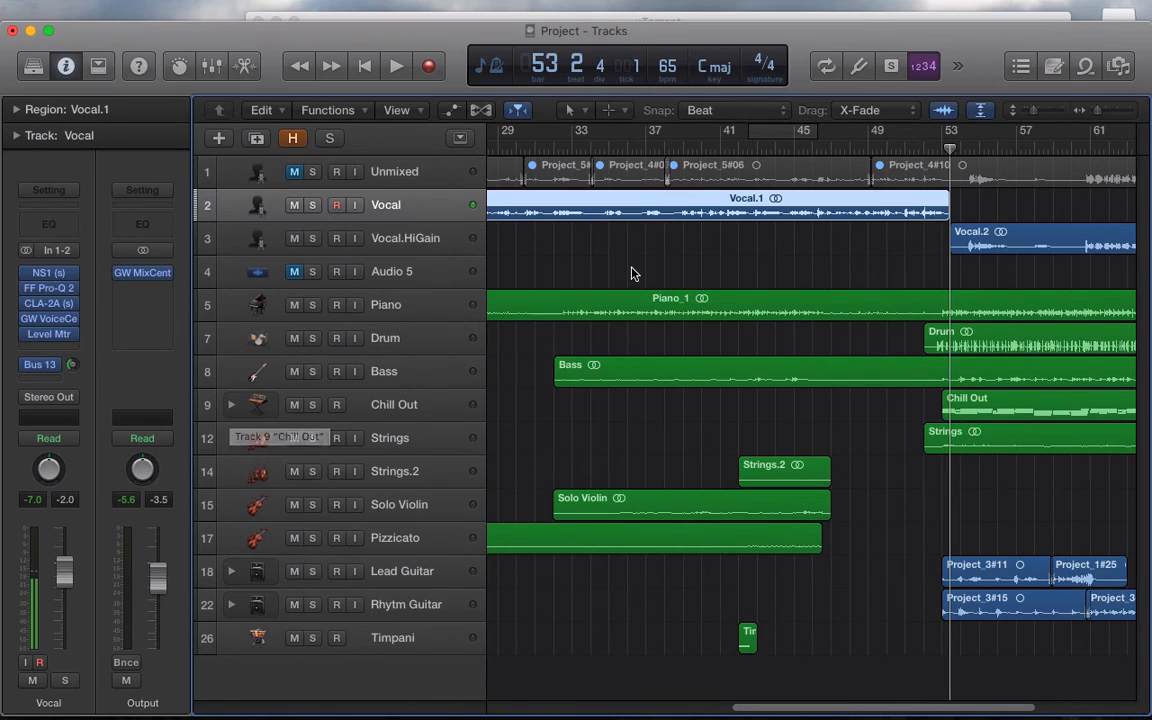
key(super+Left)
scroll(622, 266, left, 4)
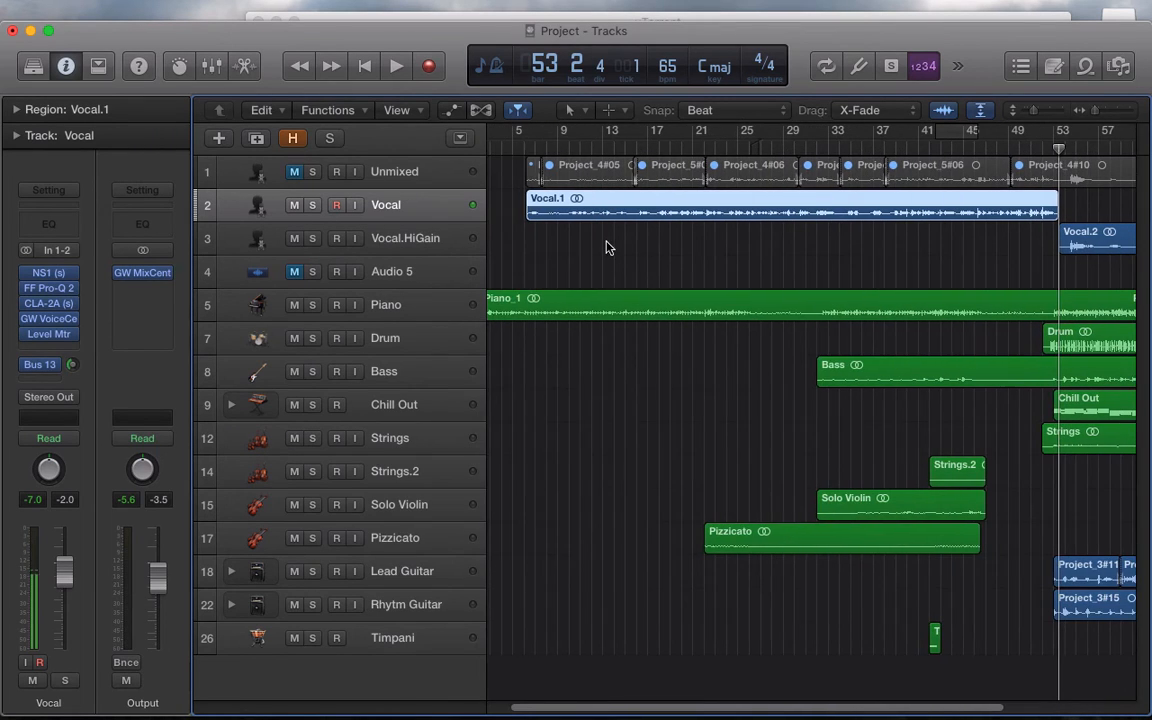
click(522, 148)
key(space)
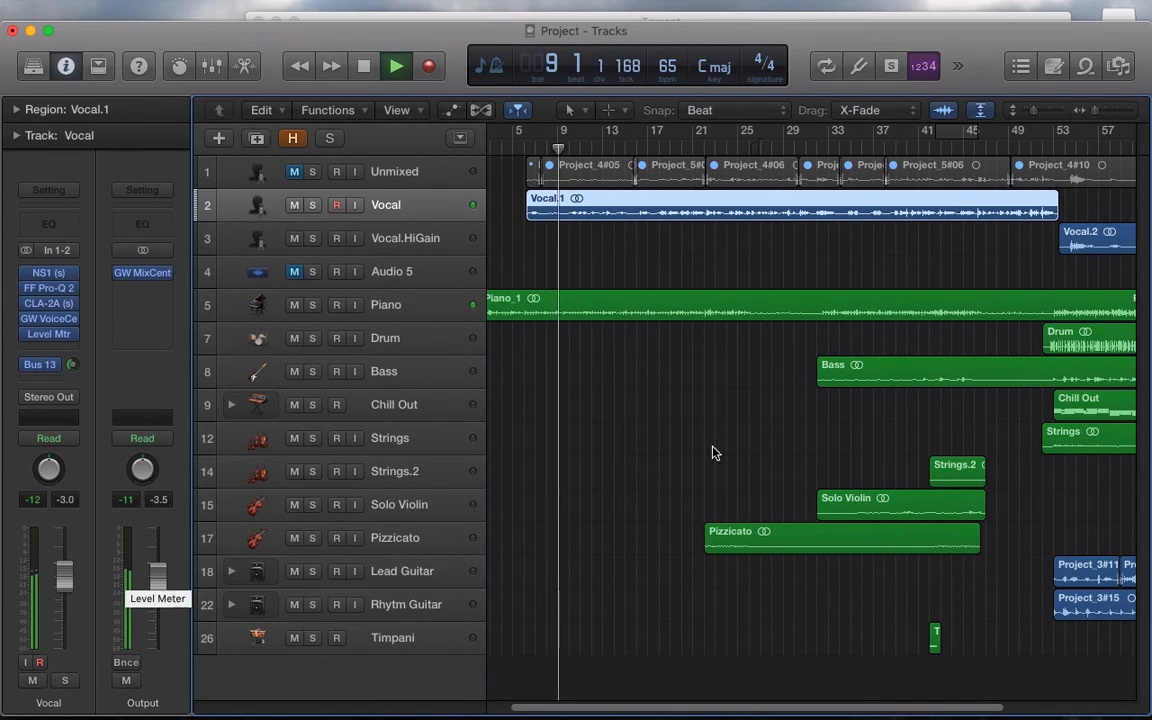
click(891, 149)
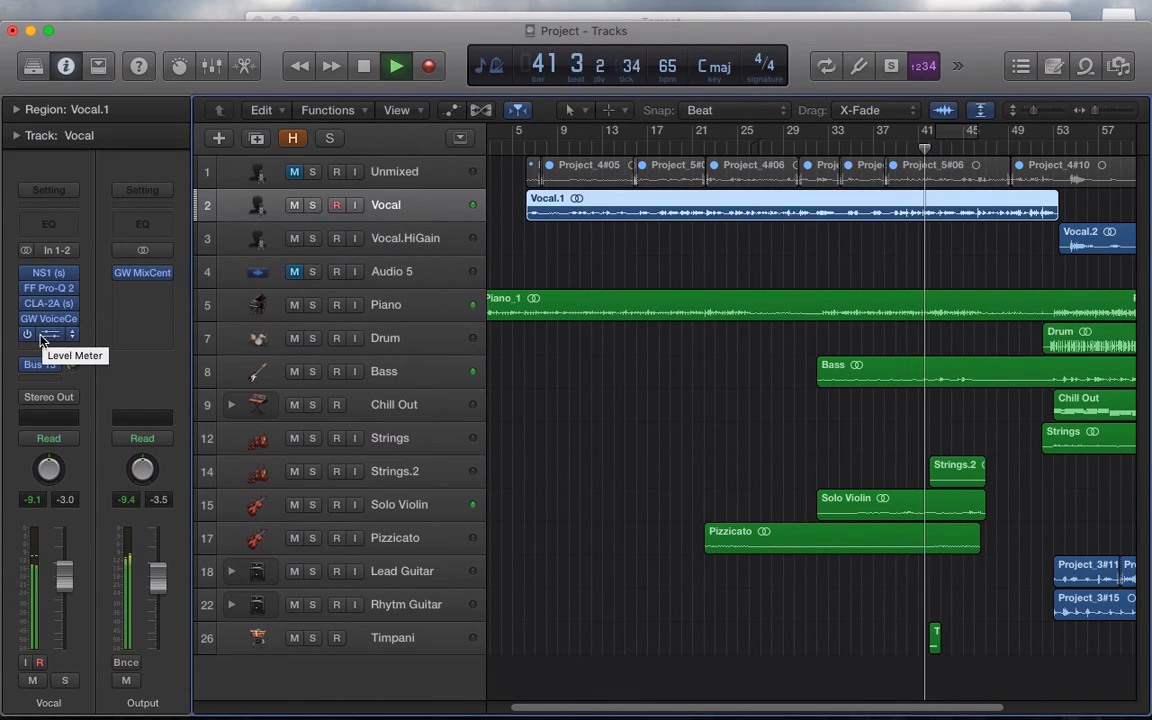
click(70, 273)
mouse_move(144, 524)
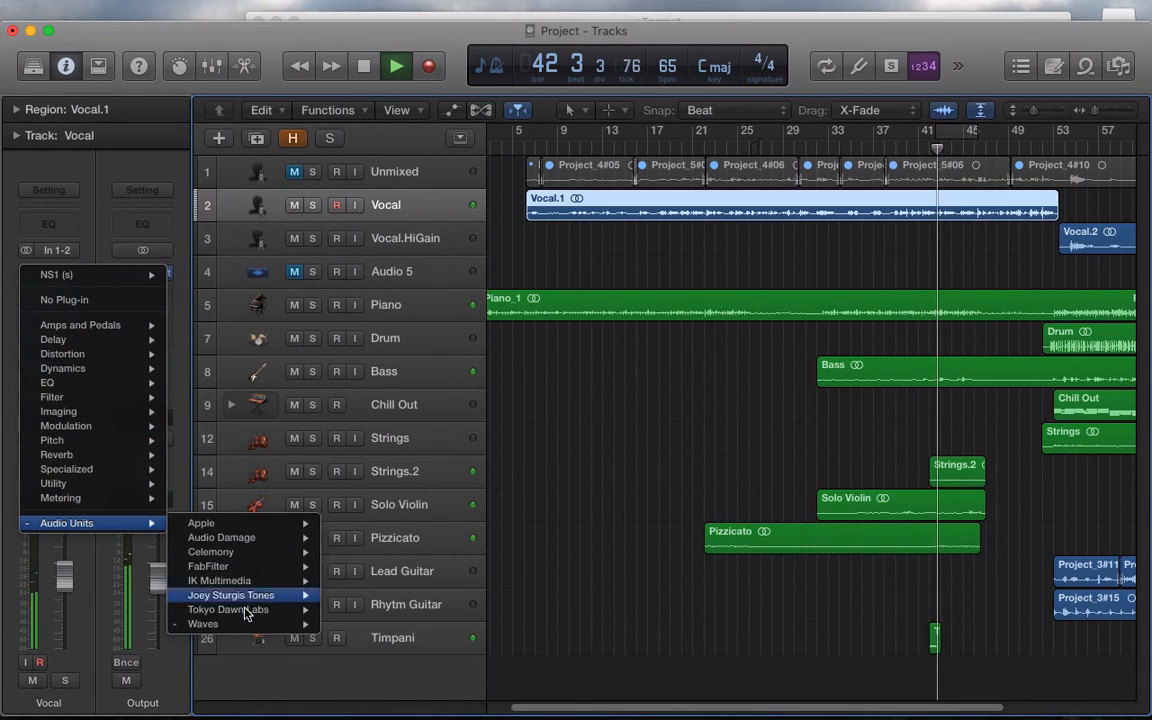
mouse_move(244, 624)
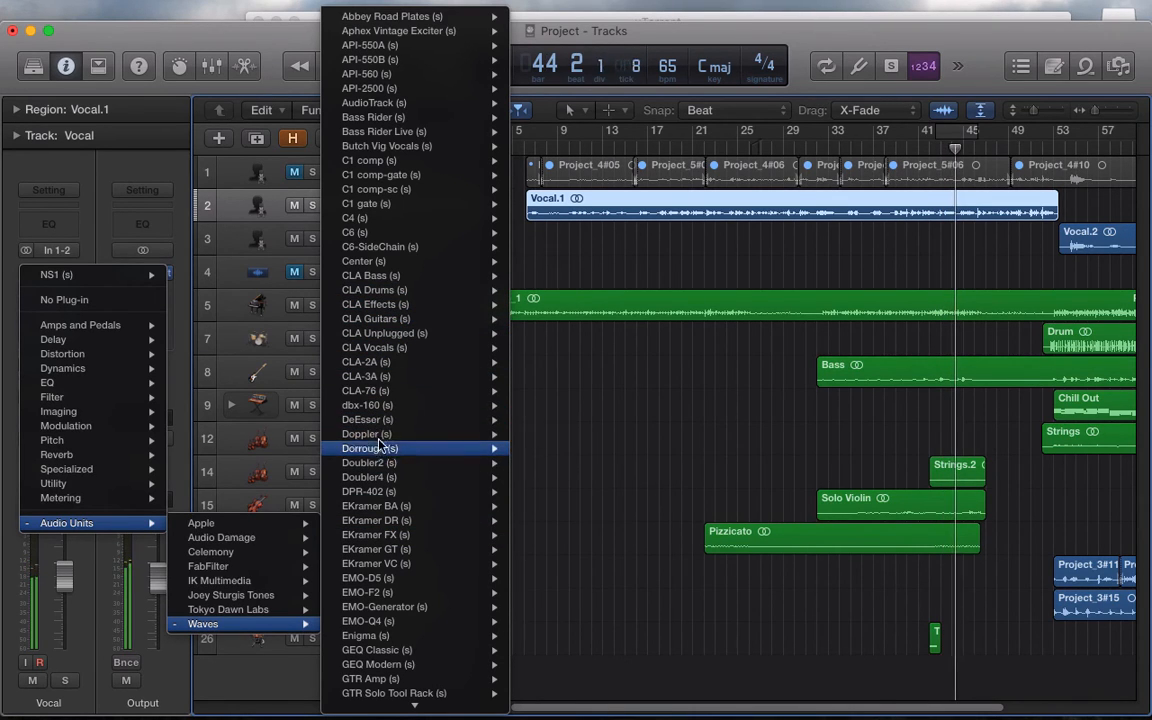
mouse_move(392, 422)
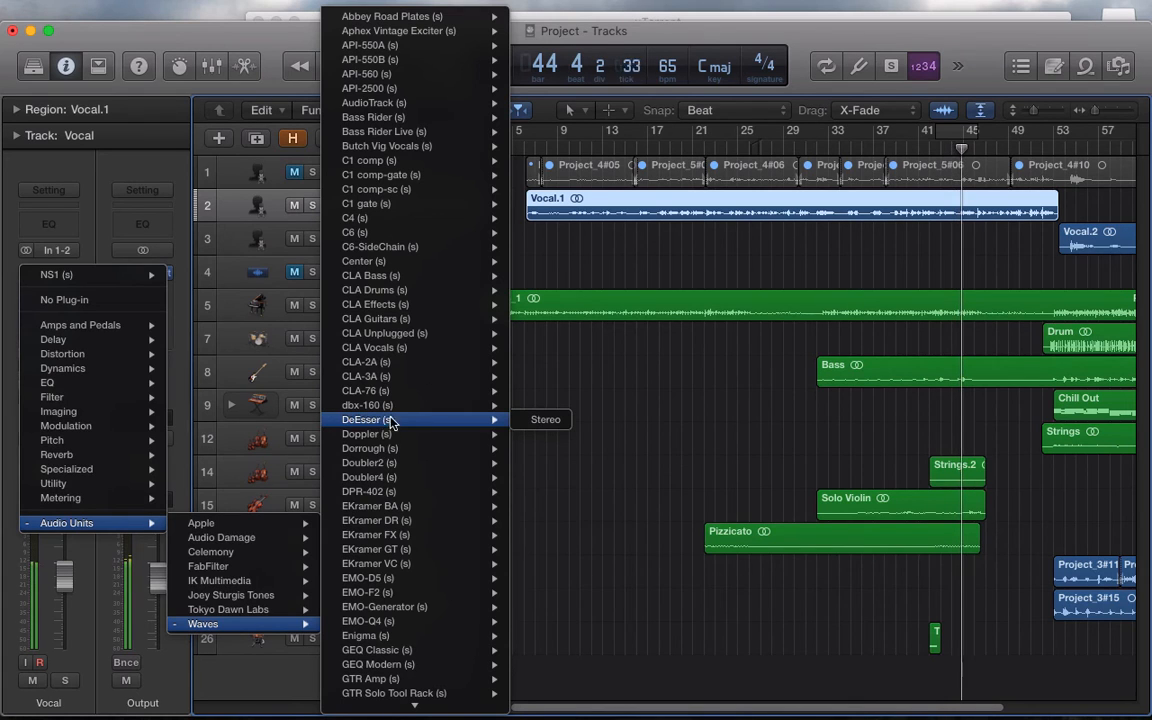
click(596, 260)
Insert the mono Waves DeBreath plug-in in the free effect slot of the Unmixed channel in the mixer and close its window.
click(432, 173)
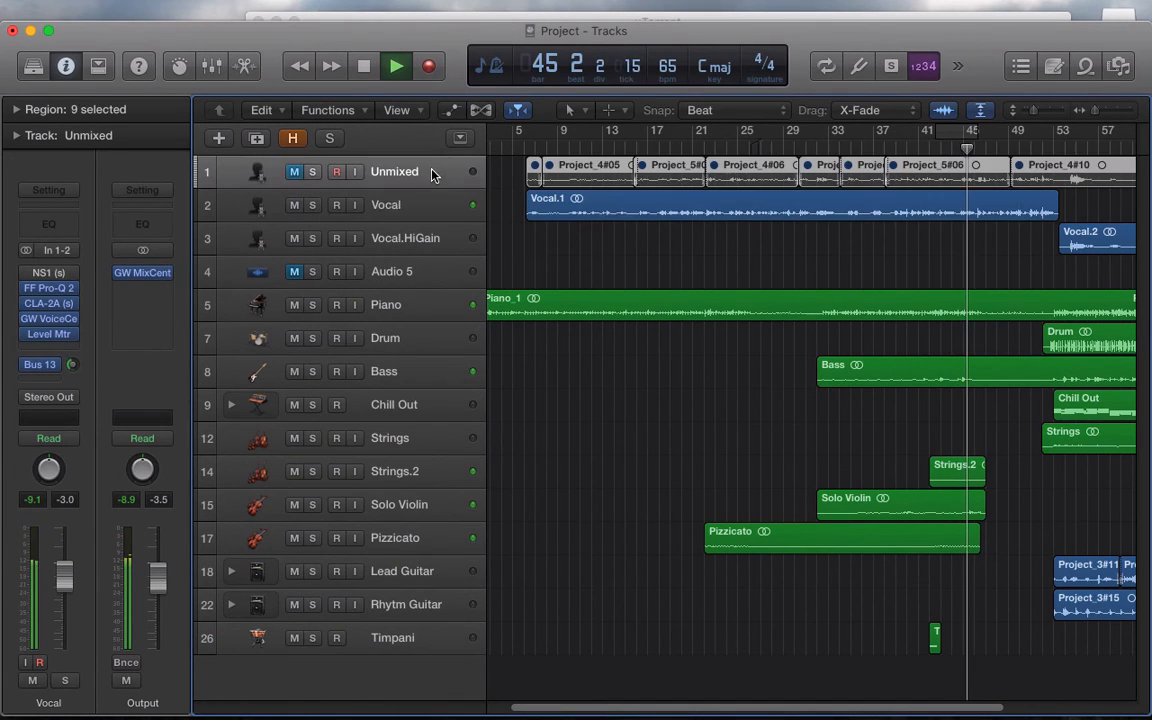
key(x)
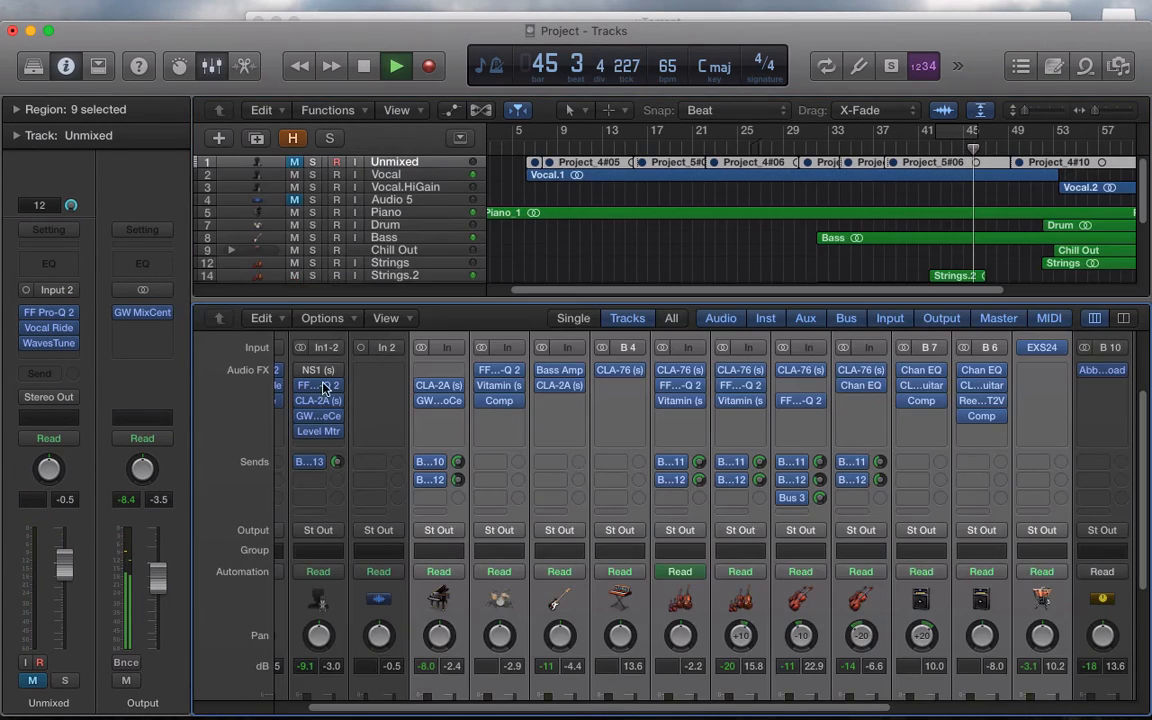
scroll(411, 432, left, 4)
click(304, 419)
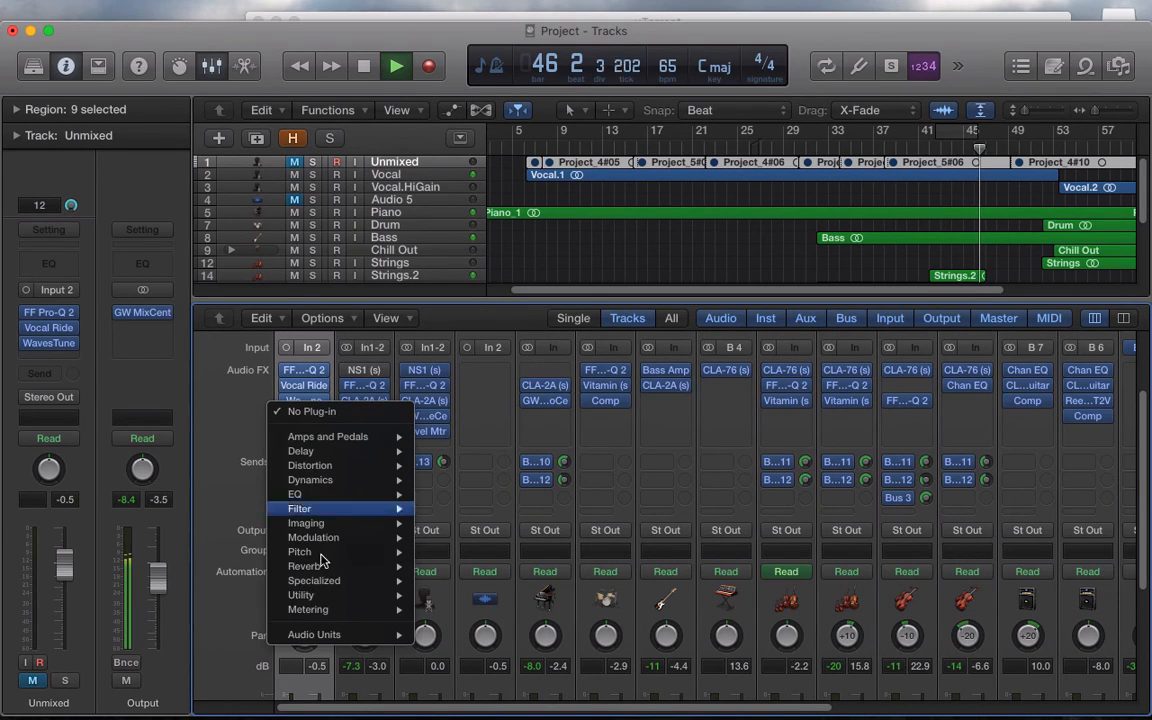
mouse_move(335, 634)
mouse_move(515, 703)
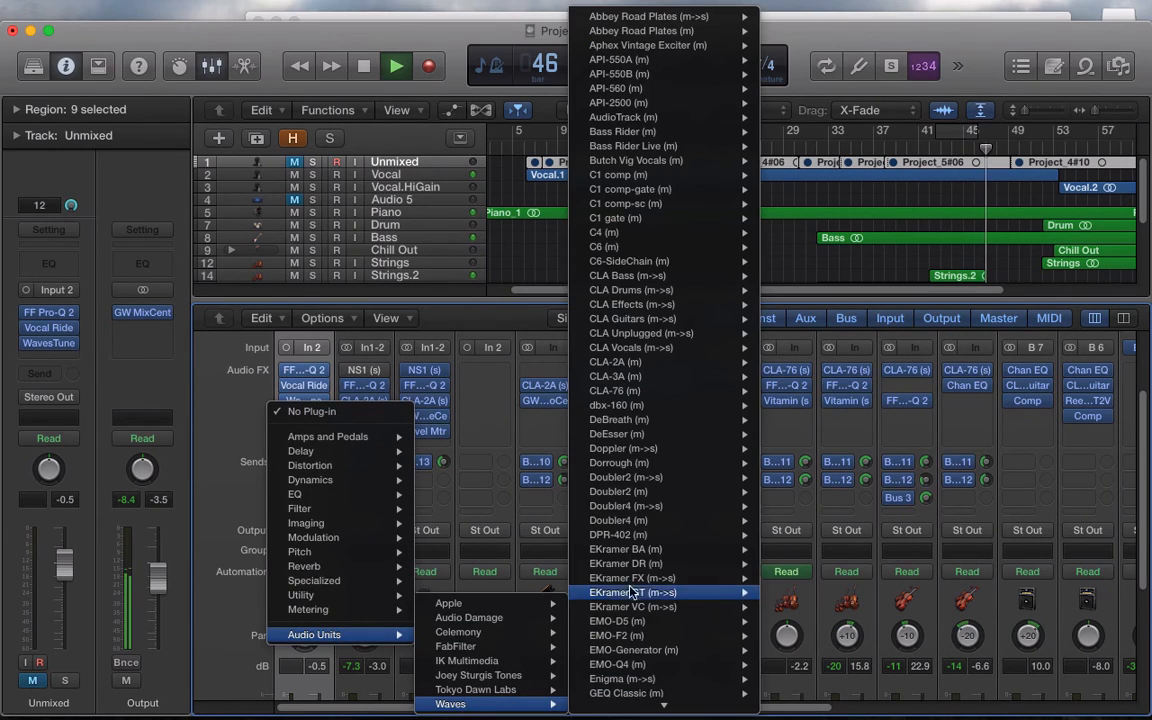
click(622, 419)
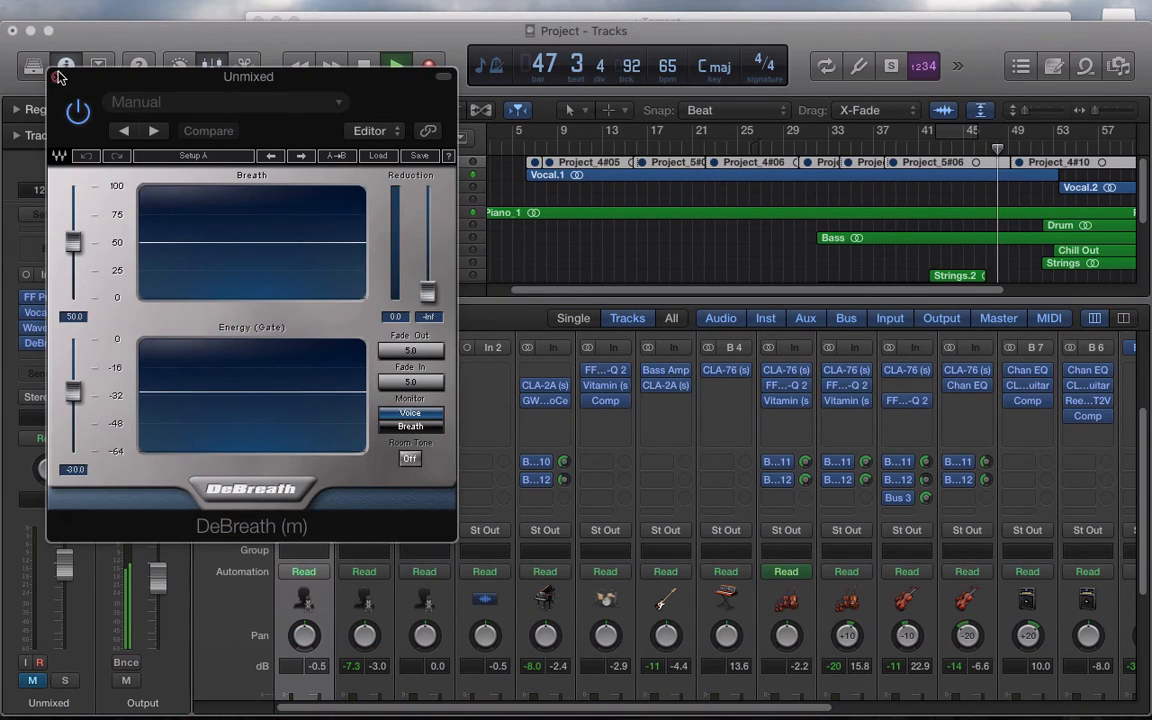
click(56, 76)
Move DeBreath from the Unmixed channel onto the Vocal channel in place of NS1, and play from bar 42.
drag(307, 419, 362, 372)
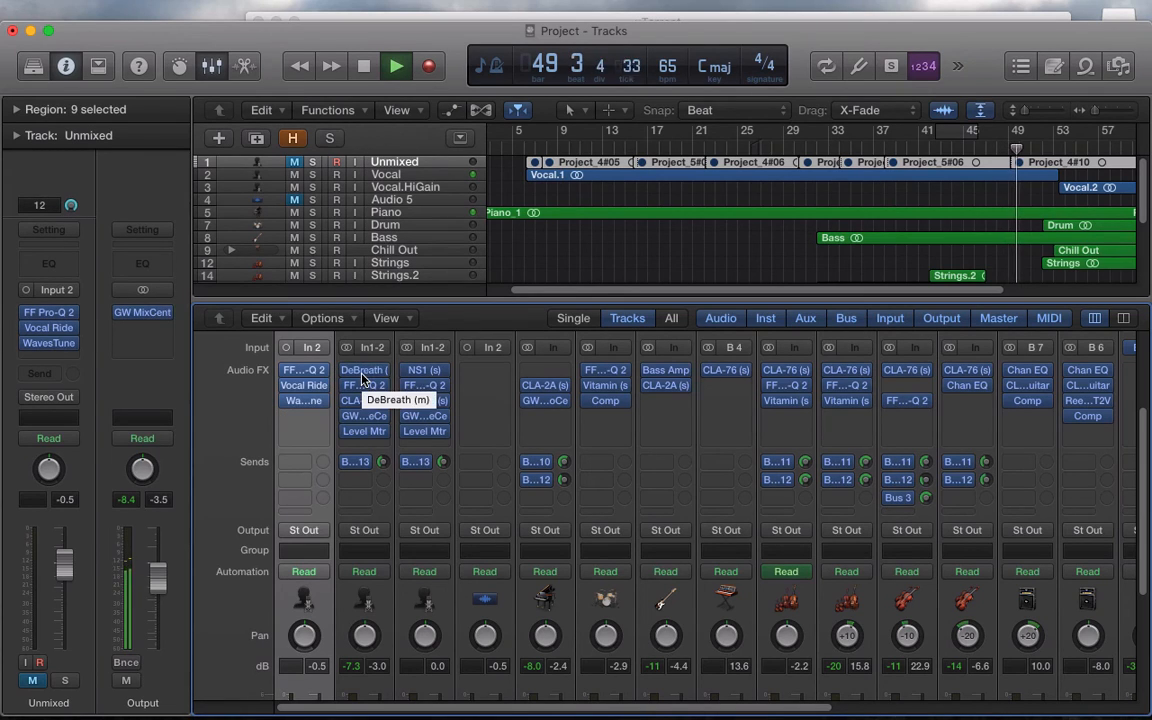
key(space)
click(930, 147)
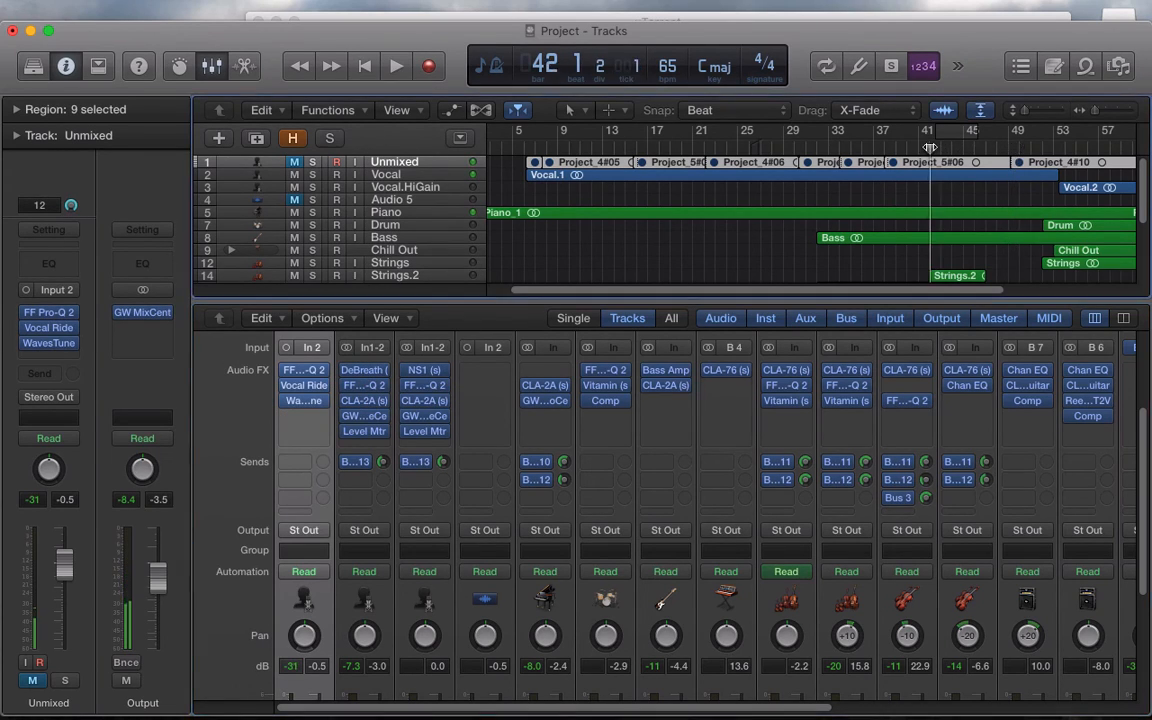
key(space)
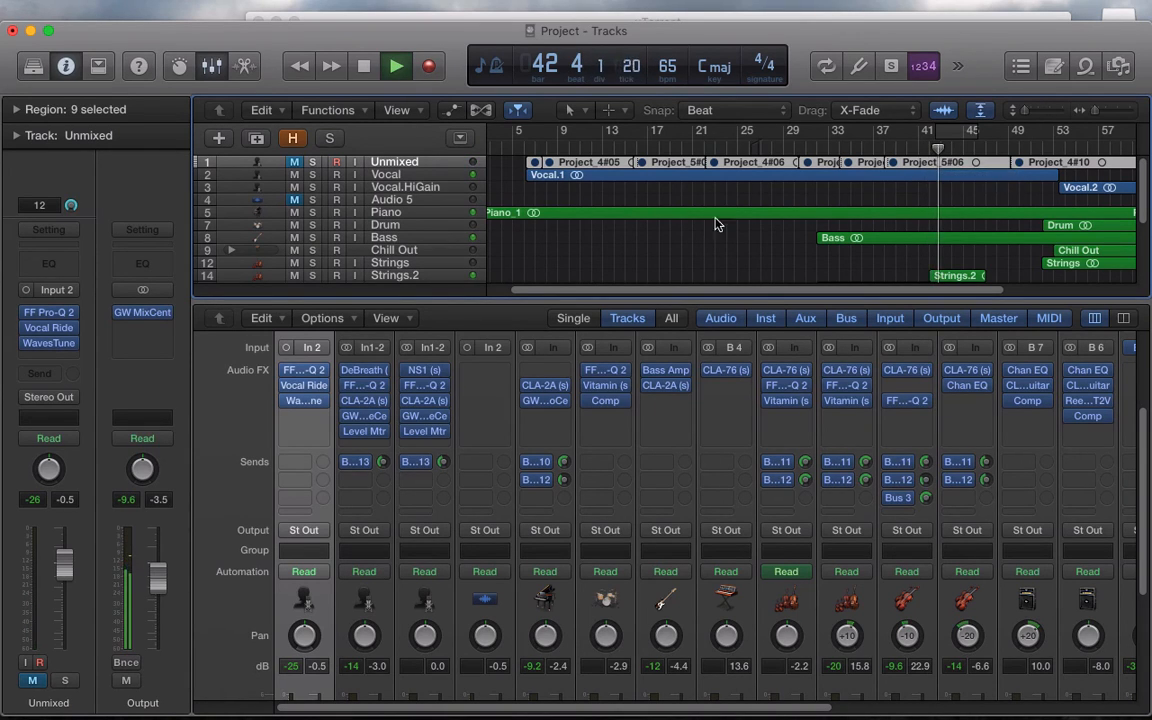
Solo the Vocal channel, set its DeBreath Energy (Gate) threshold to -32.6, and close the plug-in.
click(362, 370)
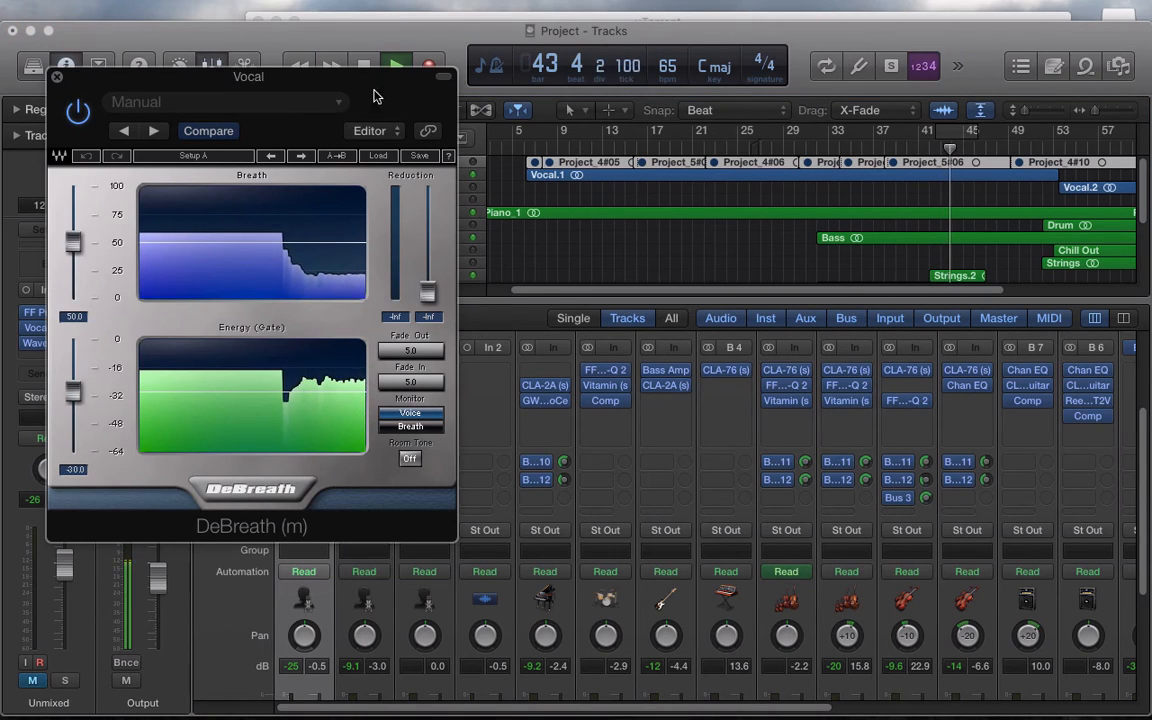
scroll(400, 610, down, 3)
click(378, 649)
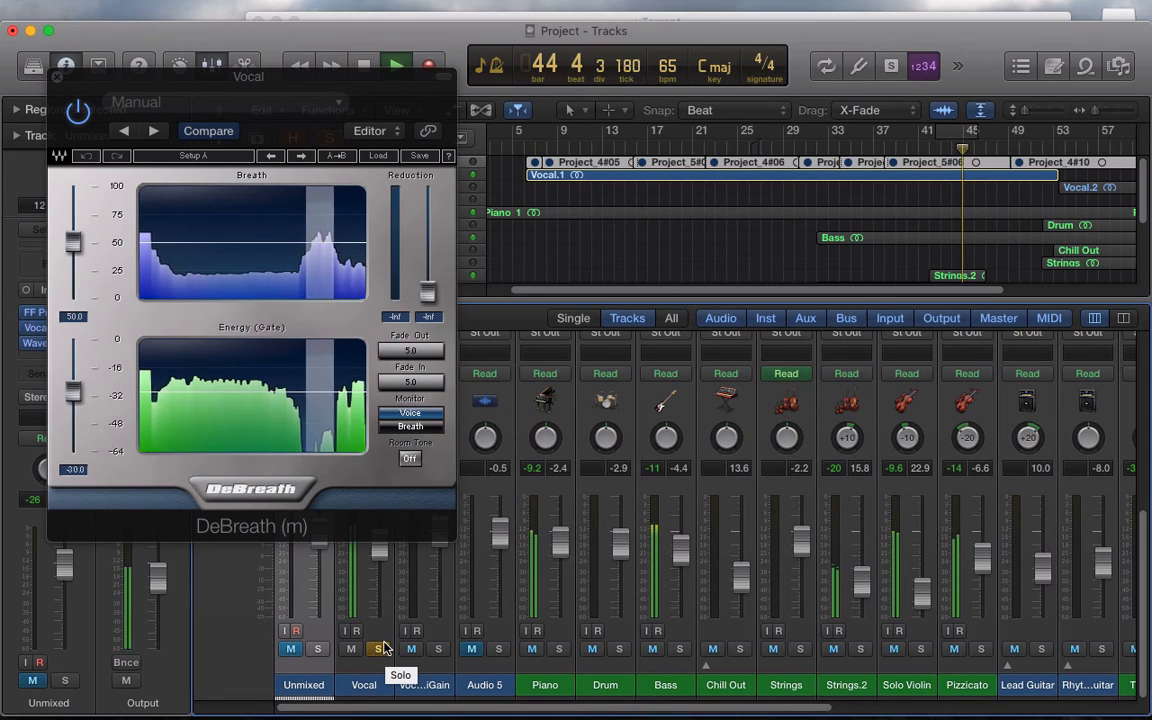
drag(73, 393, 73, 397)
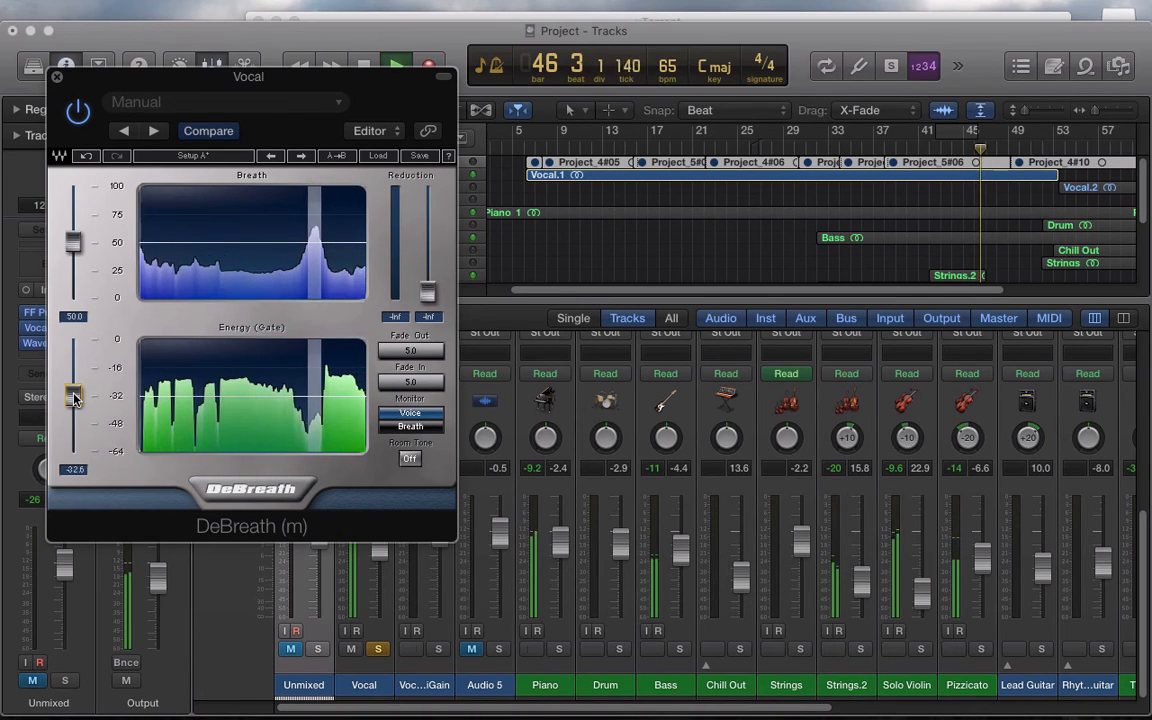
click(56, 76)
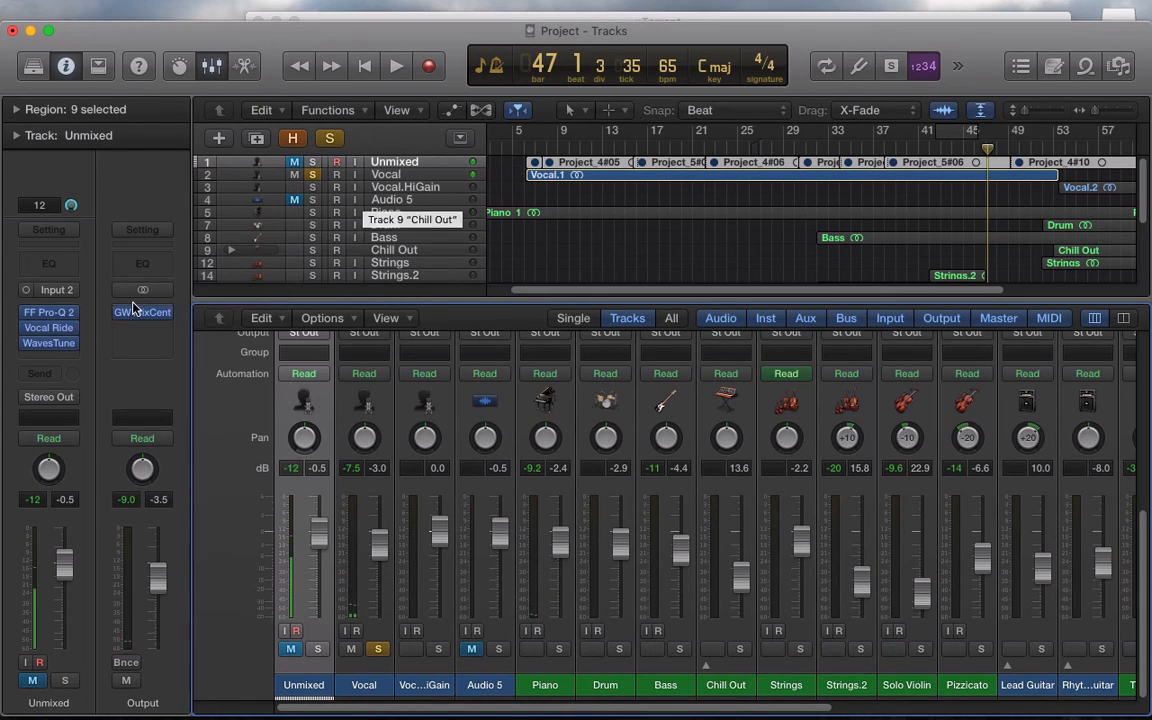
Select the Vocal track, resume playback, turn off all solos to hear the full mix, and hide the mixer.
click(358, 685)
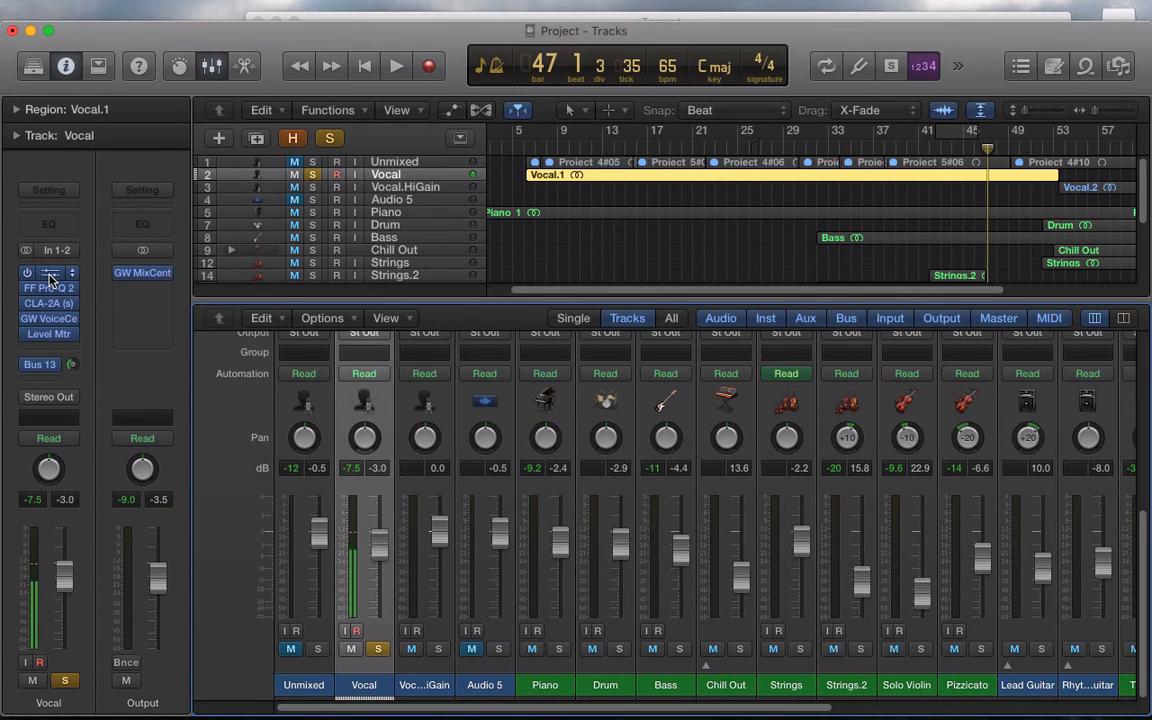
key(space)
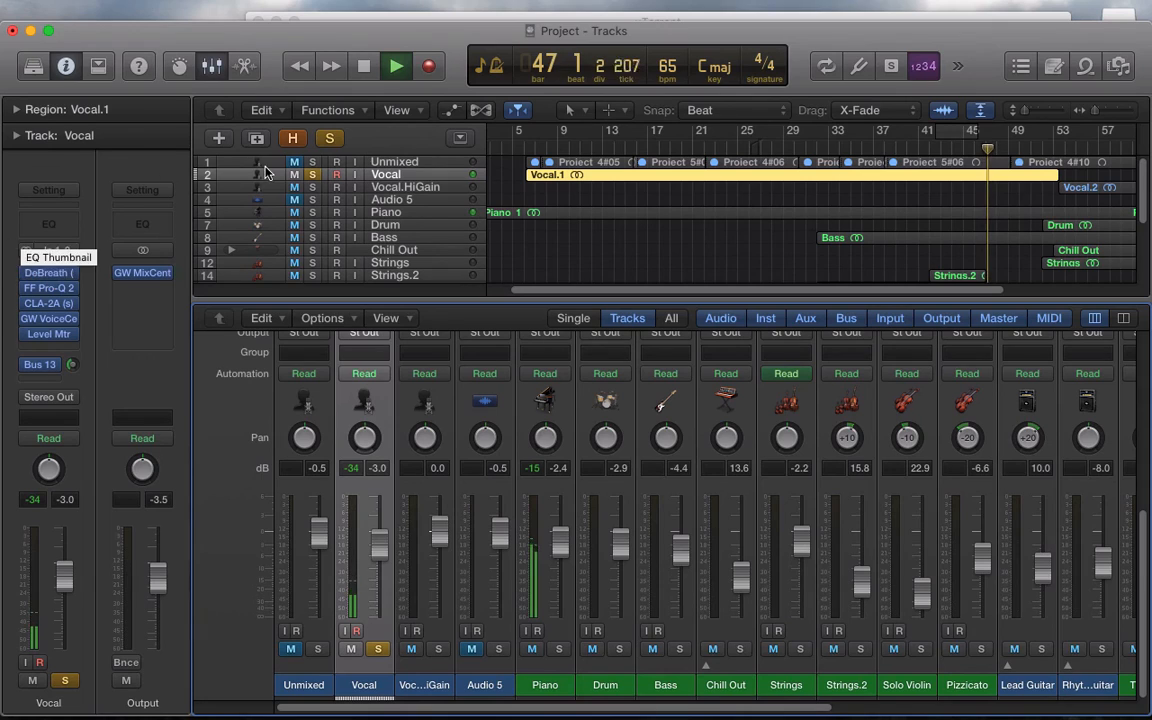
click(331, 137)
click(333, 139)
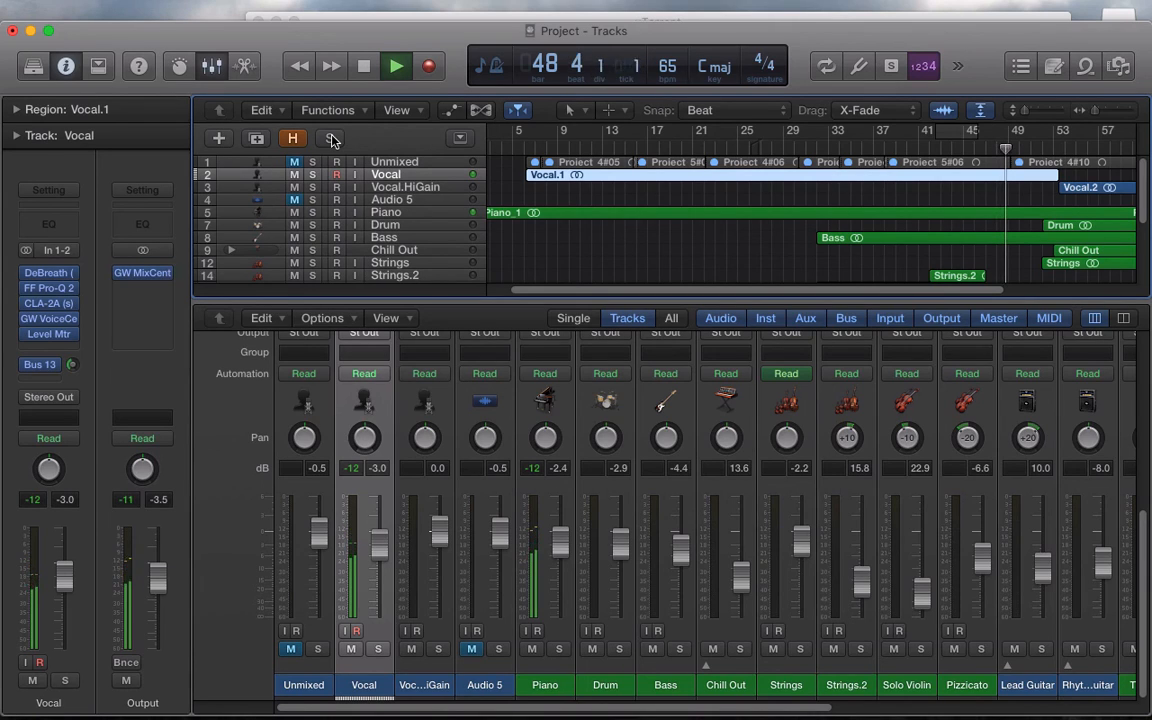
click(213, 68)
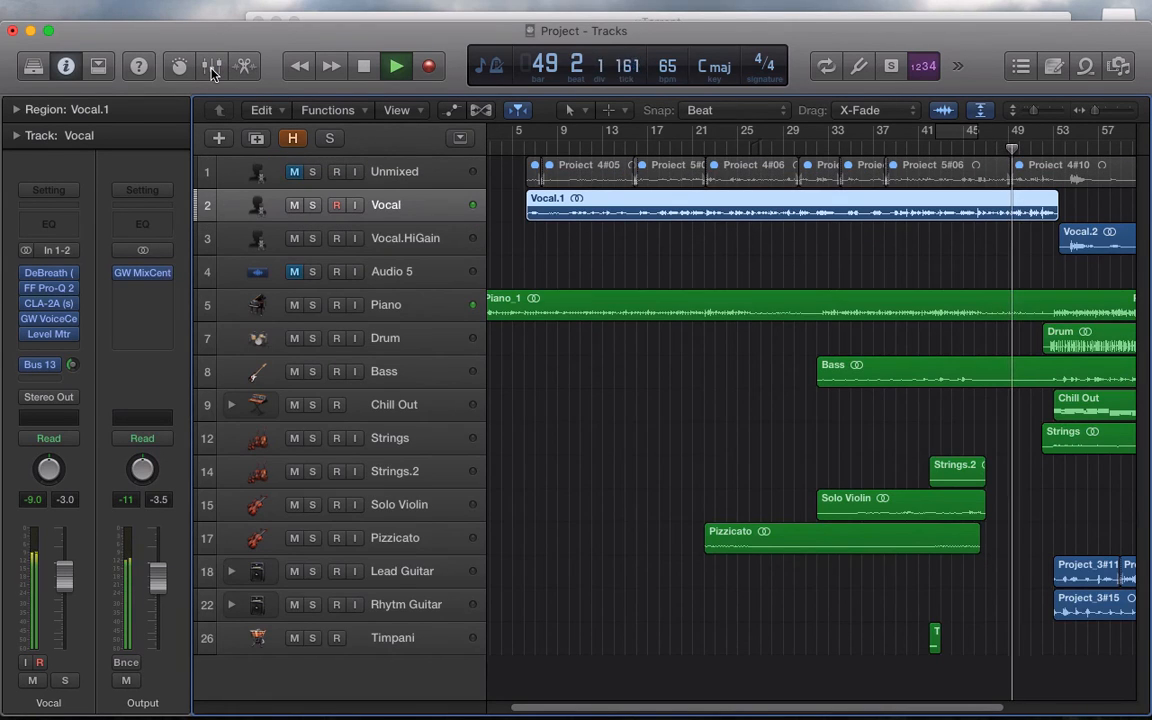
Set the high-frequency bell band in the Vocal track's Pro-Q 2 to +0.94 dB at 9588.3 Hz and close the plug-in.
click(48, 288)
drag(612, 269, 610, 272)
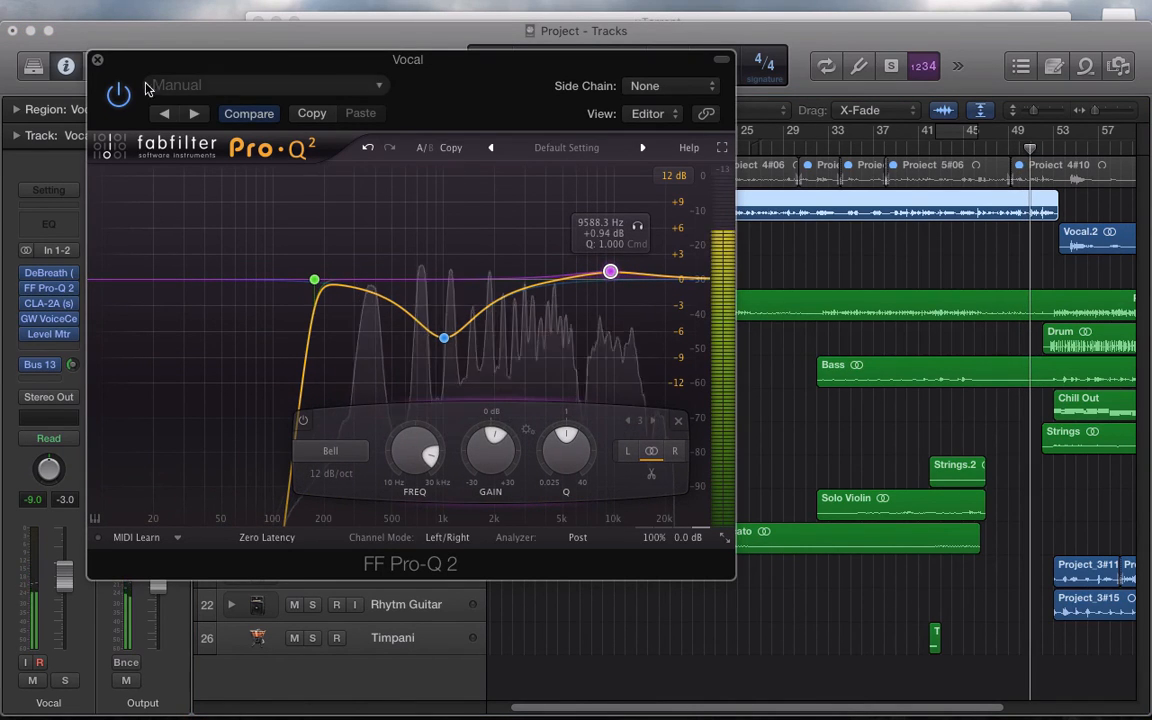
click(97, 63)
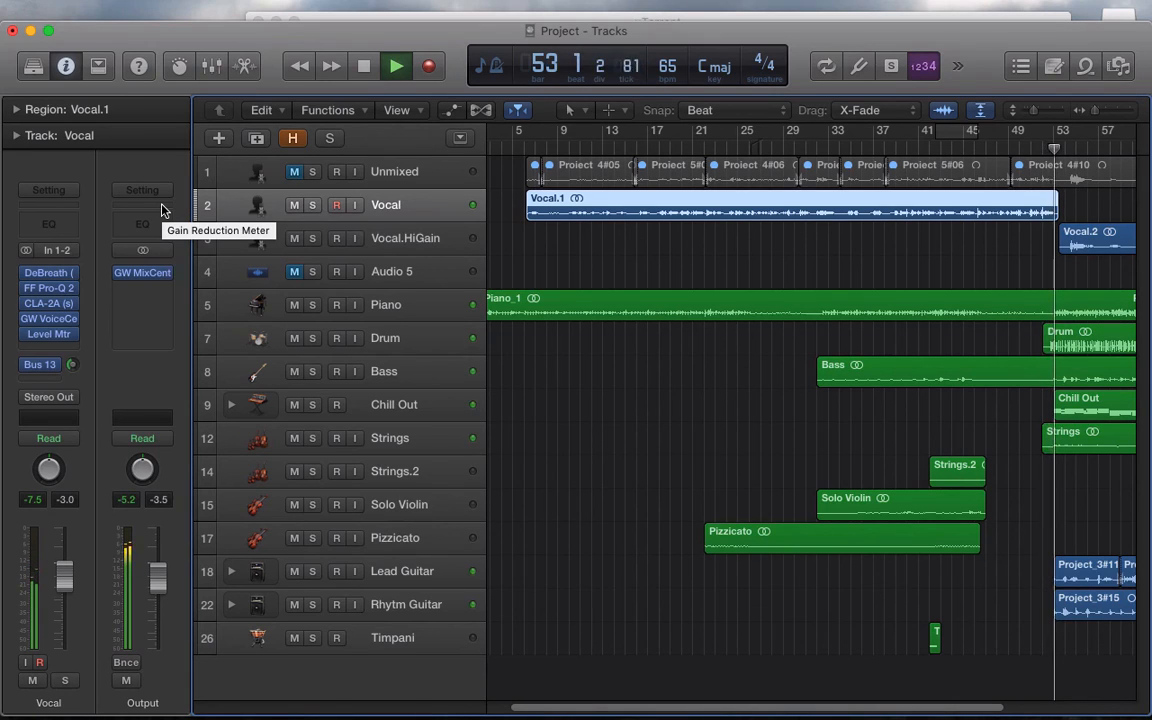
Turn up the main effect knob of GW VoiceCentric on the Vocal track and close the plug-in.
click(48, 318)
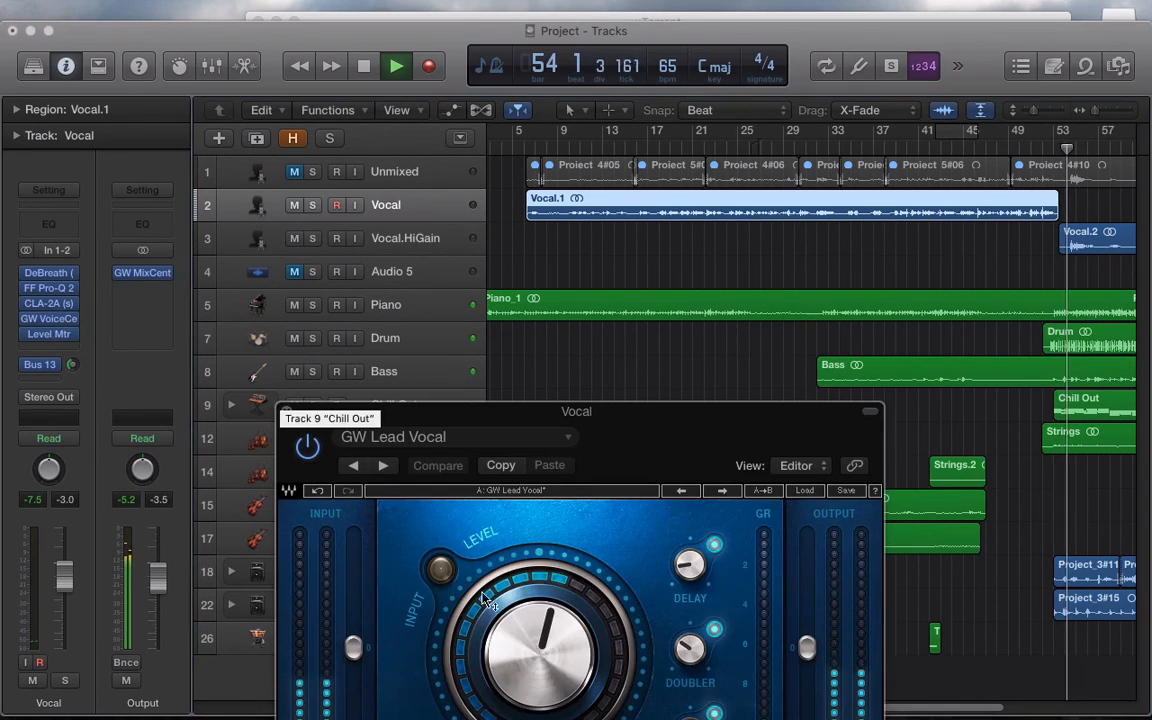
drag(528, 662, 524, 642)
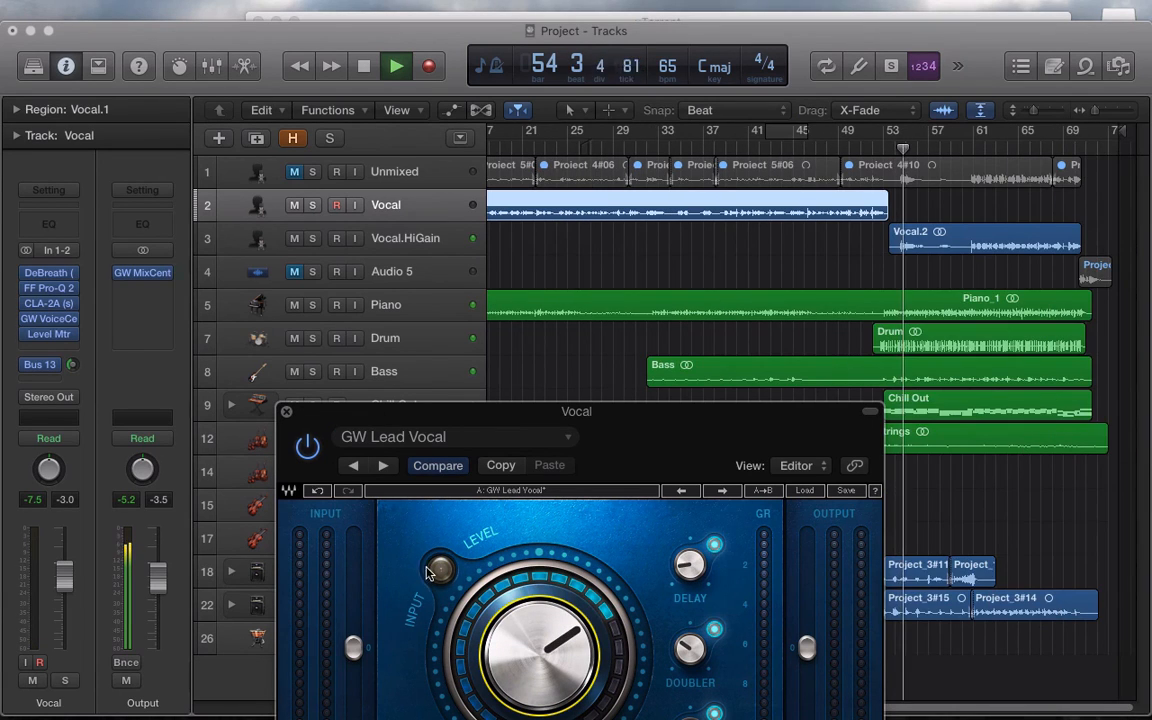
click(286, 413)
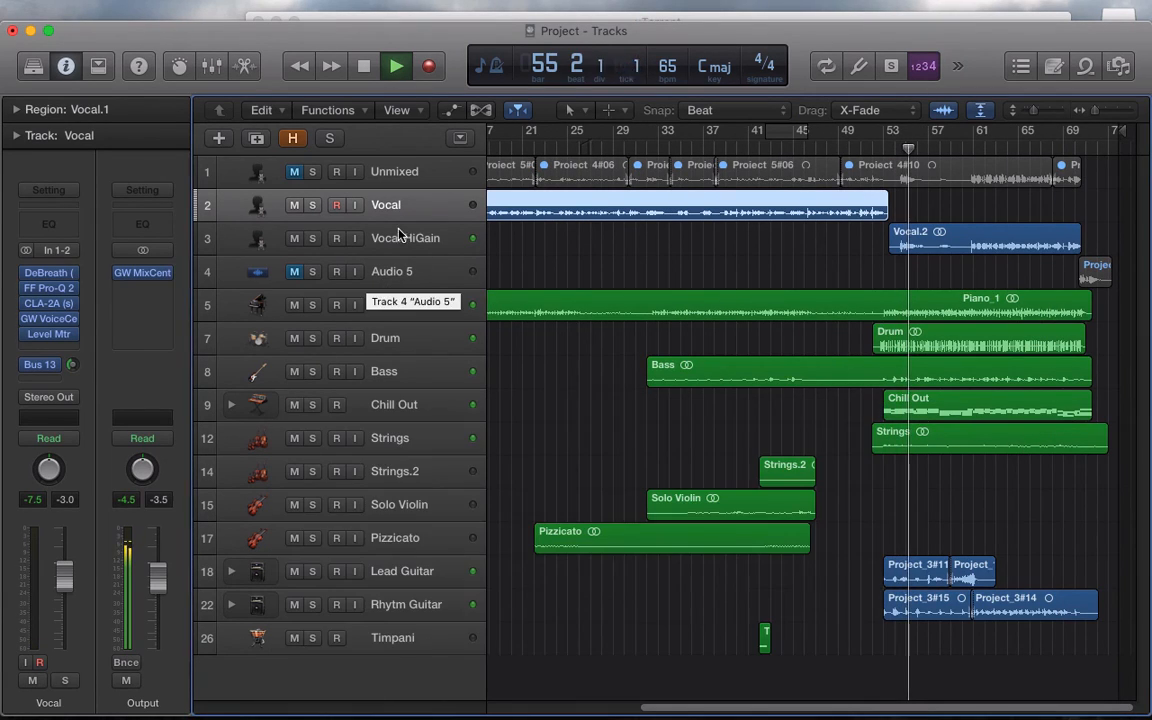
Stop playback at bar 57, split the Vocal.2 region there, and move its first part from Vocal.HiGain up to the Vocal track.
click(400, 237)
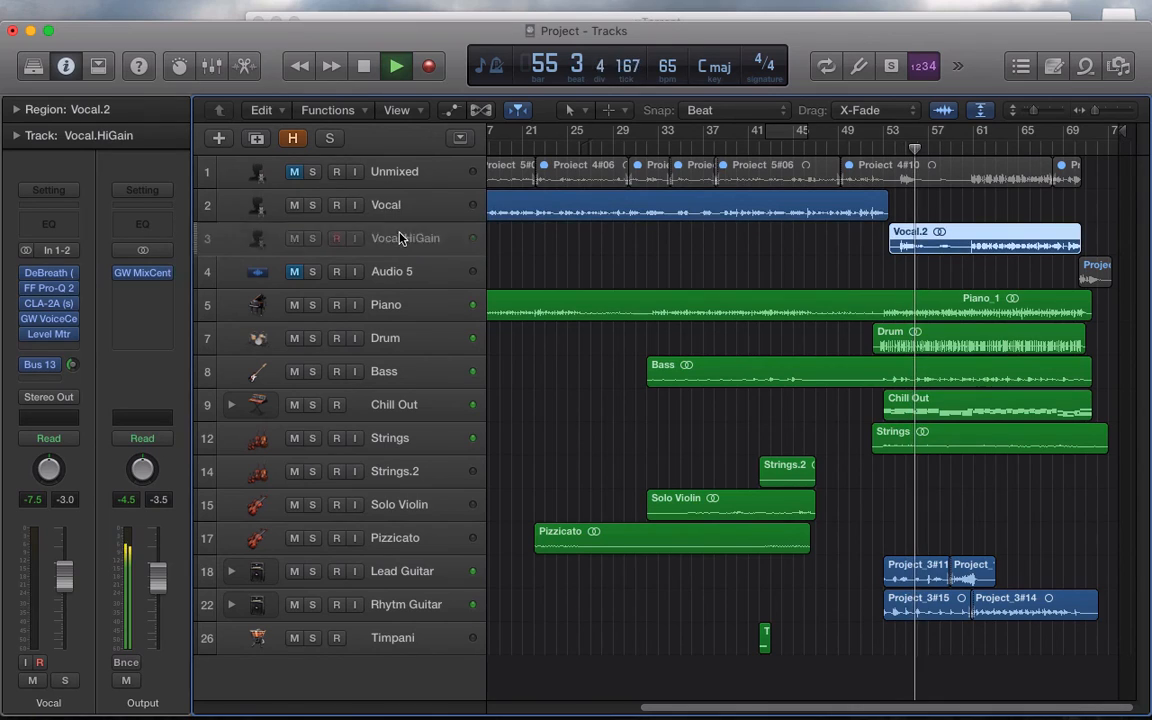
click(400, 202)
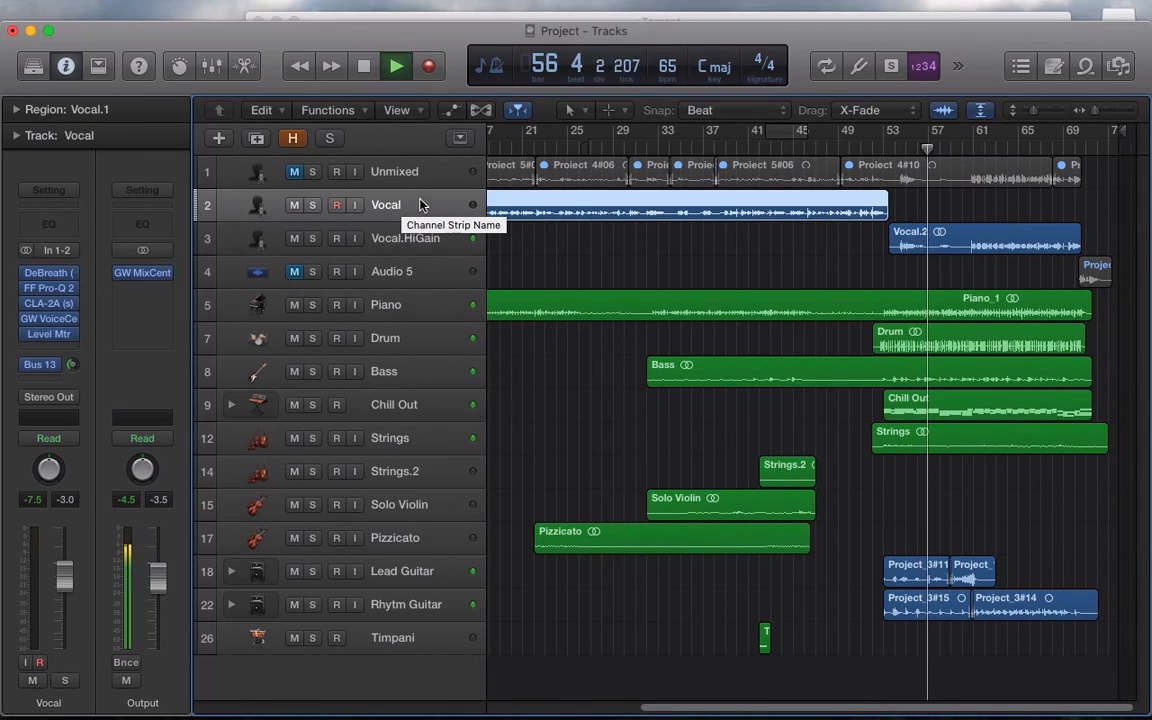
key(space)
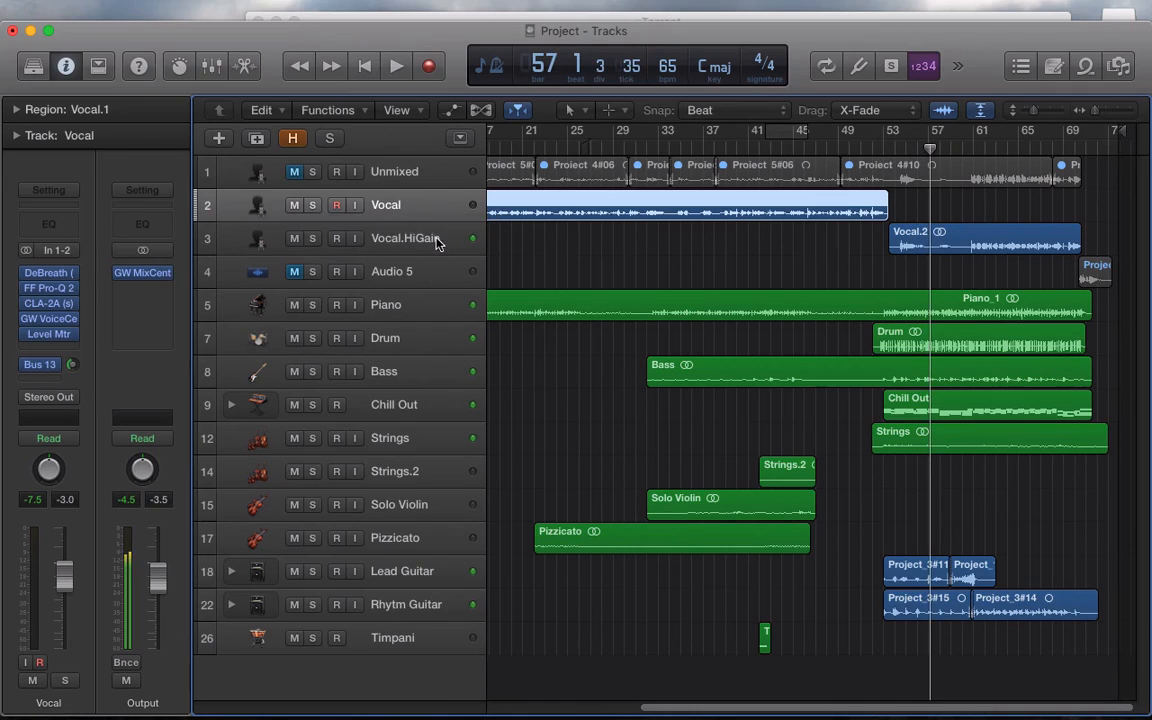
click(924, 238)
key(super+t)
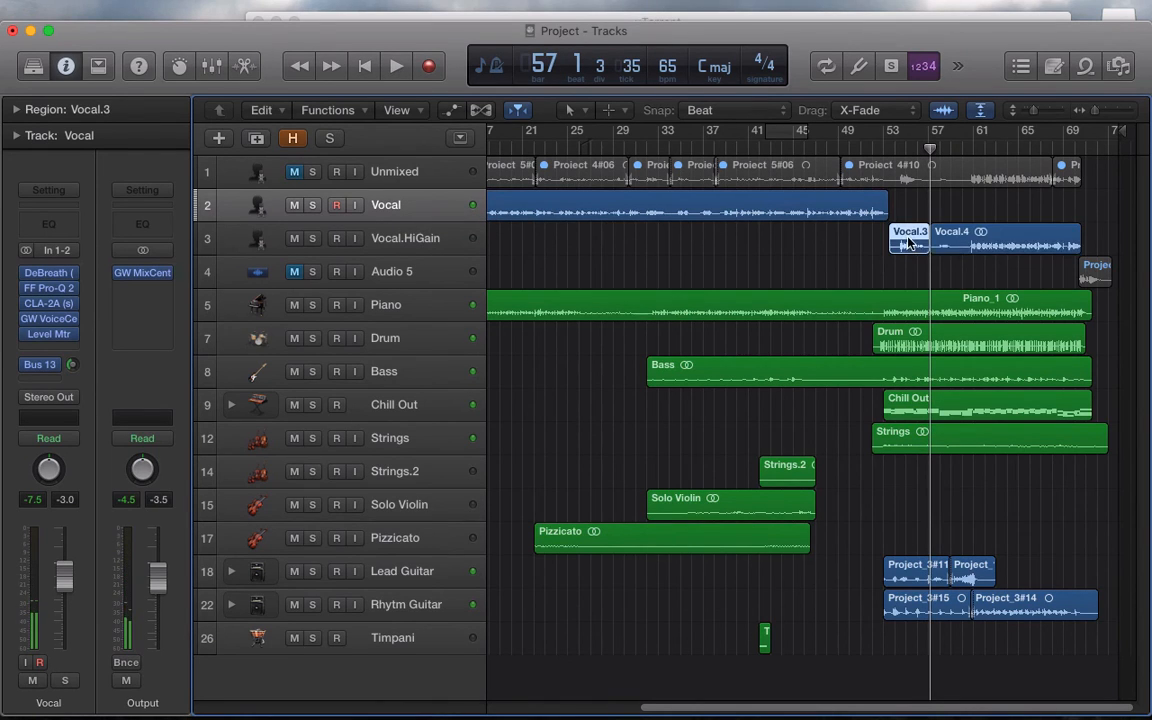
drag(924, 238, 907, 219)
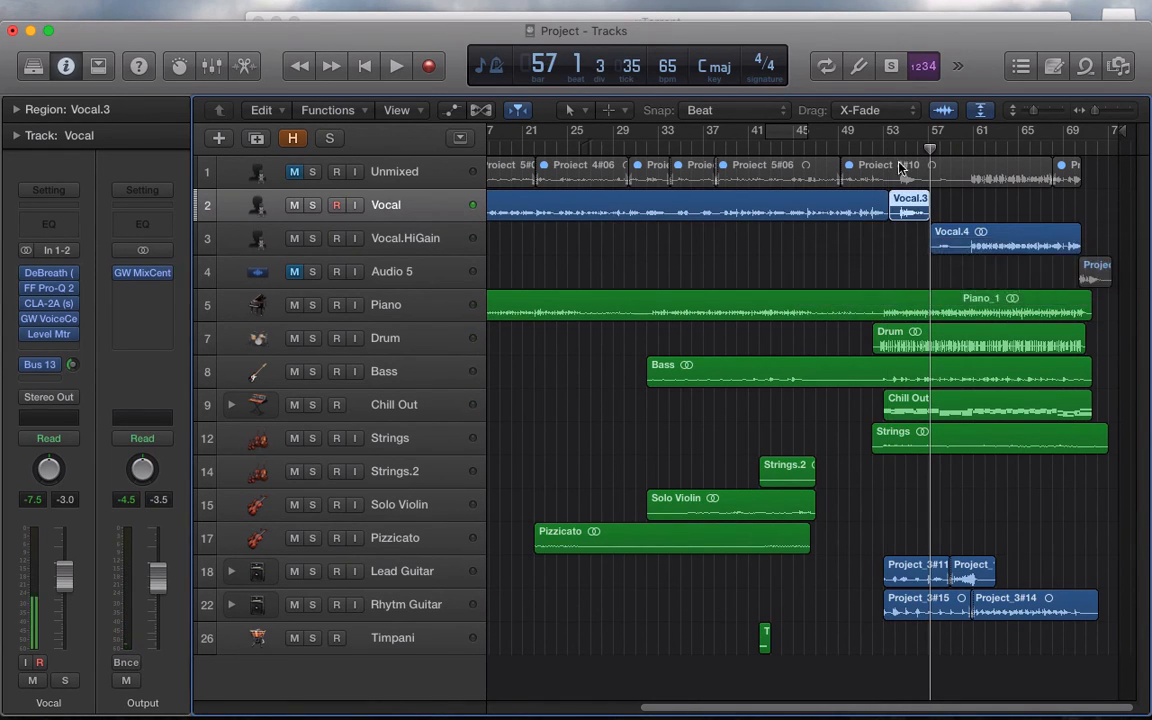
Play from the moved vocal region, copy DeBreath from the Vocal channel onto Vocal.HiGain in place of NS1, and stop at bar 63.
drag(930, 148, 900, 149)
key(space)
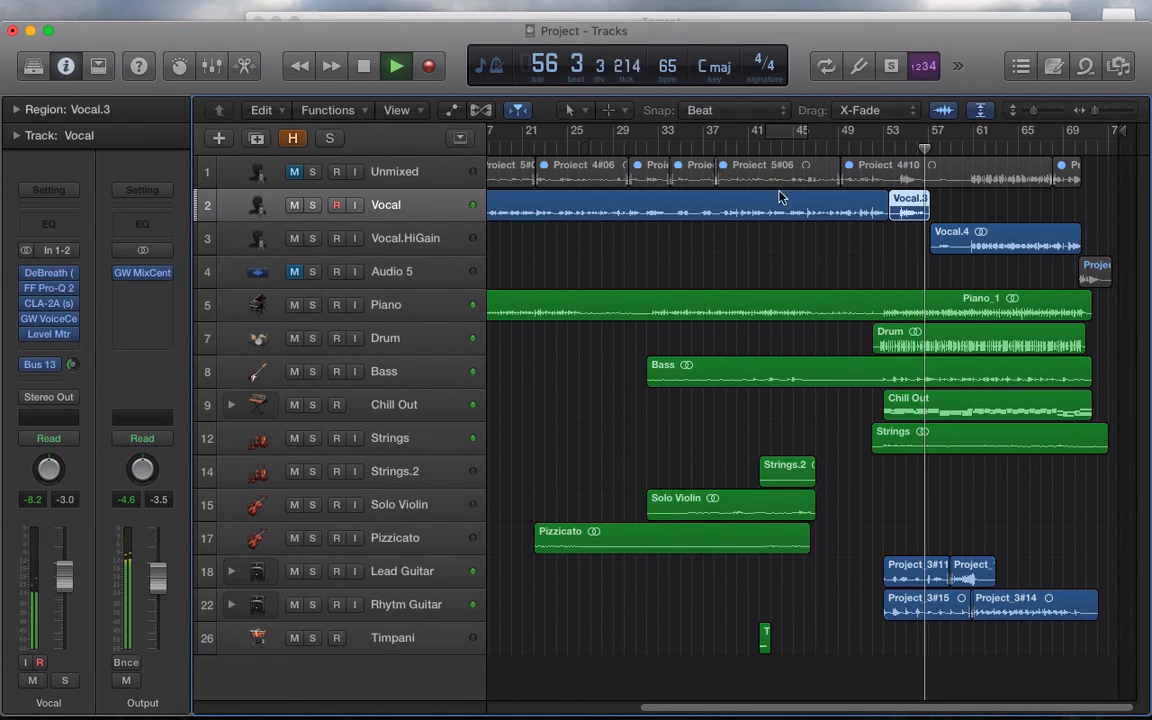
key(x)
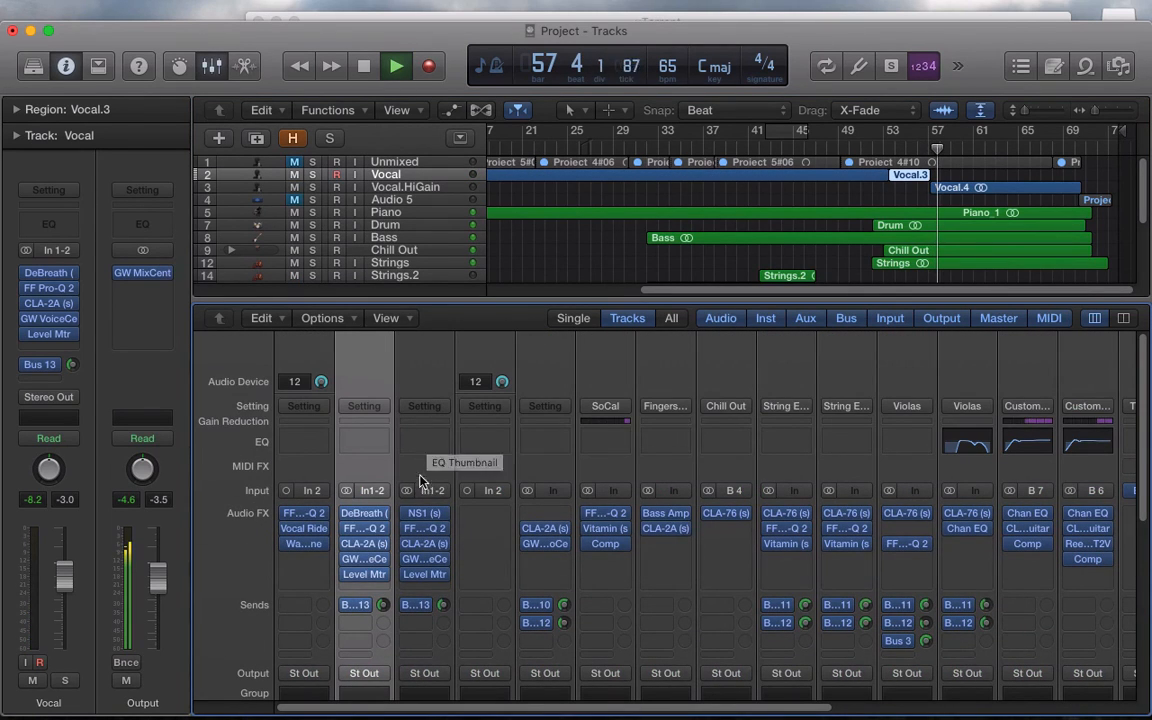
drag(364, 513, 431, 515)
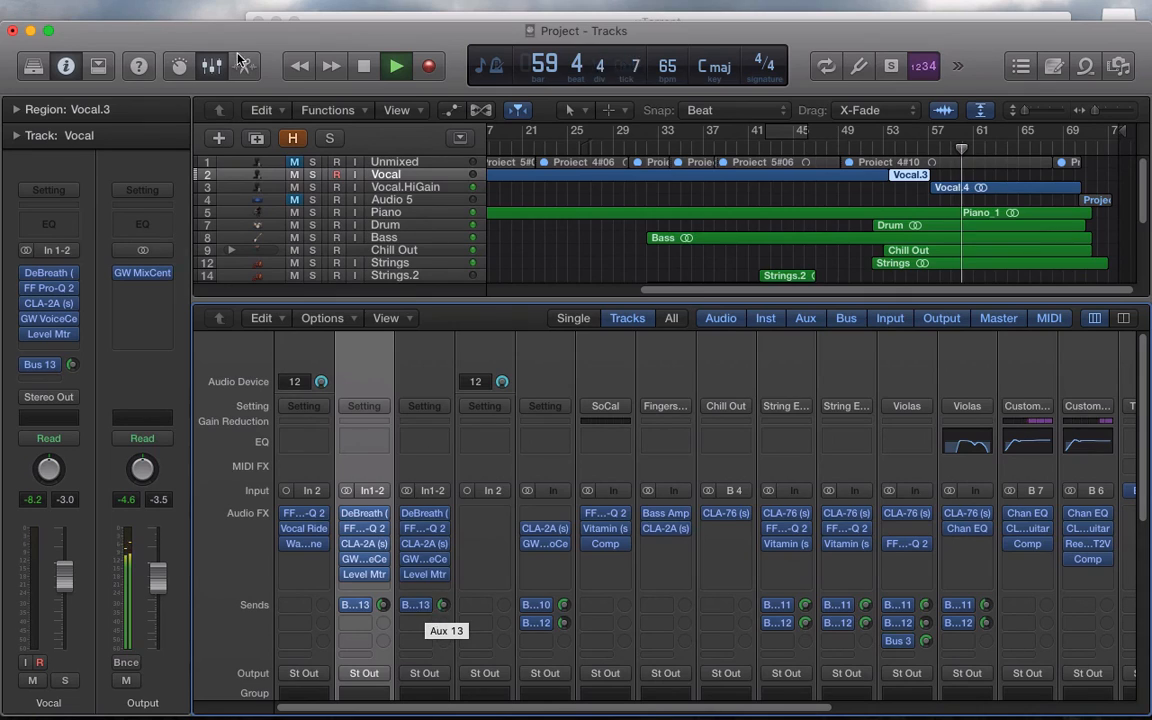
key(x)
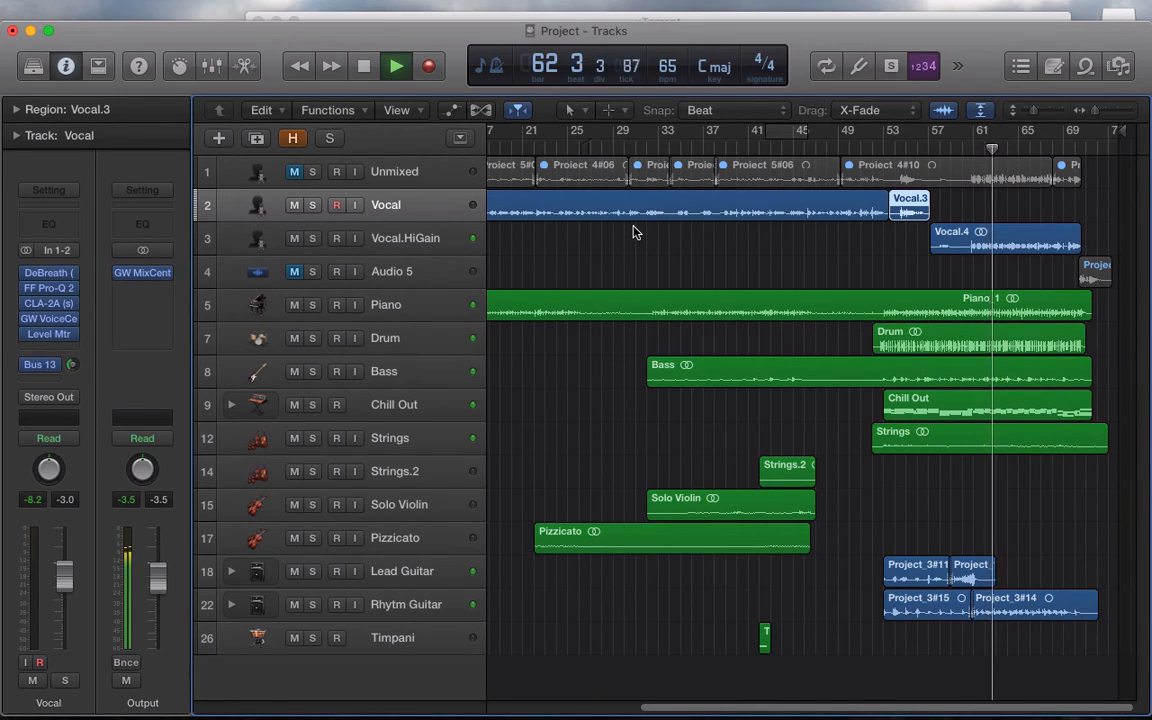
key(space)
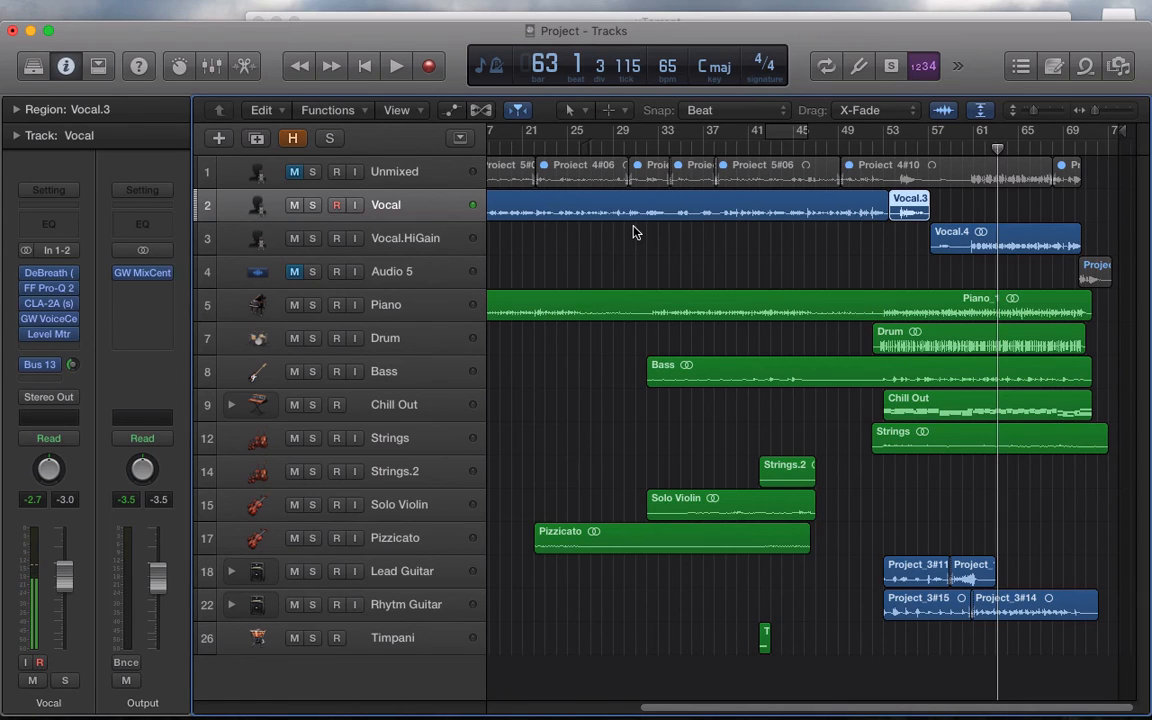
key(super+Left)
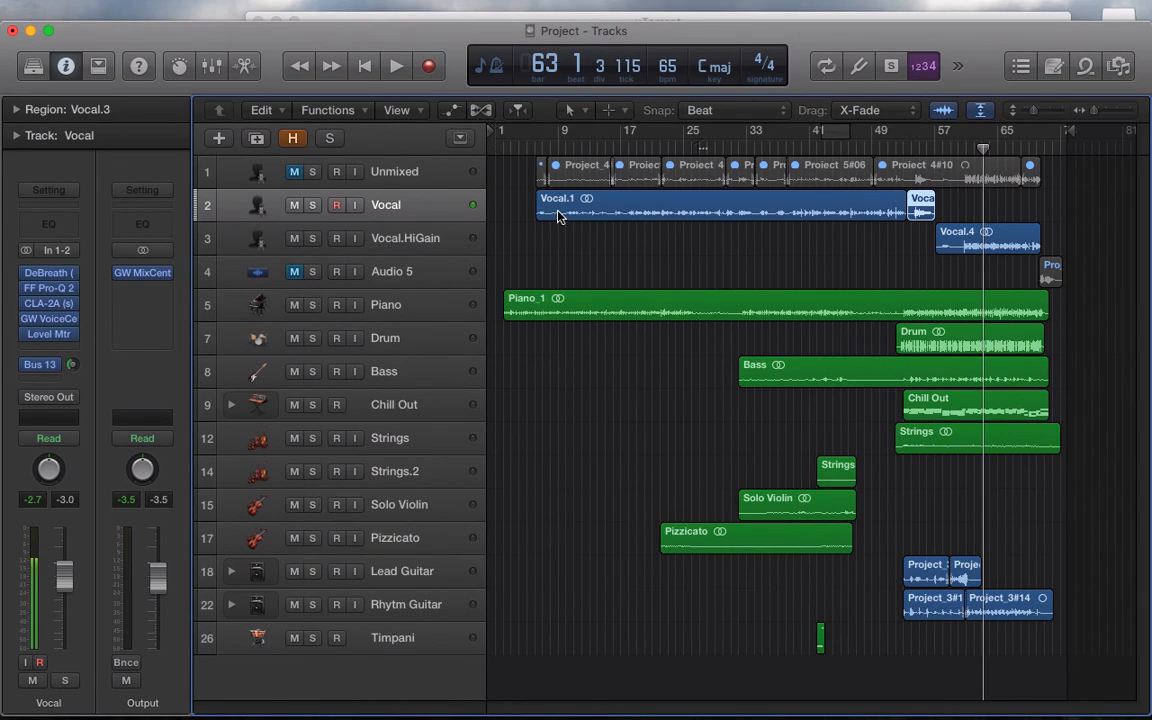